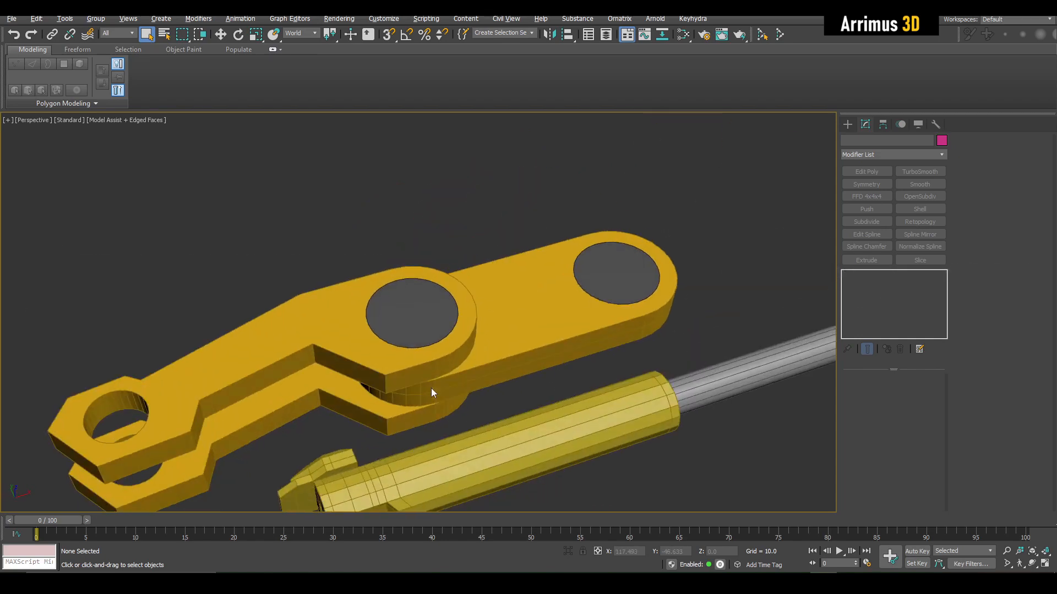
- Examine the forked arm's Edit Spline outline in isolation, beneath its Extrude and Symmetry modifiers
left_click(490, 283)
middle_click_drag(490, 283, 688, 333, "alt")
left_click(882, 306)
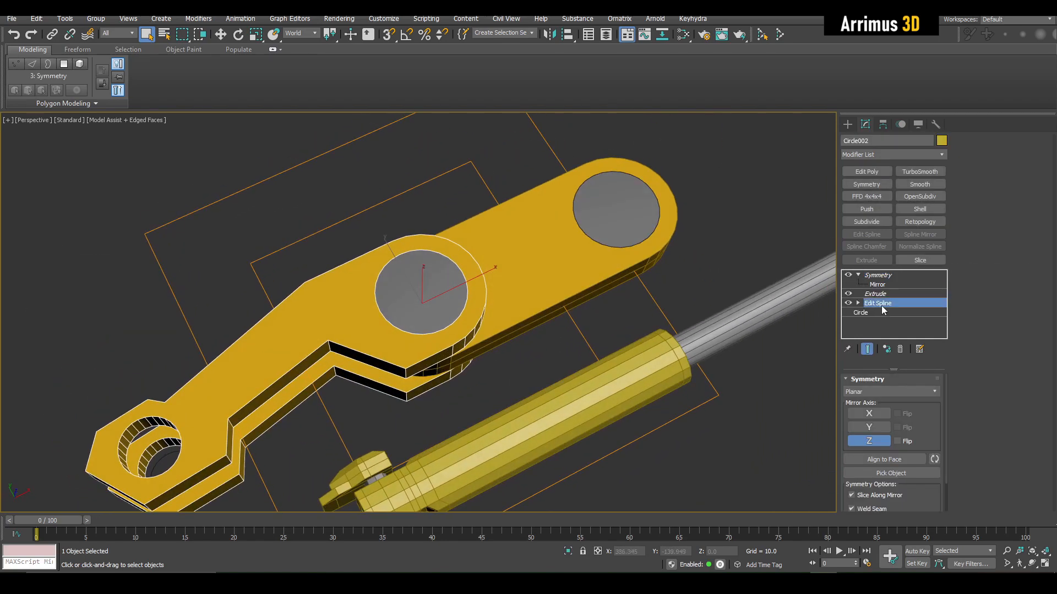
middle_click_drag(619, 335, 592, 294, "alt")
key("alt+q")
middle_click_drag(532, 311, 513, 327, "alt")
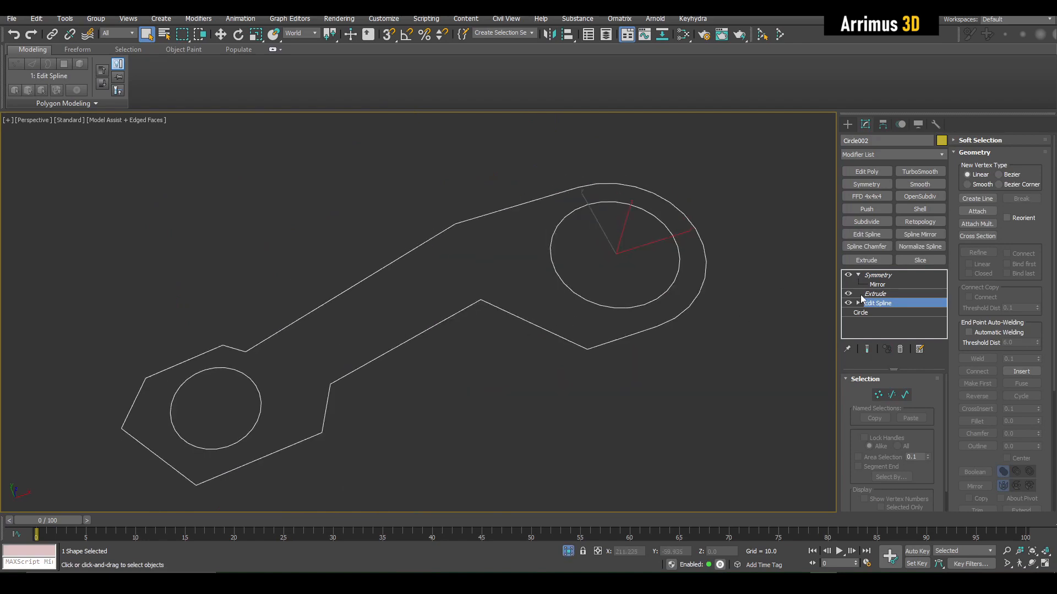
left_click(878, 275)
key("alt+q")
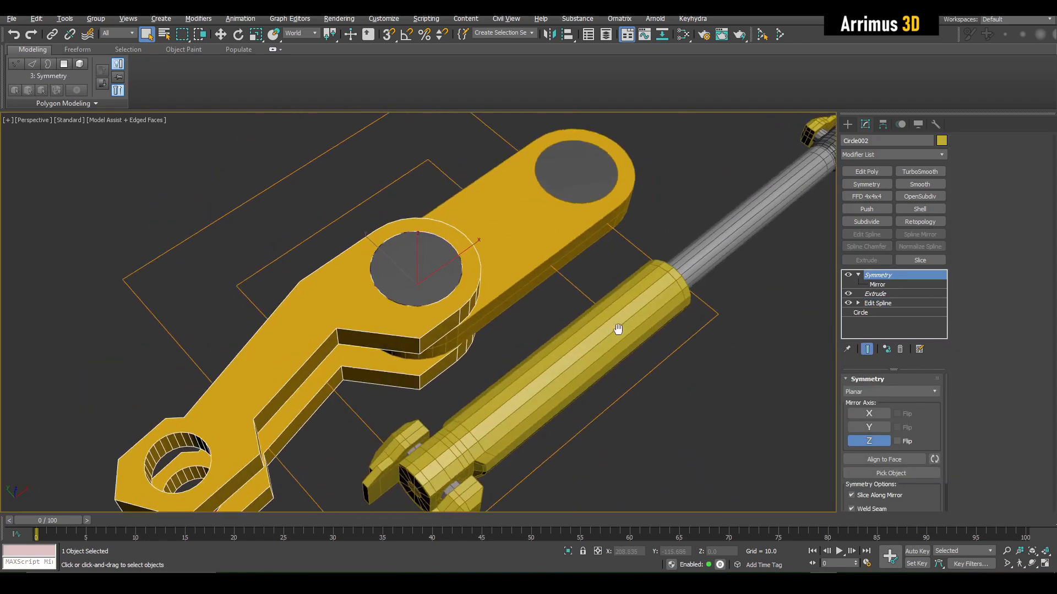
- Inspect the remaining parts of the finished arm and piston assembly, and toggle the home grid
middle_click_drag(641, 334, 611, 346)
left_click(567, 316)
middle_click_drag(611, 347, 504, 408)
left_click(701, 368)
left_click(608, 361)
scroll(504, 409, "down", 3)
key("g")
middle_click_drag(523, 374, 589, 349)
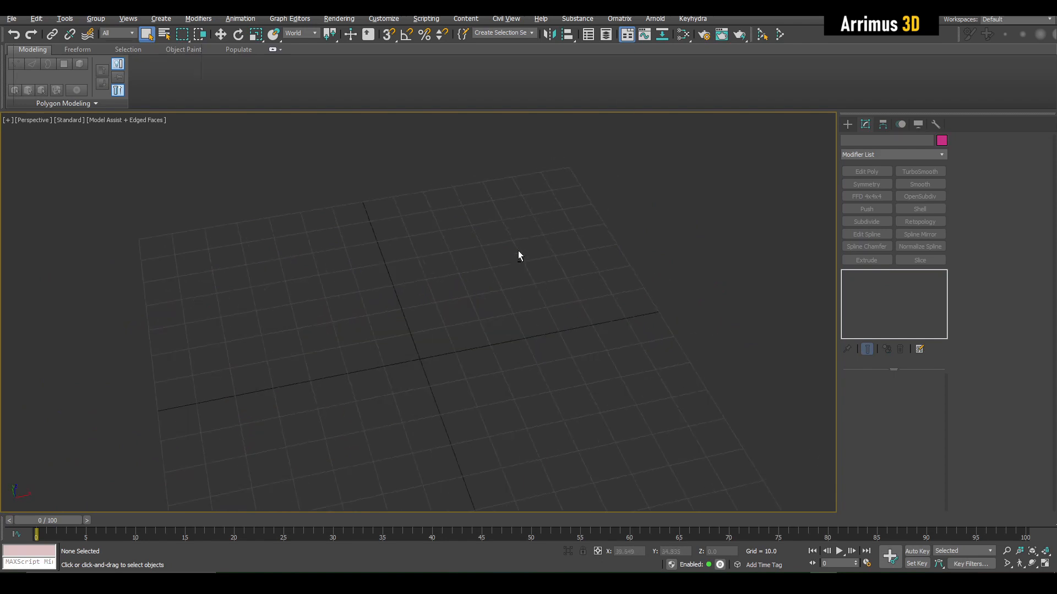
middle_click_drag(518, 255, 501, 276, "alt")
scroll(515, 280, "down", 5)
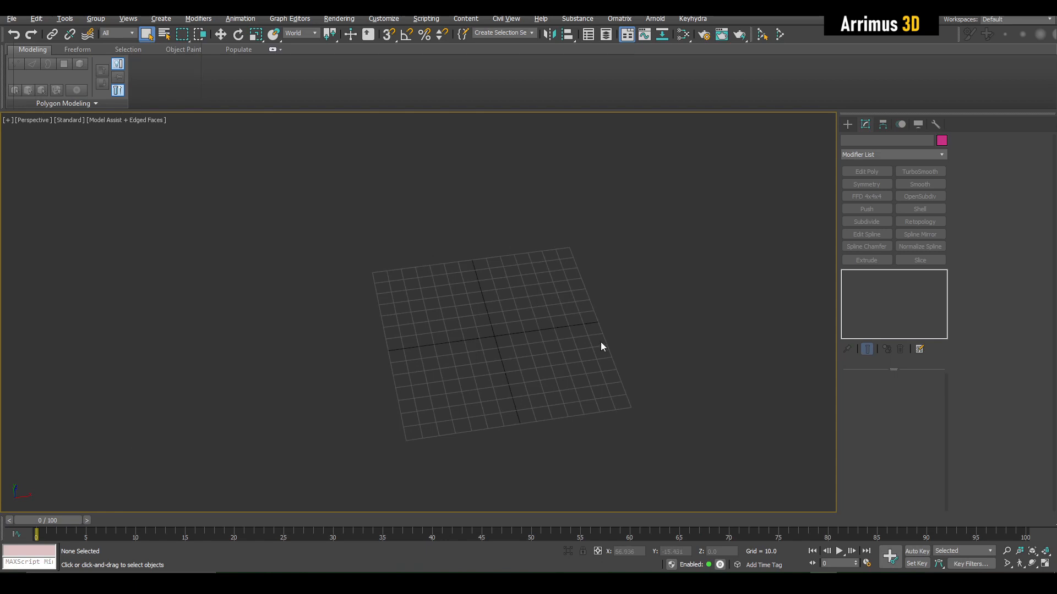
middle_click_drag(594, 337, 567, 363, "alt")
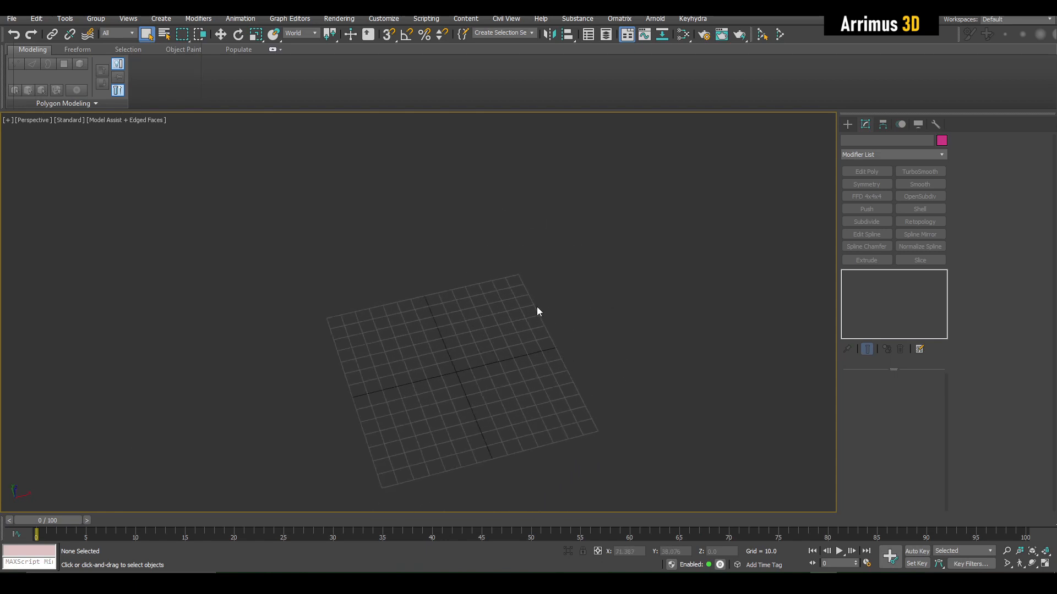
middle_click_drag(537, 306, 524, 338, "alt")
scroll(523, 338, "up", 3)
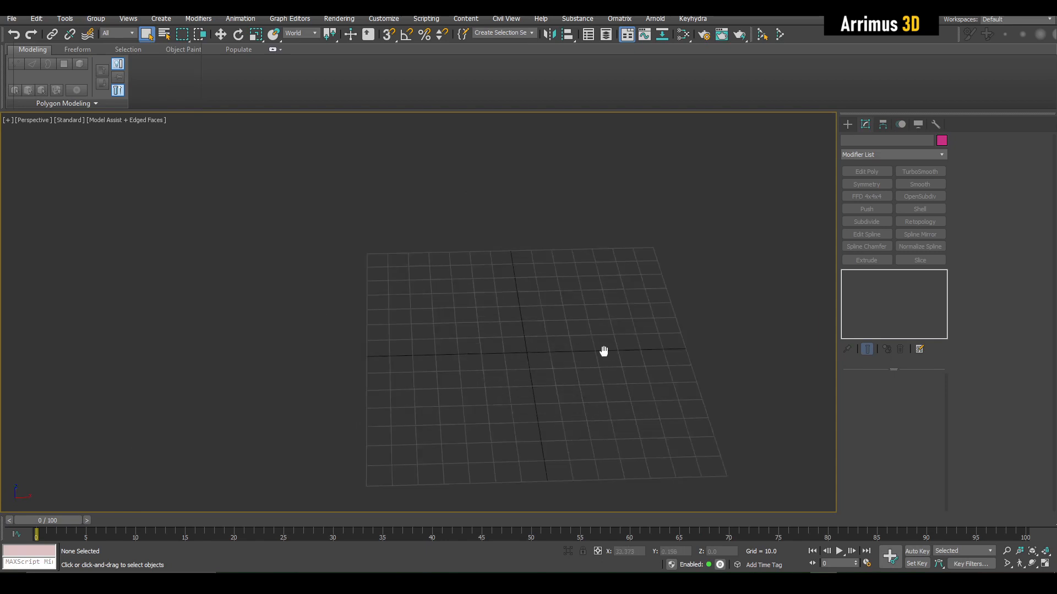
middle_click_drag(604, 351, 554, 366)
middle_click_drag(570, 307, 561, 303)
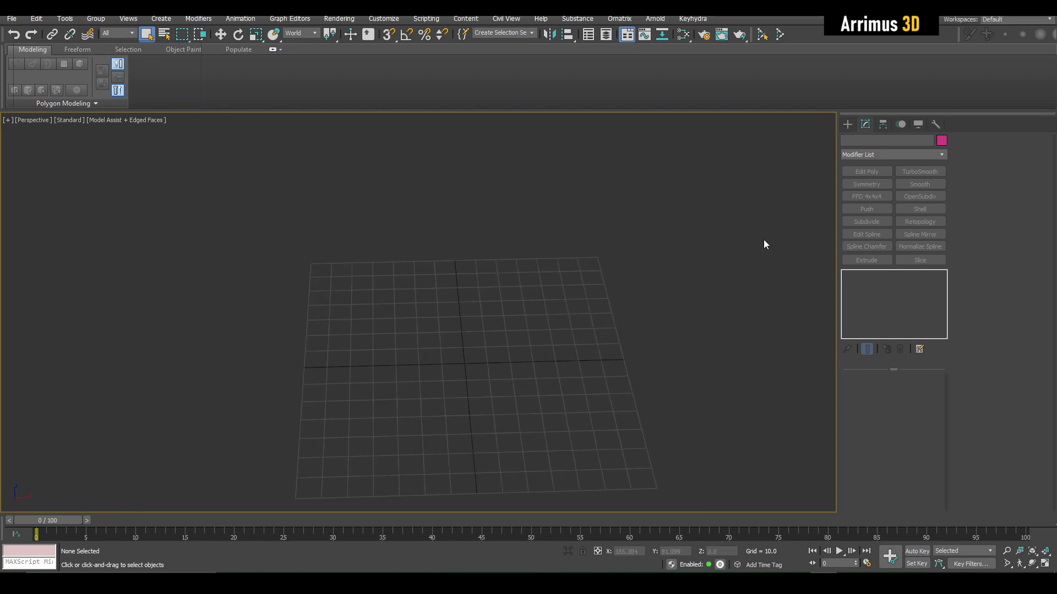
- Create a standard cylinder near the grid centre with a radius of about 36.7 and a height of about 19.7
left_click(851, 124)
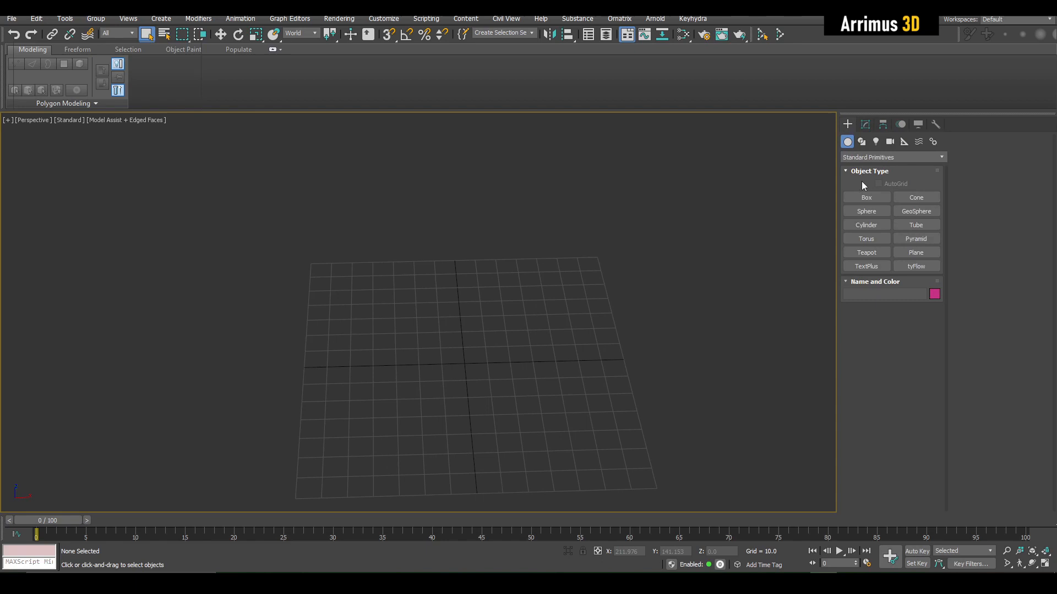
left_click(858, 227)
middle_click_drag(535, 358, 545, 332)
left_click_drag(480, 338, 507, 264)
left_click(514, 267)
right_click(514, 266)
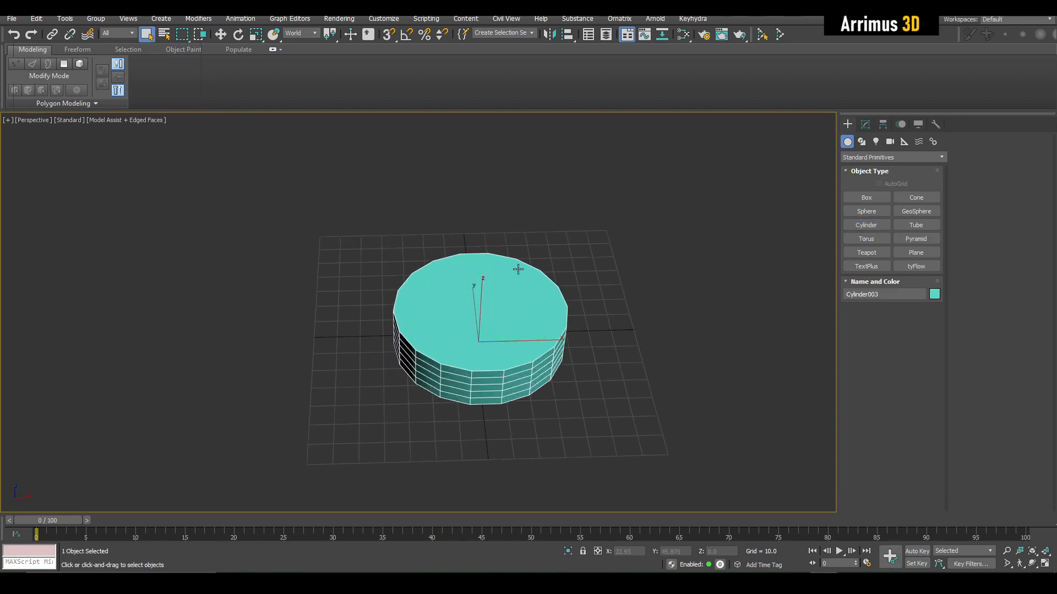
- Centre the cylinder on the world origin by setting its X and Y positions to 0
left_click(865, 125)
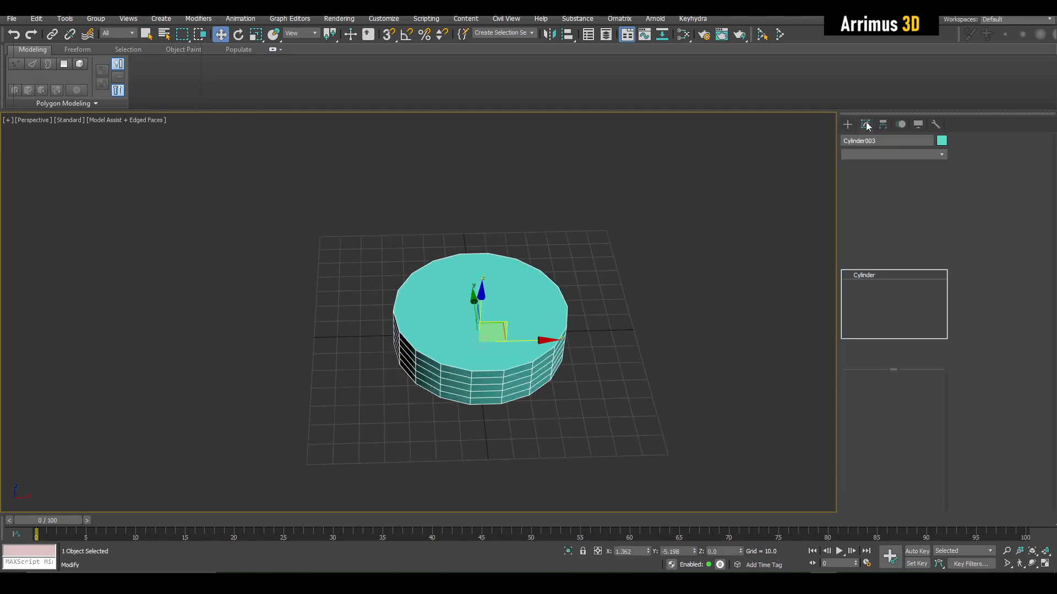
right_click(648, 551)
right_click(694, 551)
key("z")
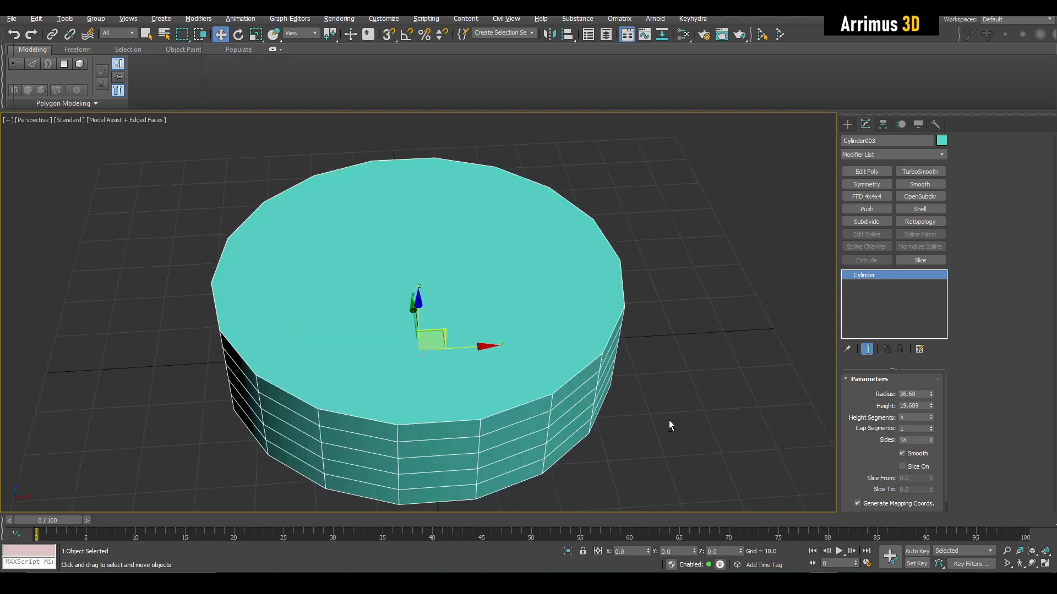
- Set the cylinder to 32 sides, 1 height segment and 2 cap segments
double_click(913, 440)
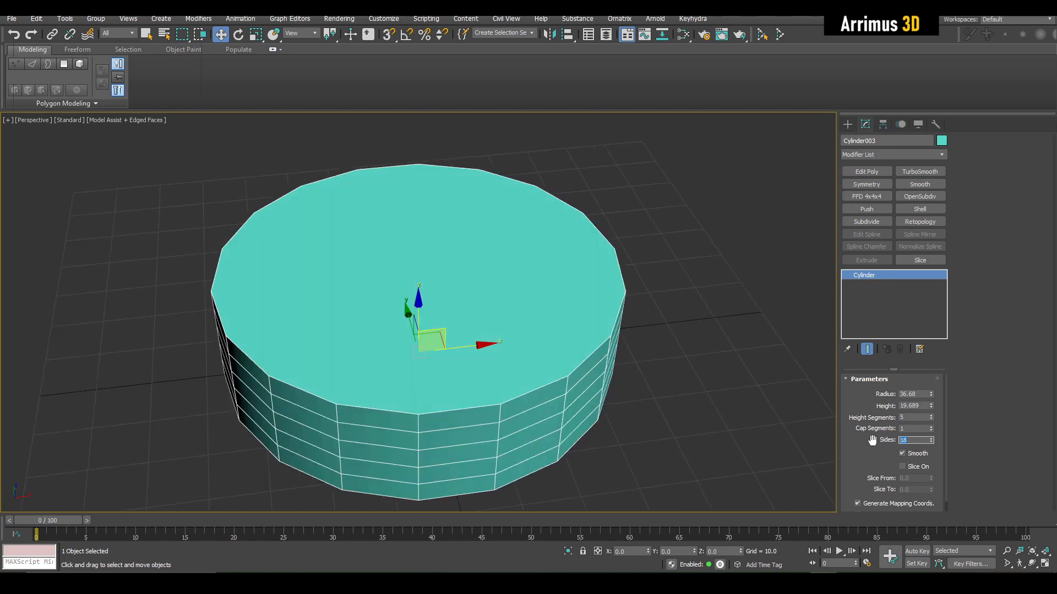
type("32")
double_click(908, 442)
mouse_move(762, 412)
middle_mouse_down()
mouse_move(767, 440)
mouse_move(764, 412)
middle_mouse_up()
type("32")
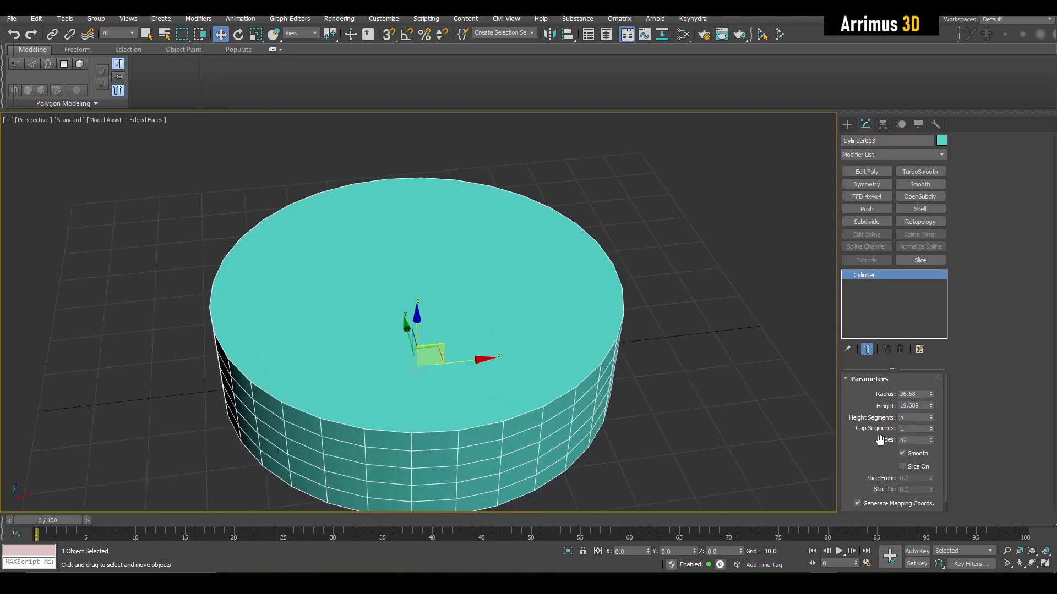
right_click(931, 417)
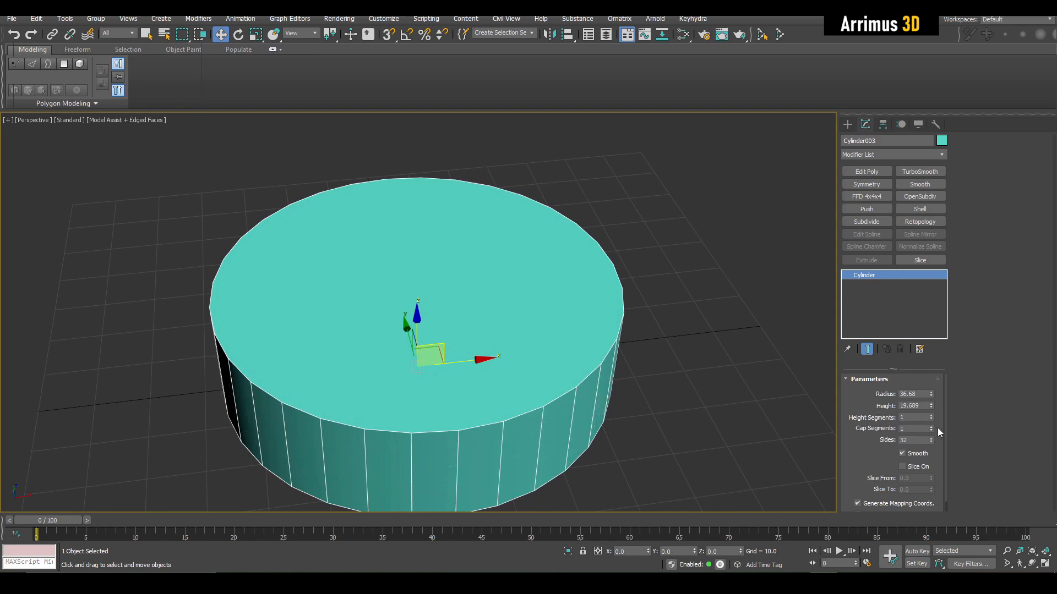
middle_click_drag(710, 448, 649, 401)
left_click(930, 427)
- Change the cylinder's object color to orange-brown from the basic palette
scroll(649, 405, "down", 5)
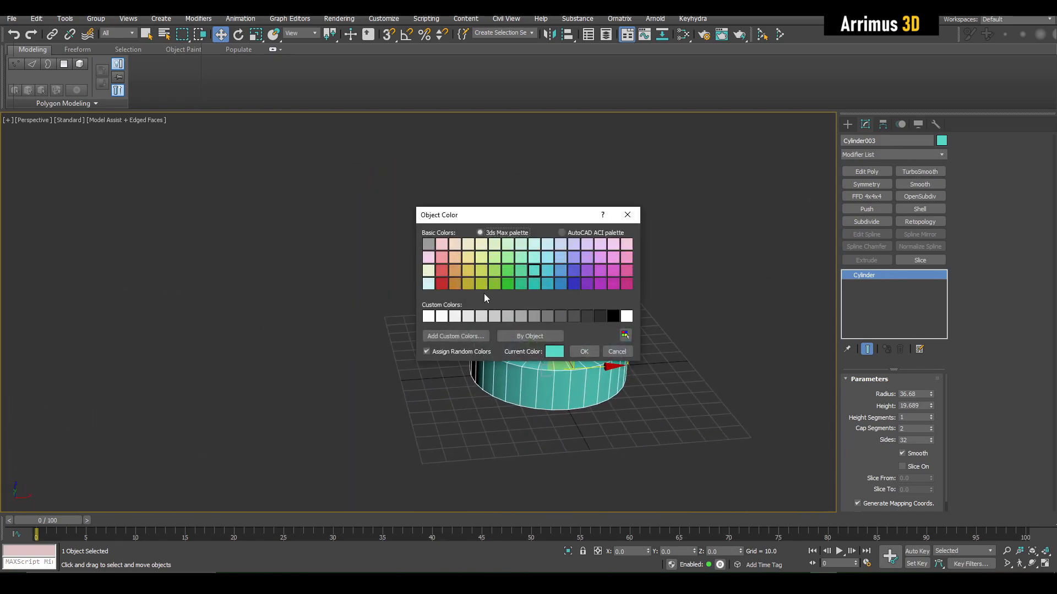
left_click(457, 284)
left_click(593, 350)
- Raise the cylinder to about Z 44.3 and increase its height to about 35.8
middle_click_drag(562, 348, 552, 363)
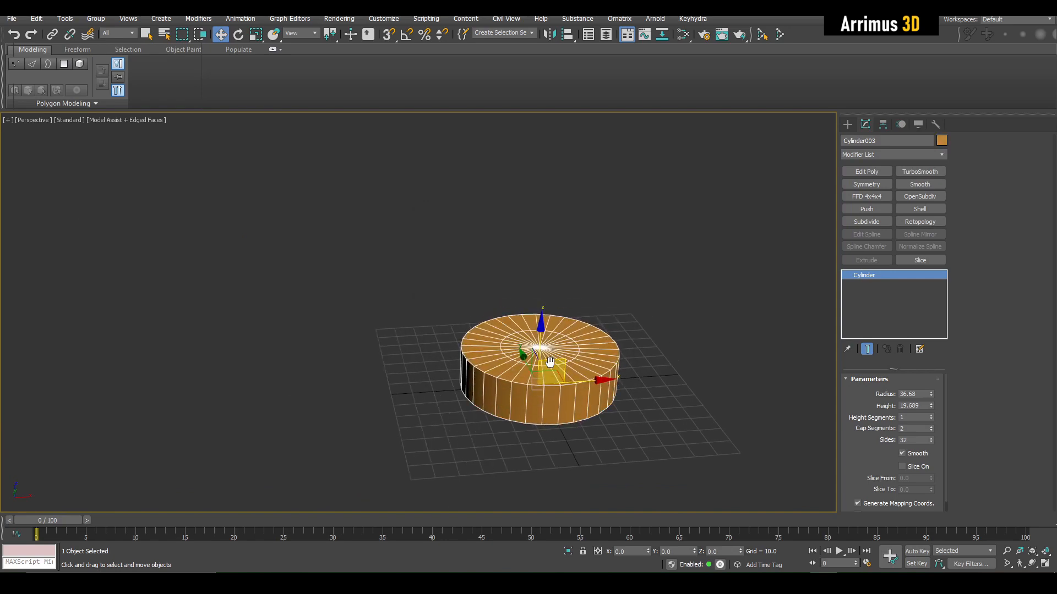
scroll(552, 363, "up", 3)
left_click_drag(533, 346, 537, 213)
middle_click_drag(536, 265, 513, 327)
left_click_drag(929, 408, 926, 361)
scroll(570, 333, "up", 3)
middle_click_drag(607, 280, 576, 344)
scroll(572, 326, "down", 3)
middle_click_drag(478, 354, 482, 359, "alt")
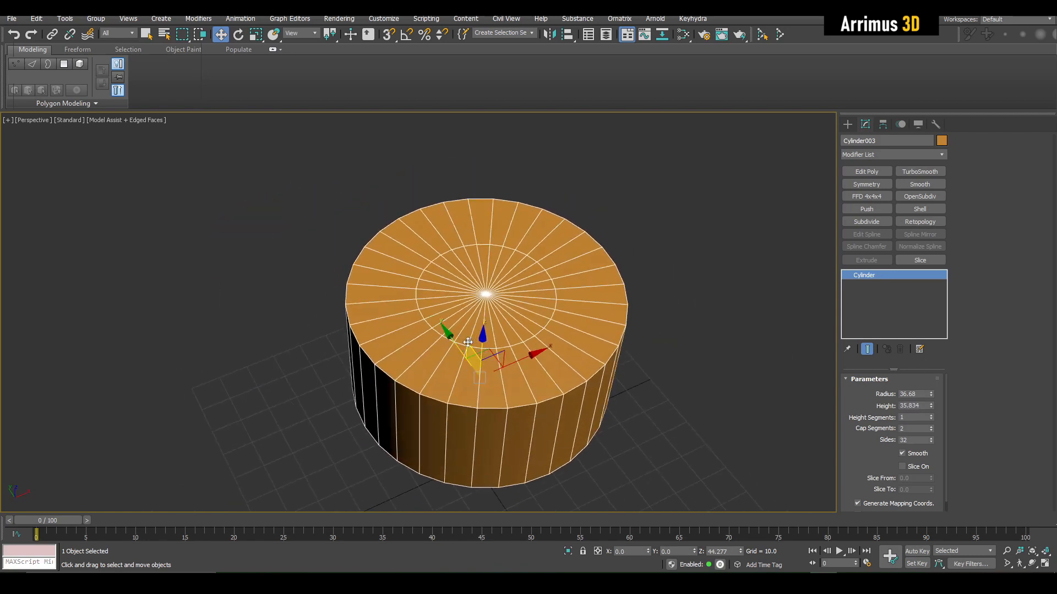
- Clone the cylinder as one independent copy, moved along the Y axis to about 76.7
left_click_drag(450, 339, 325, 178, "shift")
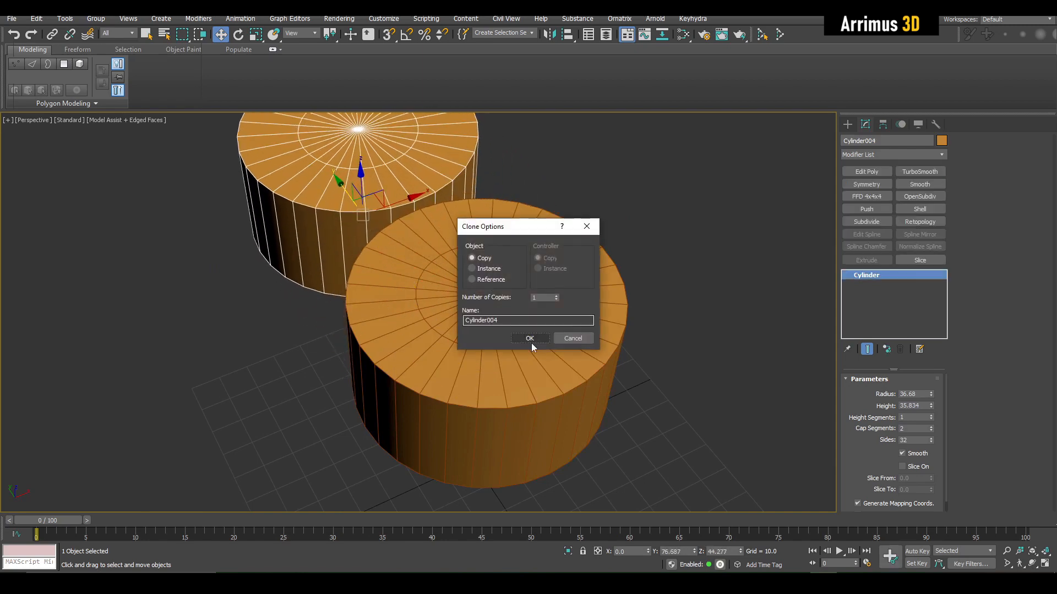
left_click(528, 337)
mouse_move(486, 337)
middle_mouse_down()
mouse_move(448, 300)
mouse_move(431, 252)
middle_mouse_up()
mouse_move(432, 252)
middle_mouse_down()
mouse_move(493, 328)
mouse_move(465, 277)
middle_mouse_up()
scroll(553, 311, "down", 3)
middle_click_drag(545, 355, 536, 350)
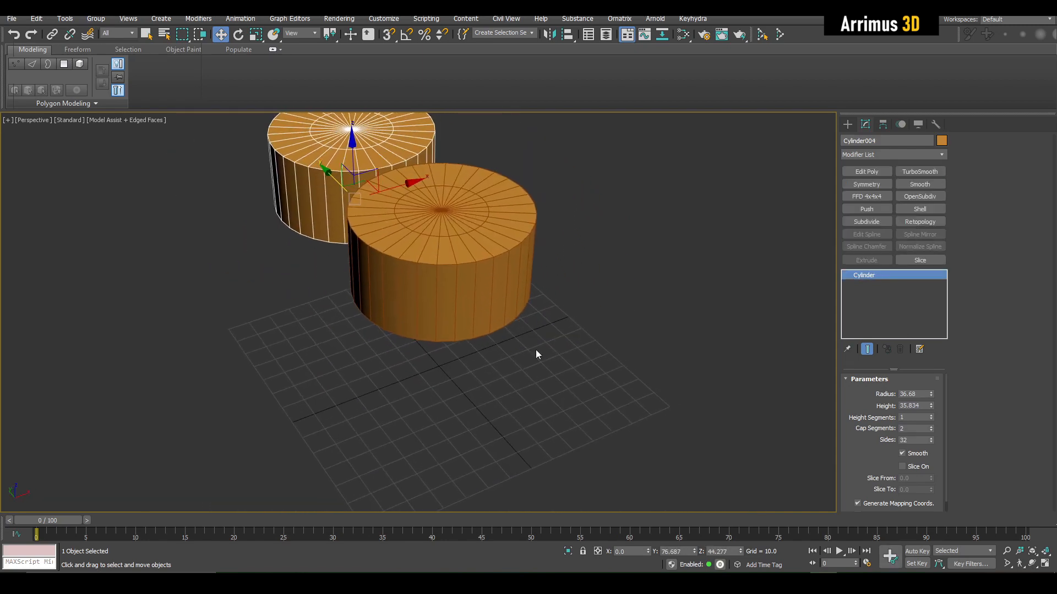
middle_click_drag(490, 306, 541, 383)
middle_click_drag(541, 383, 546, 353)
- Enlarge the copied cylinder's radius to about 61.6 and move it along Y to about 115.4
middle_click_drag(356, 343, 419, 280)
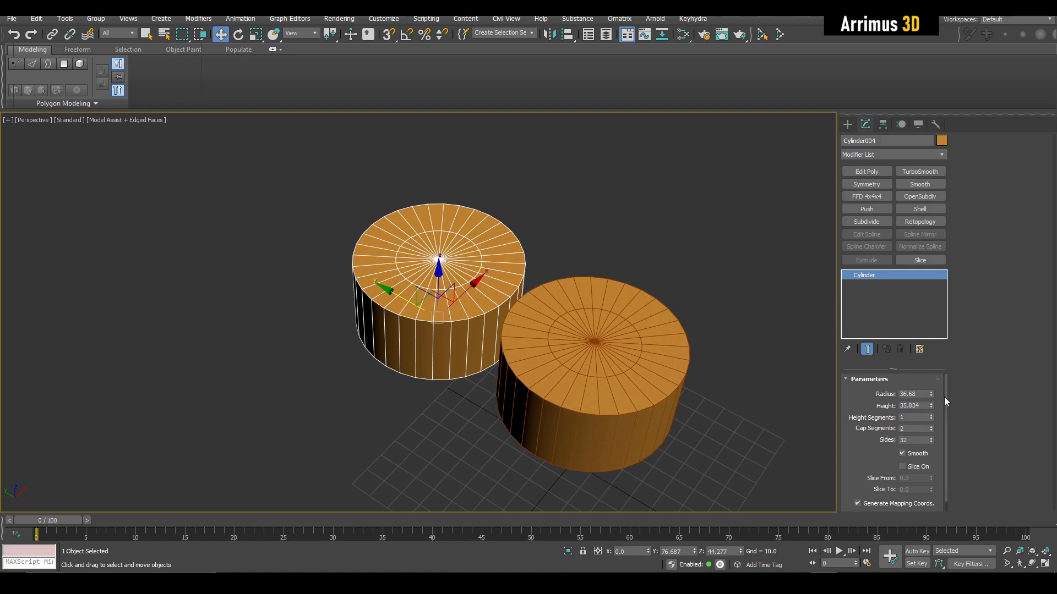
left_click_drag(931, 394, 931, 355)
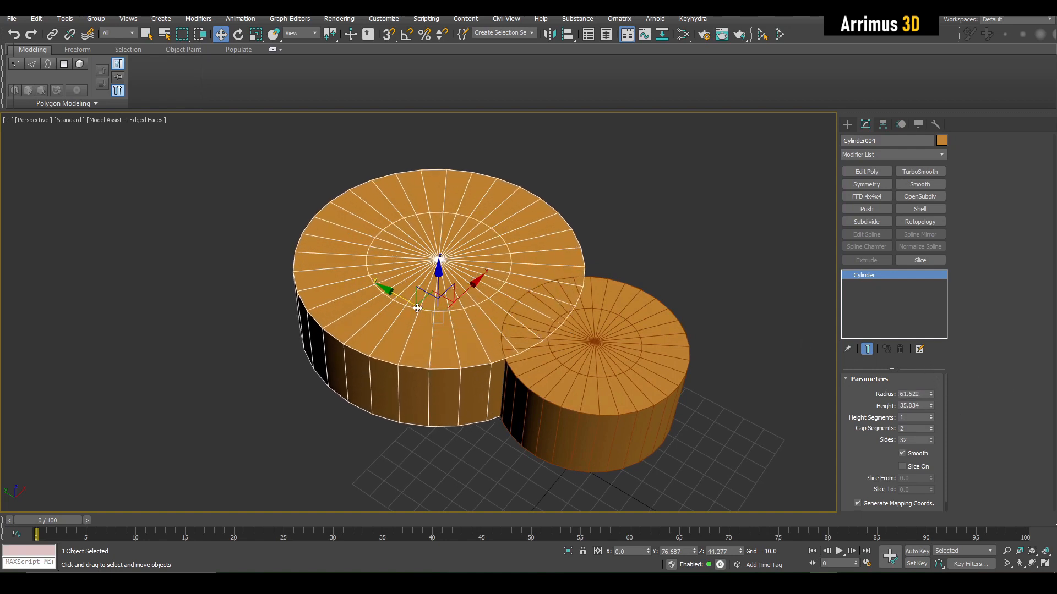
left_click_drag(400, 296, 342, 279)
middle_click_drag(477, 335, 491, 332)
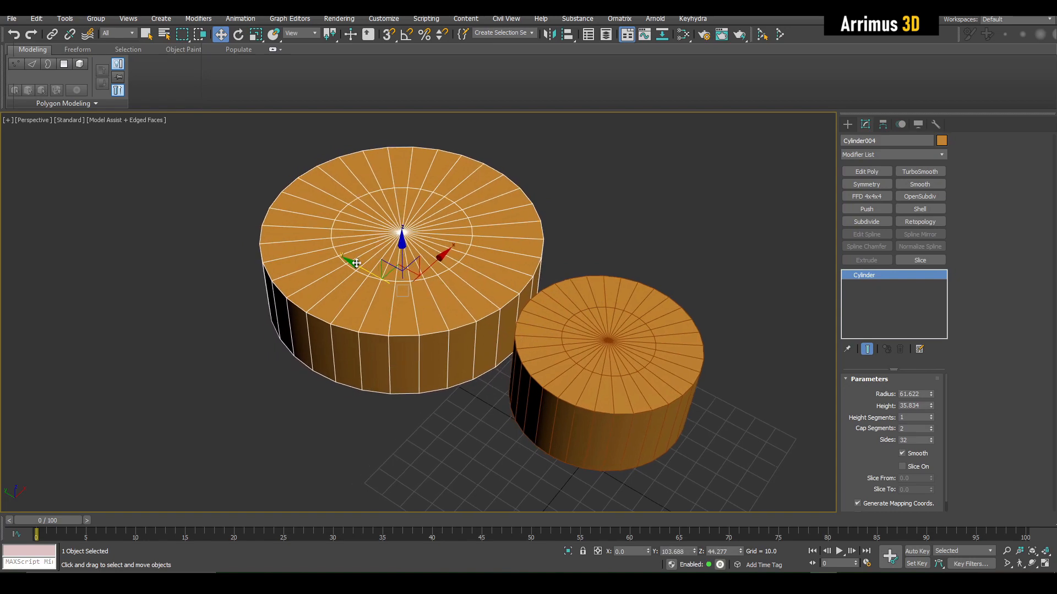
left_click_drag(366, 271, 352, 262)
- Examine both cylinders from several angles, comparing the smaller one's side and cap segments with those of the larger
middle_click_drag(352, 261, 501, 341, "alt")
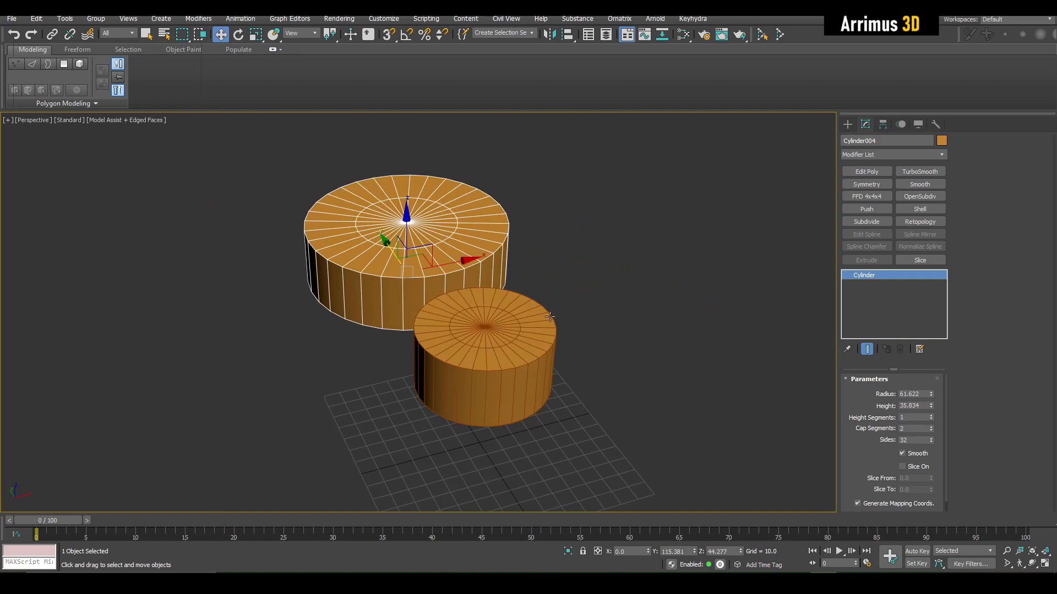
middle_click_drag(551, 317, 541, 376, "alt")
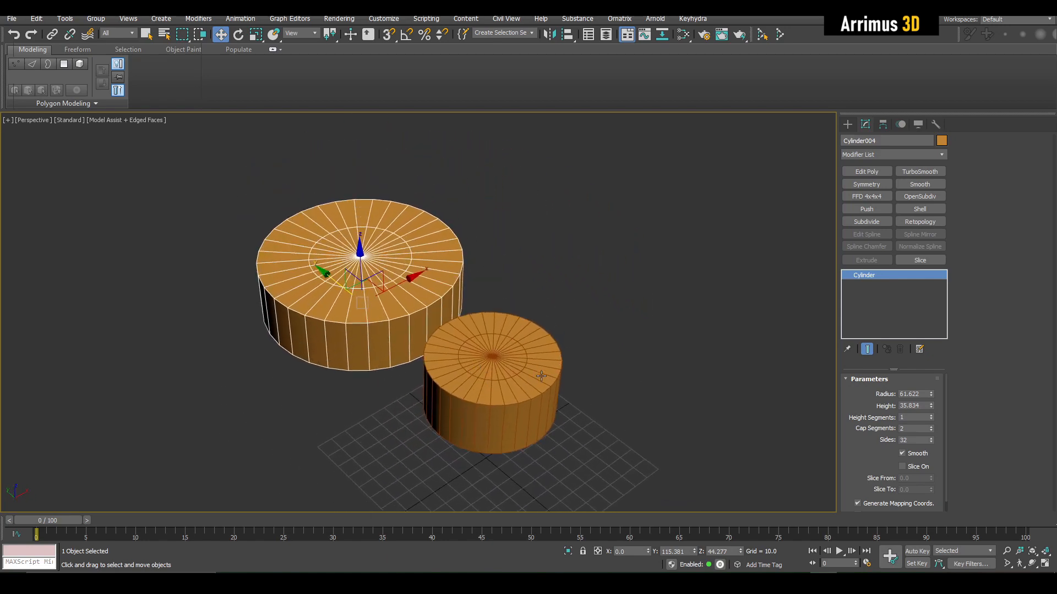
middle_click_drag(530, 324, 462, 345, "alt")
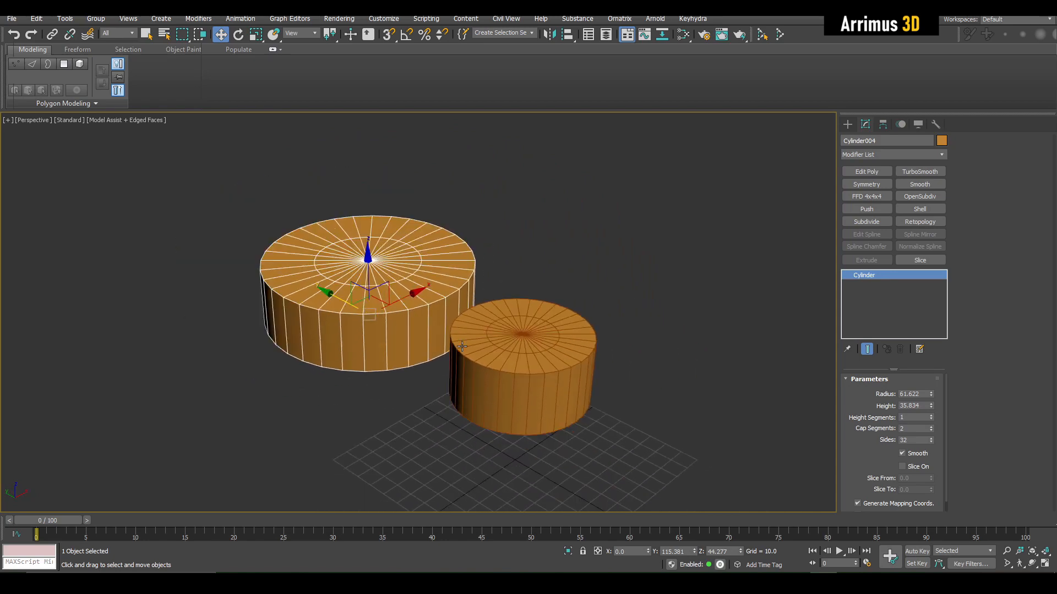
middle_click_drag(540, 396, 495, 412, "alt")
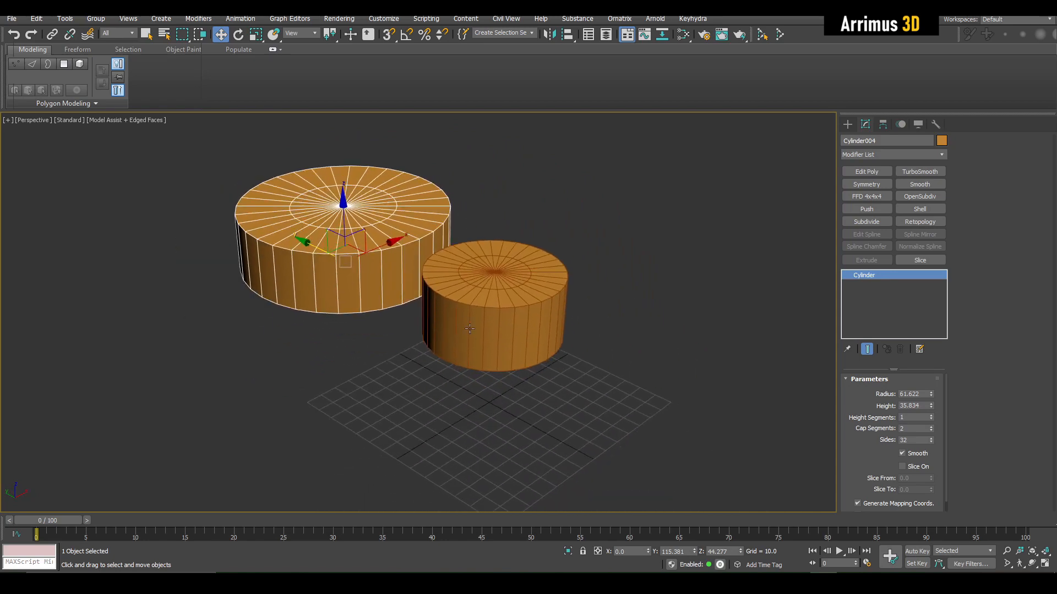
middle_click_drag(498, 375, 483, 367, "alt")
middle_click_drag(497, 321, 504, 362)
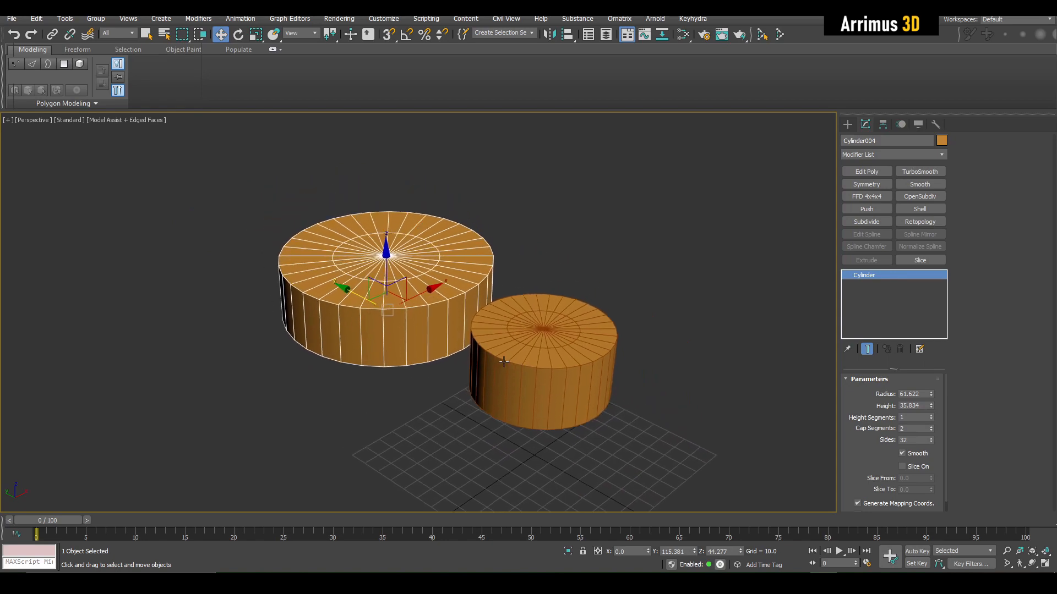
middle_click_drag(431, 313, 424, 292, "alt")
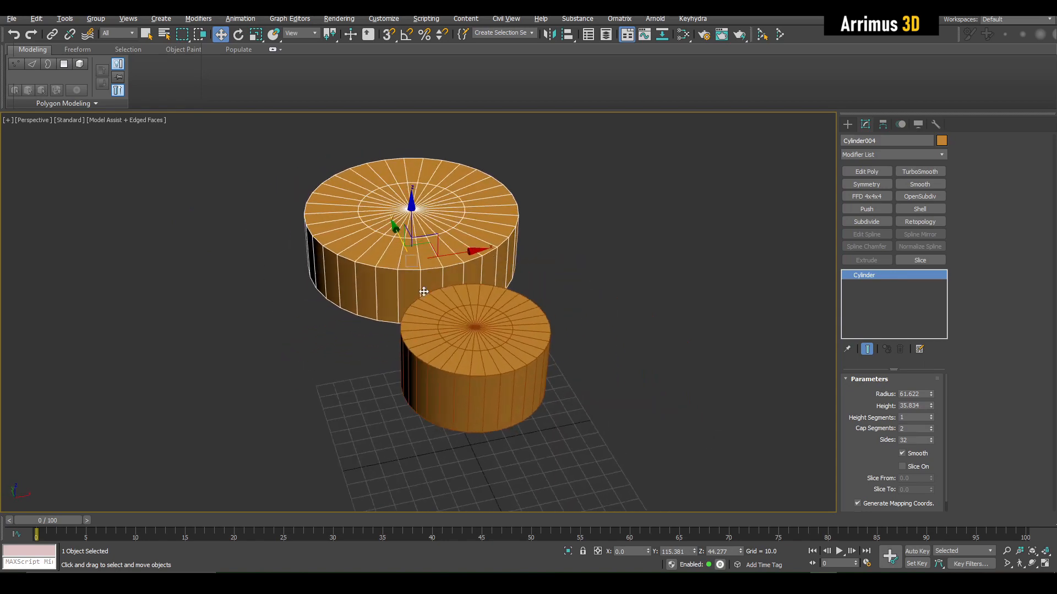
left_click(490, 366)
key("z")
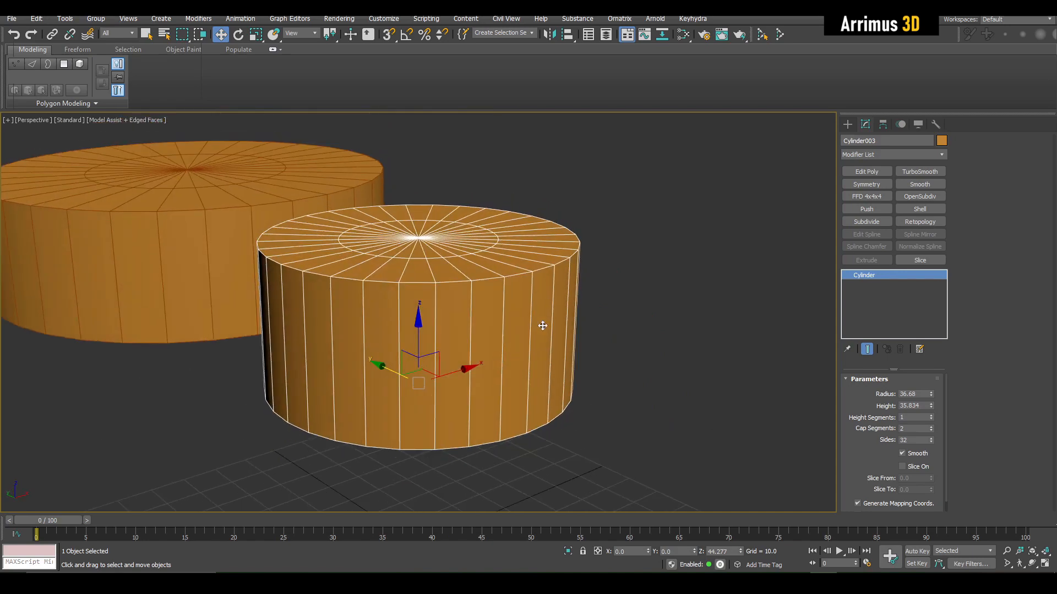
middle_click_drag(473, 312, 510, 324)
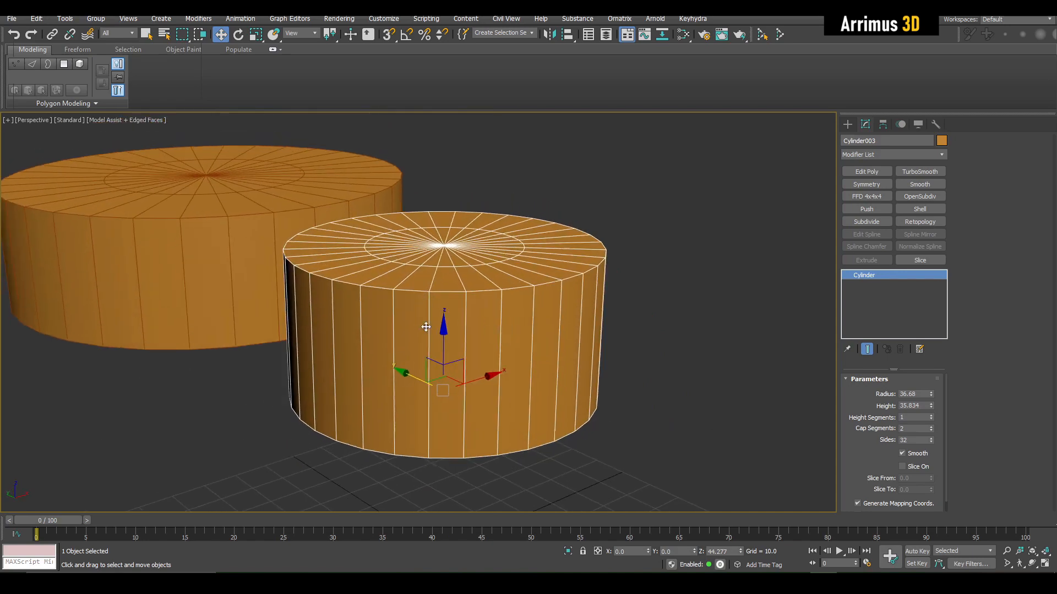
middle_click_drag(317, 226, 401, 238)
left_click(304, 231)
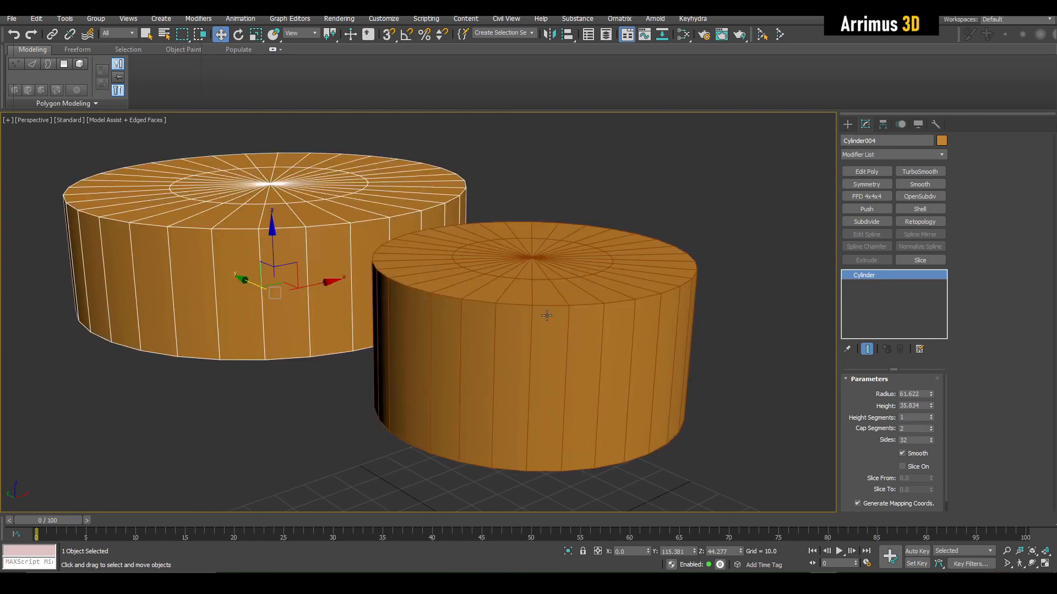
left_click(548, 316)
middle_click_drag(645, 312, 589, 297)
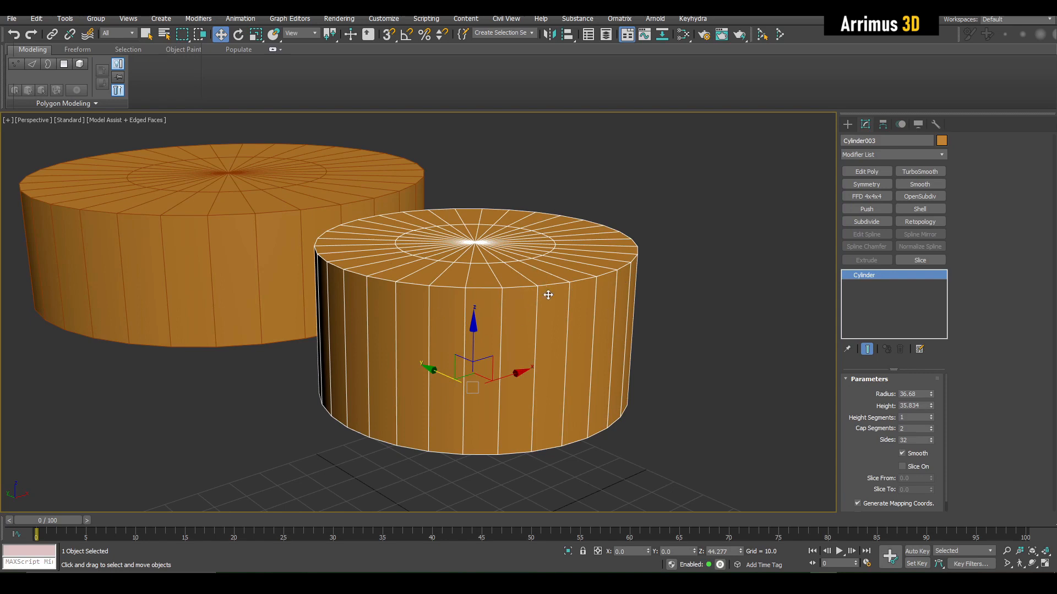
middle_click_drag(558, 301, 543, 294)
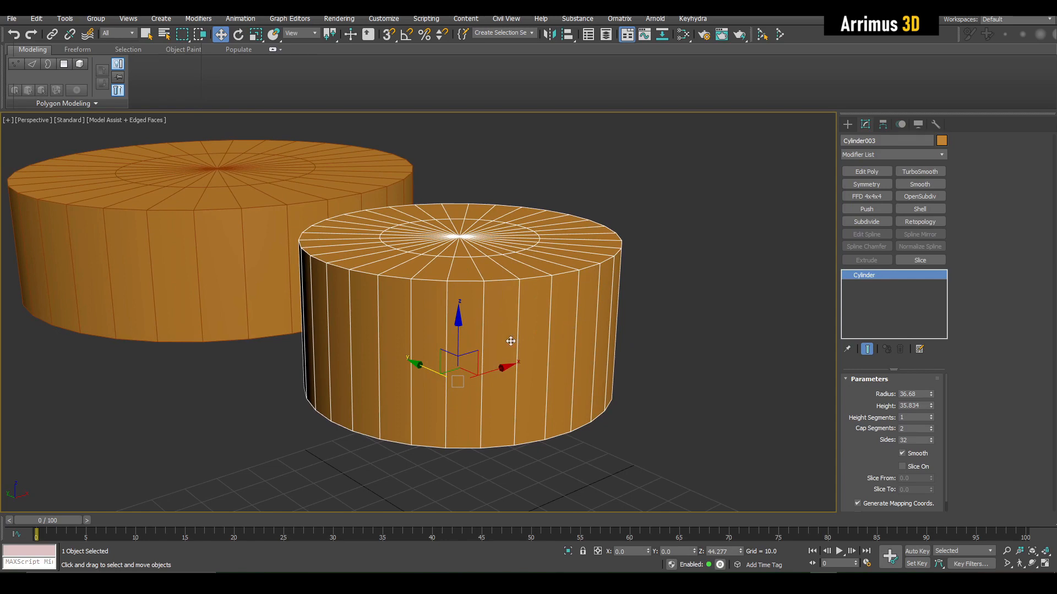
middle_click_drag(456, 346, 544, 313, "alt")
middle_click_drag(449, 281, 750, 296, "alt")
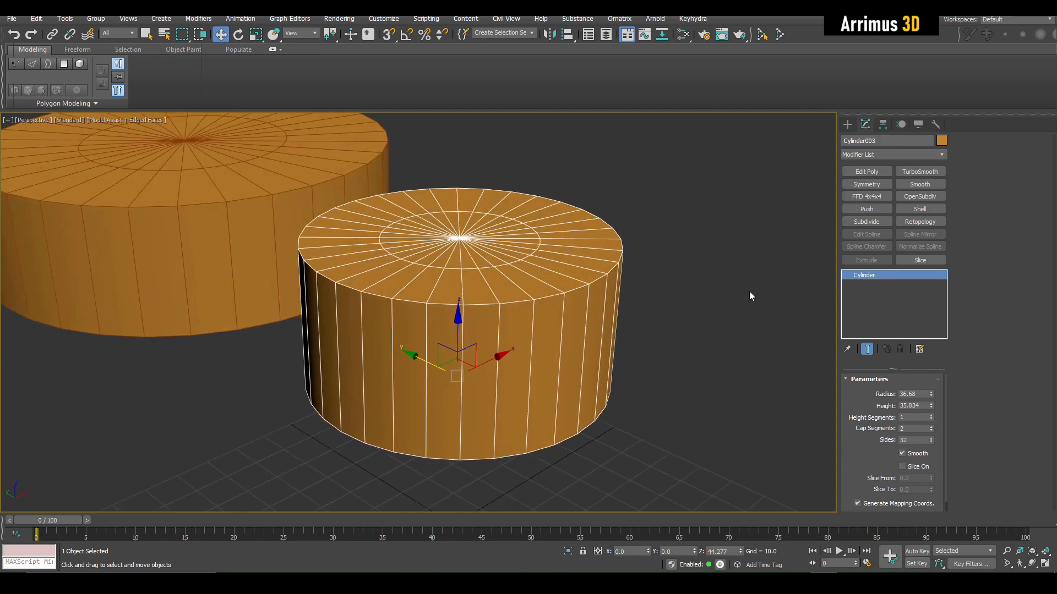
- Add an Edit Poly modifier to the smaller cylinder and select its ring of vertical side edges
left_click(856, 173)
middle_click_drag(685, 285, 693, 270)
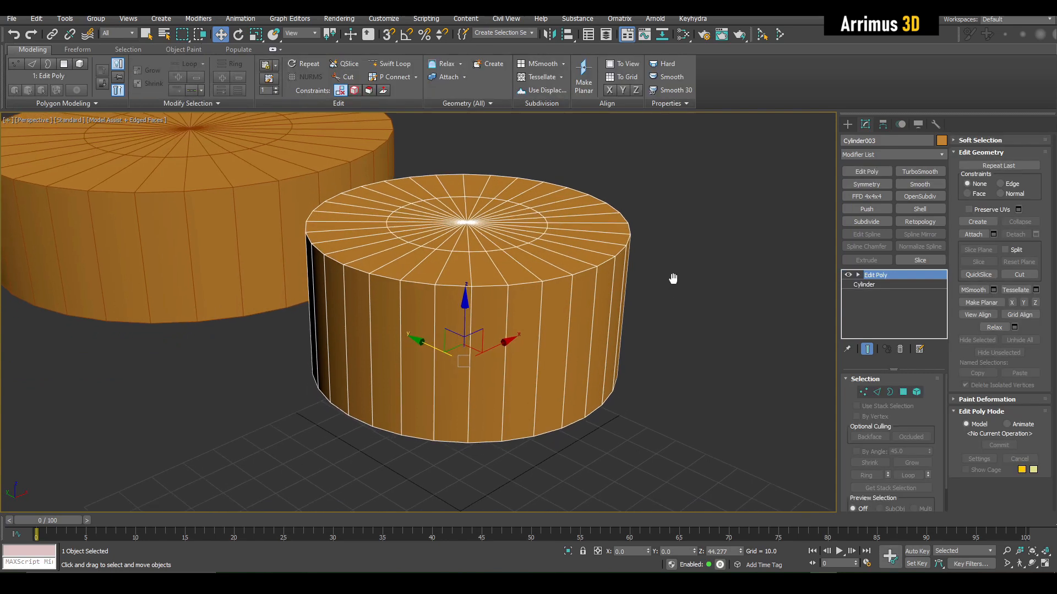
key("2")
left_click(593, 303)
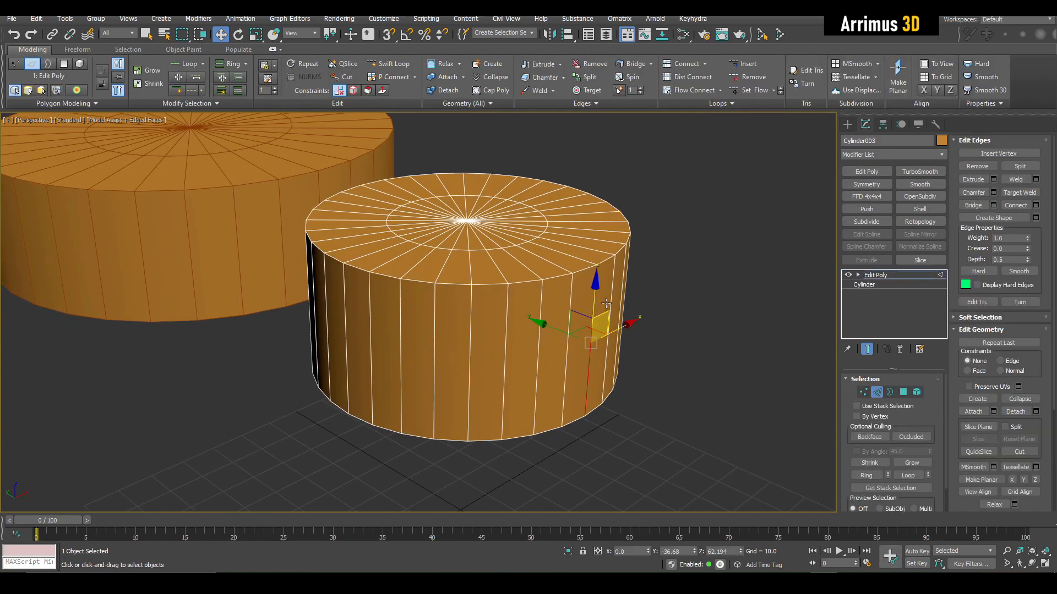
left_click(610, 305, "shift")
- Connect the selected side edges with 2 segments and a pinch of 54
key("ctrl+shift+e")
middle_click_drag(675, 325, 587, 323)
type("2")
key("Return")
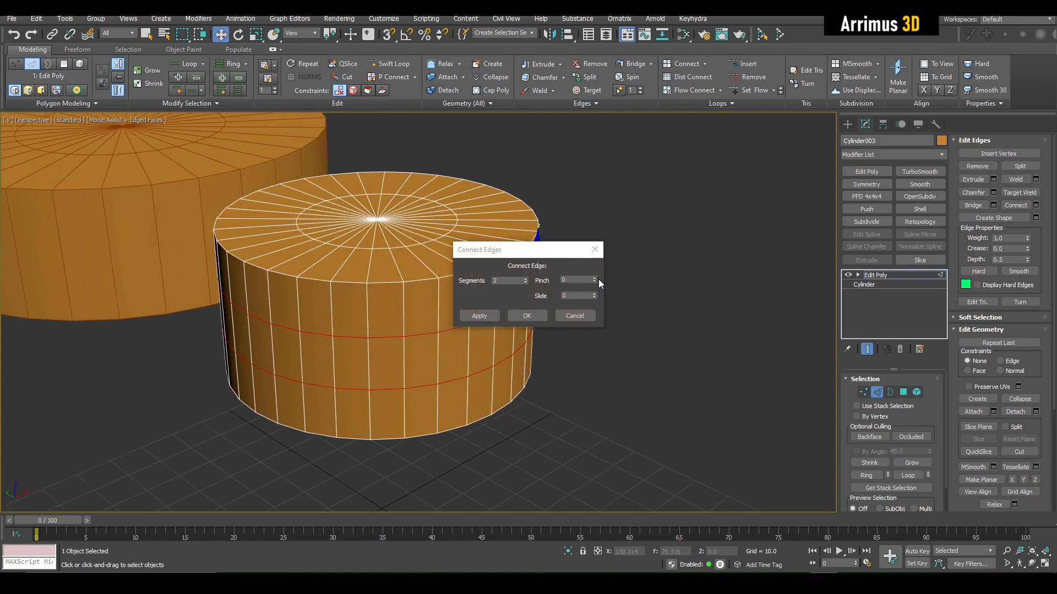
left_click_drag(595, 278, 601, 242)
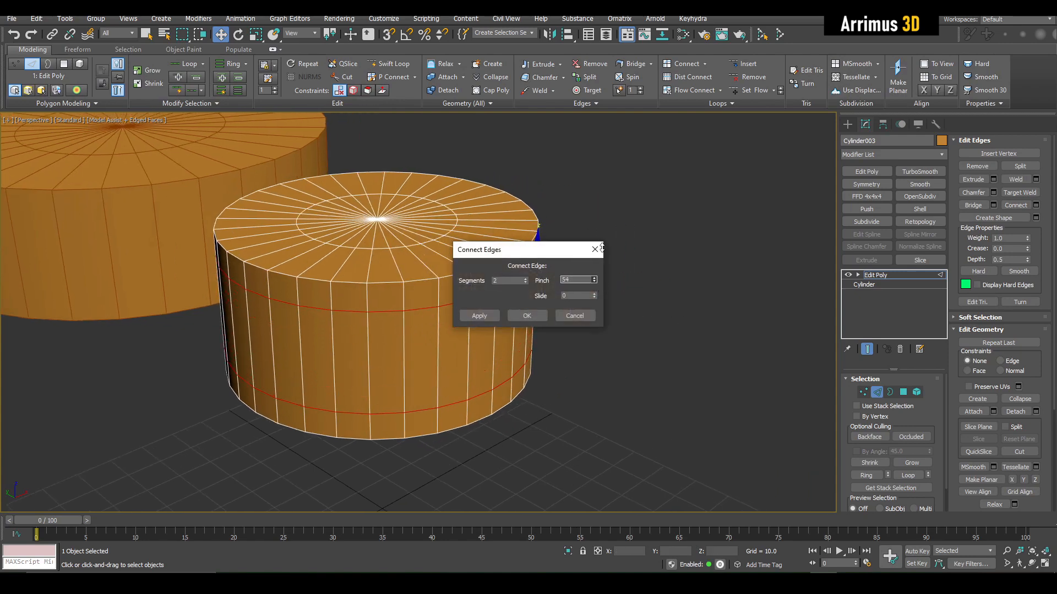
left_click(545, 312)
left_click(596, 286)
- Maximize the Left viewport, change it to the Right view and display it with default shading
key("alt+w")
left_click(334, 373)
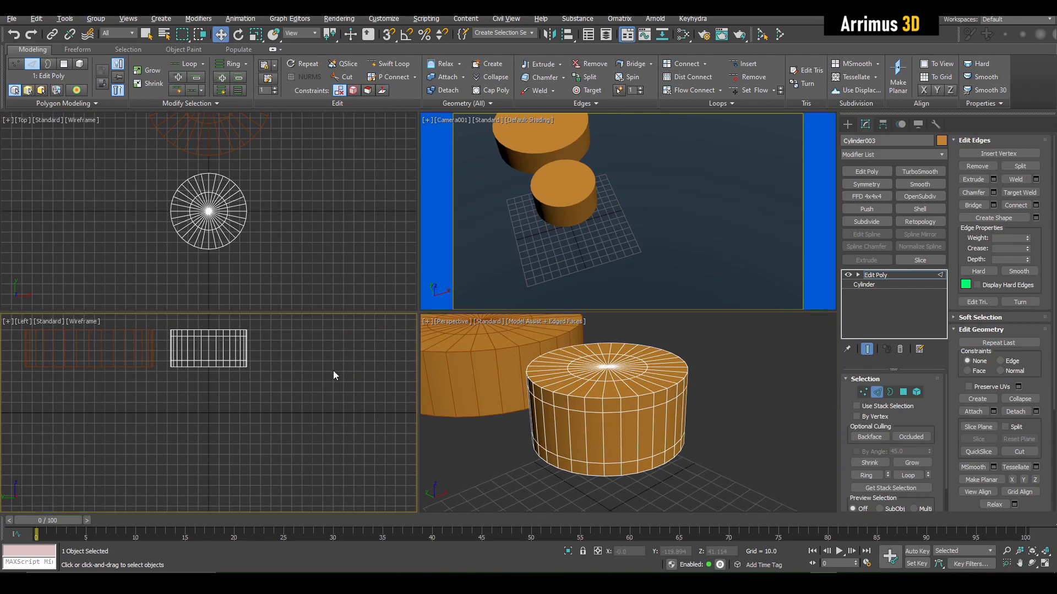
key("alt+w")
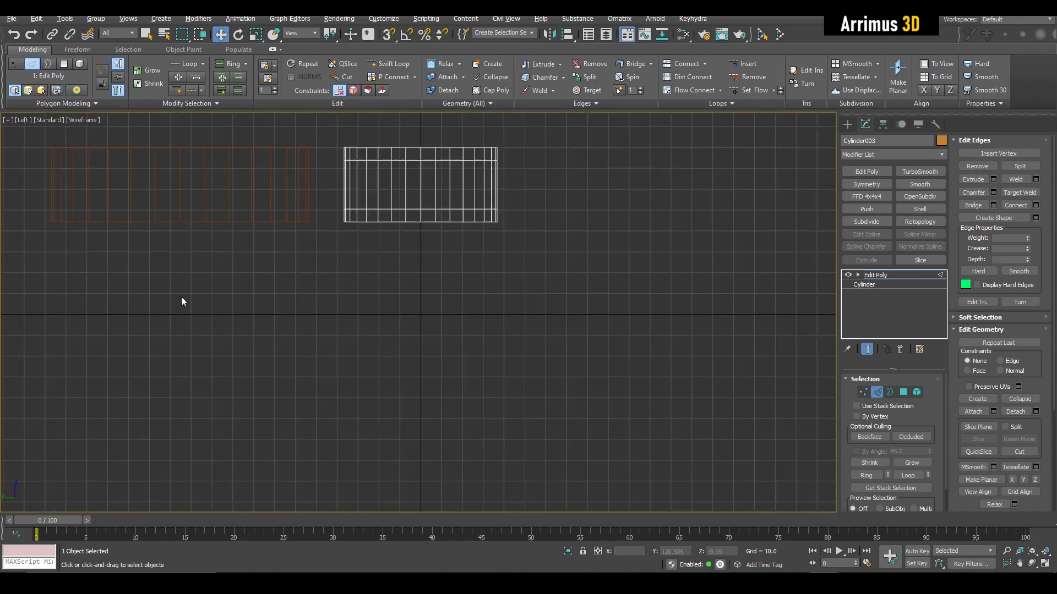
left_click(22, 120)
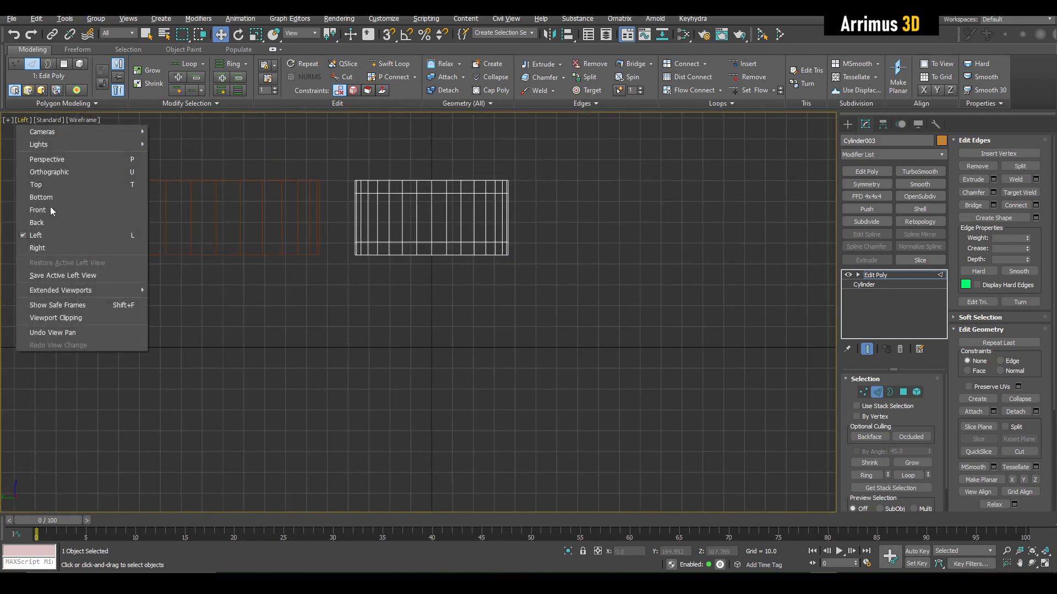
left_click(37, 247)
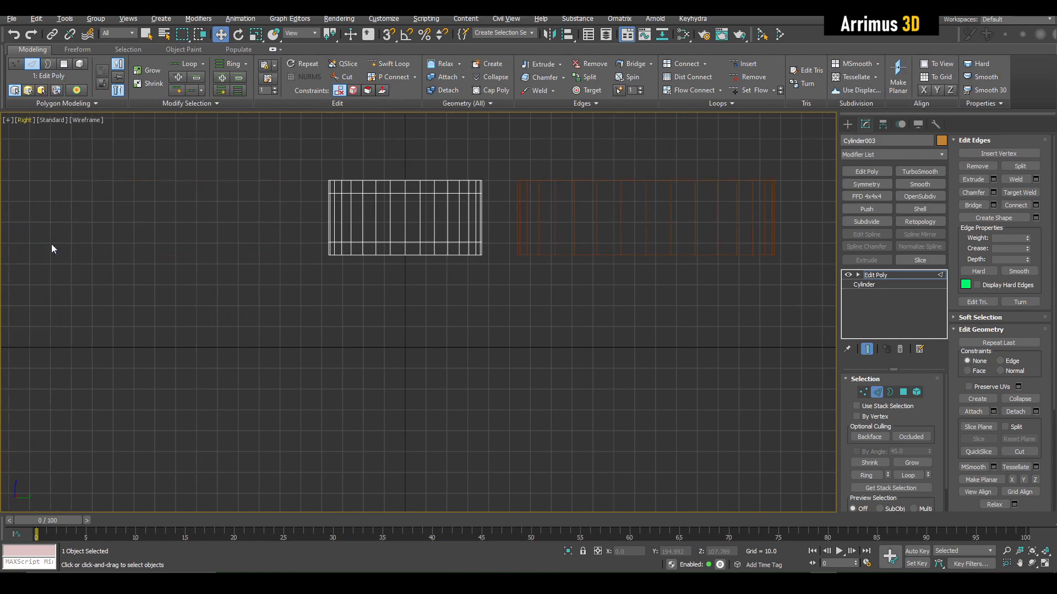
middle_click_drag(406, 259, 406, 348)
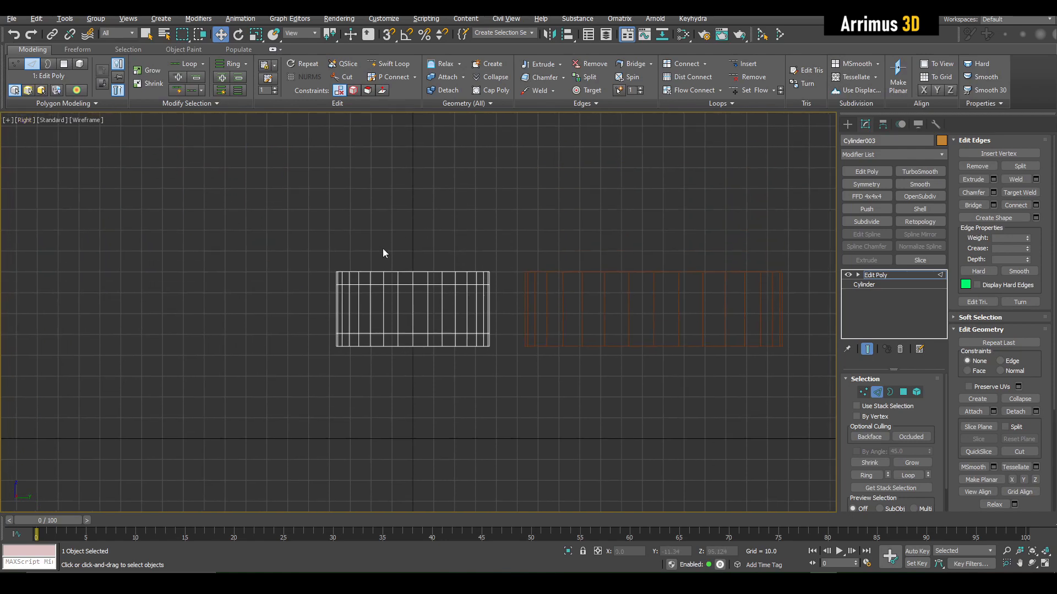
key("F3")
scroll(373, 309, "up", 2)
scroll(460, 287, "down", 4)
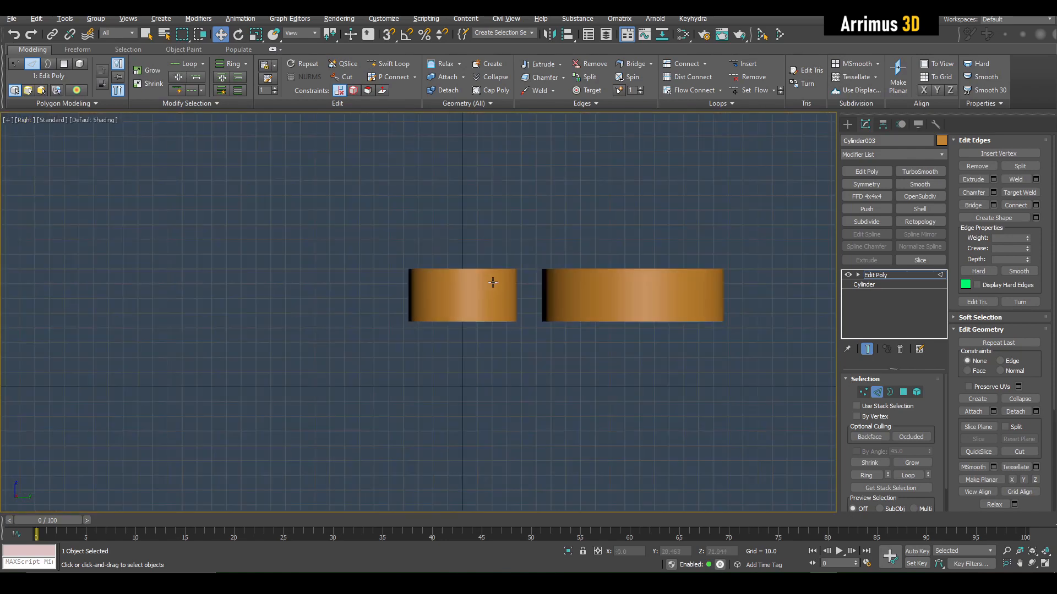
scroll(493, 283, "up", 3)
middle_click_drag(474, 276, 477, 270)
scroll(478, 270, "up", 1)
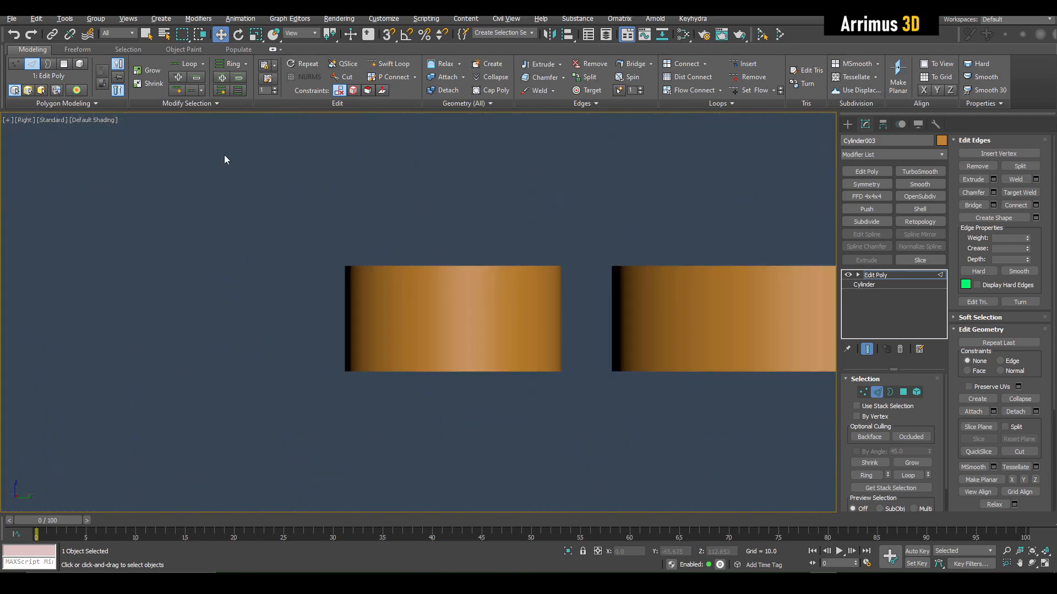
- Give the Right viewport a solid color background and turn on edged faces
left_click(107, 121)
mouse_move(154, 278)
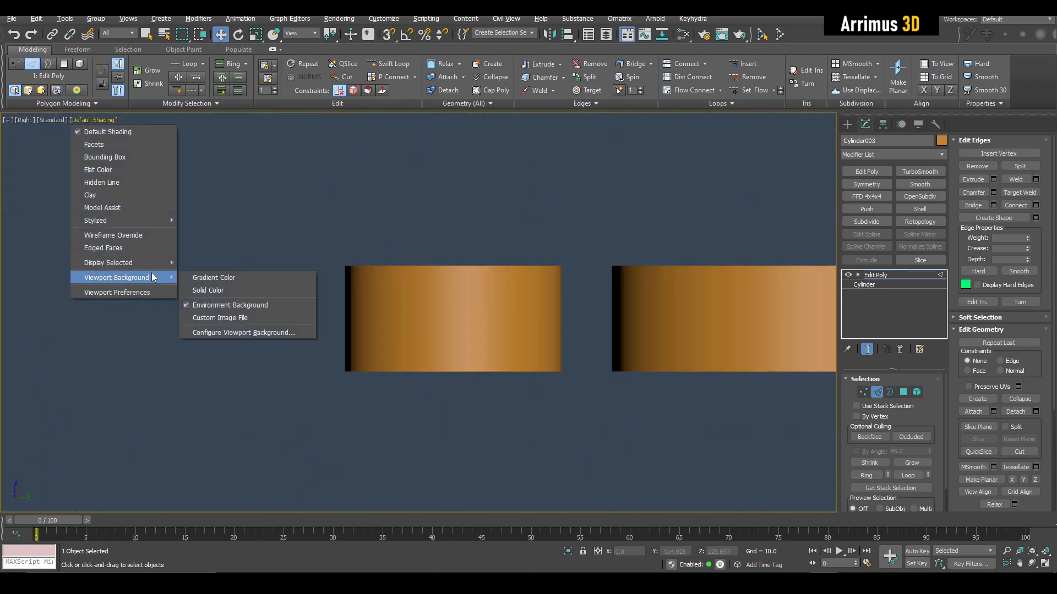
left_click(235, 291)
scroll(367, 295, "up", 1)
key("F4")
scroll(423, 247, "up", 1)
scroll(435, 242, "down", 1)
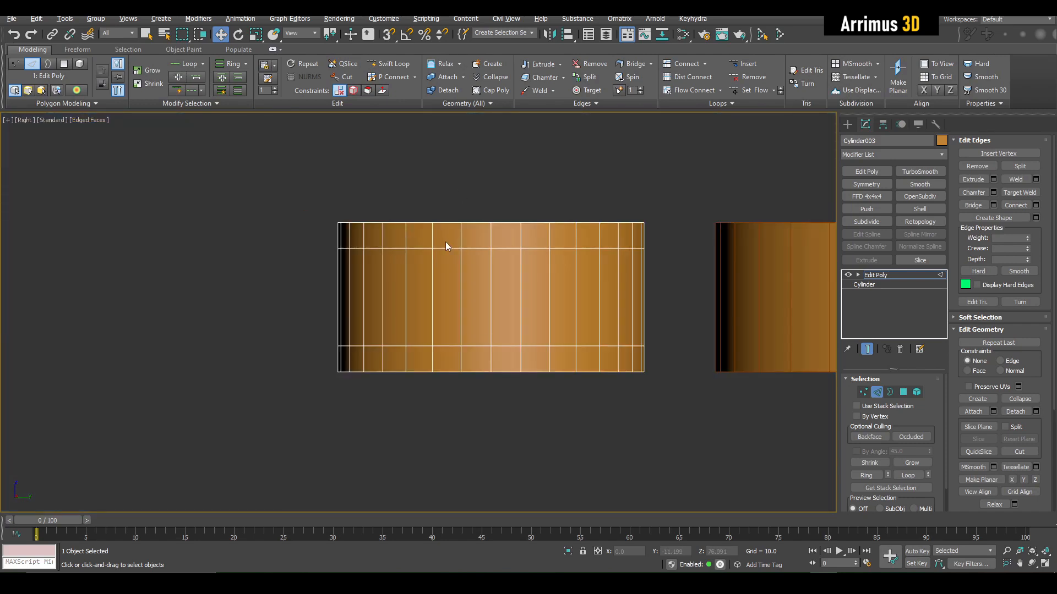
- Select the middle-band polygons on the half of the smaller cylinder facing away from the larger one
scroll(453, 289, "up", 1)
key("4")
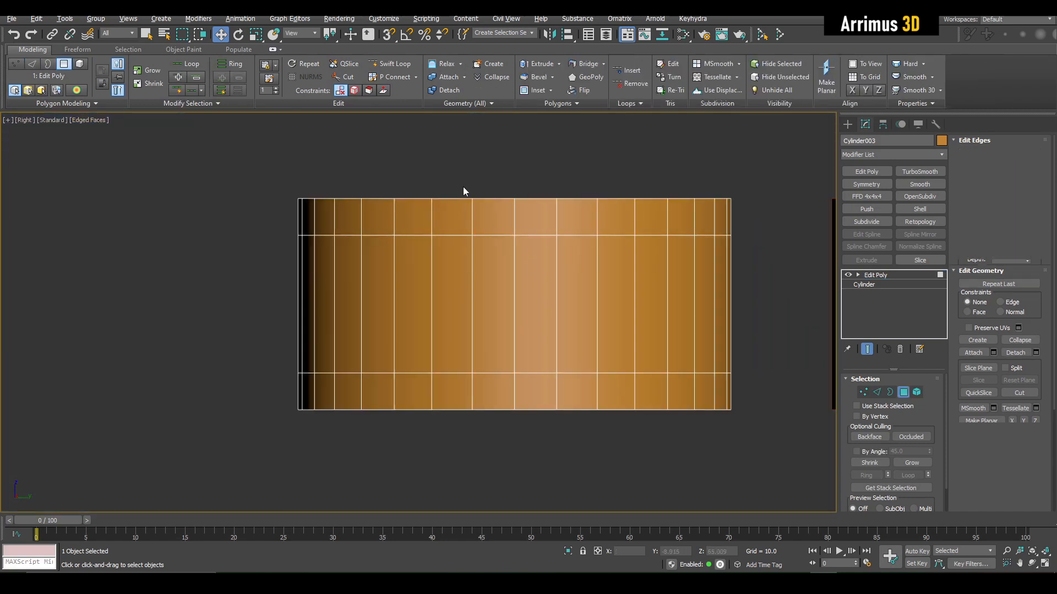
key("q")
middle_click_drag(421, 226, 404, 224)
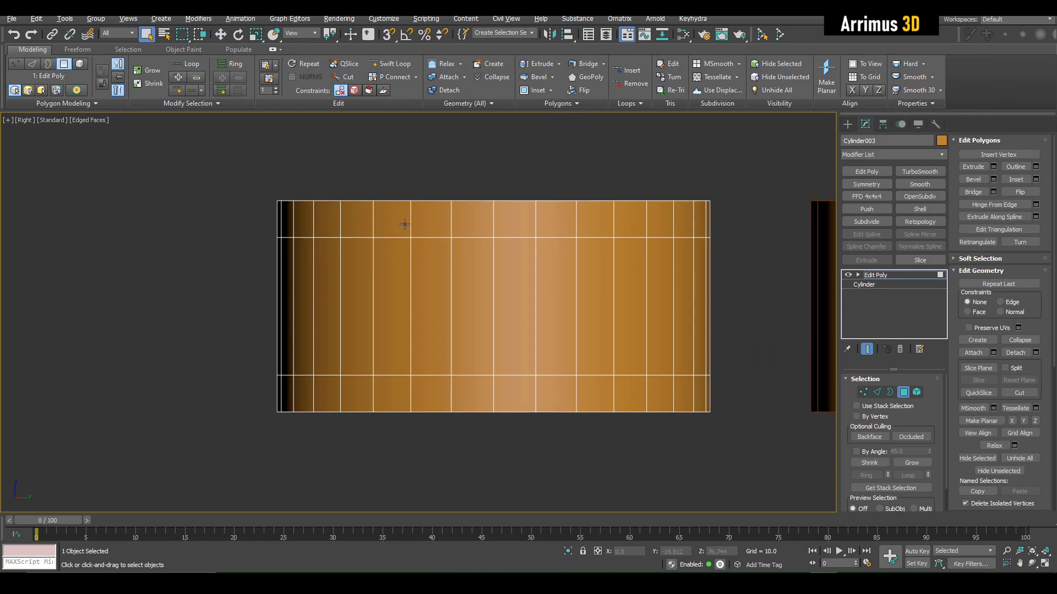
left_click_drag(496, 308, 495, 308)
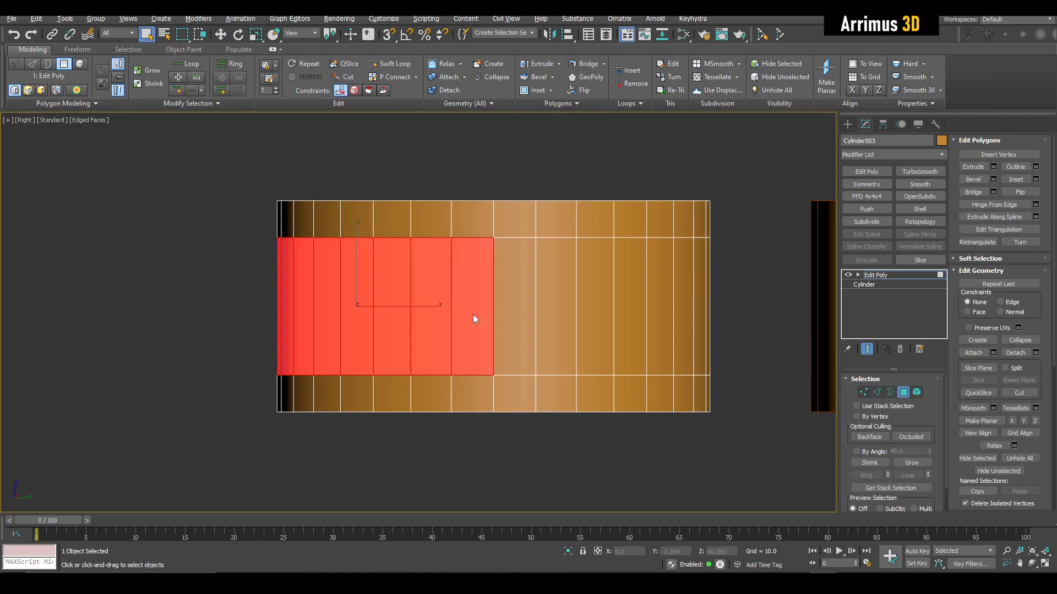
- Examine the selected band in the Perspective view, with see-through display switched on temporarily, to check how far it wraps around the cylinder
key("alt+w")
key("alt+w")
middle_click_drag(550, 346, 477, 283, "alt")
middle_click_drag(412, 263, 389, 268, "alt")
key("alt+x")
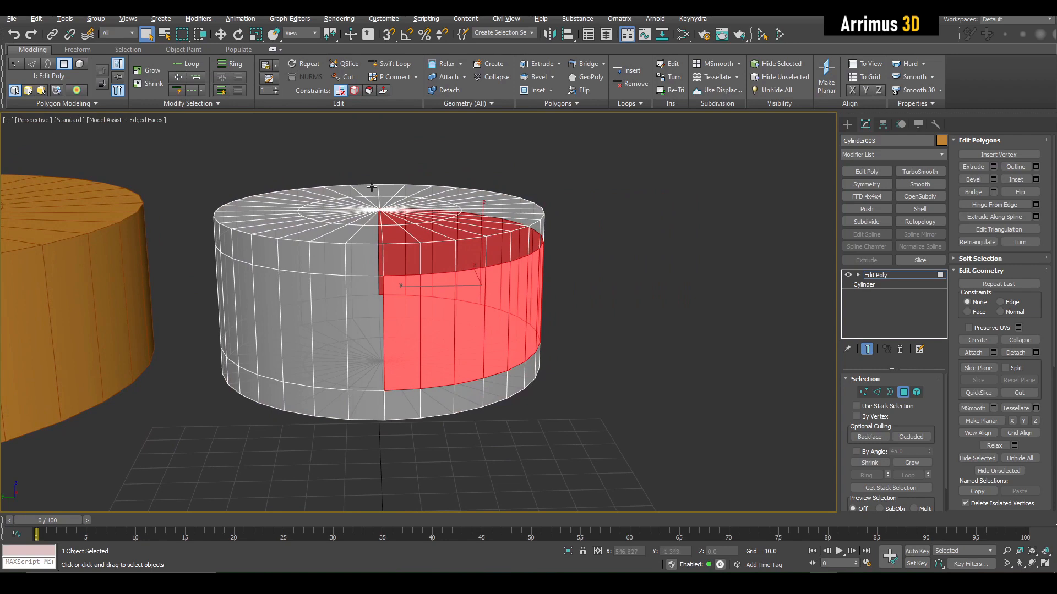
middle_click_drag(388, 306, 460, 300, "alt")
key("alt+x")
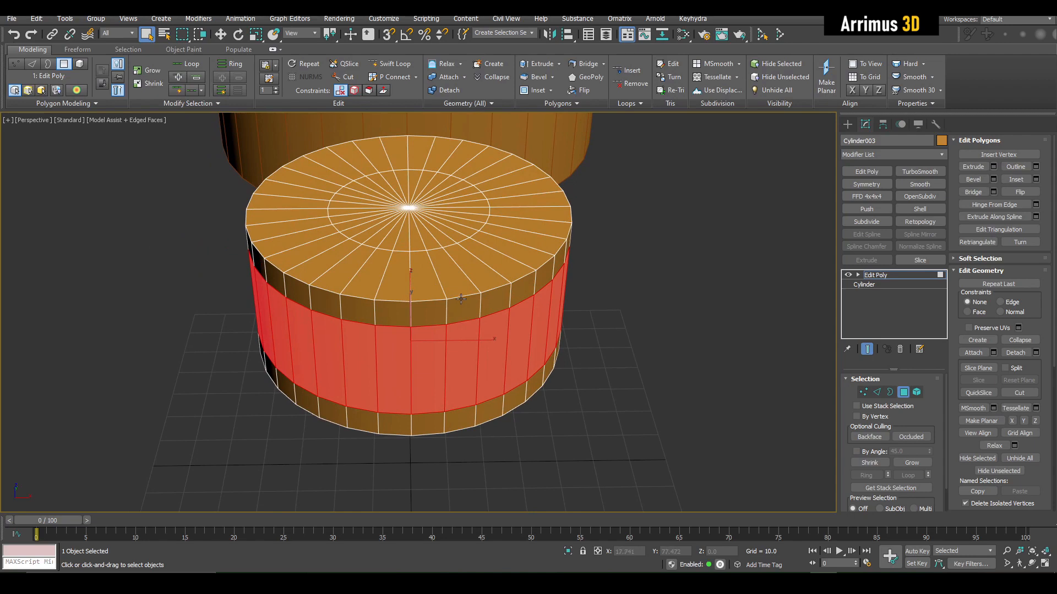
scroll(461, 292, "down", 5)
scroll(458, 319, "up", 5)
middle_click_drag(481, 308, 480, 315)
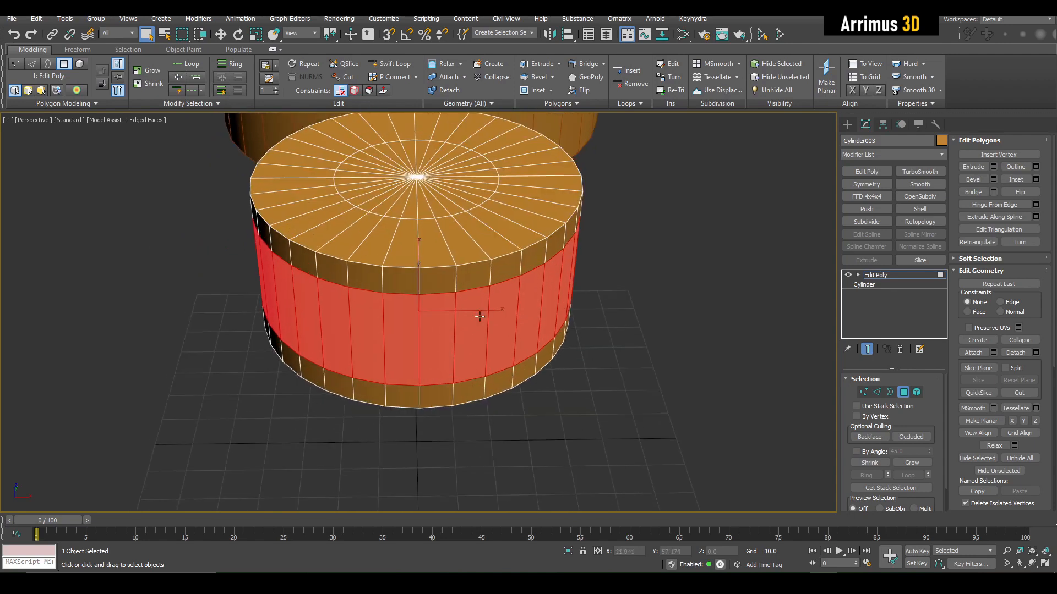
- Add another Edit Poly modifier and delete the vertices on the smaller cylinder's negative X side, leaving half of it
scroll(461, 271, "down", 3)
key("shift+e")
left_click_drag(262, 148, 415, 418)
key("1")
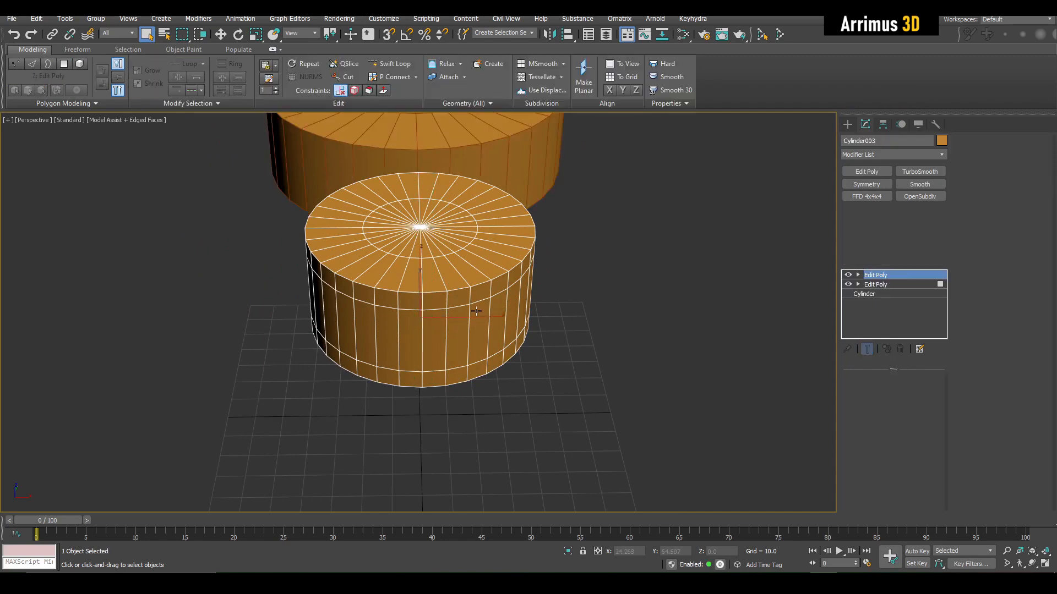
left_click_drag(267, 155, 414, 410)
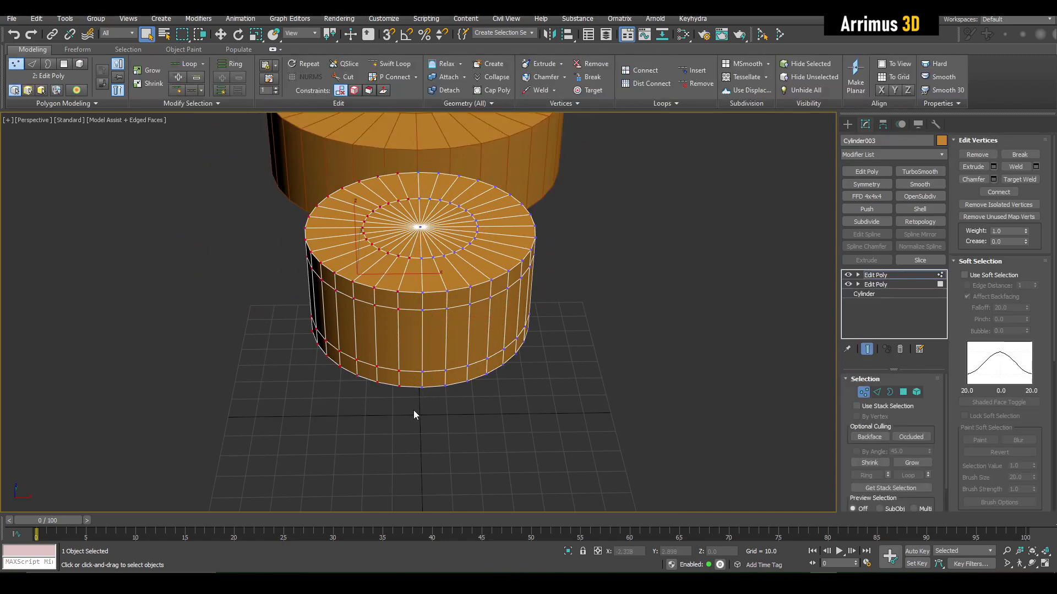
key("Delete")
middle_click_drag(414, 410, 476, 302, "alt")
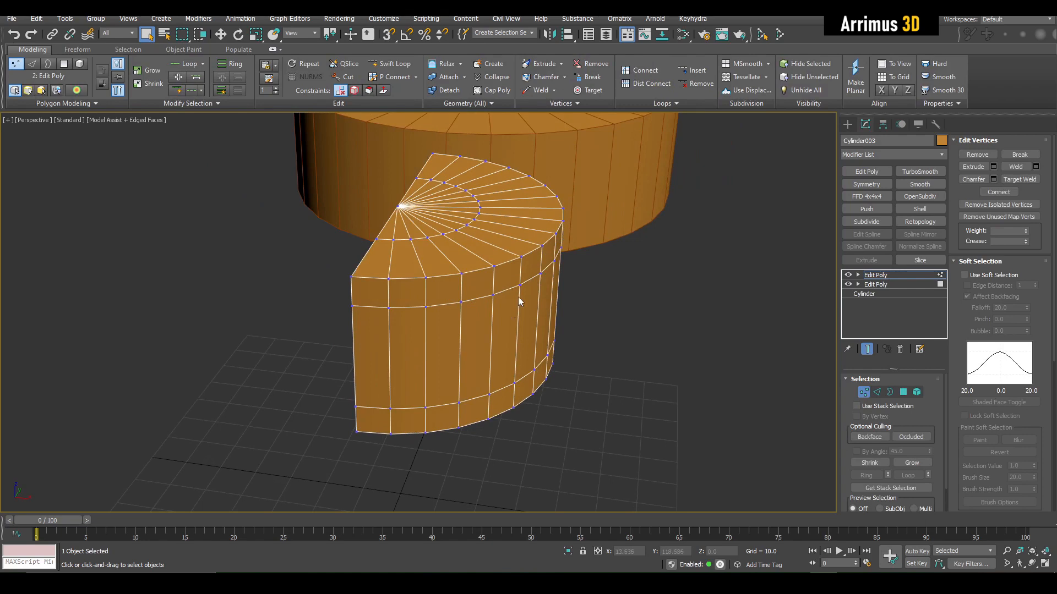
- Add a third Edit Poly modifier and cut a diagonal edge across one middle-band face of the half cylinder
key("1")
middle_click_drag(702, 283, 476, 273, "alt")
middle_click_drag(407, 297, 510, 286, "alt")
scroll(496, 275, "up", 3)
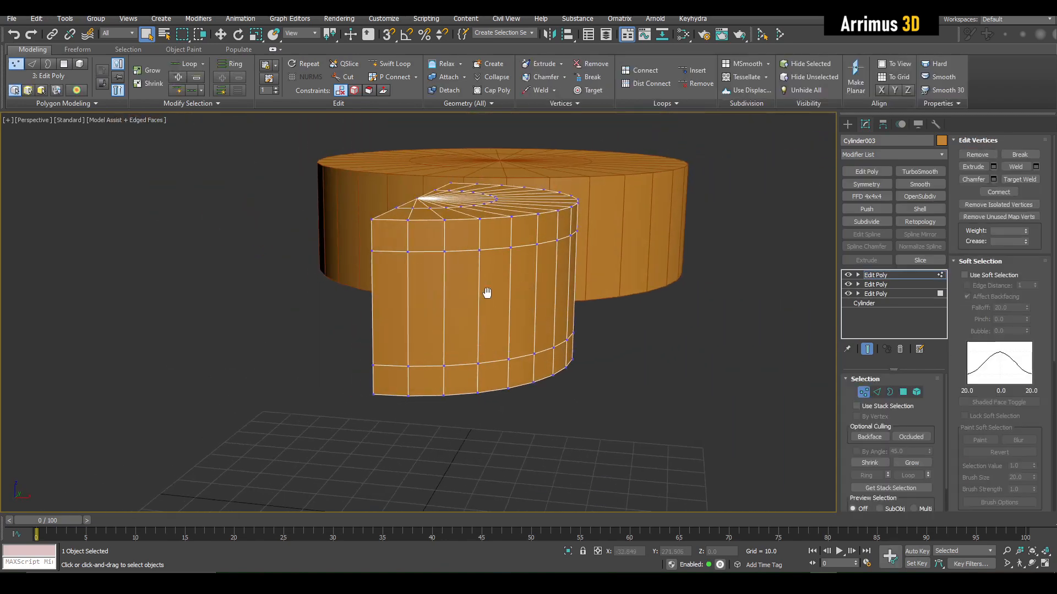
key("alt+c")
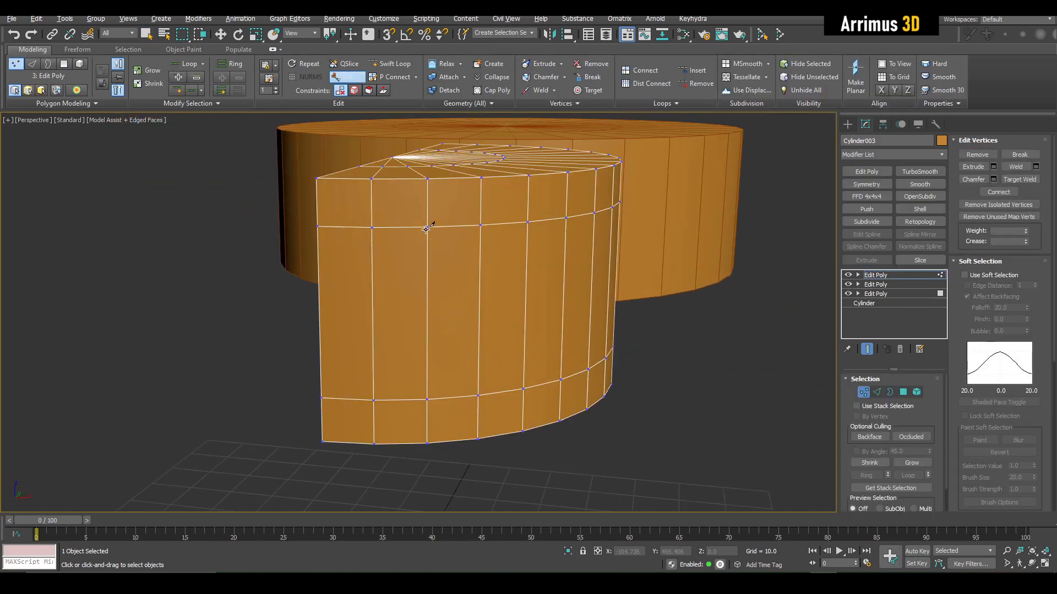
middle_click_drag(438, 236, 429, 265, "alt")
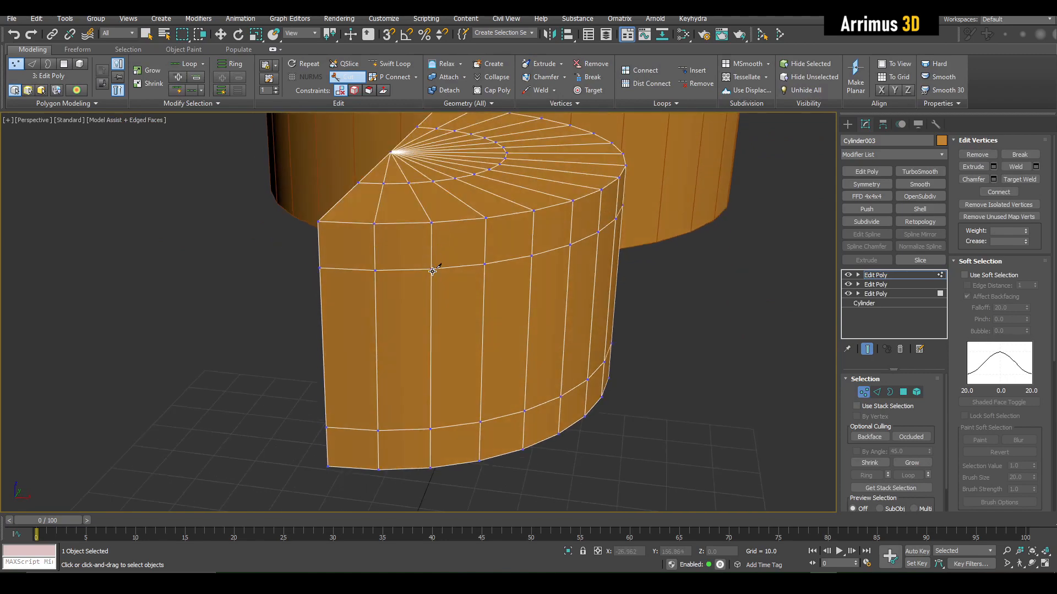
middle_click_drag(433, 271, 445, 263)
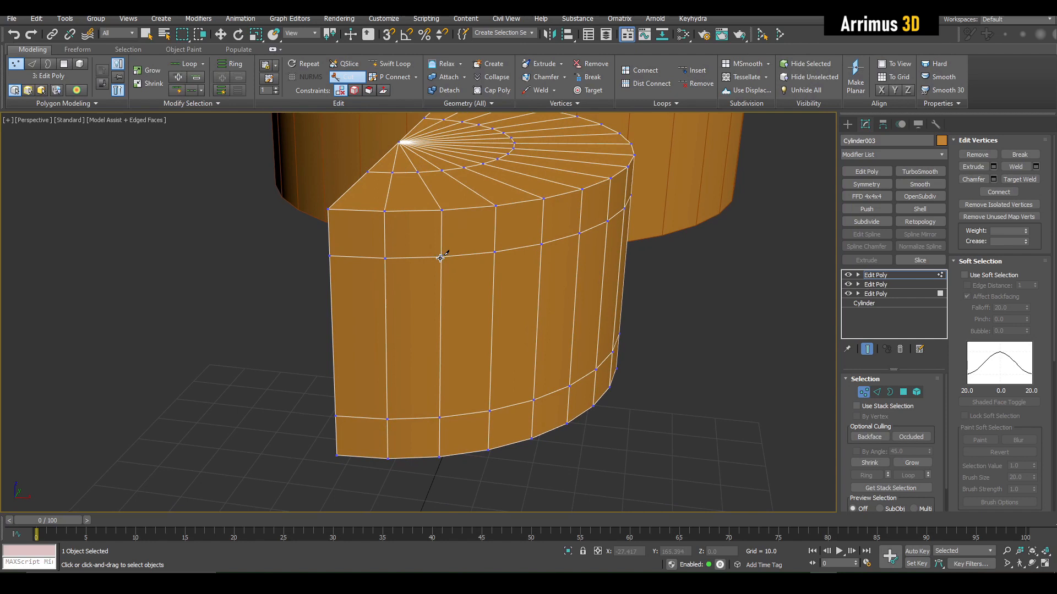
left_click(493, 255)
left_click(439, 418)
right_click(484, 347)
- Connect two opposite corner vertices diagonally across the middle-band face next to the cut one
left_click(543, 245)
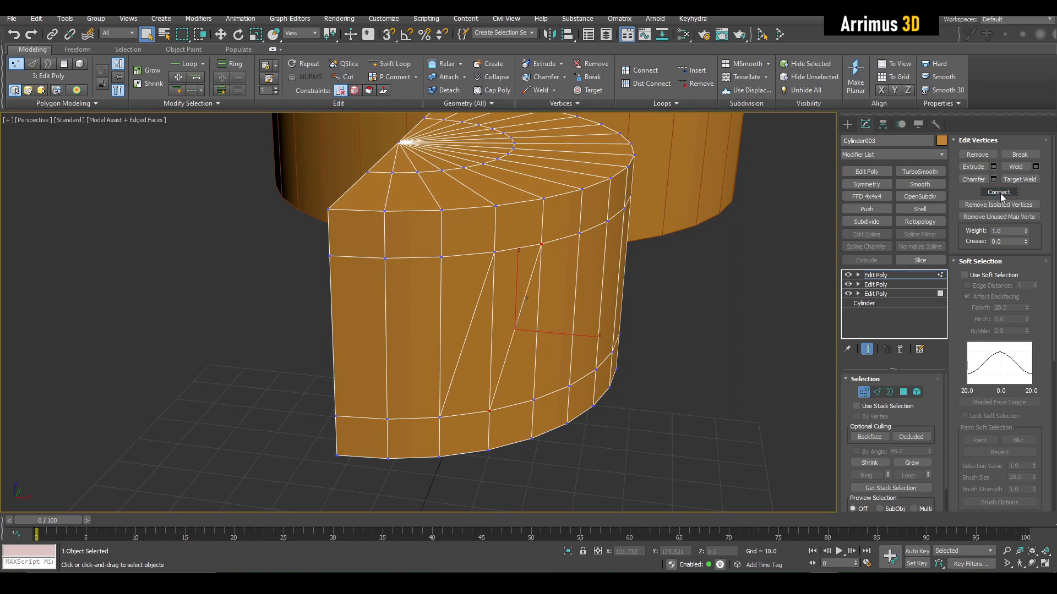
middle_click_drag(648, 357, 666, 345)
- Open the Slate Material Editor with the middle-band polygons selected and hide the unused slots of the Nice Metal Dark node
key("4")
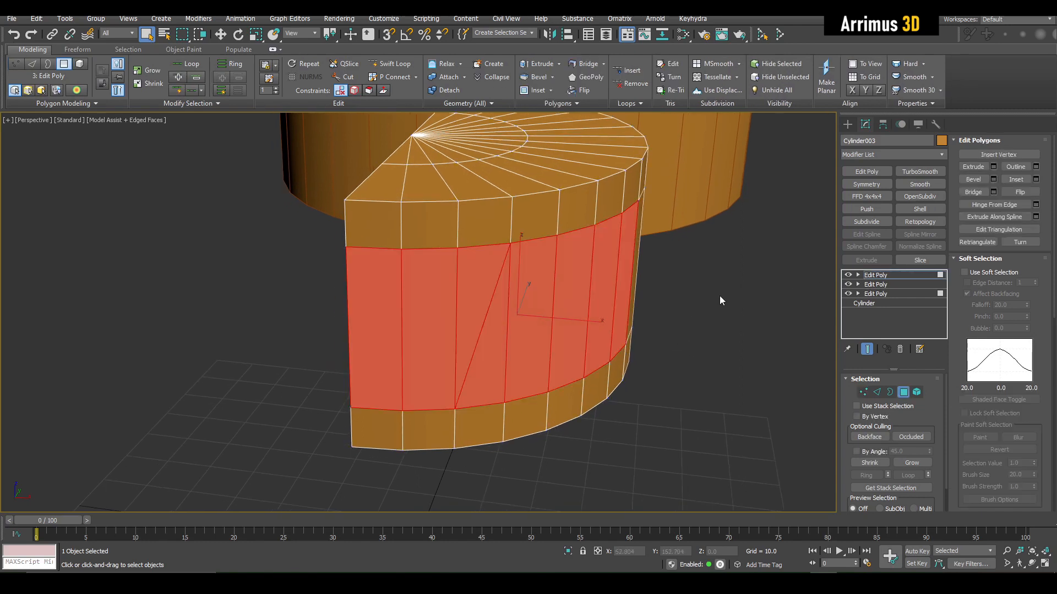
key("m")
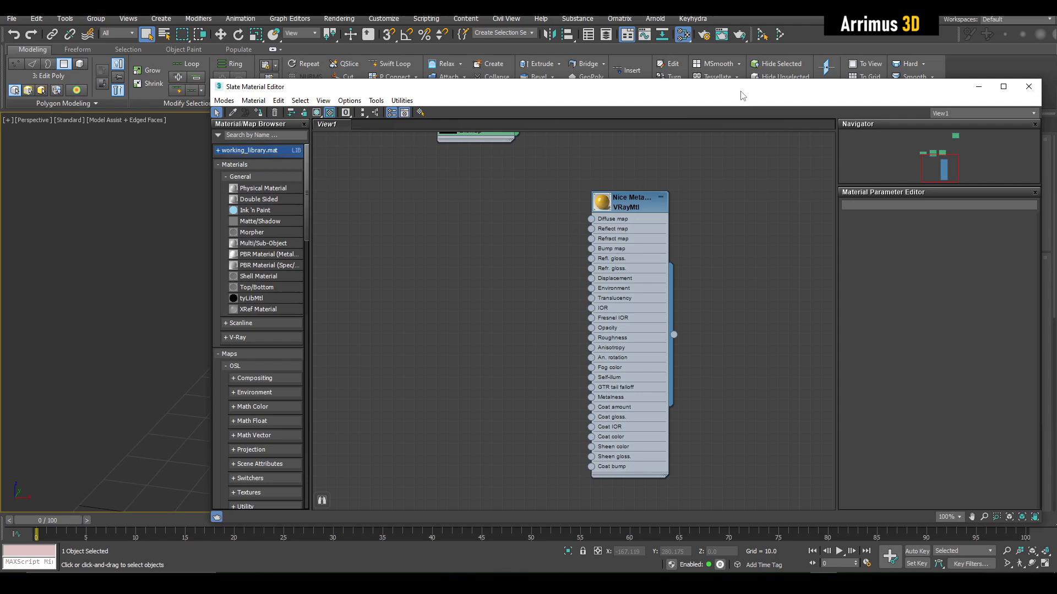
left_click_drag(743, 96, 632, 88)
middle_click_drag(596, 199, 613, 228)
right_click(533, 222)
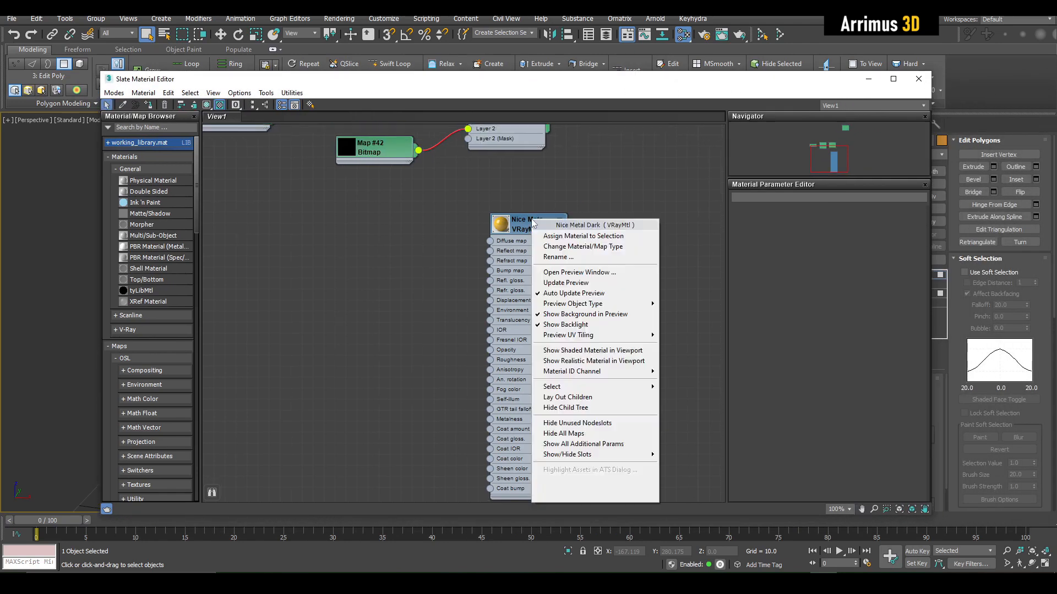
left_click(593, 422)
middle_click_drag(378, 235, 277, 276)
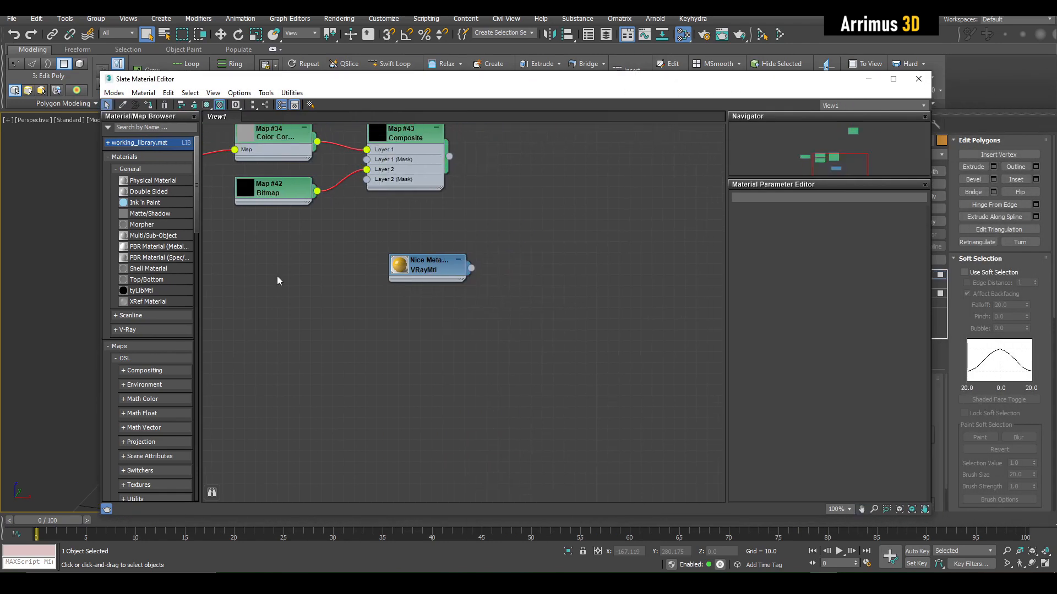
- Create a Multi/Sub-Object material and connect Nice Metal Dark to its slot 1
left_click_drag(161, 235, 427, 264)
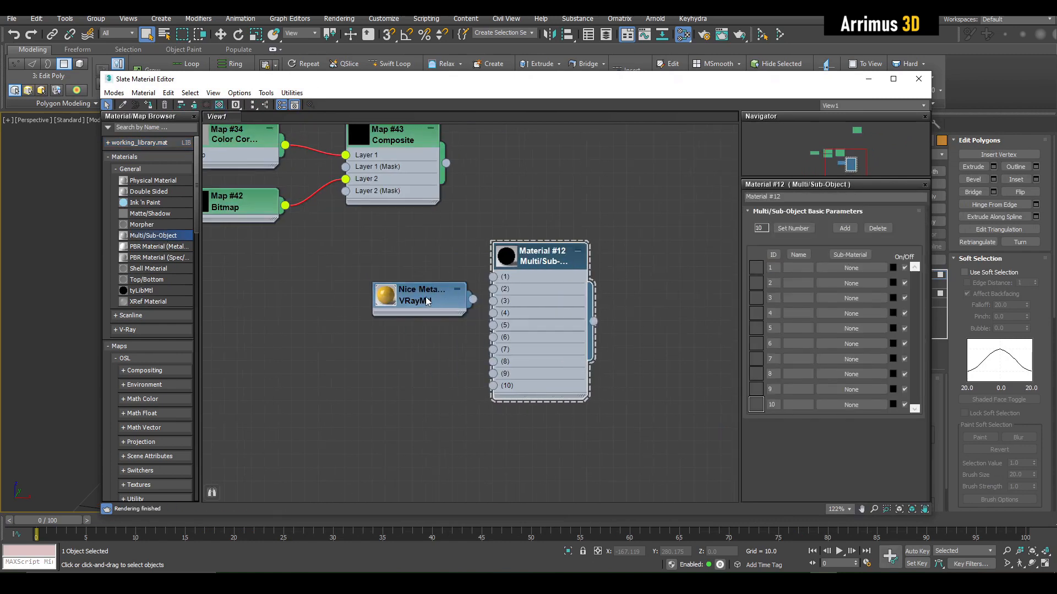
left_click_drag(427, 298, 493, 277)
middle_click_drag(392, 298, 424, 243)
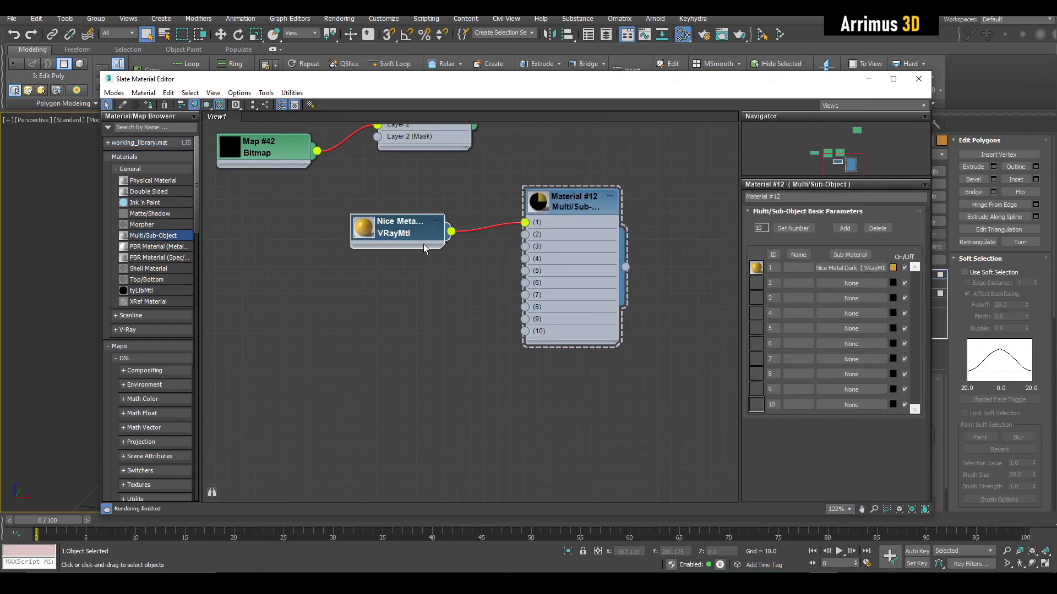
- Create a Standard (Legacy) material and set its diffuse color to black
right_click(391, 284)
mouse_move(414, 299)
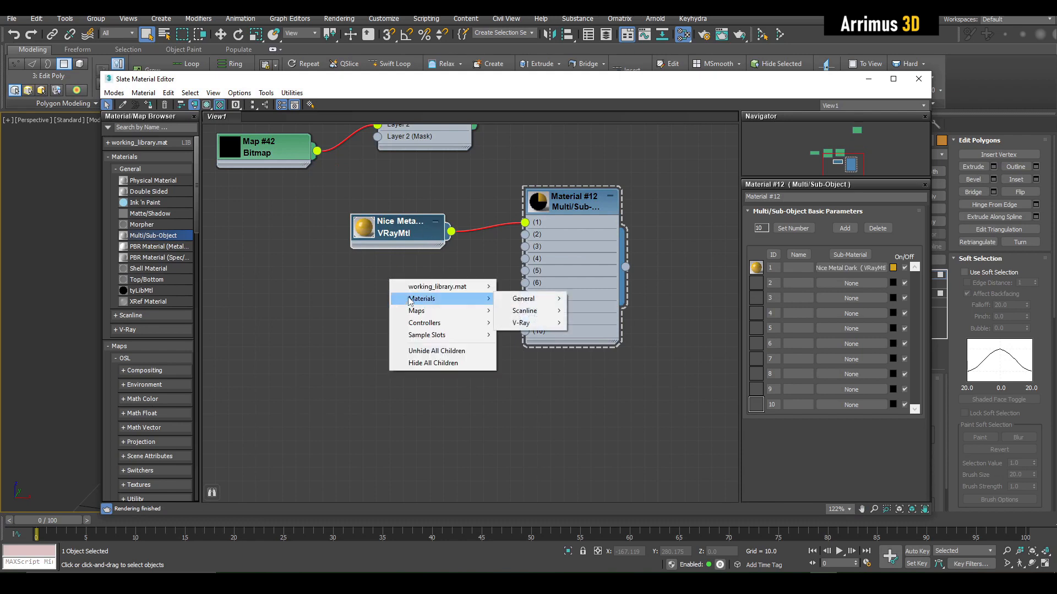
mouse_move(524, 312)
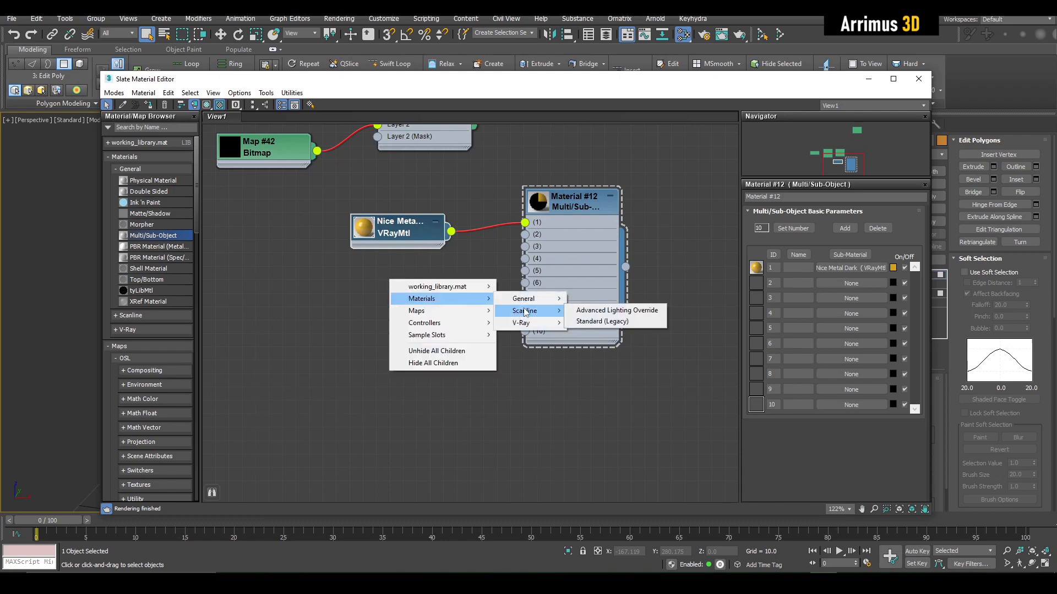
left_click(611, 321)
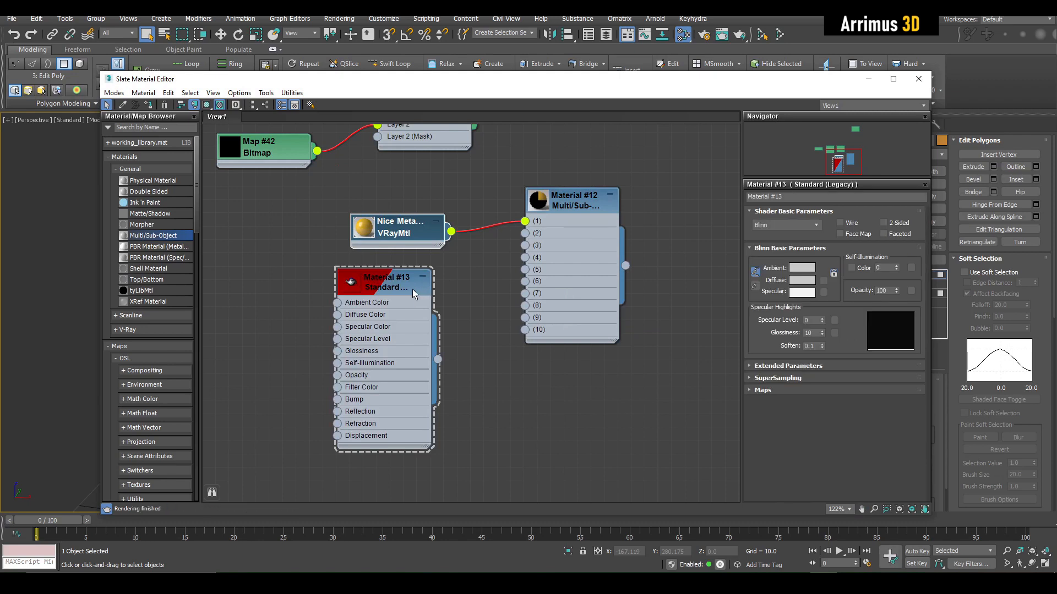
left_click(792, 283)
left_click_drag(396, 127, 350, 127)
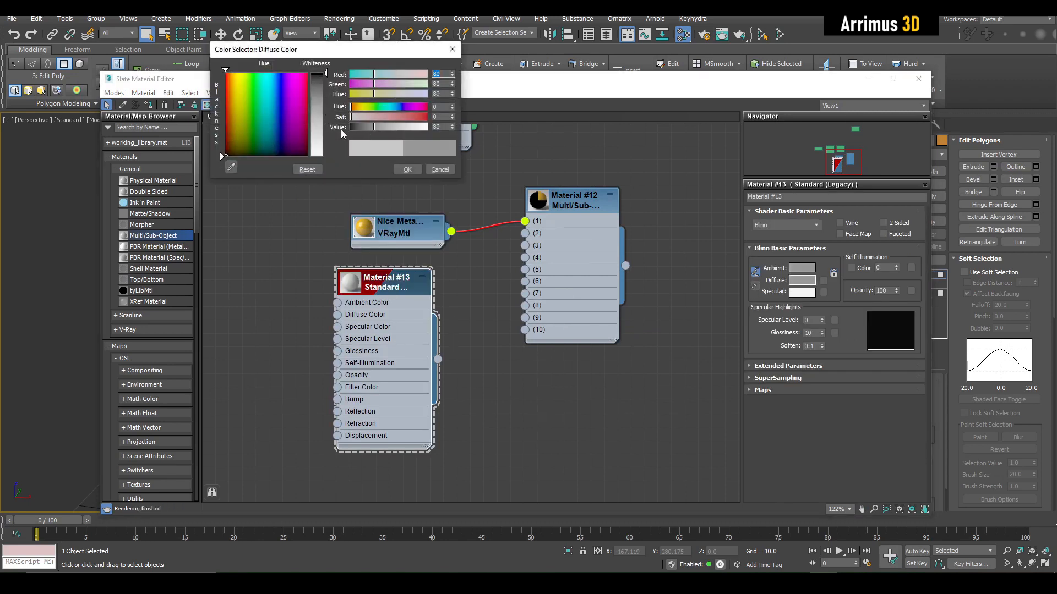
left_click(407, 170)
- Connect the black Standard material to slot 2 of the Multi/Sub-Object material, apply it to the half cylinder, and align the nodes
left_click_drag(438, 359, 525, 234)
double_click(571, 205)
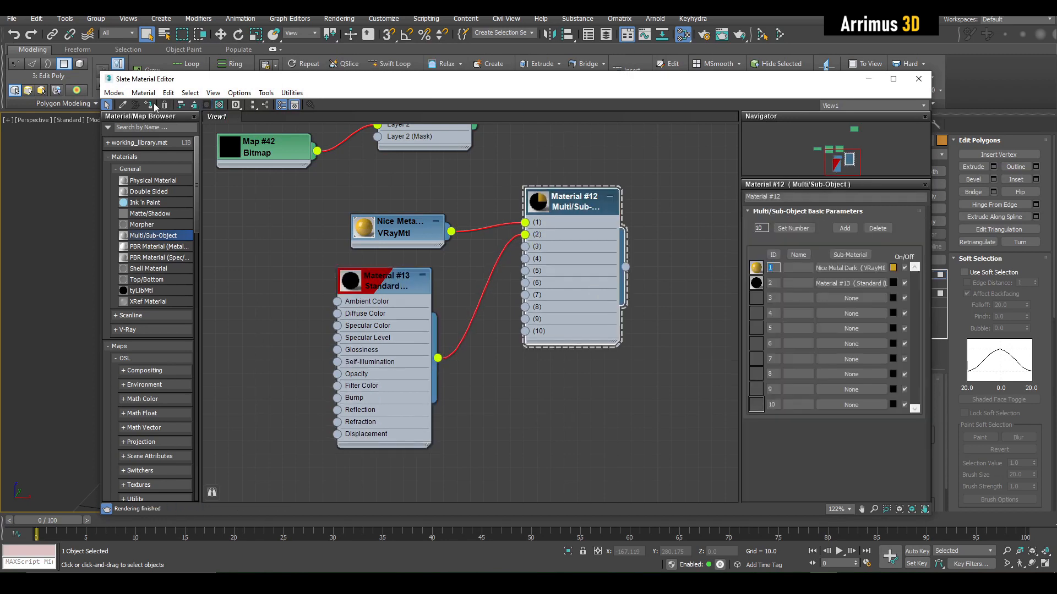
left_click_drag(405, 230, 400, 217)
left_click(388, 289)
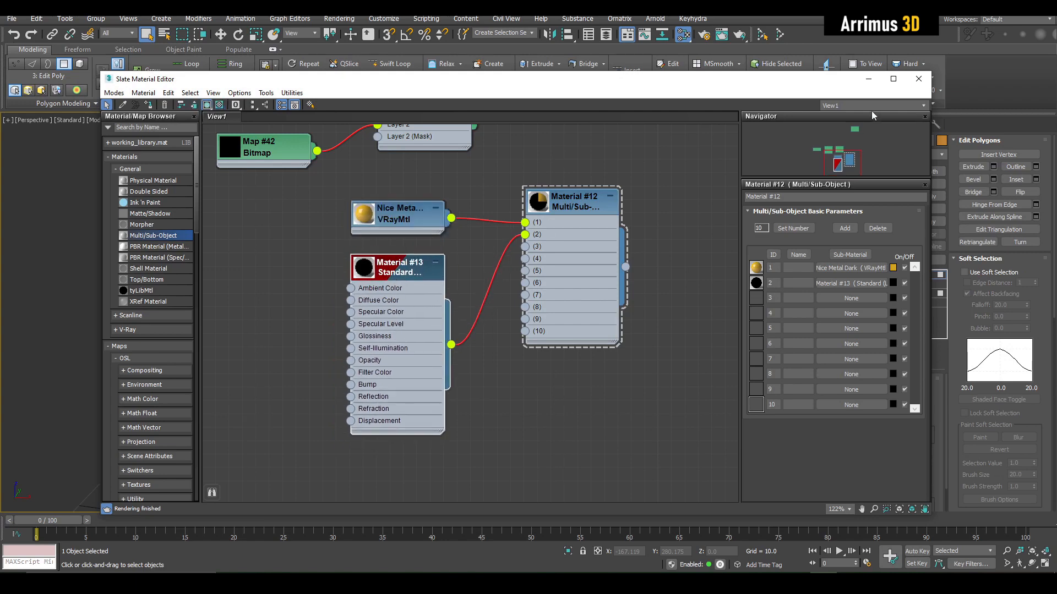
left_click(869, 78)
- Assign material ID 1 to all polygons of the half cylinder
middle_click_drag(689, 188, 656, 312, "alt")
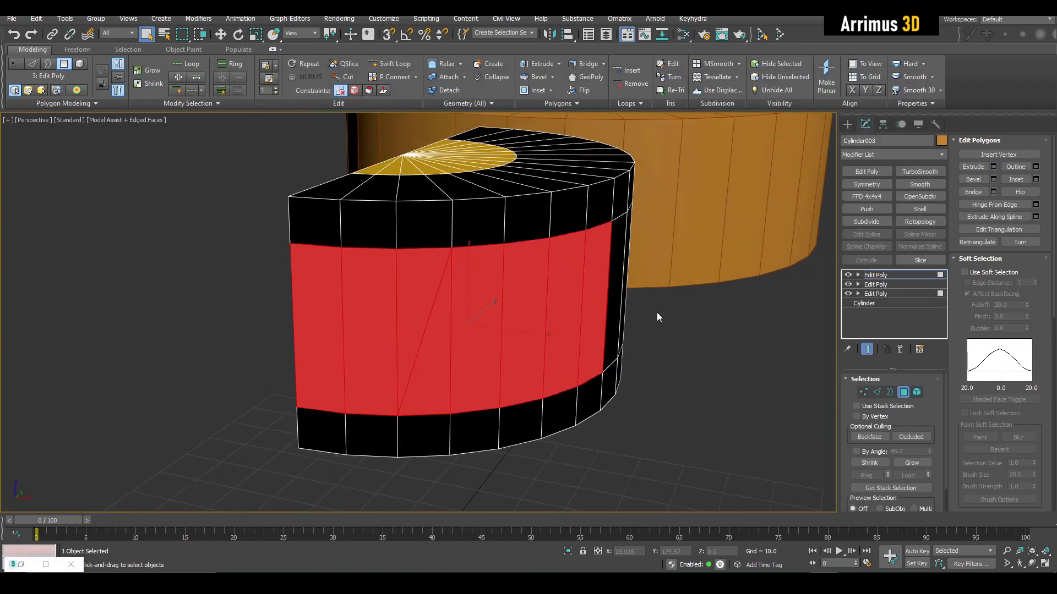
left_click(771, 343)
key("ctrl+a")
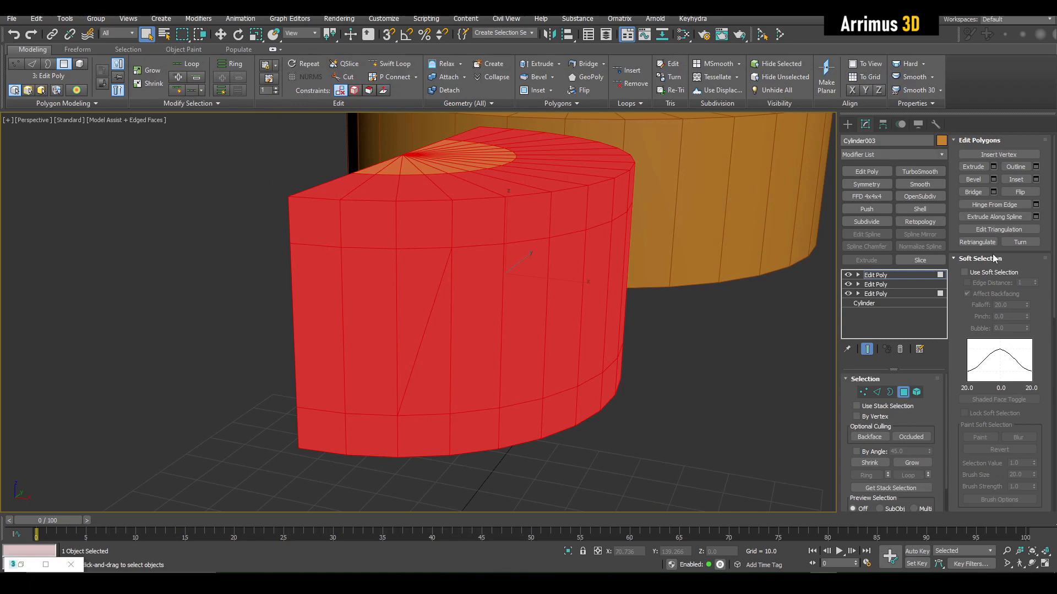
left_click(993, 258)
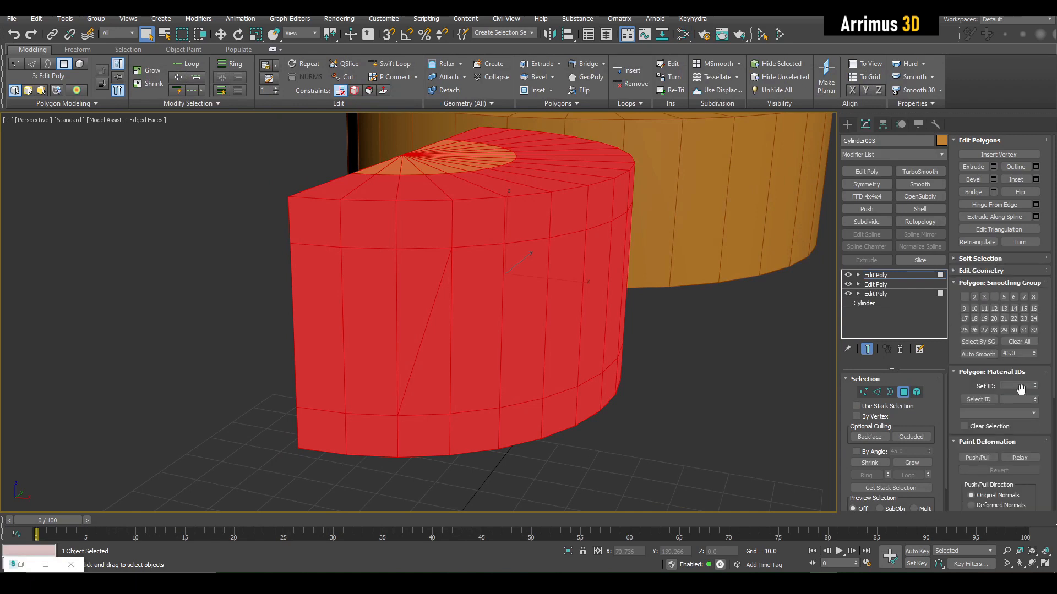
left_click(814, 374)
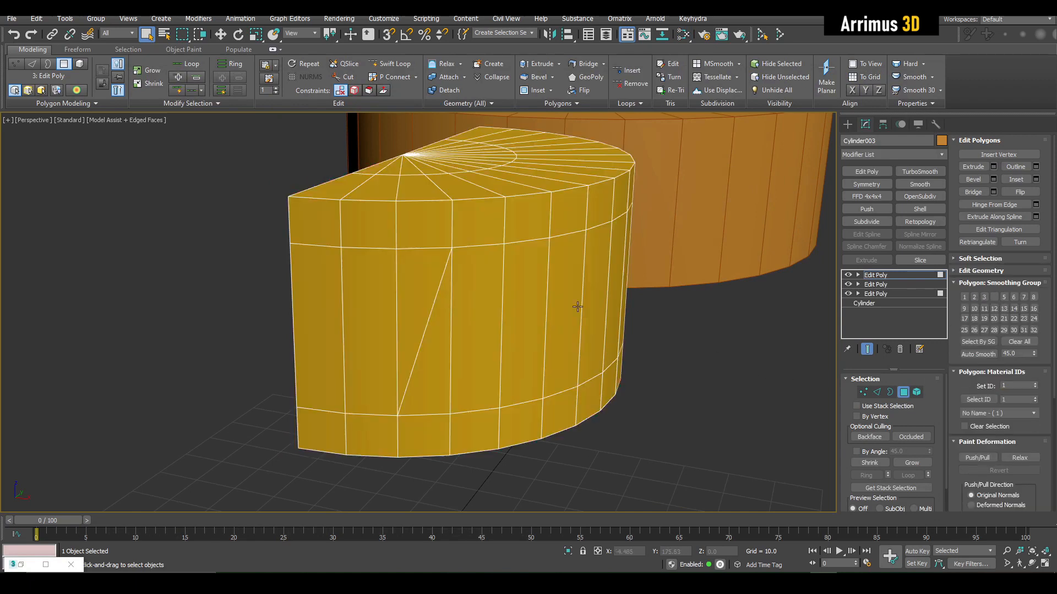
- Assign material ID 2 to the three middle-band polygons between the cut side and the first diagonal edge
left_click(412, 270)
left_click(372, 272, "ctrl")
left_click(326, 273, "ctrl")
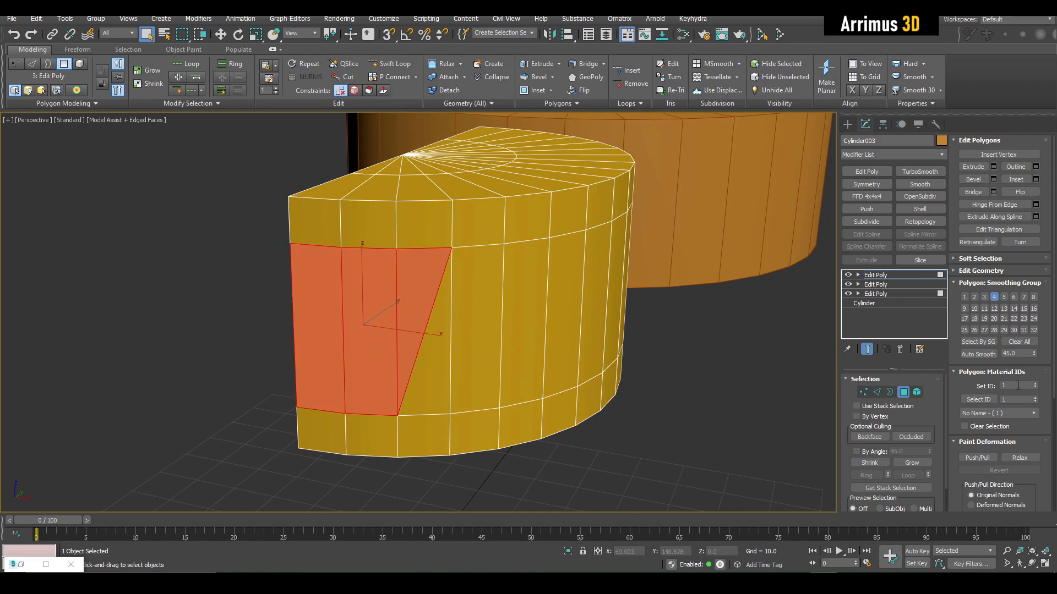
double_click(1018, 385)
type("2")
key("Return")
middle_click_drag(730, 376, 634, 360)
left_click(721, 365)
key("4")
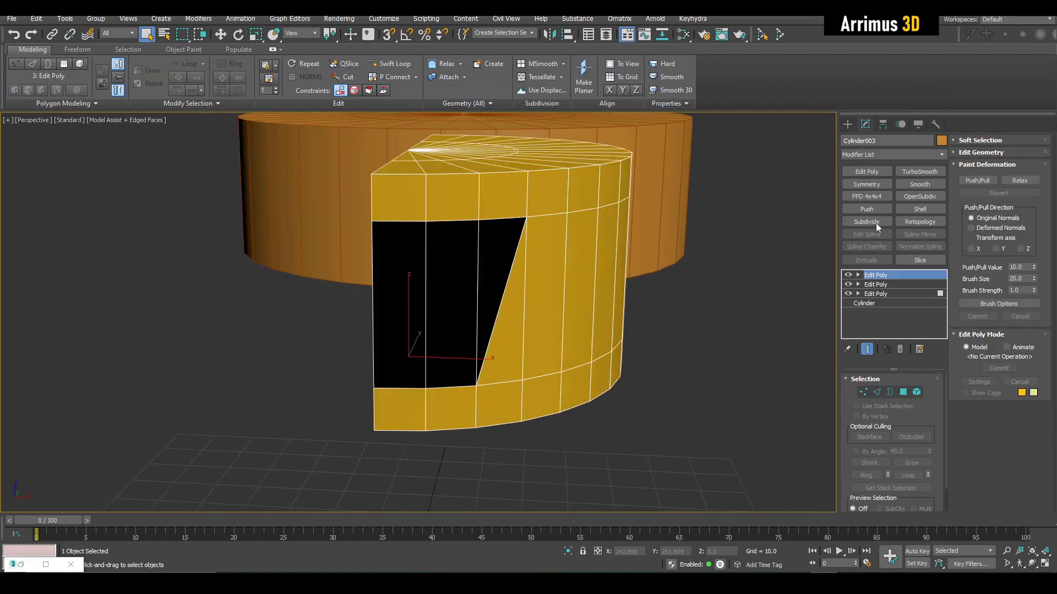
- Add a Symmetry modifier mirrored on the X axis to complete the half cylinder
left_click(873, 184)
left_click(877, 444)
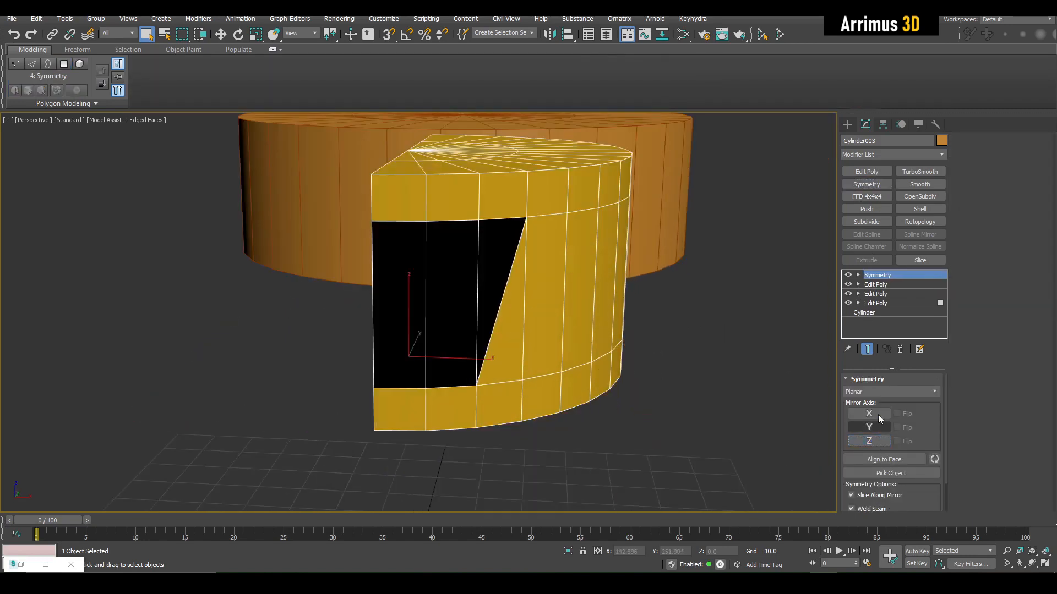
left_click(877, 414)
left_click(721, 389)
middle_click_drag(719, 387, 555, 263, "alt")
scroll(512, 310, "down", 4)
scroll(512, 272, "up", 4)
scroll(555, 308, "down", 4)
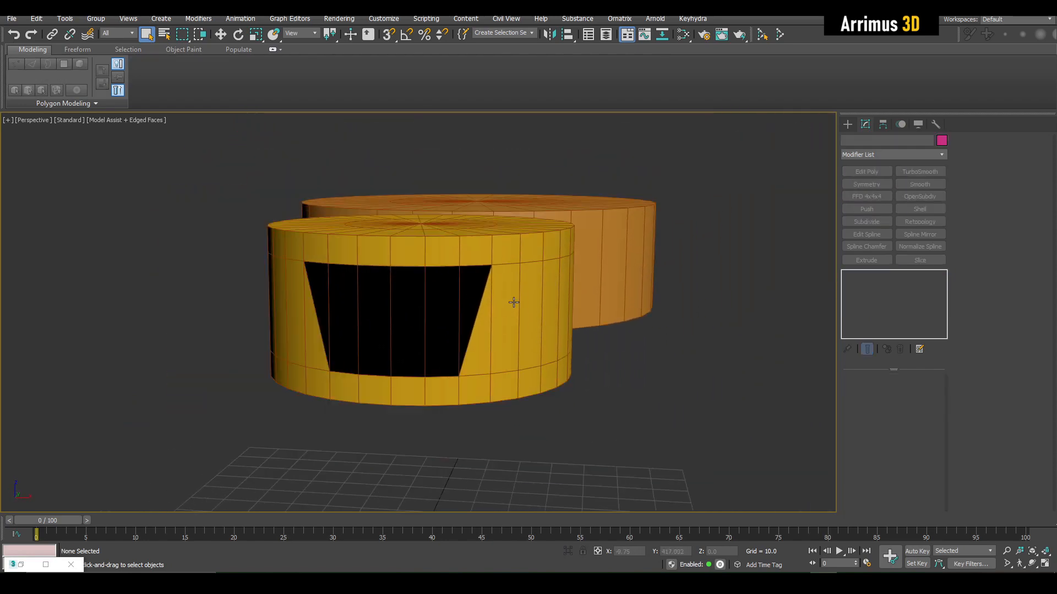
middle_click_drag(514, 302, 519, 272, "alt")
- Try assigning material ID 2 to the entire middle band in an additional Edit Poly modifier beneath Symmetry
left_click(565, 273)
left_click(871, 285)
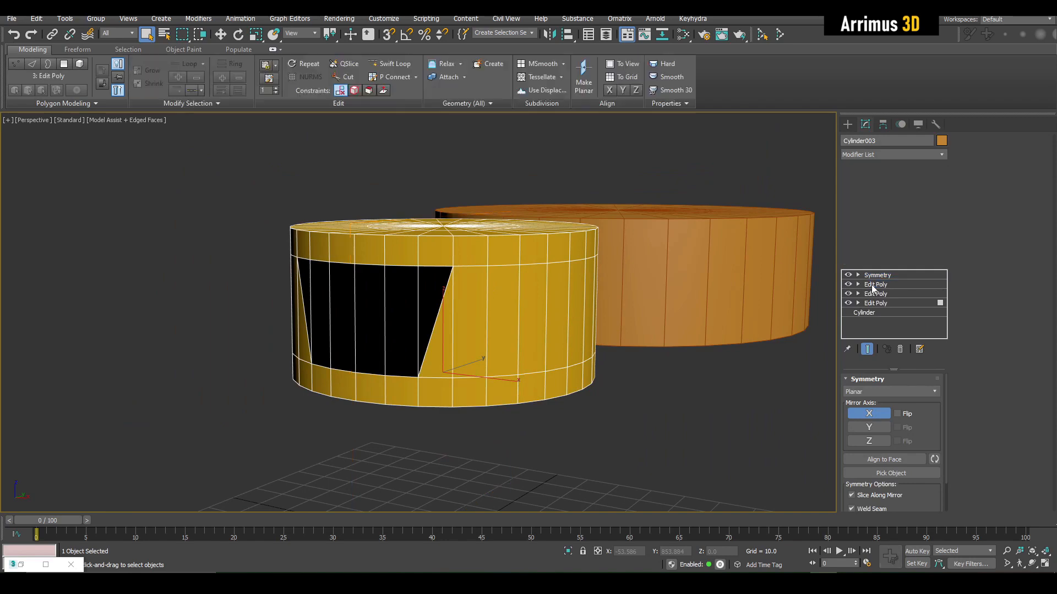
key("ctrl+e")
key("4")
middle_click_drag(395, 280, 340, 271, "alt")
key("alt+x")
left_click_drag(458, 313, 472, 305)
key("alt+x")
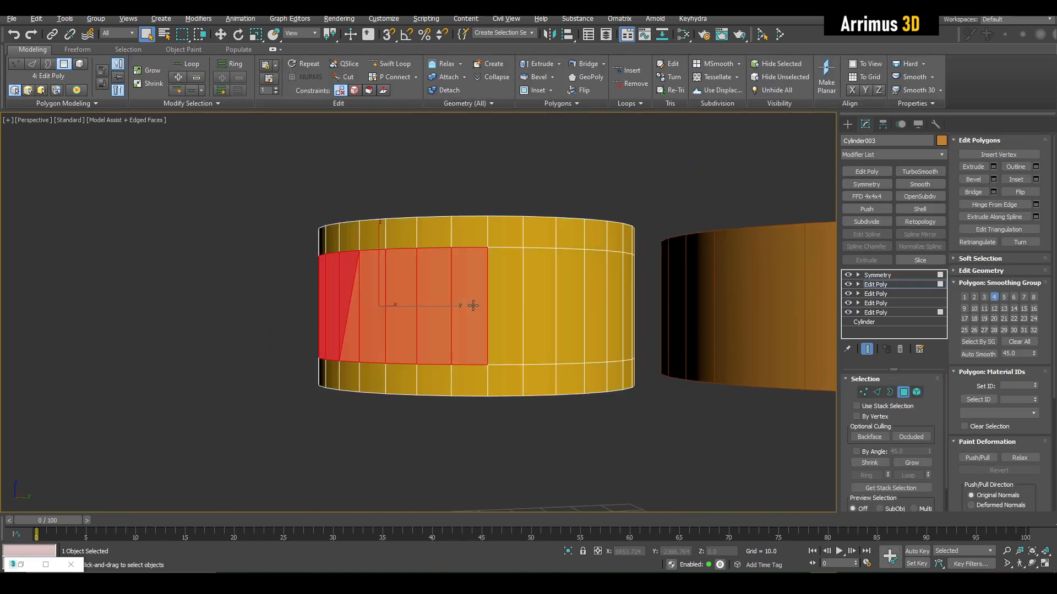
middle_click_drag(471, 306, 589, 341, "alt")
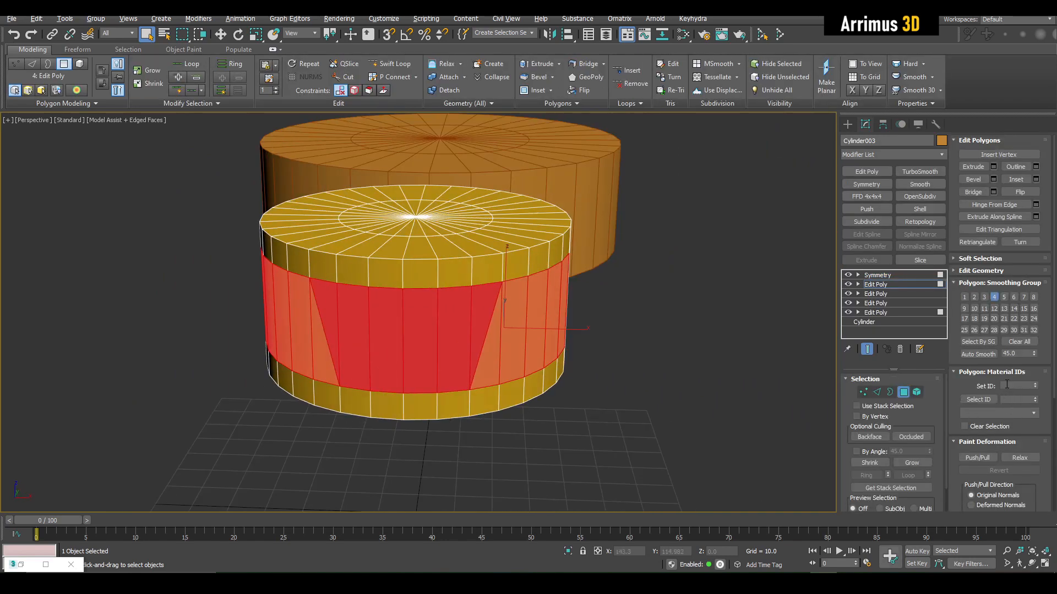
left_click(1007, 384)
type("2")
key("Return")
key("4")
- Check the fully recolored middle band without edge display and delete the Edit Poly modifier that recolored it
scroll(652, 348, "down", 3)
key("F4")
scroll(627, 338, "up", 3)
middle_click_drag(627, 337, 540, 267, "alt")
key("F4")
scroll(496, 313, "up", 3)
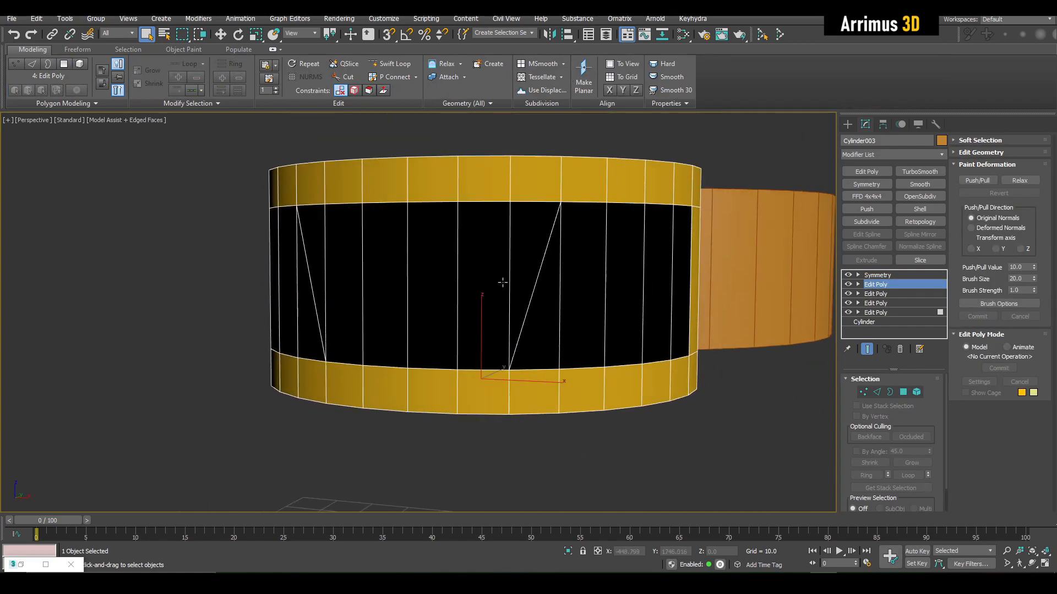
right_click(871, 282)
left_click(895, 301)
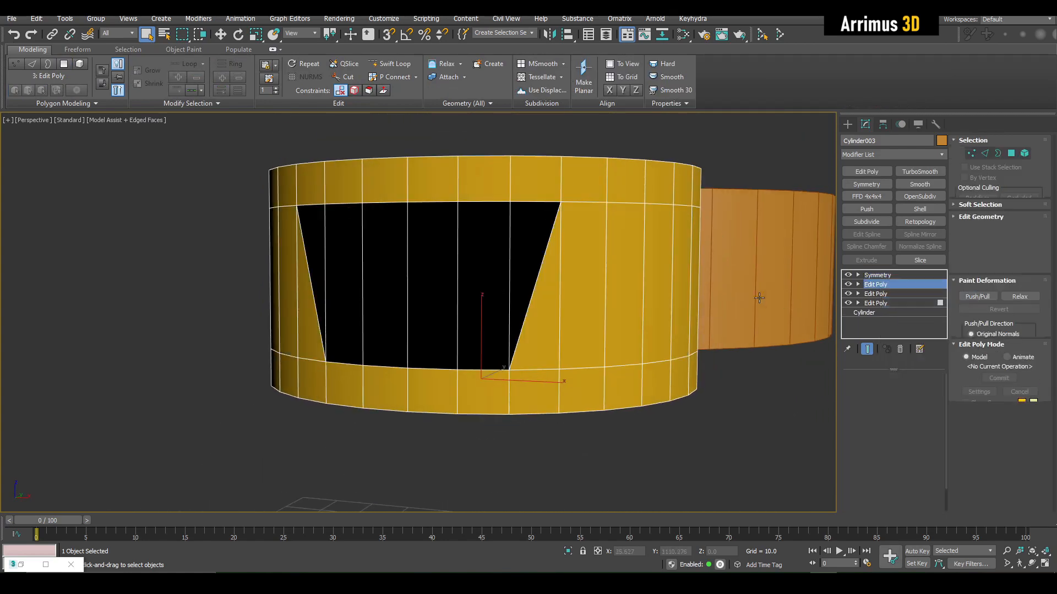
- Add an Edit Poly modifier beneath Symmetry and connect opposite corner vertices diagonally across the middle-band face beside the black panel
left_click(867, 171)
key("1")
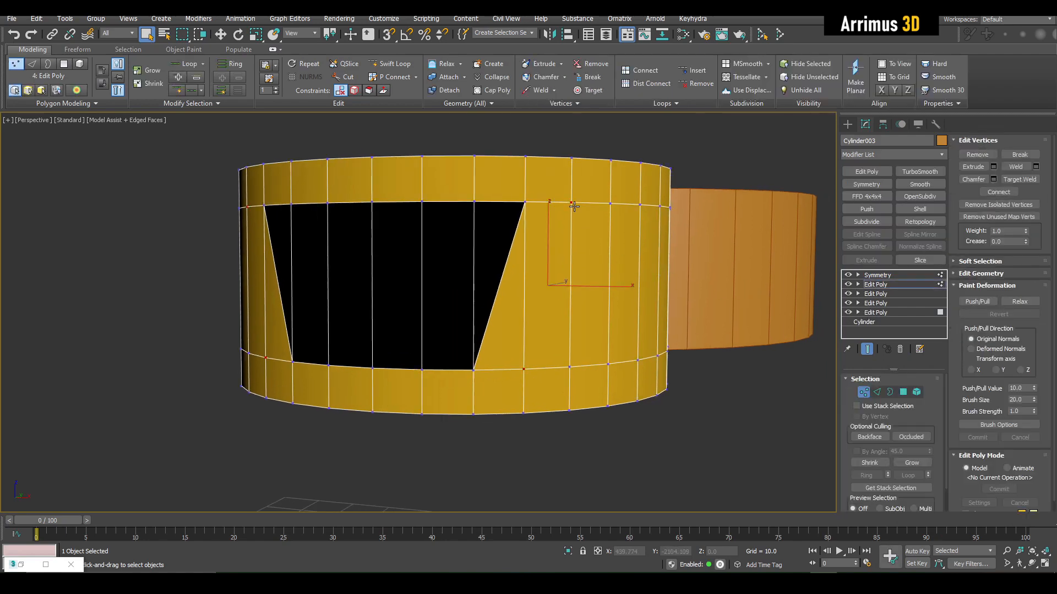
left_click(521, 370, "ctrl")
key("ctrl+shift+e")
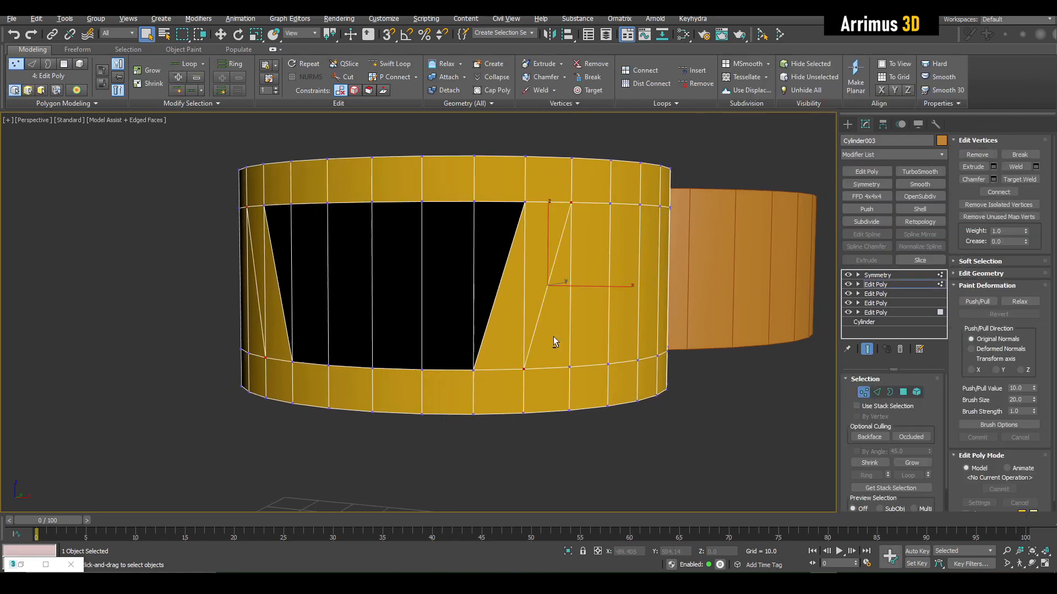
- Remove the vertical edge between the black panel's slanted side and the new diagonal edge
middle_click_drag(553, 336, 508, 329, "alt")
key("2")
left_click(498, 324)
key("ctrl+BackSpace")
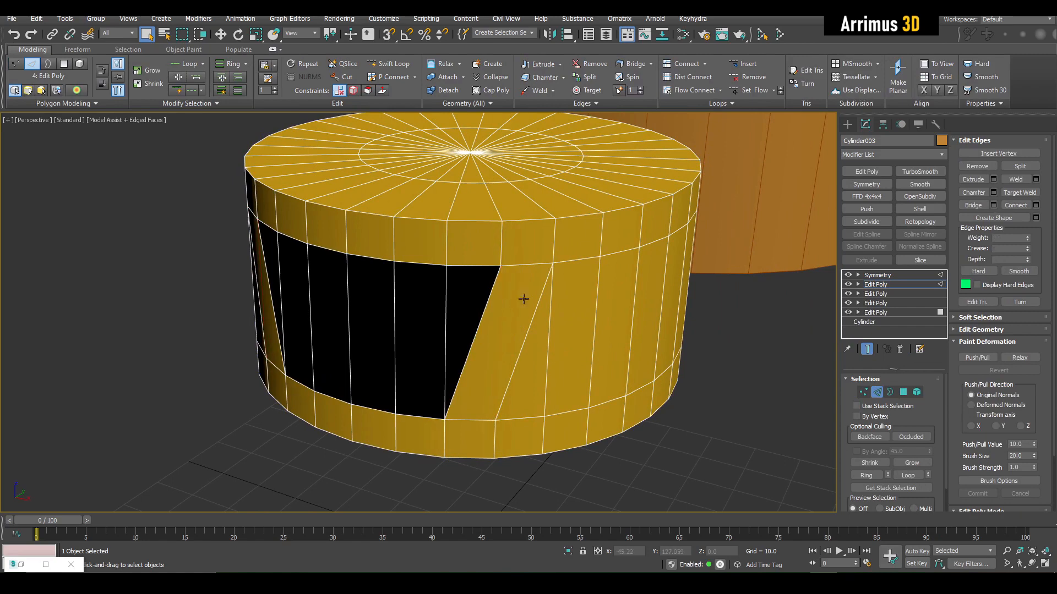
- Cut an oppositely slanted diagonal edge across a middle-band face three segments farther around the cylinder
key("4")
middle_click_drag(633, 336, 533, 326, "alt")
key("1")
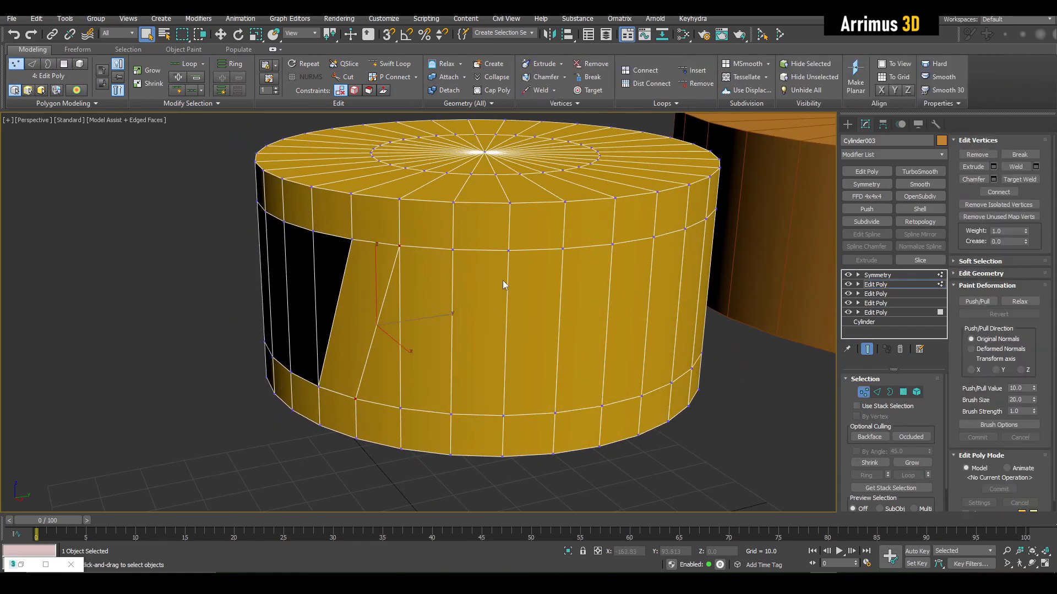
key("alt+c")
left_click(557, 411)
right_click(539, 334)
key("4")
left_click(522, 347)
left_click(473, 349, "ctrl")
left_click(428, 348, "ctrl")
left_click(388, 349, "ctrl")
left_click(528, 366)
left_click(635, 467)
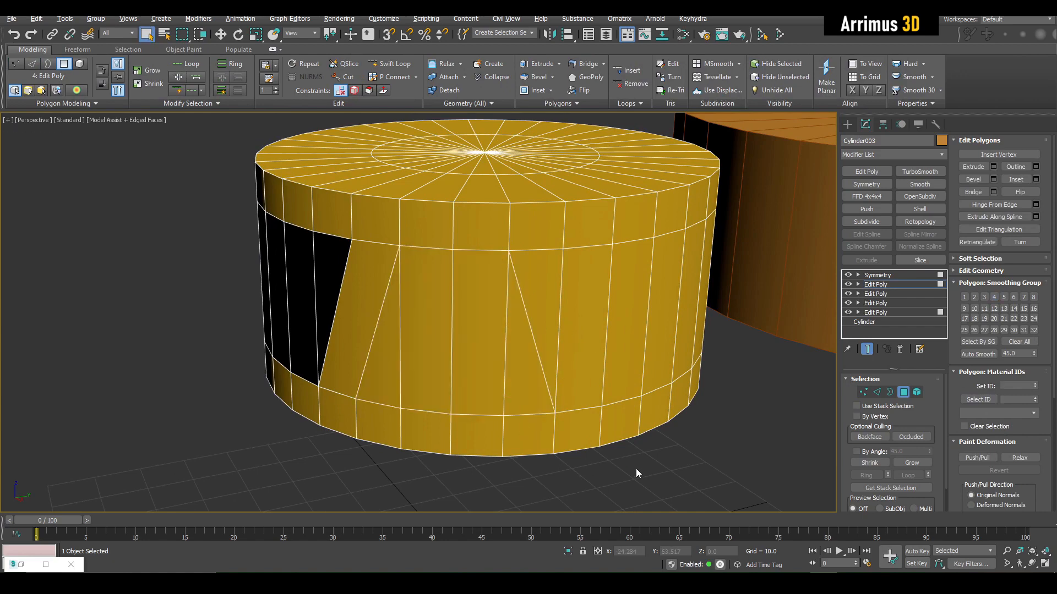
- Assign material ID 2 to the four middle-band polygons between the two new diagonal edges
middle_click_drag(540, 389, 547, 349)
left_click(531, 335)
left_click(487, 331, "ctrl")
left_click(444, 328, "ctrl")
left_click(401, 319, "ctrl")
key("q")
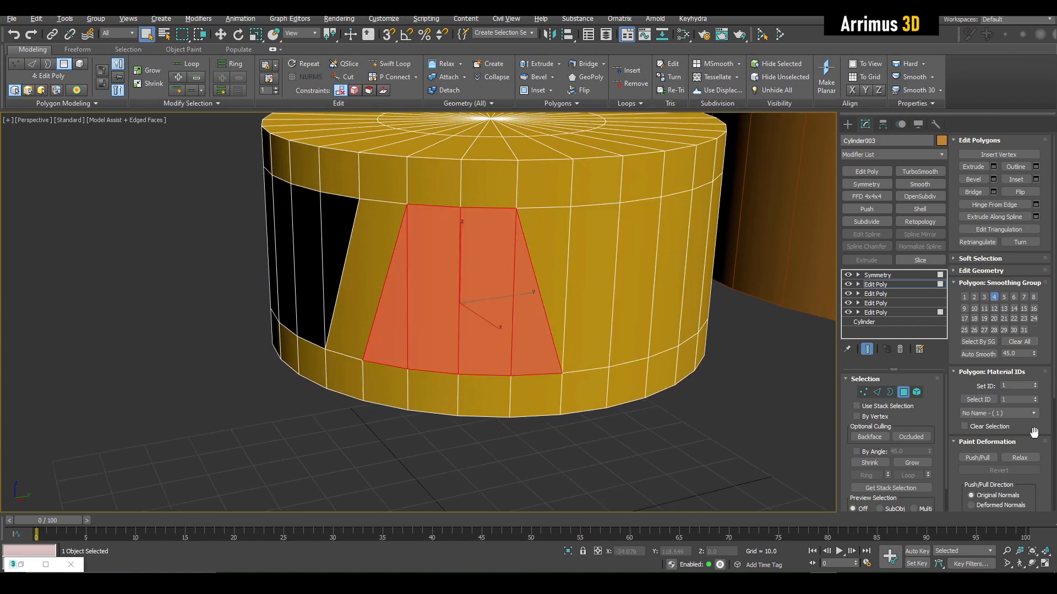
key("Return")
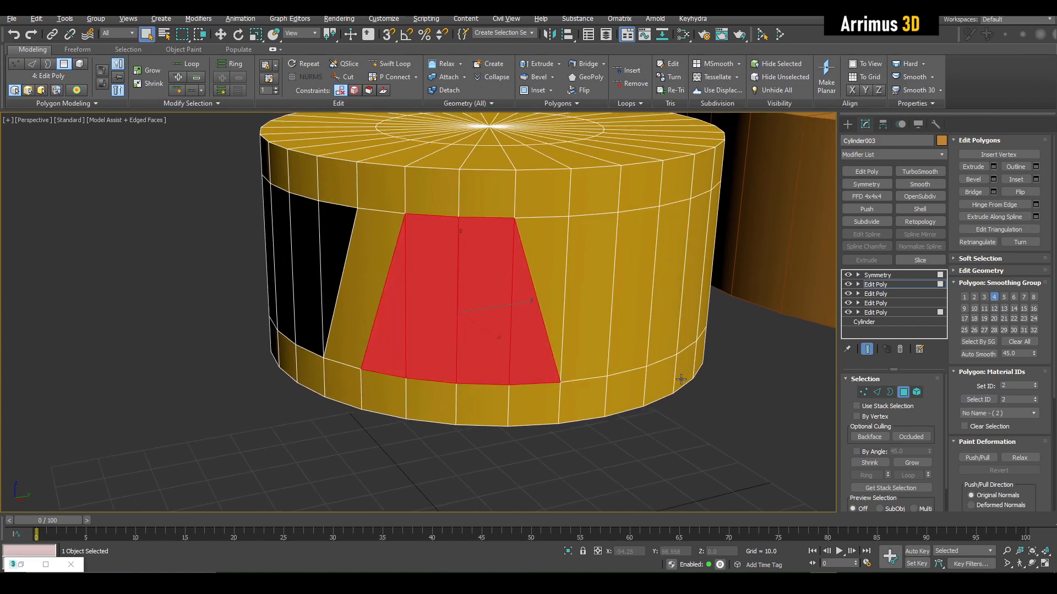
key("4")
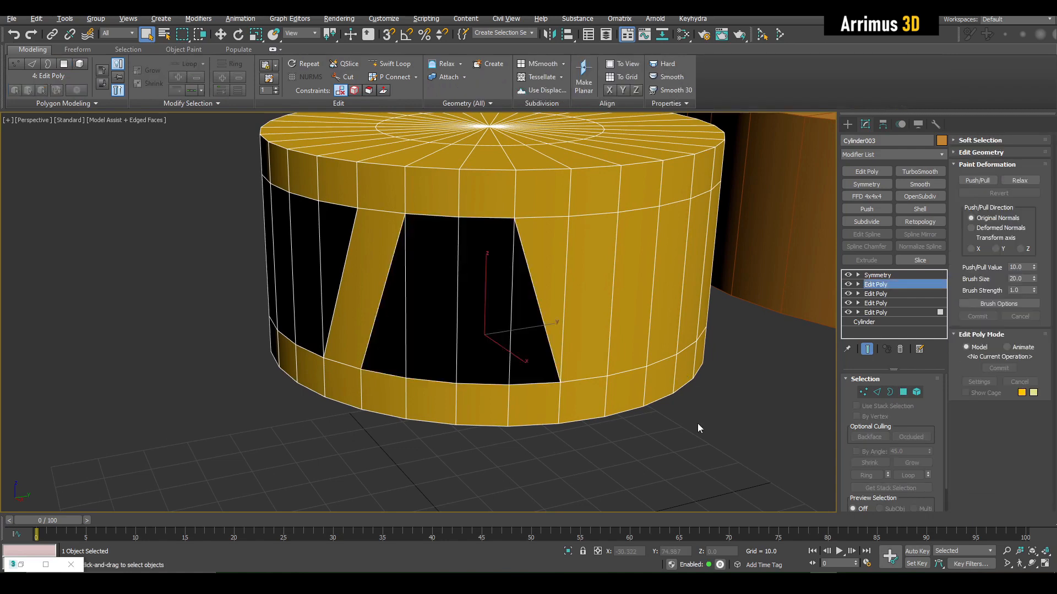
left_click(701, 428)
- Examine the black panels and slanted yellow stripes around the cylinder with and without edge display
key("F4")
middle_click_drag(493, 318, 523, 319, "alt")
scroll(489, 283, "up", 3)
key("F4")
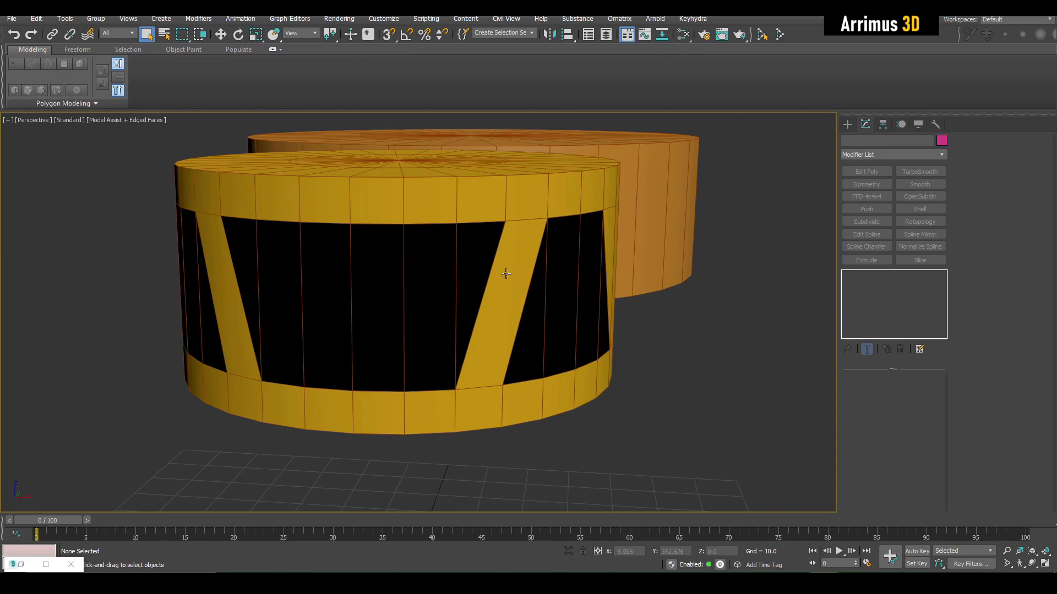
key("F4")
middle_click_drag(512, 275, 448, 287, "alt")
key("F4")
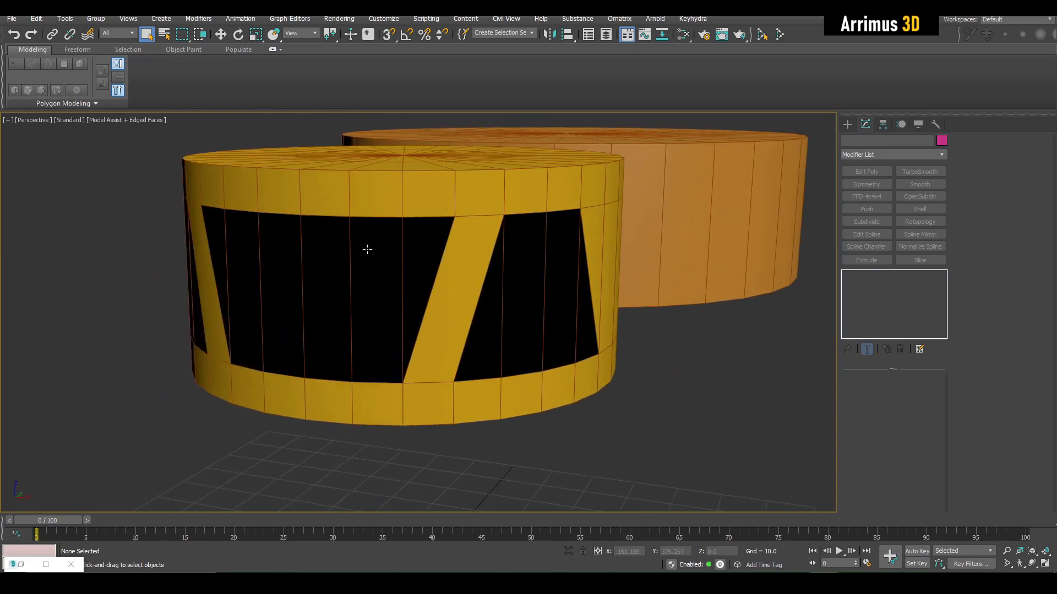
middle_click_drag(367, 249, 448, 255, "alt")
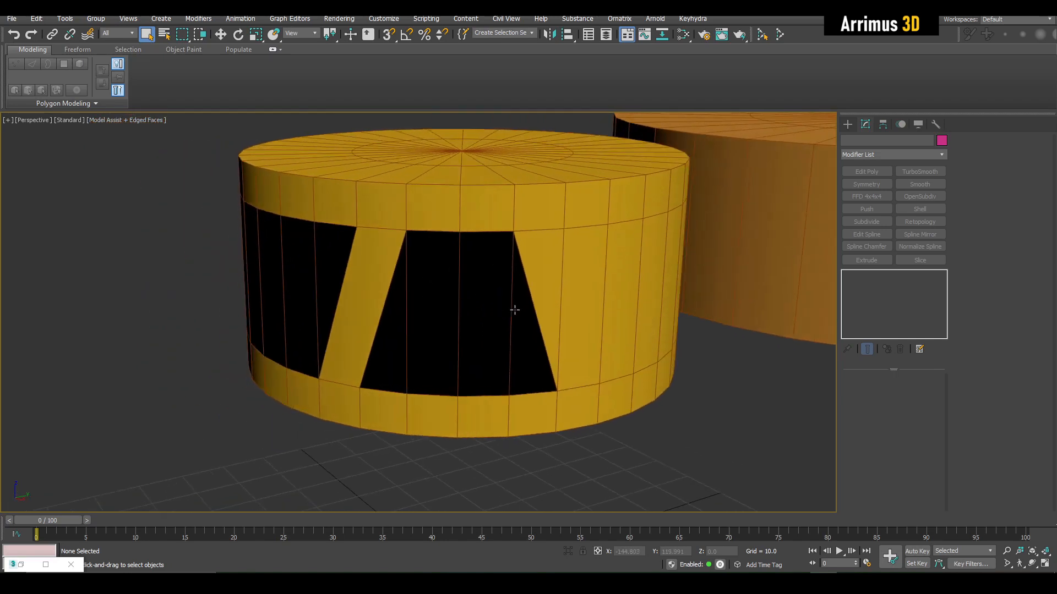
middle_click_drag(514, 310, 456, 287, "alt")
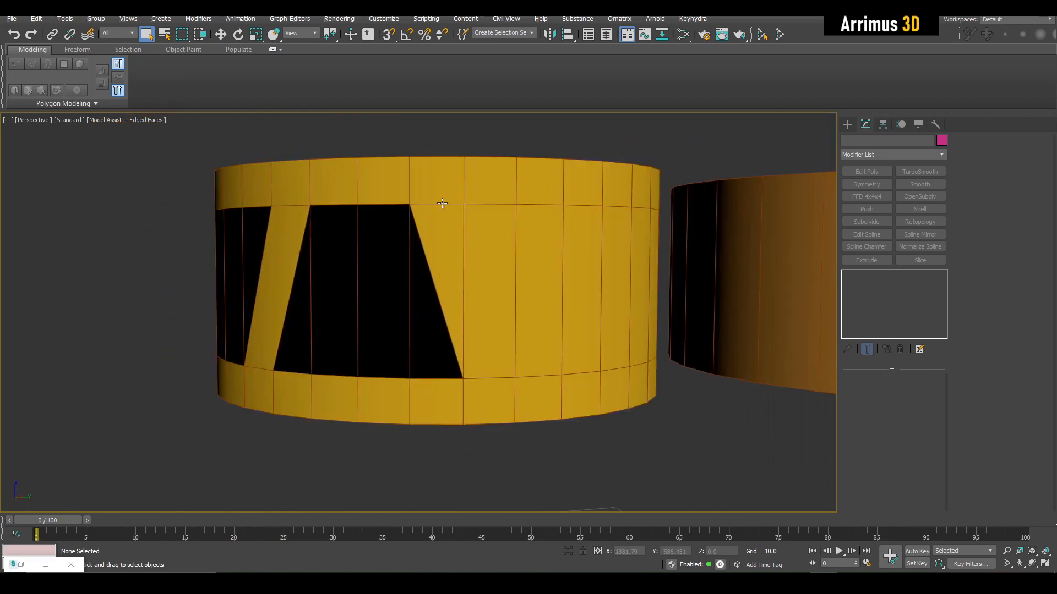
middle_click_drag(623, 229, 528, 284, "alt")
- Add another Edit Poly modifier beneath Symmetry and select the cylinder's top and bottom outer rim edge loops
left_click(503, 284)
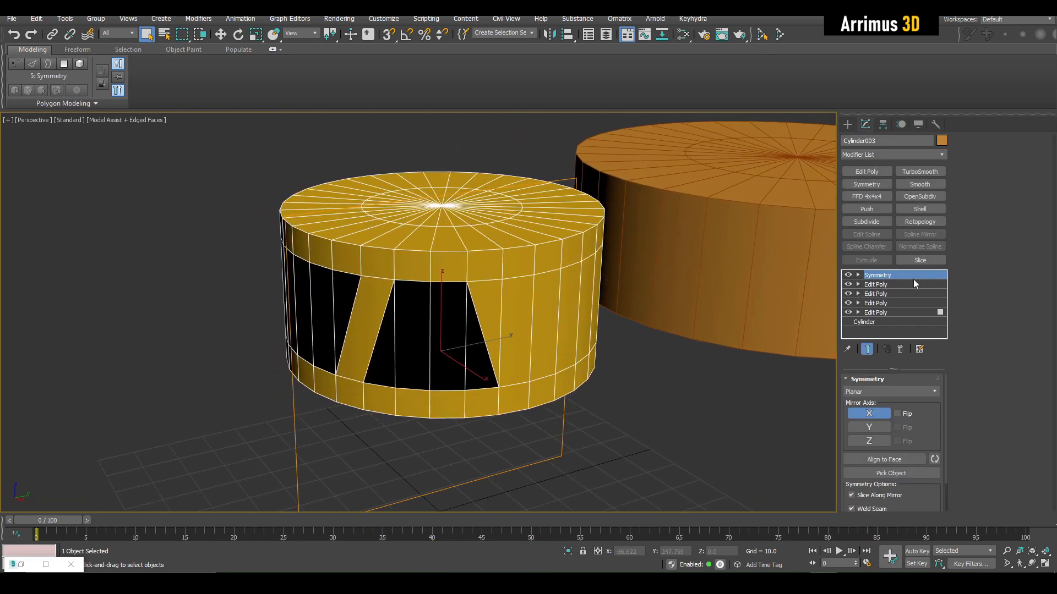
left_click(911, 284)
left_click(867, 172)
key("2")
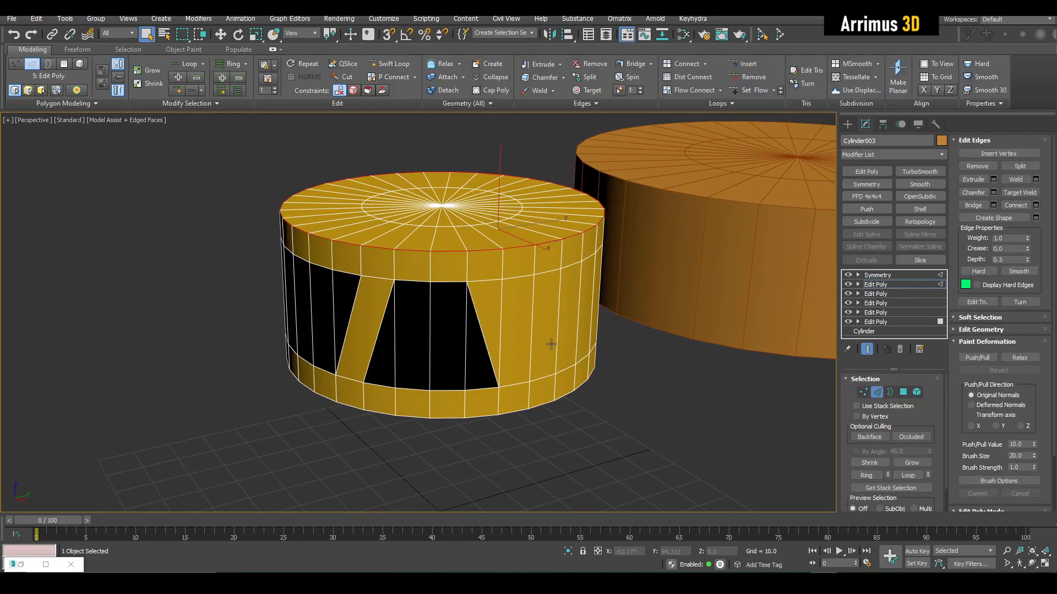
middle_click_drag(551, 344, 558, 345, "alt")
double_click(553, 359, "ctrl")
middle_click_drag(578, 276, 587, 304, "alt")
scroll(598, 264, "up", 4)
middle_click_drag(604, 245, 615, 296, "alt")
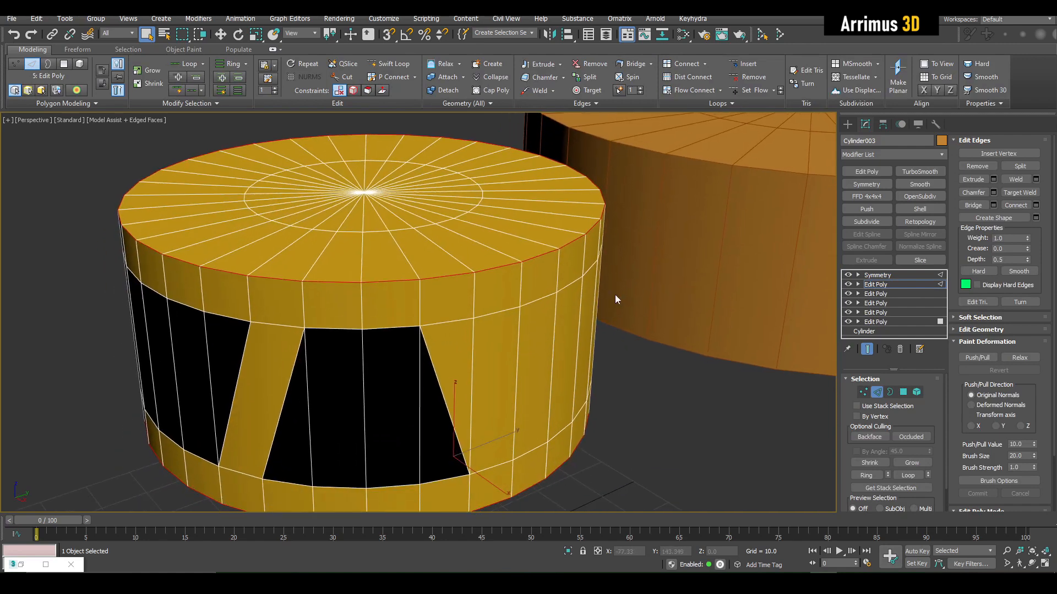
- Chamfer the selected top and bottom outer rim loops into wide sloped bands with uniform mitering and 0 segments
left_click(994, 192)
left_click(562, 295)
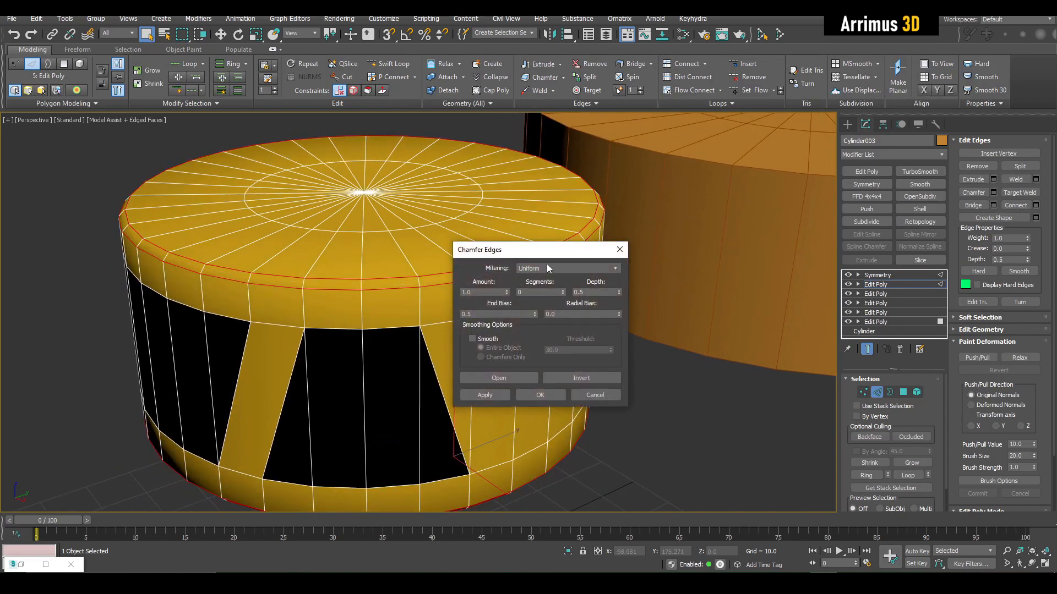
left_click_drag(507, 294, 526, 210)
left_click(551, 396)
middle_click_drag(553, 375, 577, 347)
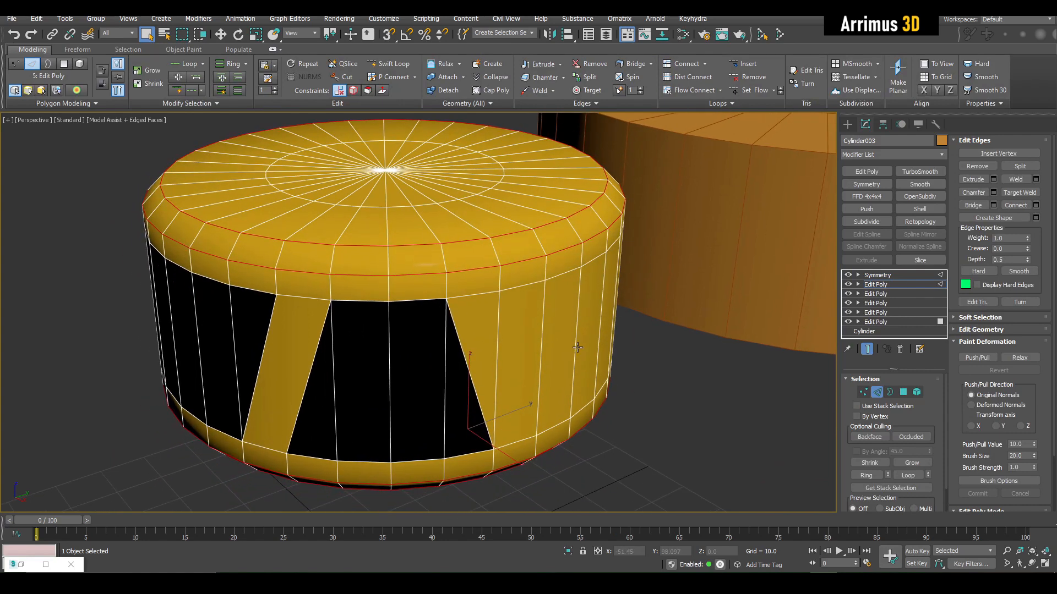
middle_click_drag(571, 275, 571, 259)
key("4")
left_click(534, 232)
left_click(549, 222, "ctrl")
left_click(549, 223, "shift")
middle_click_drag(561, 396, 565, 331, "alt")
key("4")
- Add a Smooth modifier beneath Symmetry and enable Auto Smooth with edge display off
middle_click_drag(825, 171, 851, 213, "alt")
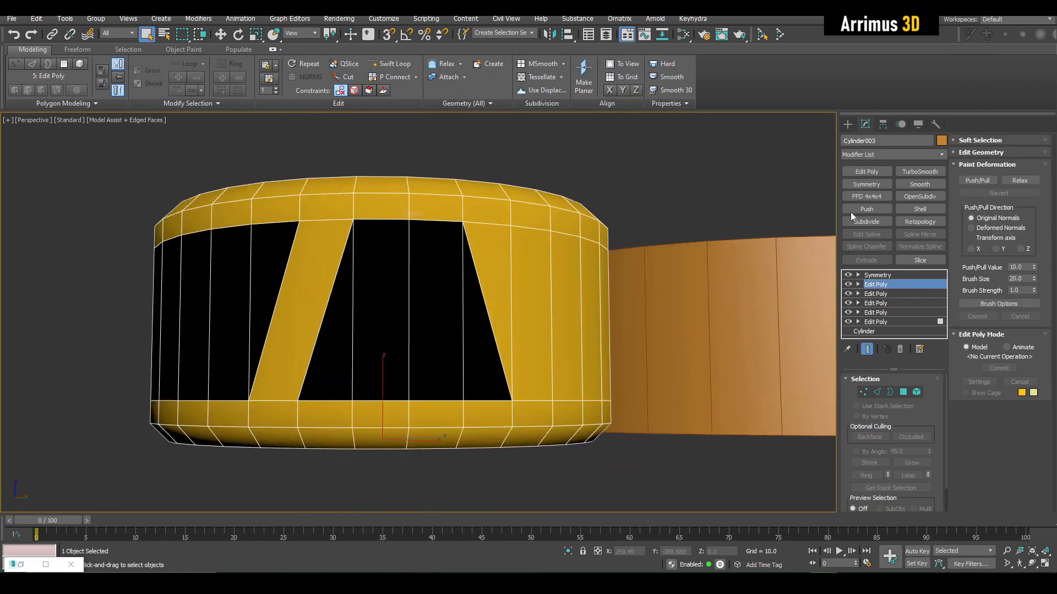
left_click(921, 187)
key("F4")
middle_click_drag(666, 211, 656, 260, "alt")
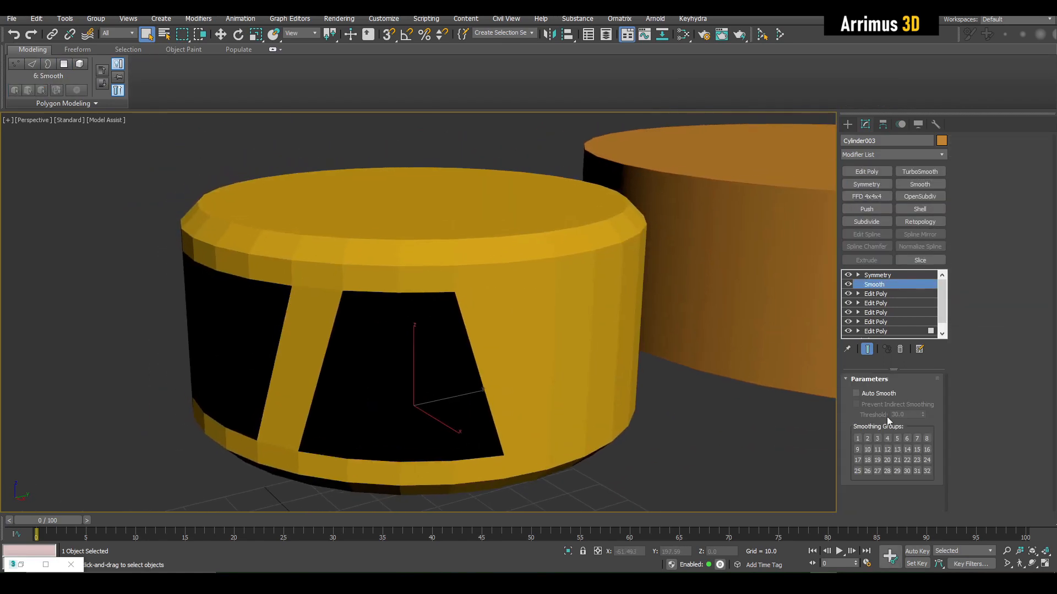
left_click(857, 394)
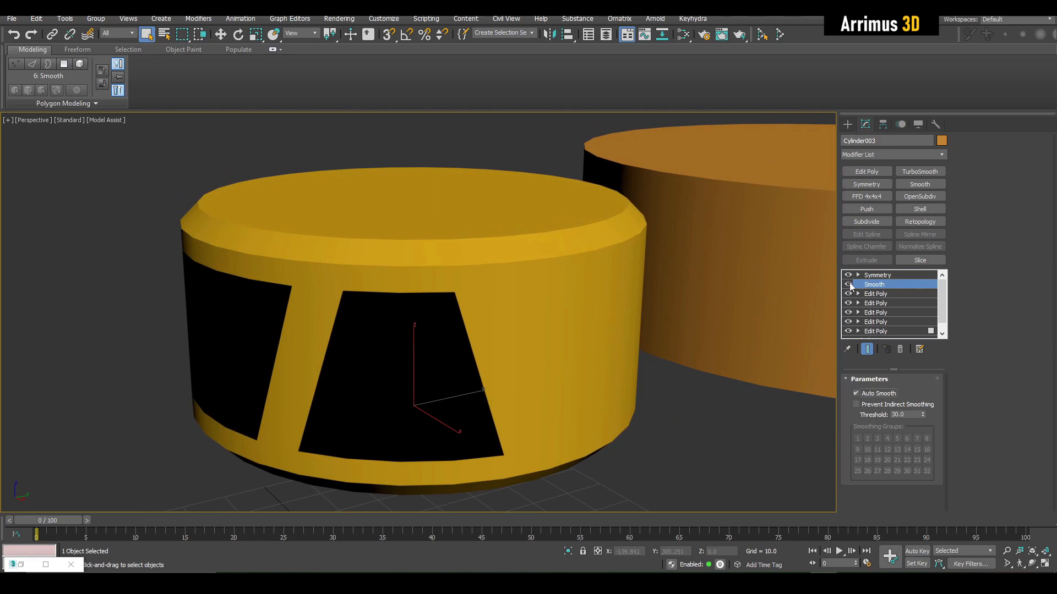
- Compare the chamfered rim's shading with the Smooth modifier disabled and enabled
left_click(849, 282)
left_click(849, 283)
left_click(850, 283)
left_click(849, 282)
left_click(850, 283)
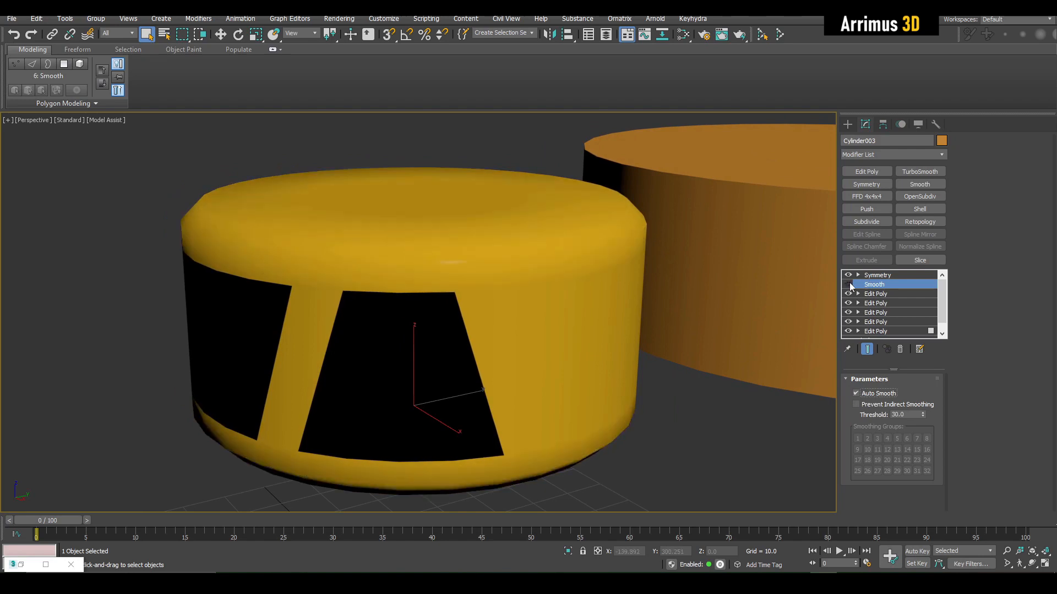
left_click(850, 283)
left_click(849, 283)
left_click(850, 283)
- Add an Edit Poly modifier above Smooth, show edged faces, and enter edge-level editing
left_click(866, 171)
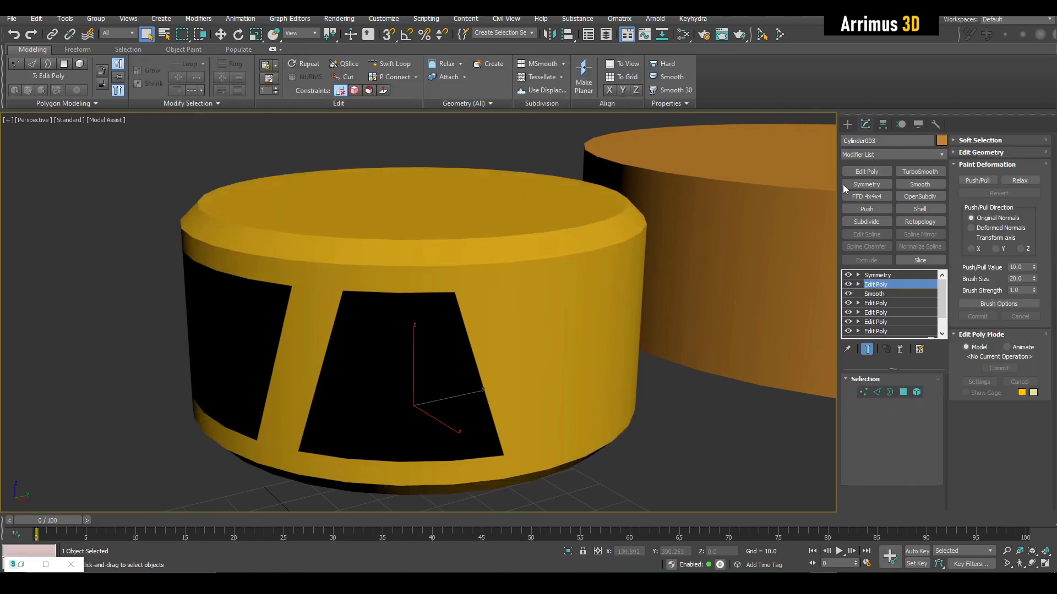
key("F4")
middle_click_drag(583, 275, 474, 316, "alt")
mouse_move(444, 246)
middle_mouse_down()
mouse_move(472, 293)
mouse_move(489, 281)
middle_mouse_up()
key("2")
middle_click_drag(607, 378, 608, 366)
- Select the vertical and diagonal edges crossing the cylinder's middle band all the way around, using see-through display
key("alt+1")
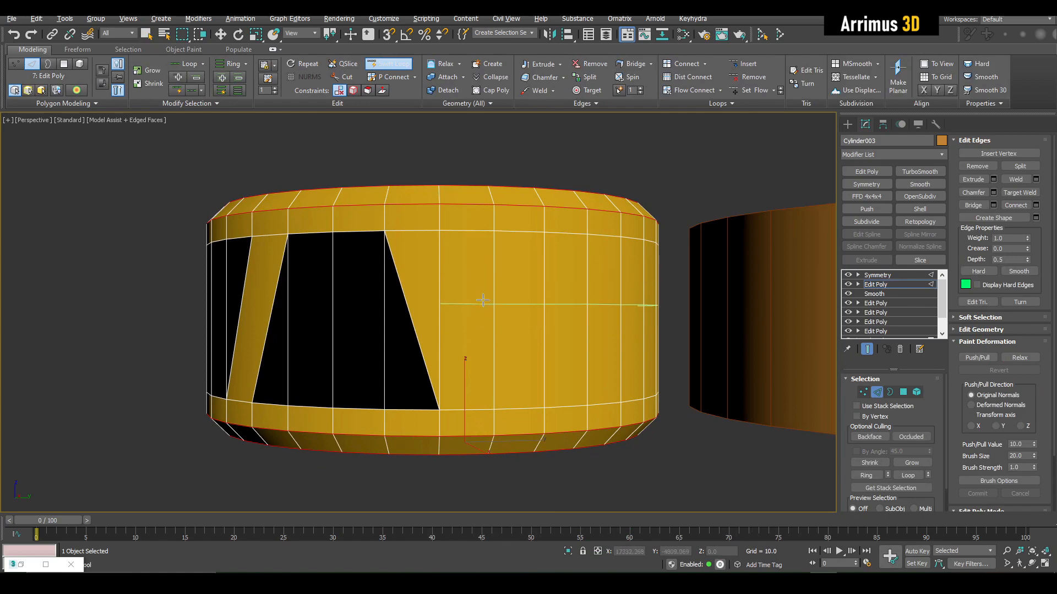
key("w")
key("q")
key("alt+x")
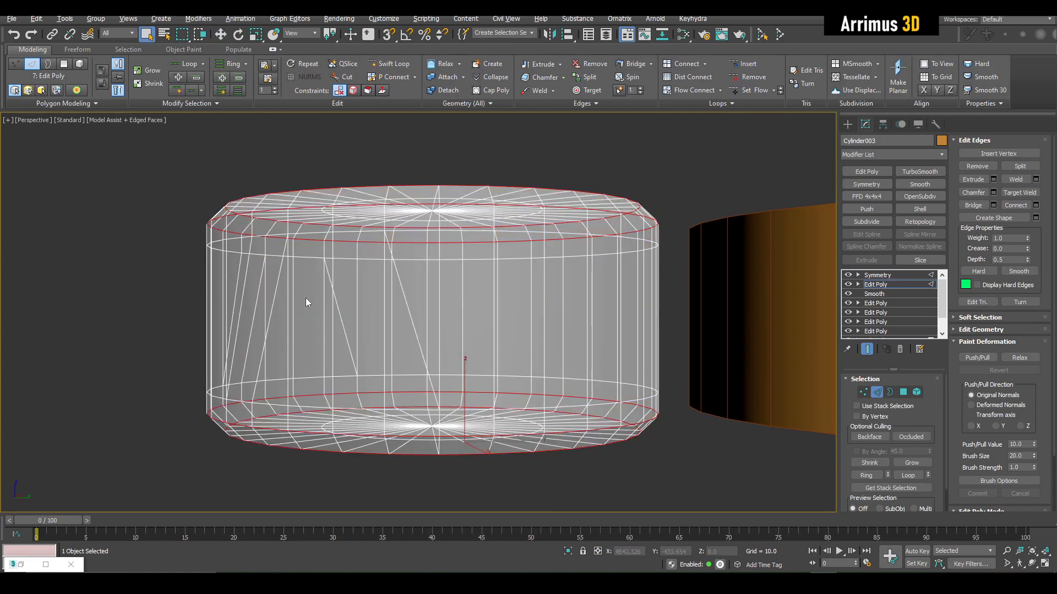
left_click(177, 291)
left_click_drag(154, 285, 718, 322)
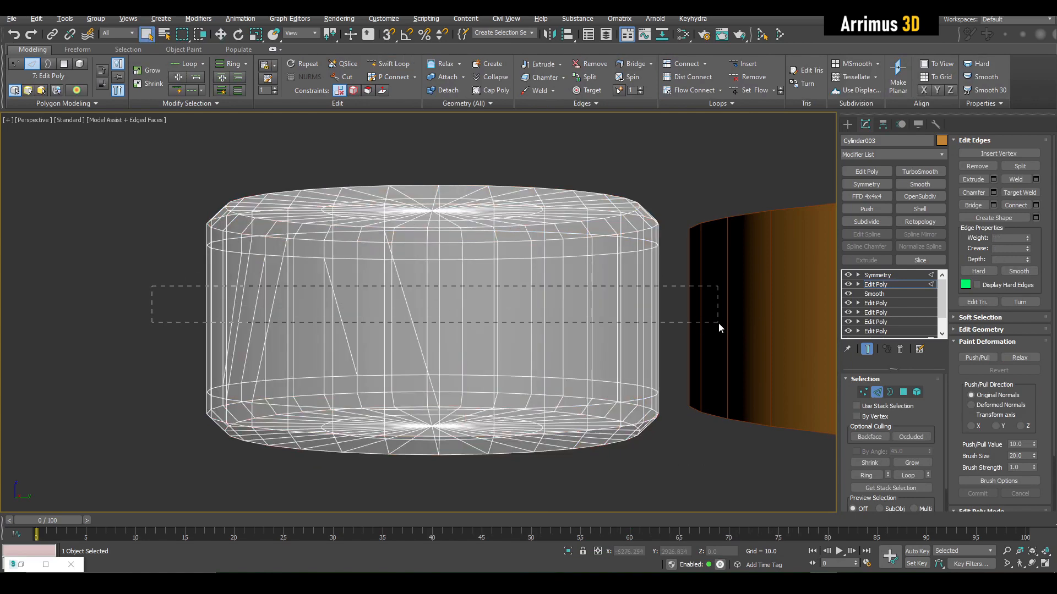
key("alt+x")
- Connect the selected middle-band edges with 4 segments
key("ctrl+shift+e")
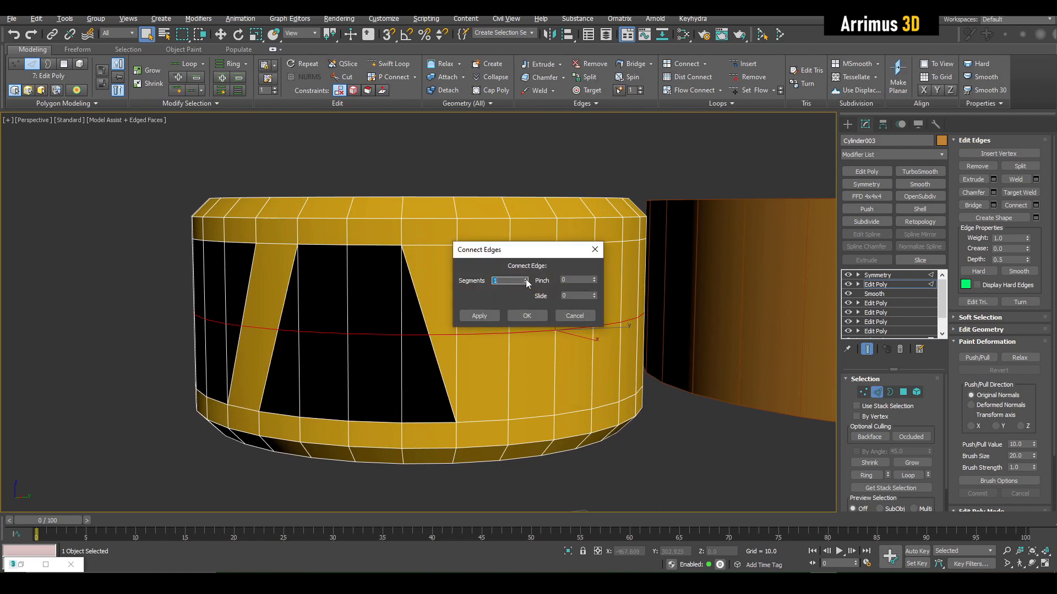
left_click(525, 279)
left_click(526, 279)
left_click(525, 279)
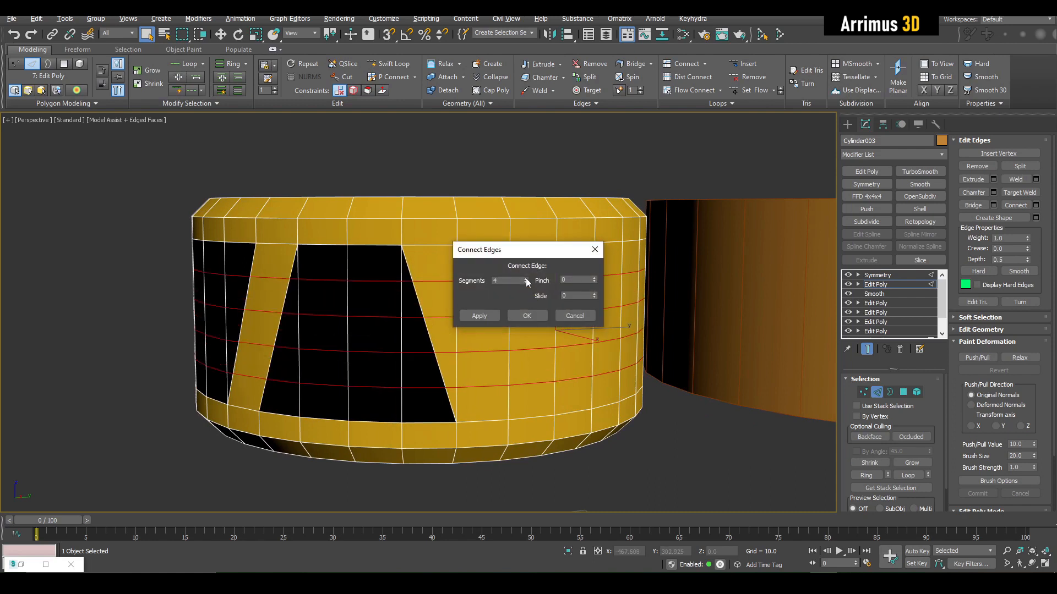
left_click(539, 316)
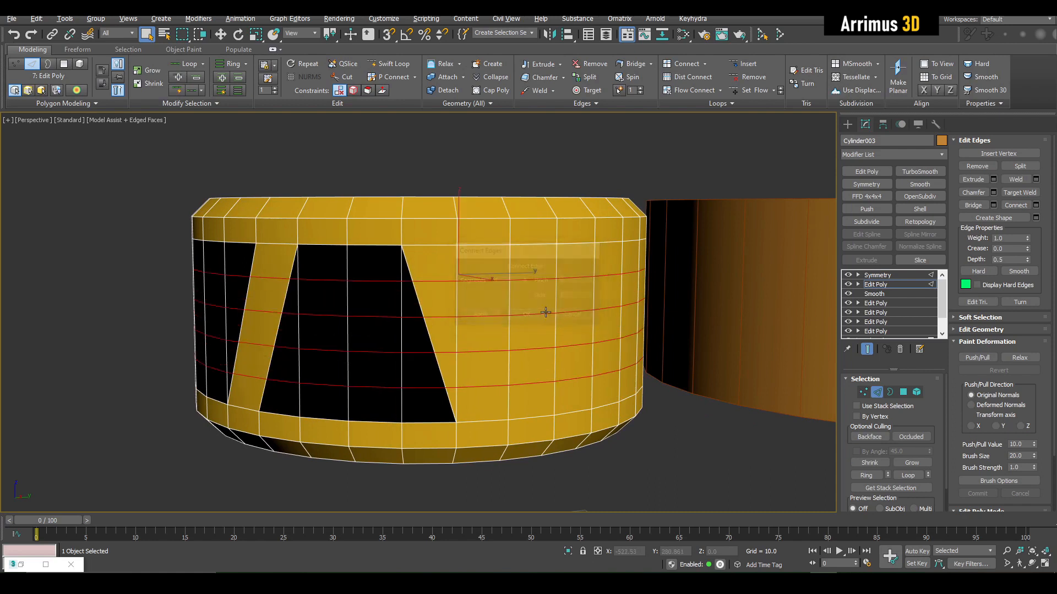
- Cut two mirrored diagonals down three rows from the yellow area's upper edge, converging to one segment apart
left_click(672, 321)
key("1")
middle_click_drag(595, 288, 467, 159, "alt")
key("alt+c")
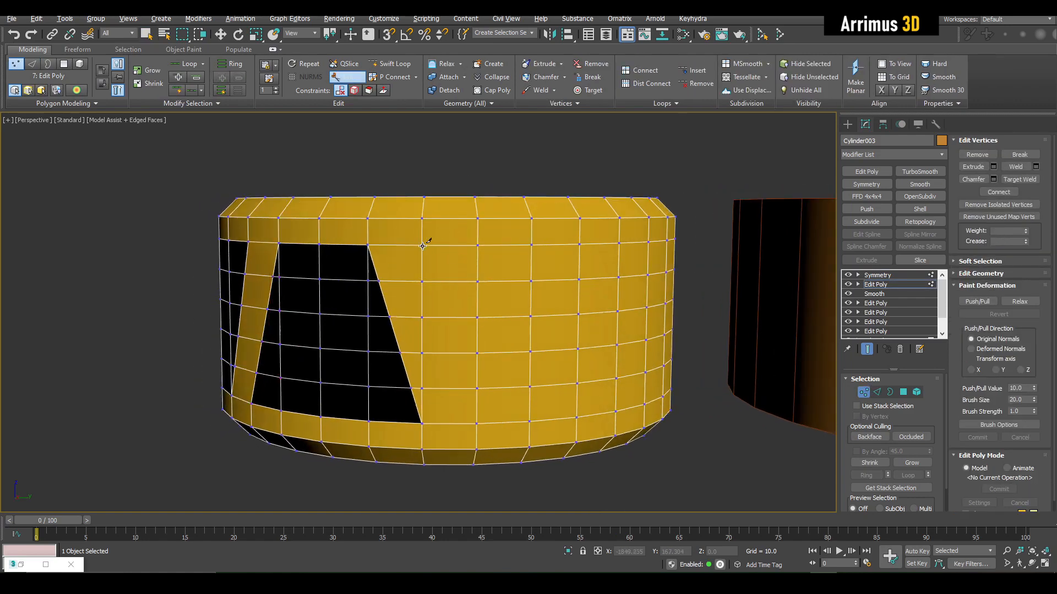
left_click(476, 352)
middle_click_drag(526, 342, 524, 351, "alt")
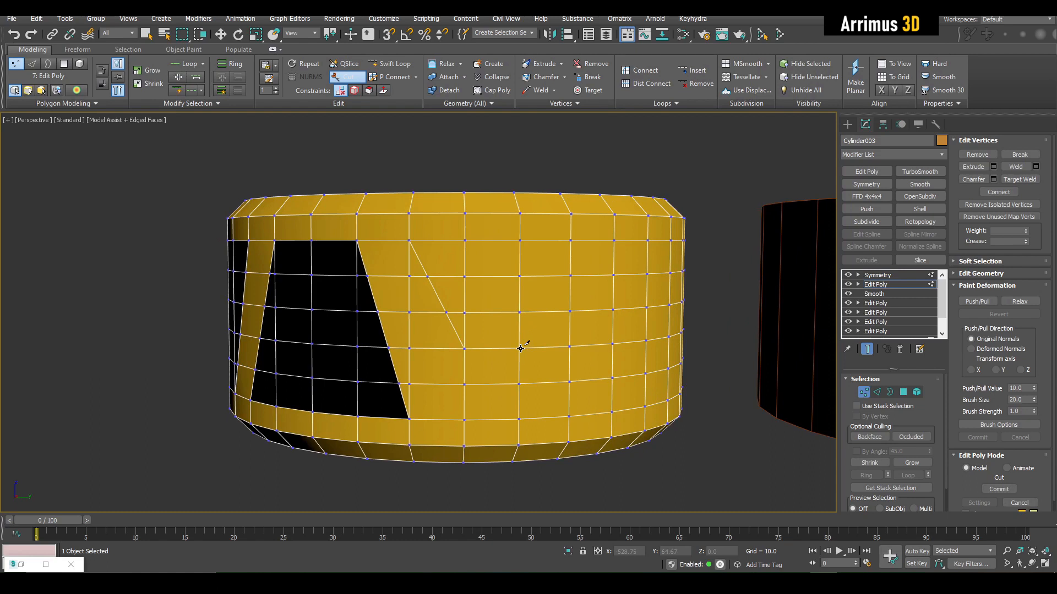
left_click(570, 241)
right_click(566, 253)
- Assign material ID 2 to the polygons enclosed by the two converging diagonals
key("4")
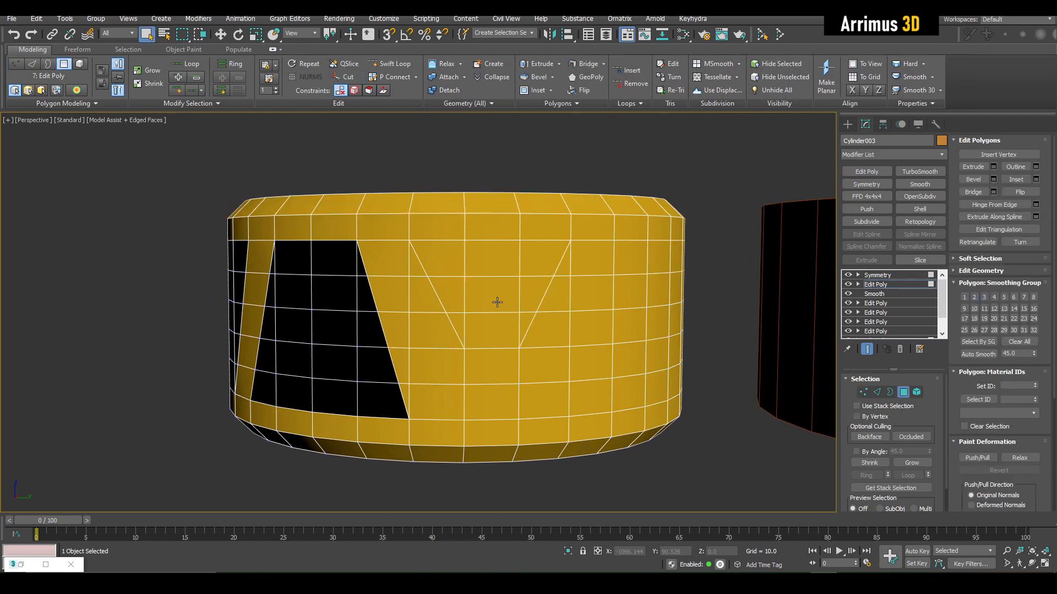
left_click(496, 301)
left_click(897, 463)
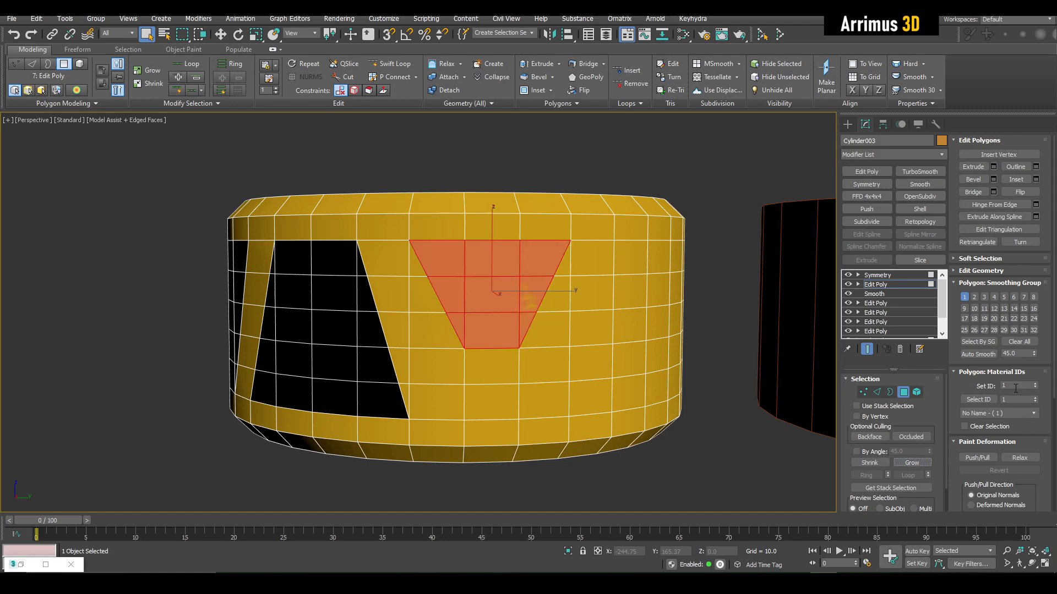
type("2")
key("Return")
- Examine the tapered black panel beside the larger panel with the cylinder deselected
middle_click_drag(754, 358, 744, 372)
key("4")
left_click(718, 323)
key("F4")
middle_click_drag(543, 330, 455, 330, "alt")
left_click(455, 330)
key("z")
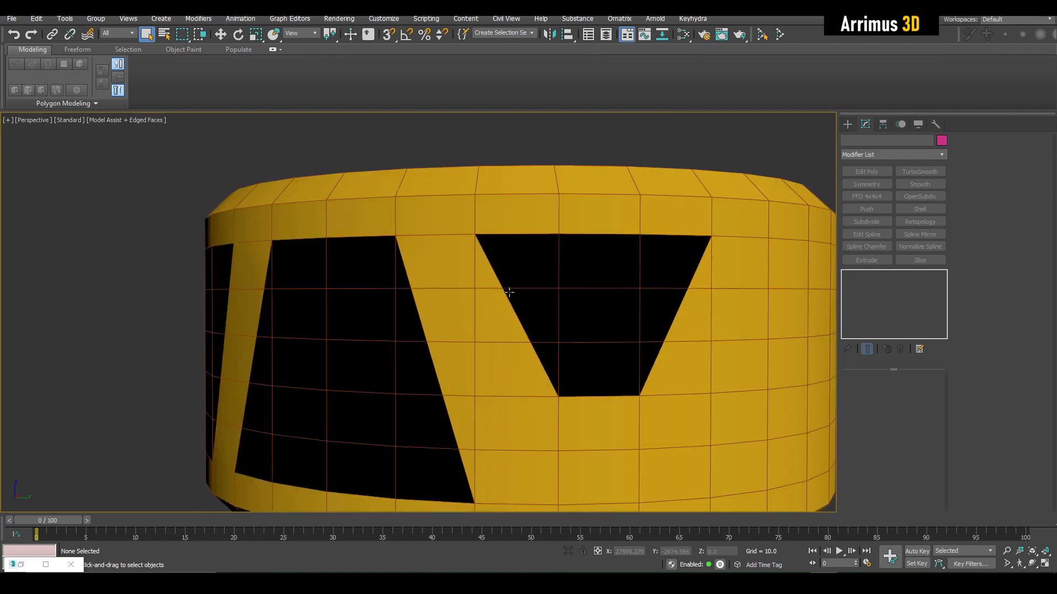
- Add another Edit Poly modifier beneath Symmetry and select the tapered panel's three diagonal edges facing the larger black panel
left_click(886, 285)
key("shift+e")
key("1")
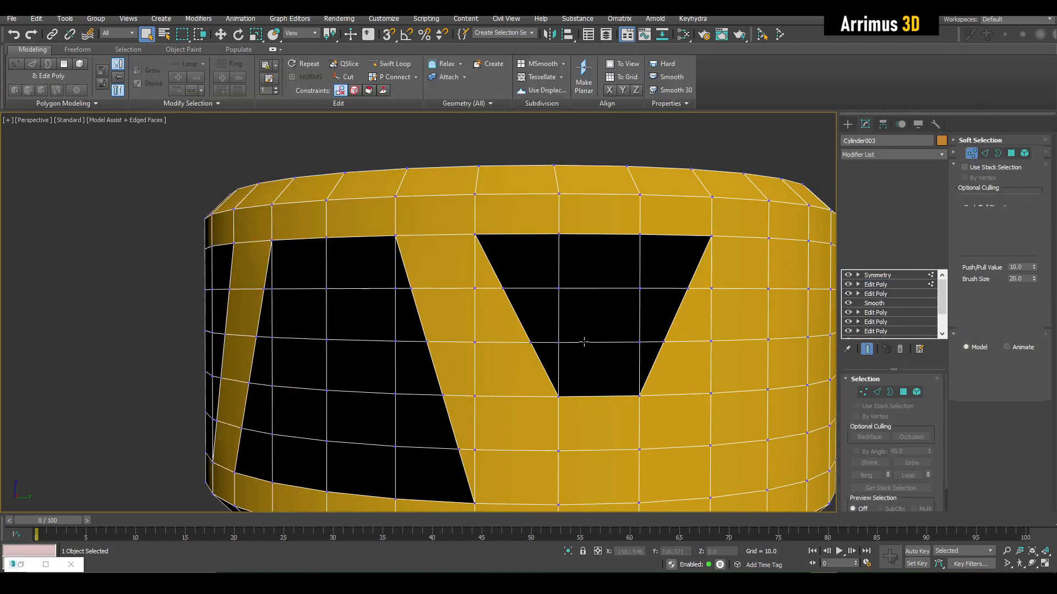
middle_click_drag(575, 342, 554, 331)
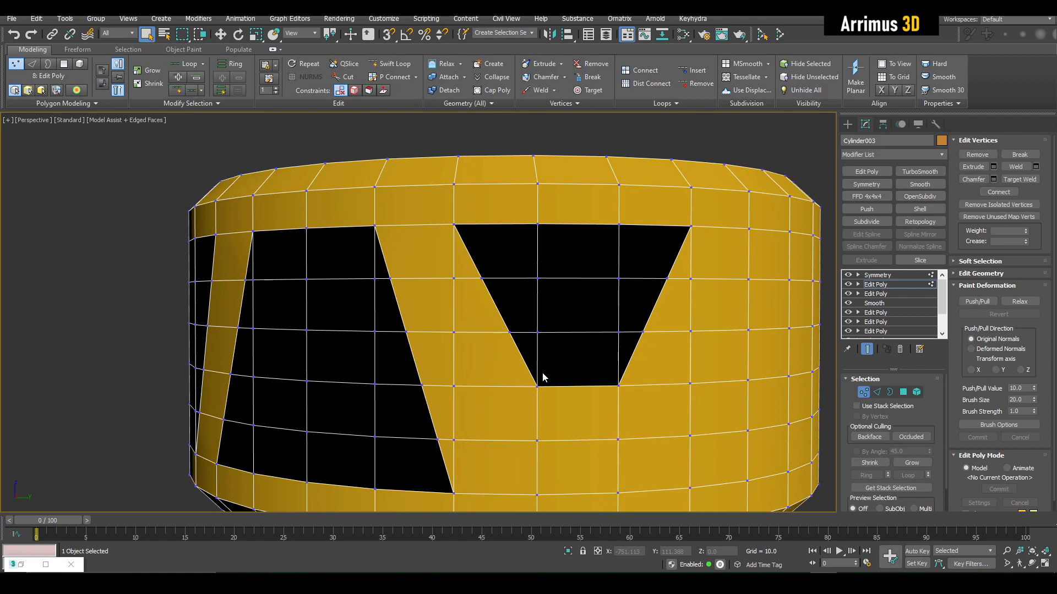
key("2")
left_click(473, 260)
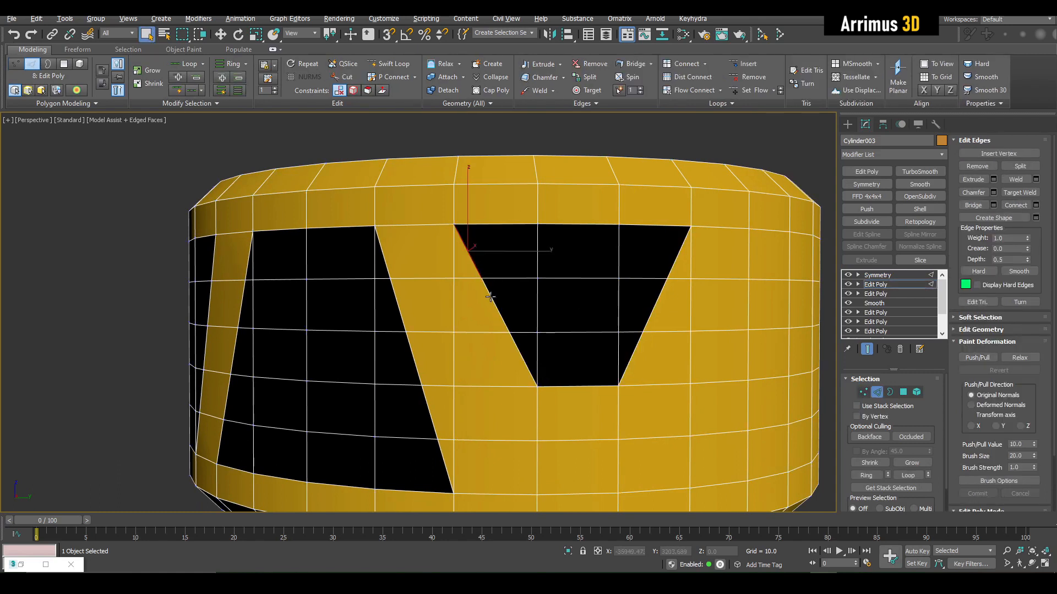
left_click(493, 303, "ctrl")
left_click(519, 349, "ctrl")
middle_click_drag(524, 336, 528, 335)
key("e")
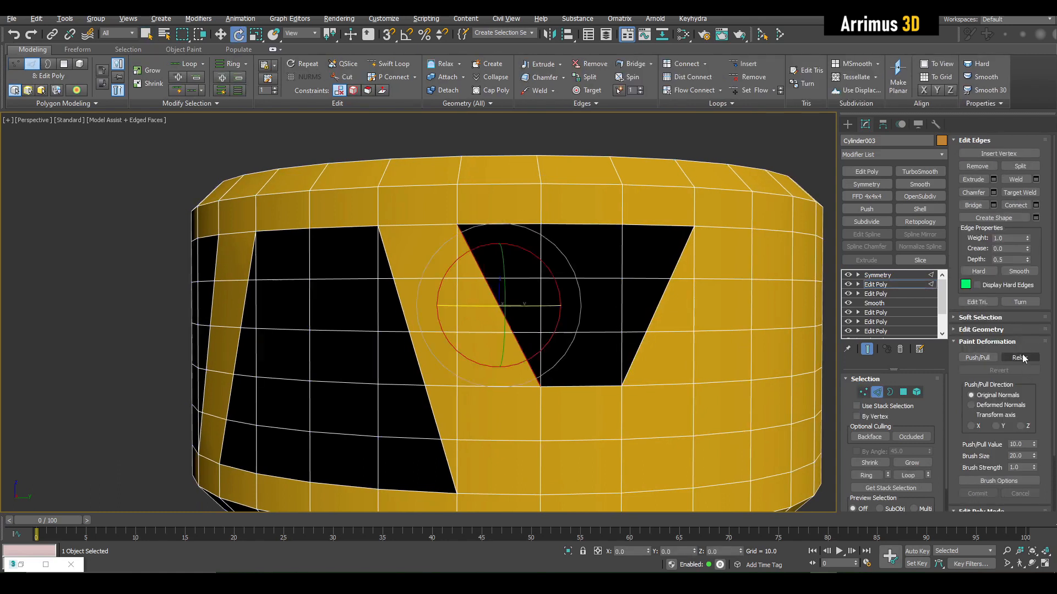
- Rotate the selected diagonal edges with the Edge constraint until they run parallel to the neighbouring panel's slanted side
left_click(985, 329)
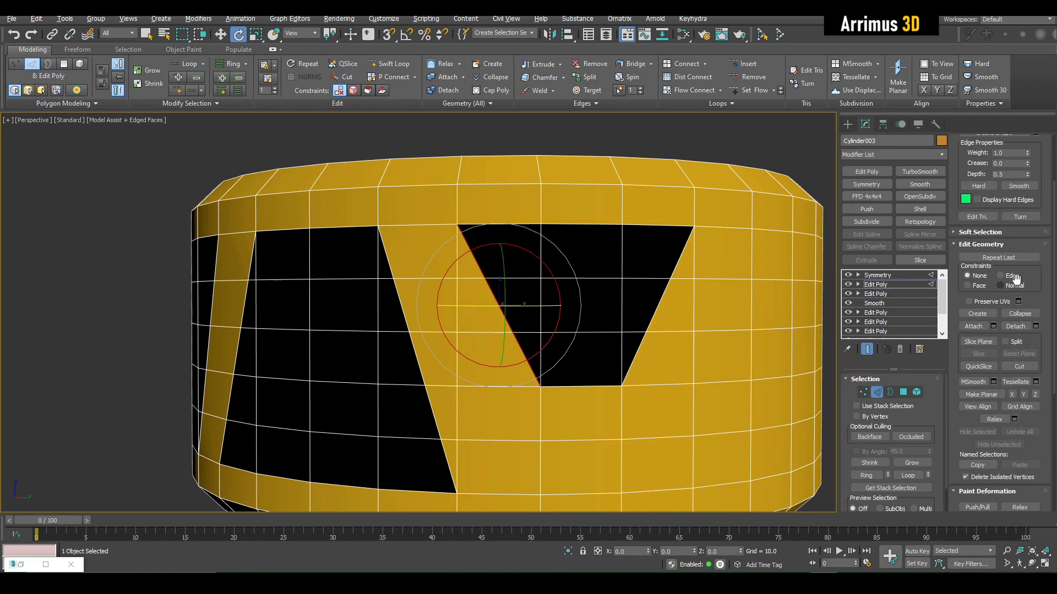
middle_click_drag(754, 306, 765, 311)
mouse_move(569, 253)
left_mouse_down()
mouse_move(576, 259)
mouse_move(542, 229)
mouse_move(604, 310)
mouse_move(537, 240)
mouse_move(575, 281)
mouse_move(573, 250)
left_mouse_up()
key("F4")
key("F4")
middle_click_drag(573, 250, 543, 266)
key("F4")
left_click_drag(547, 248, 577, 316)
left_click_drag(586, 349, 435, 282)
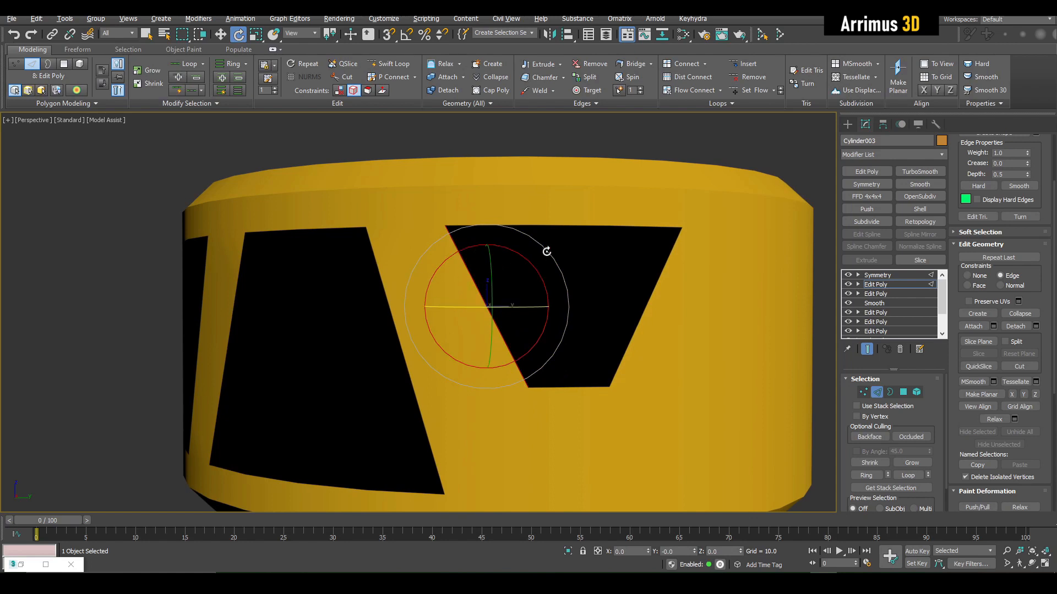
left_click_drag(550, 256, 549, 257)
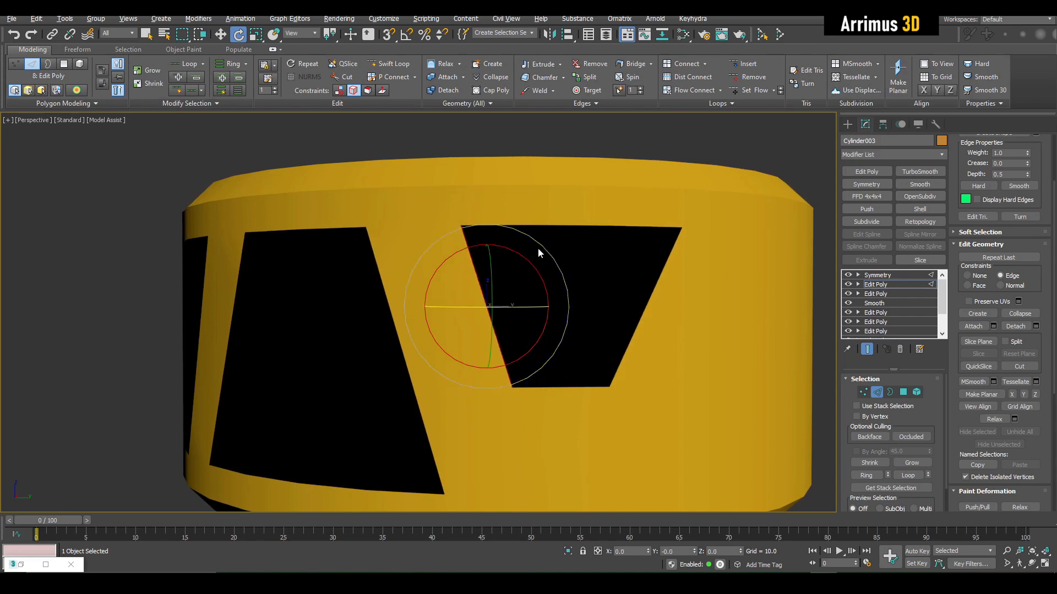
mouse_move(531, 254)
middle_mouse_down("alt")
mouse_move(566, 261)
mouse_move(589, 240)
mouse_move(542, 258)
middle_mouse_up("alt")
scroll(542, 258, "down", 2)
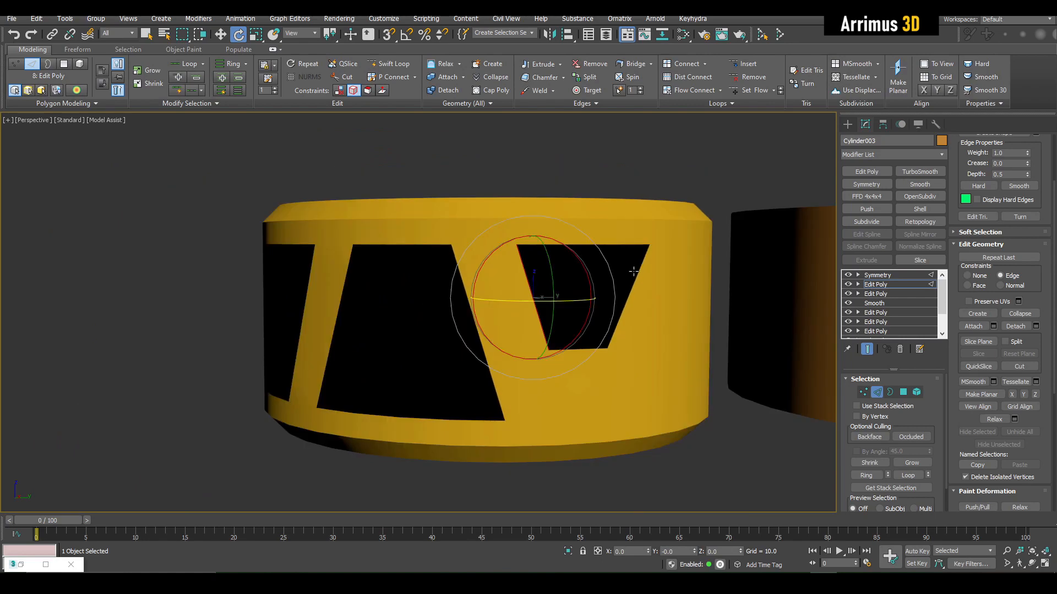
scroll(634, 273, "up", 2)
- Compare the tapered panel with the rotation's Edit Poly modifier off and on, and inspect the surrounding edge flow
left_click(848, 285)
left_click(848, 285)
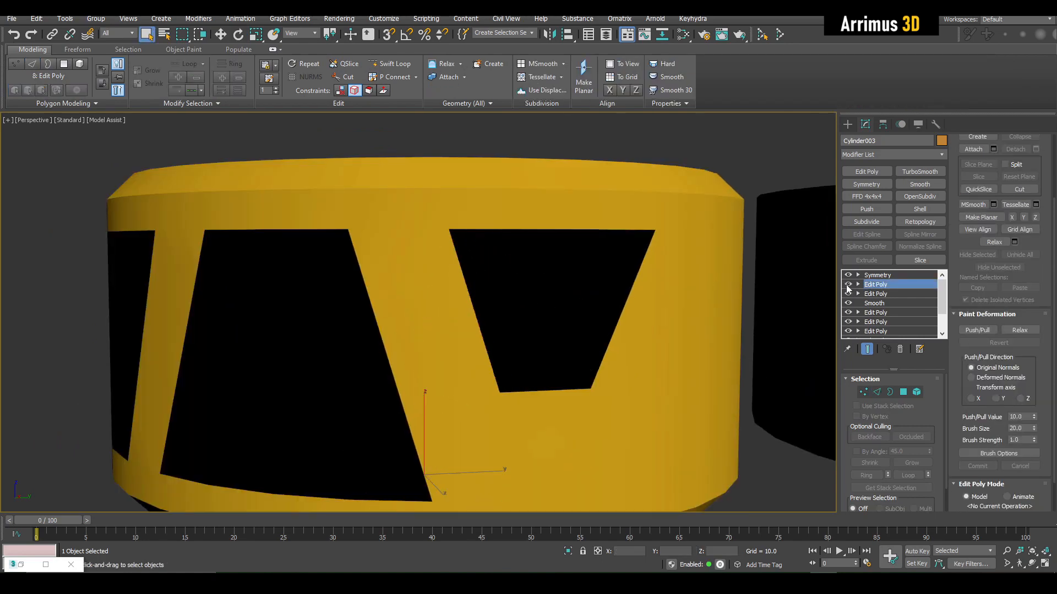
left_click(847, 285)
left_click(848, 286)
left_click(848, 286)
left_click(847, 285)
middle_click_drag(716, 301, 667, 277)
scroll(667, 277, "down", 5)
key("F4")
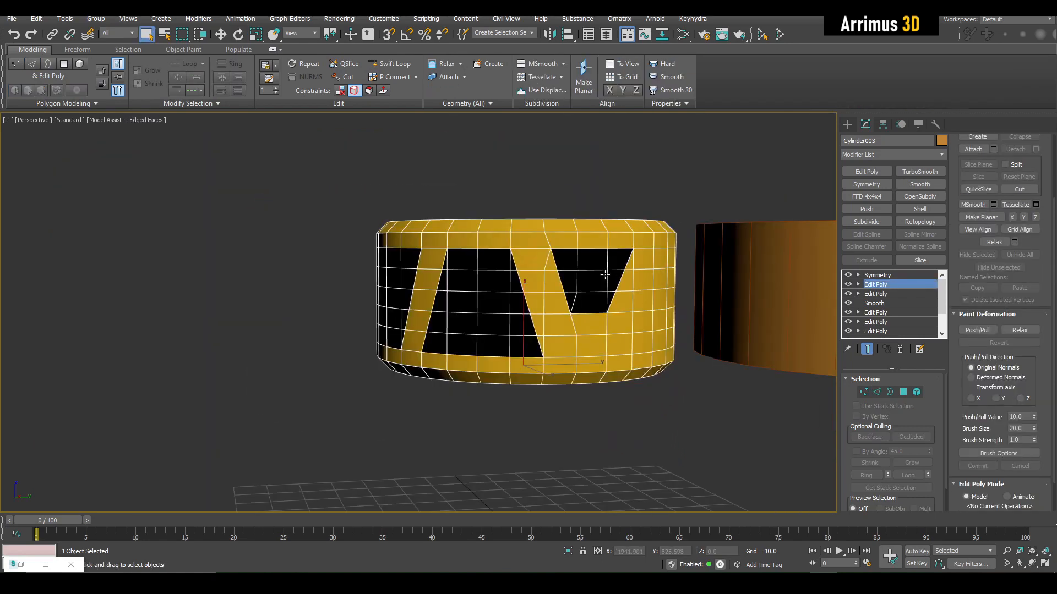
scroll(605, 275, "up", 6)
scroll(578, 283, "up", 1)
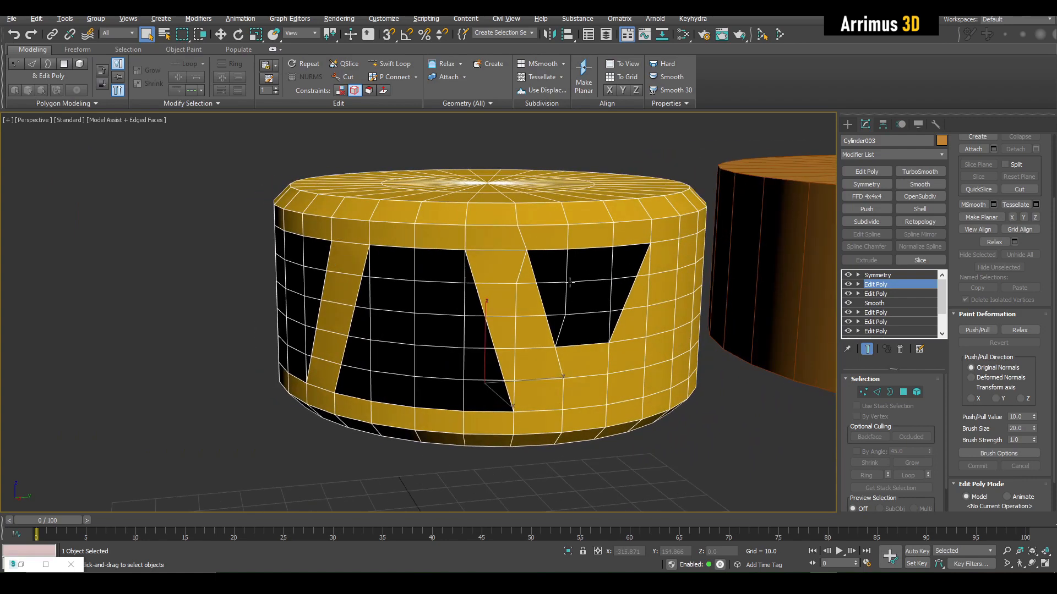
scroll(558, 276, "up", 3)
- Remove the stray vertical edges running through the yellow stripe between the larger and the tapered black panels
key("2")
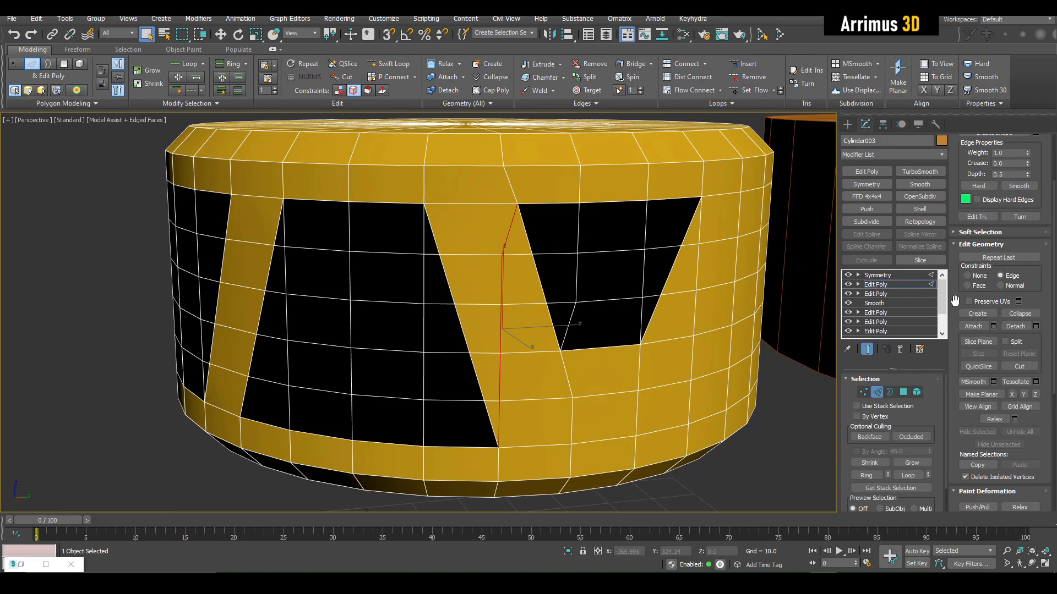
scroll(955, 300, "up", 3)
left_click(976, 166)
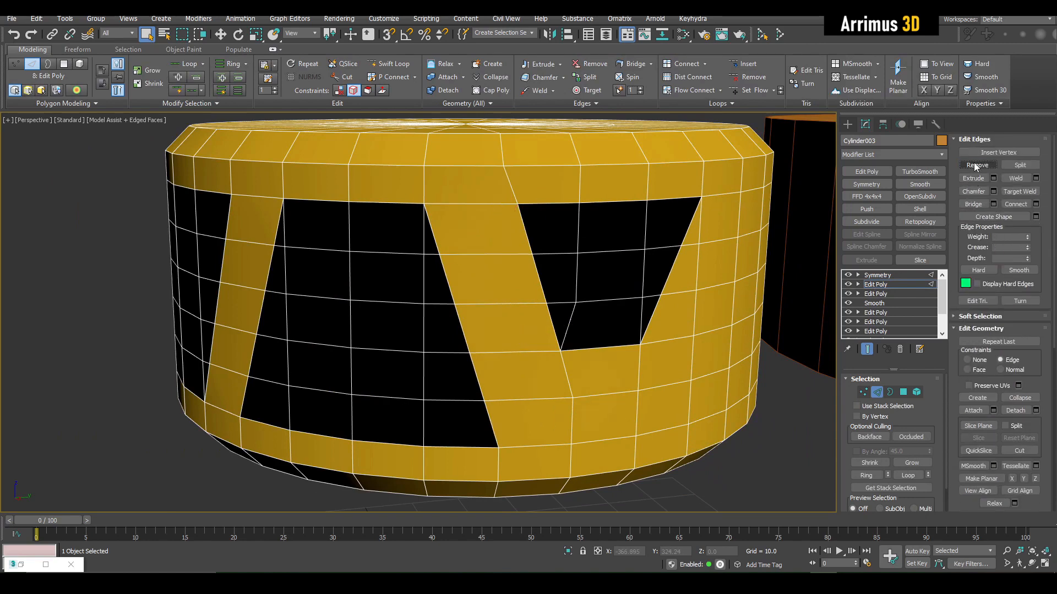
key("2")
middle_click_drag(542, 350, 551, 345, "alt")
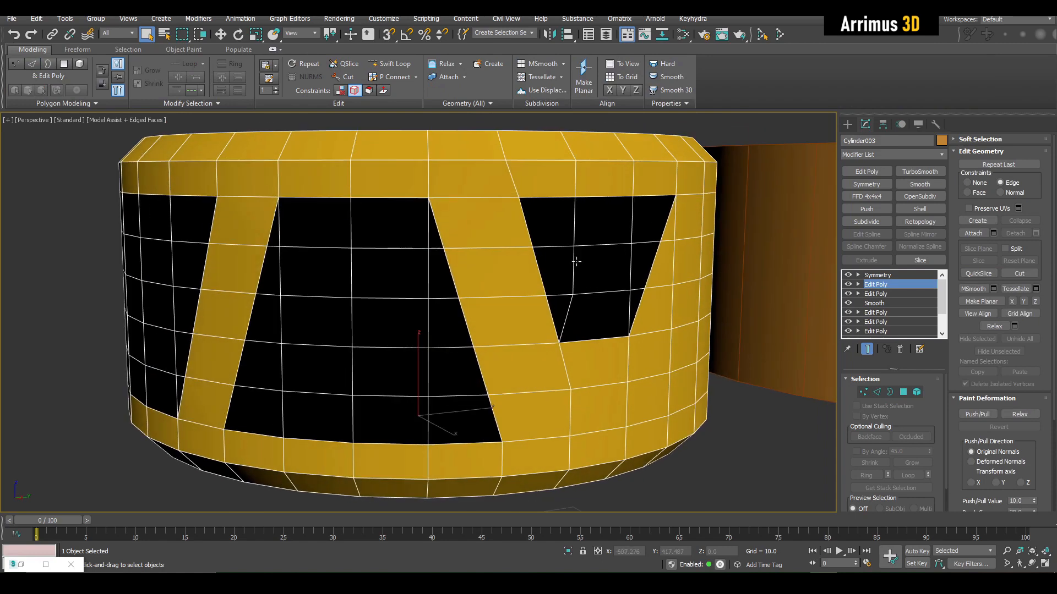
- Inspect the tapered panel's small corner polygons and the panels around the cylinder without edge display
key("4")
left_click(561, 313)
left_click(632, 302)
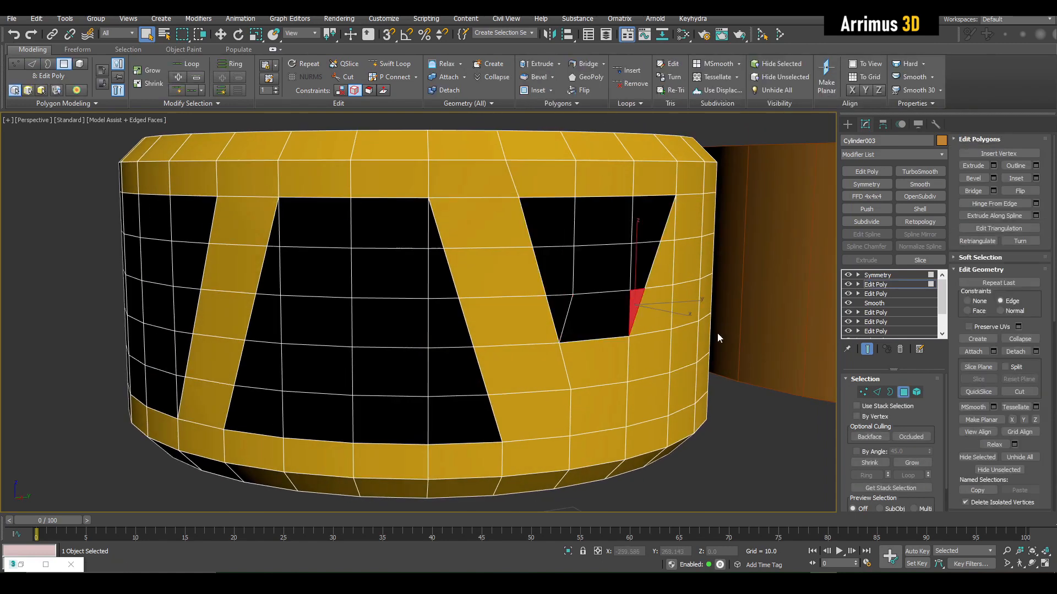
scroll(647, 339, "down", 3)
middle_click_drag(647, 338, 649, 348, "alt")
key("4")
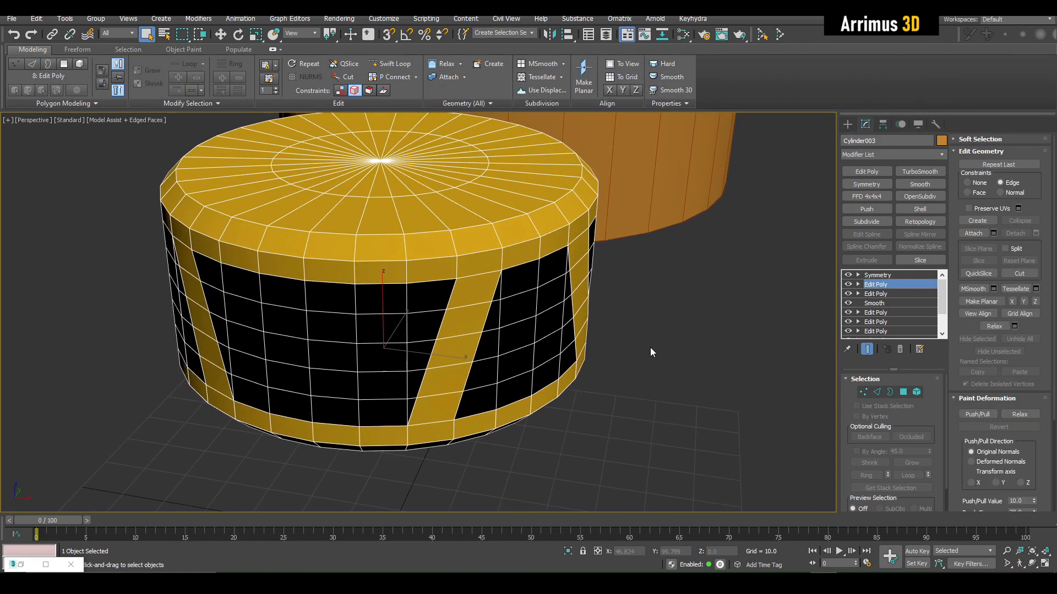
left_click(650, 348)
key("F4")
scroll(557, 326, "down", 2)
middle_click_drag(556, 326, 517, 304, "alt")
scroll(474, 256, "down", 2)
scroll(566, 301, "up", 4)
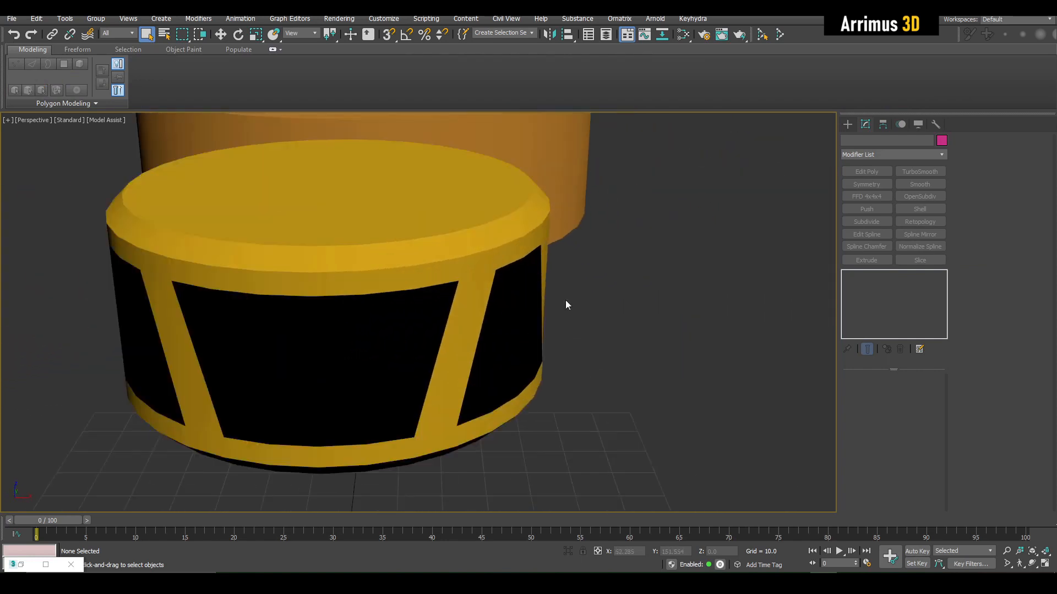
- Move the larger cylinder farther away from the smaller one along the Y axis to widen the gap between them
scroll(614, 289, "down", 4)
middle_click_drag(613, 300, 501, 308, "alt")
left_click(368, 325)
key("F4")
key("w")
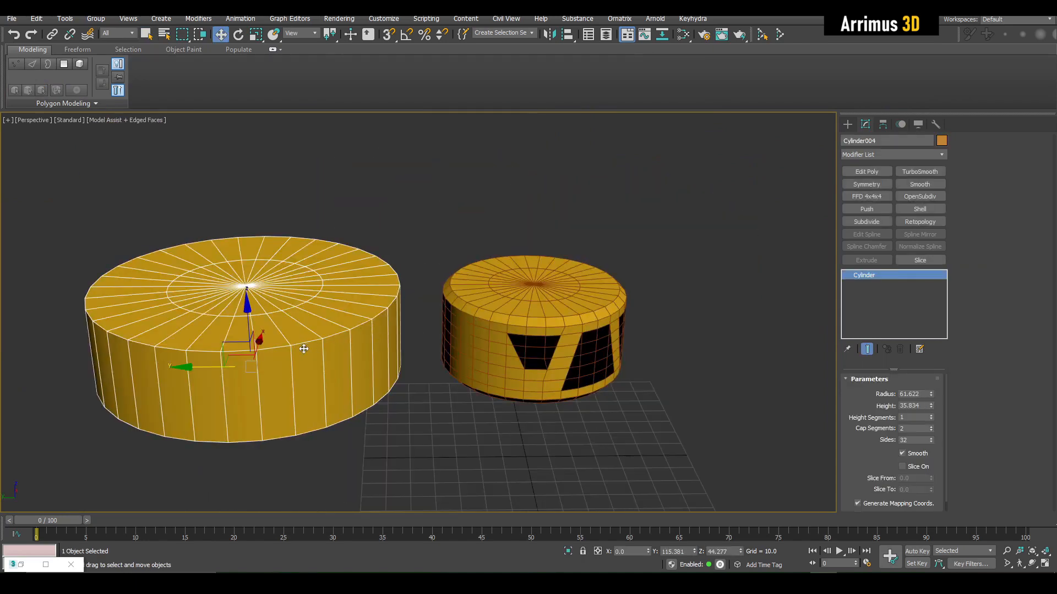
left_click_drag(197, 370, 140, 370)
key("q")
left_click(405, 414)
middle_click_drag(432, 400, 461, 402)
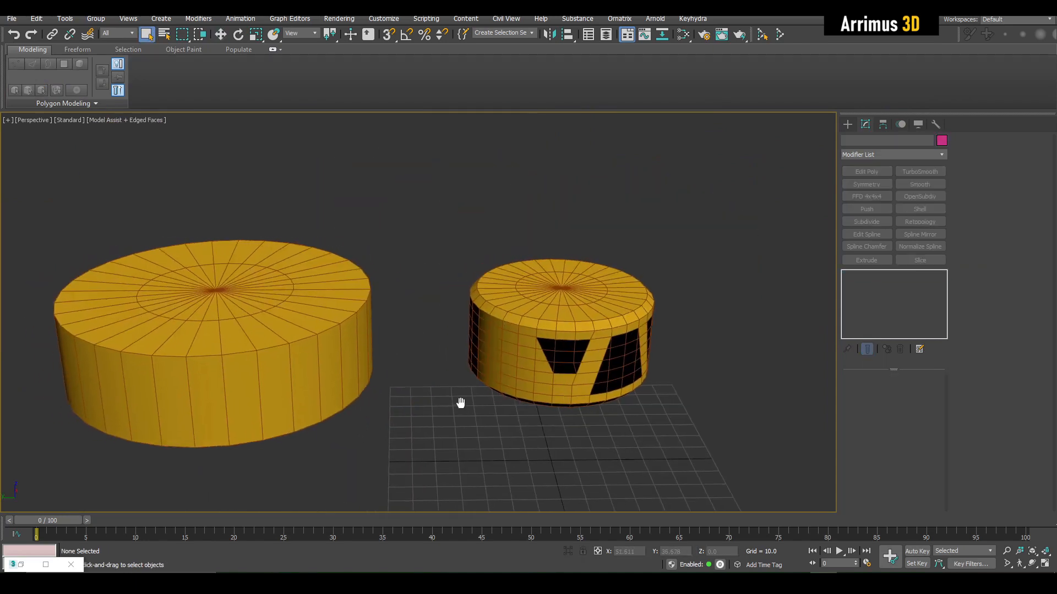
- Create a box about 29 units long, 45 wide and 24 high near the smaller cylinder
scroll(462, 397, "up", 4)
middle_click_drag(436, 348, 312, 364, "alt")
scroll(415, 292, "down", 5)
scroll(451, 351, "up", 5)
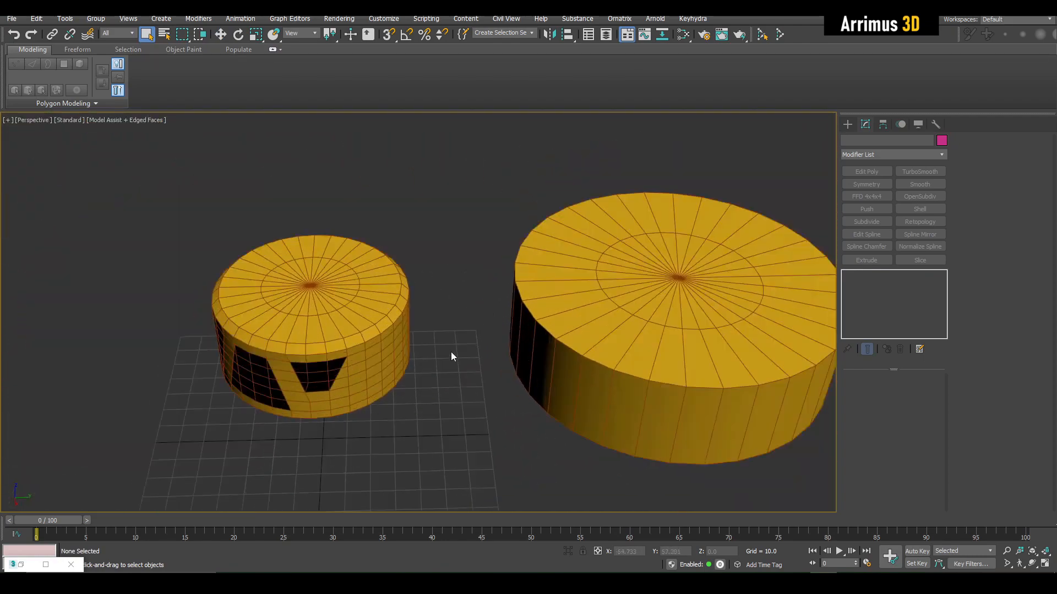
middle_click_drag(451, 352, 465, 292, "alt")
middle_click_drag(414, 322, 507, 339, "alt")
scroll(500, 340, "down", 4)
scroll(504, 345, "up", 2)
key("b")
left_click_drag(506, 338, 595, 413)
left_click(586, 375)
- Align the box to the smaller cylinder, and move it along the Y axis into the gap between the cylinders
key("w")
middle_click_drag(578, 369, 326, 284, "alt")
key("alt+a")
left_click(353, 271)
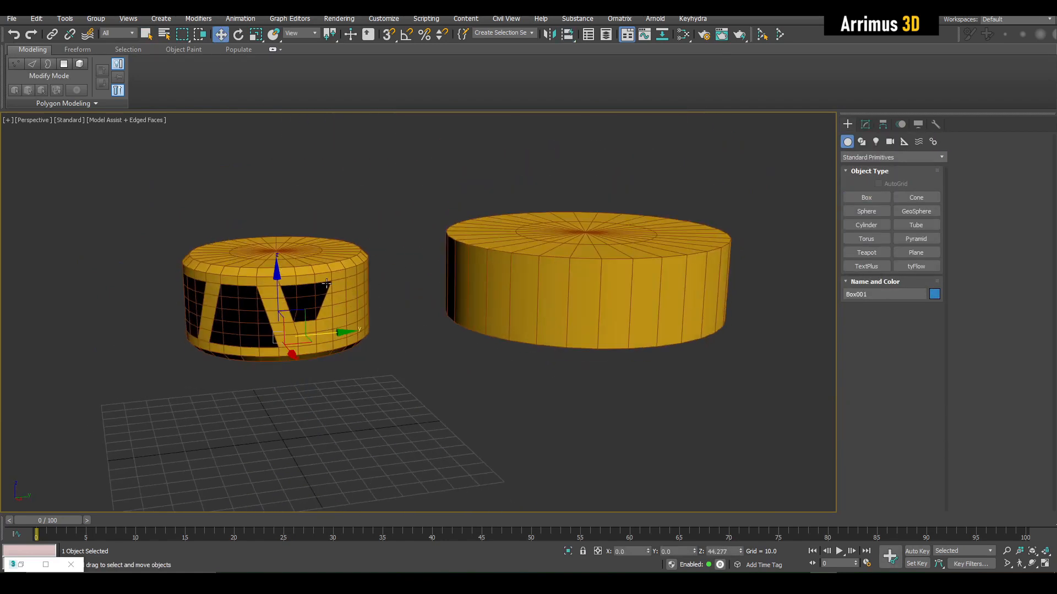
mouse_move(301, 307)
left_mouse_down()
mouse_move(403, 288)
mouse_move(415, 303)
left_mouse_up()
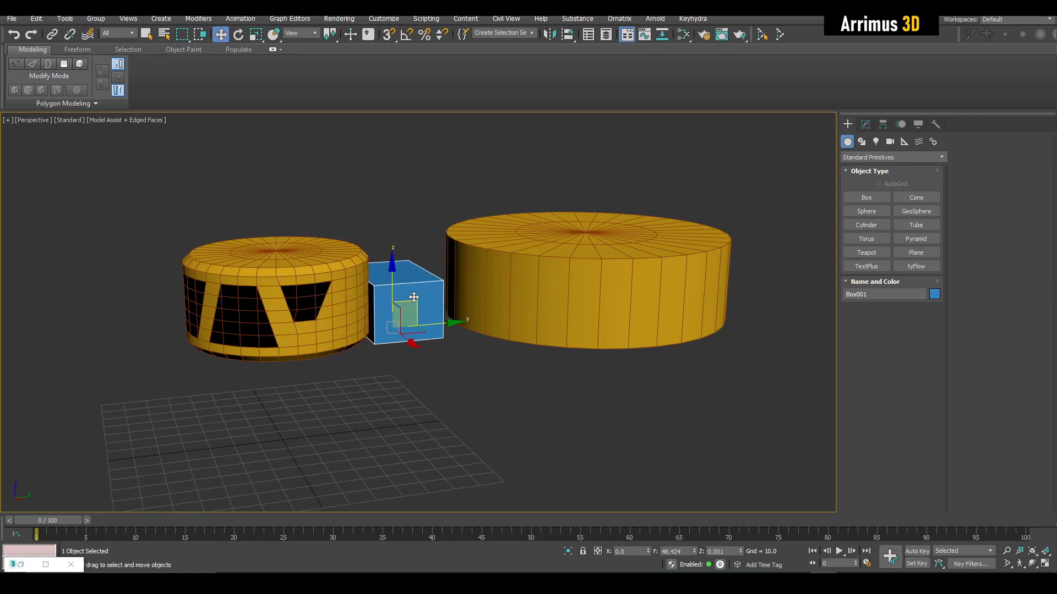
middle_click_drag(414, 304, 420, 299, "alt")
- Duplicate the black material, give it a grey diffuse colour, specular level 70 and glossiness 26, and apply it to the box
key("m")
left_click_drag(474, 222, 472, 263, "shift")
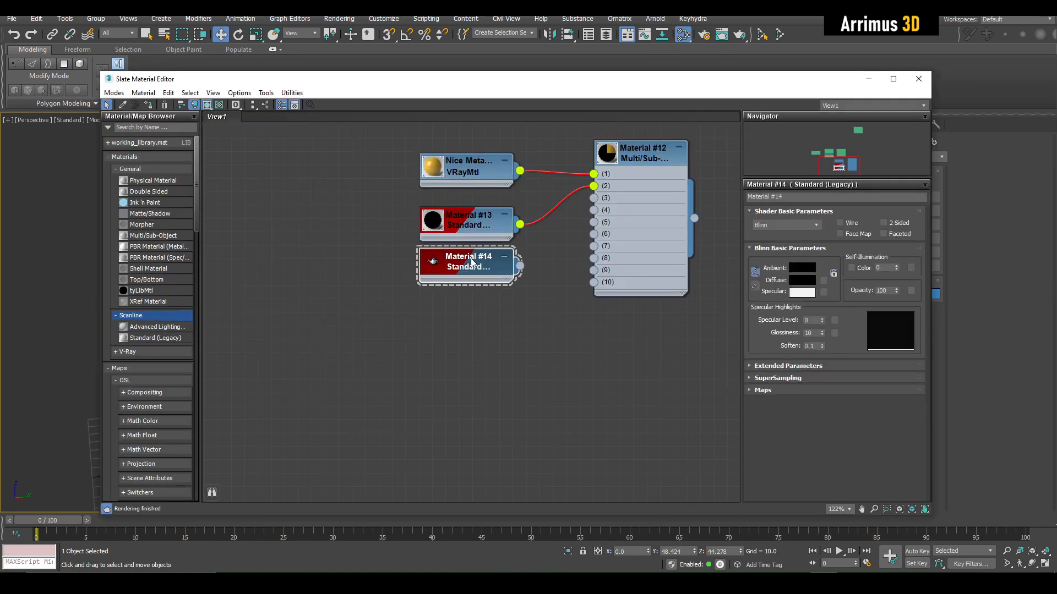
left_click(802, 280)
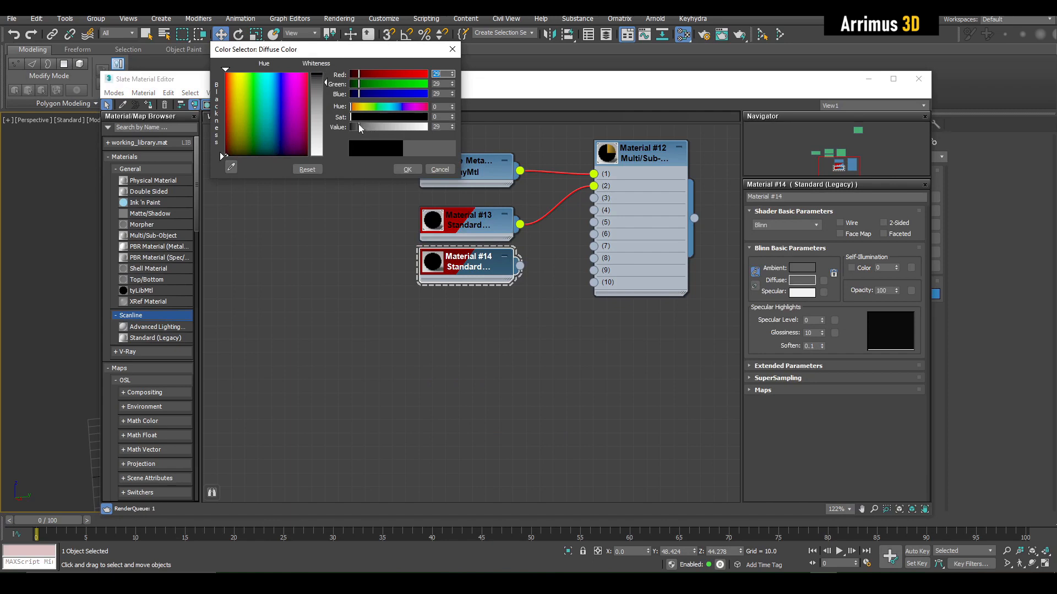
left_click(405, 170)
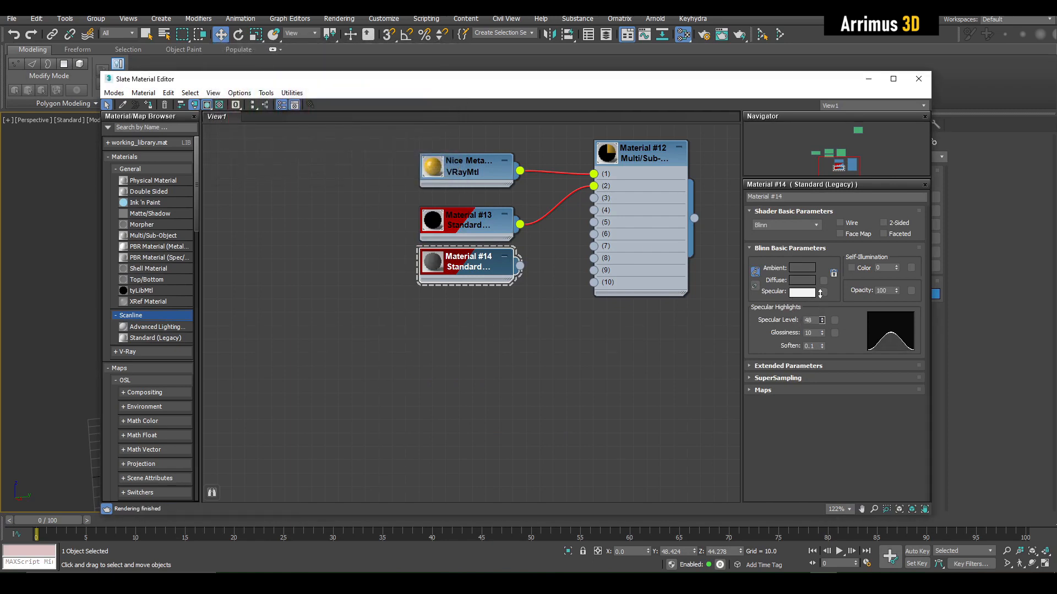
left_click_drag(820, 334, 820, 315)
middle_click_drag(592, 294, 591, 328)
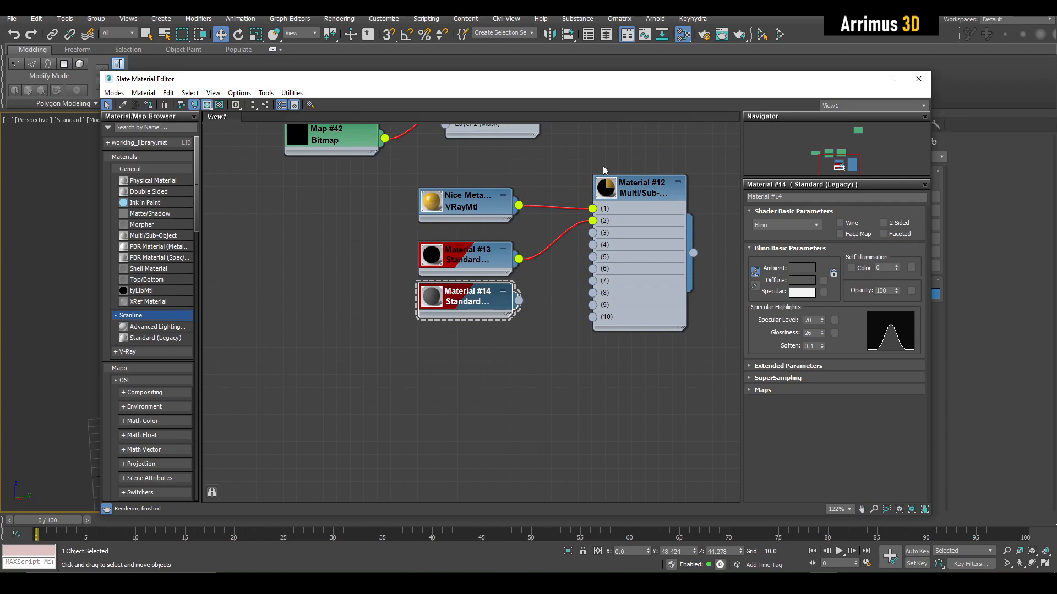
left_click(869, 79)
- Shift the grey box along the Y axis toward the larger cylinder, to about Y 63
middle_click_drag(418, 276, 432, 332, "alt")
left_click_drag(432, 333, 445, 332)
scroll(437, 330, "up", 5)
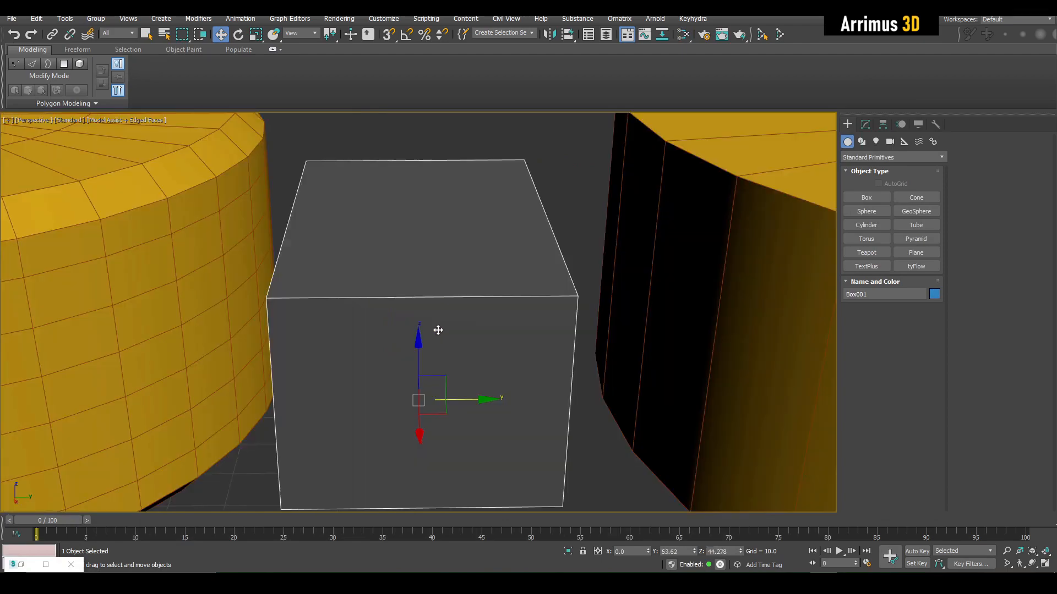
mouse_move(437, 330)
middle_mouse_down("alt")
mouse_move(487, 308)
mouse_move(550, 349)
mouse_move(479, 356)
mouse_move(489, 317)
mouse_move(416, 307)
mouse_move(457, 366)
mouse_move(461, 325)
mouse_move(448, 382)
mouse_move(448, 313)
middle_mouse_up("alt")
scroll(479, 356, "down", 5)
scroll(457, 354, "up", 4)
scroll(442, 299, "down", 4)
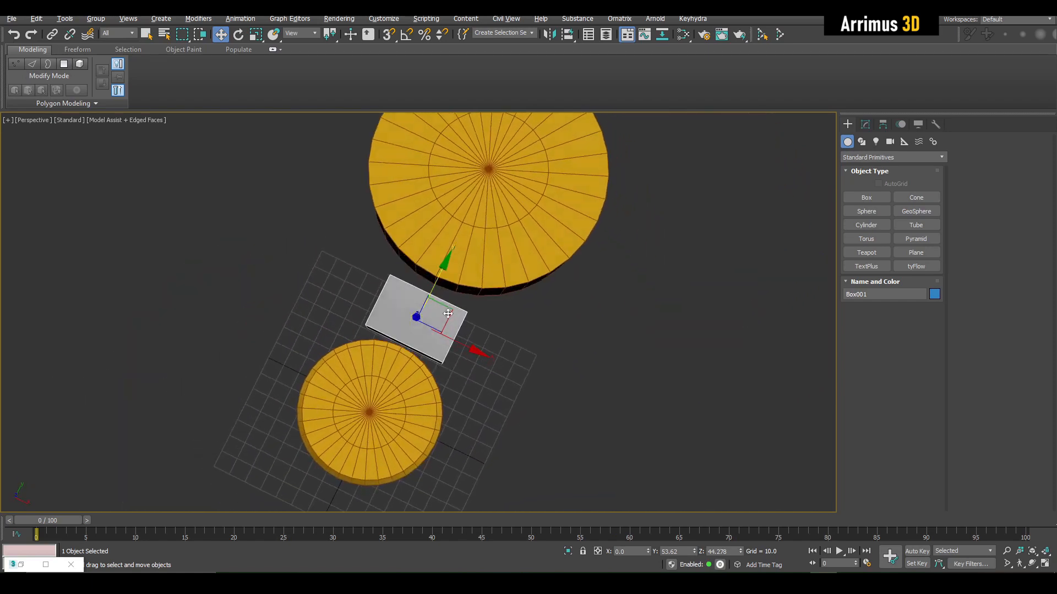
left_click_drag(439, 280, 447, 262)
- Nudge the grey box back toward the smaller cylinder so it sits in the gap between both cylinders
left_click(369, 371)
middle_click_drag(369, 371, 486, 321, "alt")
middle_click_drag(353, 275, 385, 234, "alt")
left_click(319, 274)
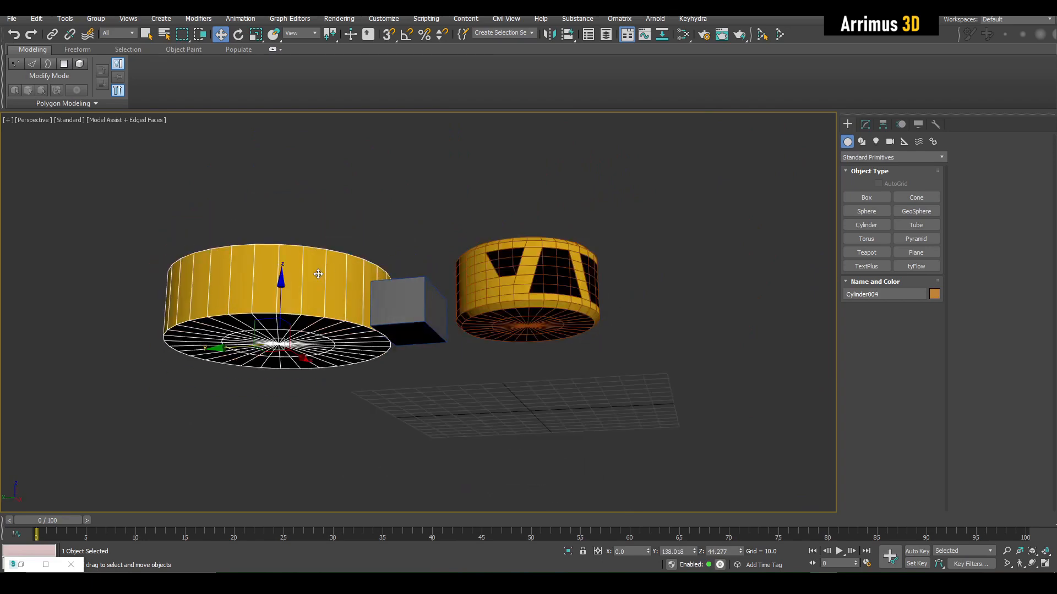
middle_click_drag(318, 275, 423, 329, "alt")
left_click(434, 314)
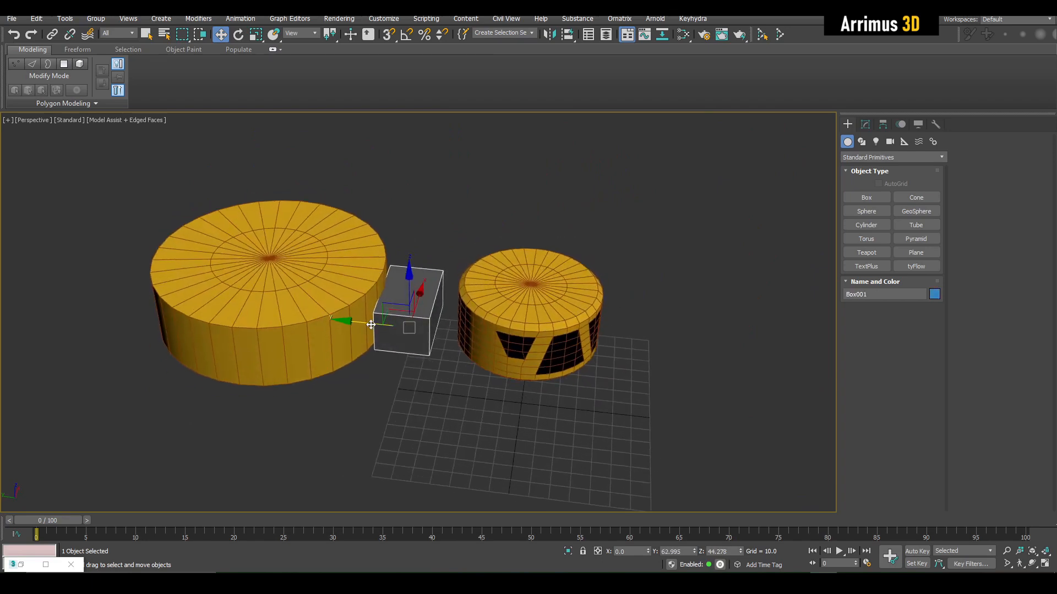
left_click_drag(371, 325, 386, 328)
middle_click_drag(416, 328, 435, 391, "alt")
- Adjust the larger cylinder's height parameter to roughly match the smaller cylinder
left_click(865, 126)
middle_click_drag(628, 319, 569, 248, "alt")
key("q")
left_click(567, 246)
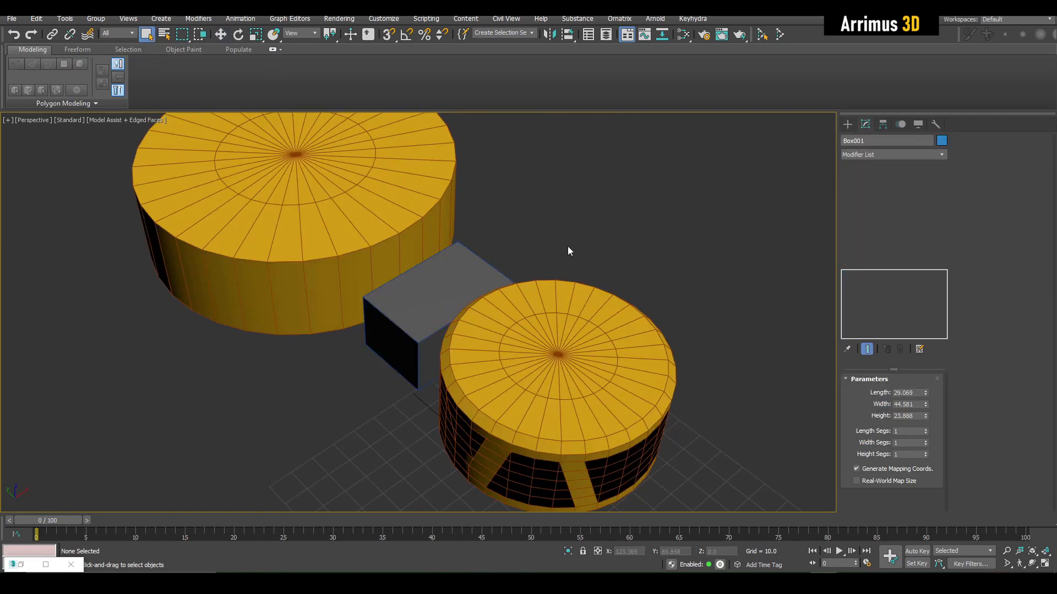
middle_click_drag(542, 308, 501, 266, "alt")
middle_click_drag(500, 267, 526, 273)
scroll(420, 272, "up", 2)
left_click(391, 271)
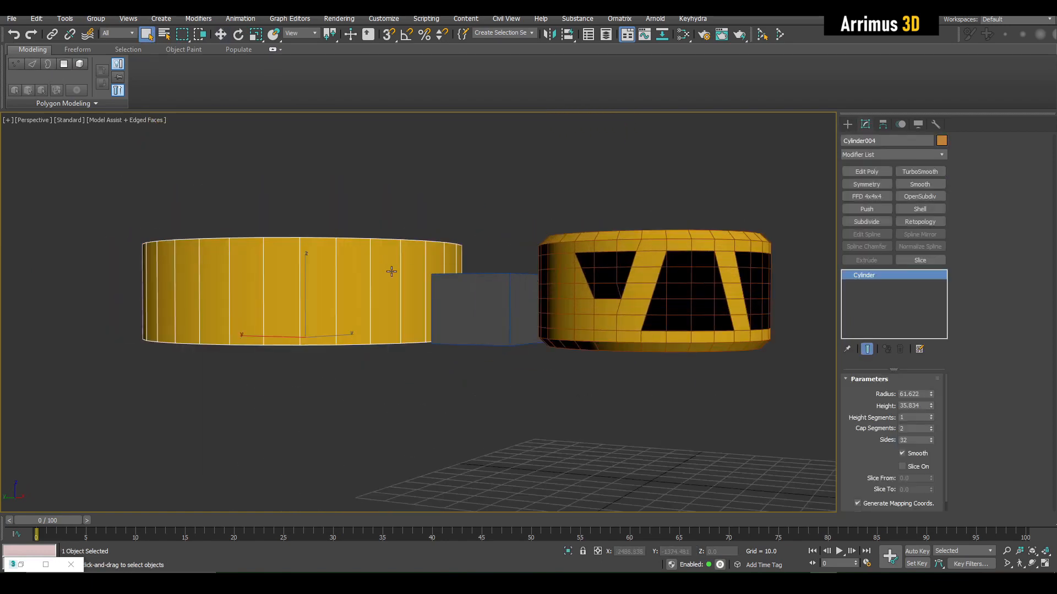
middle_click_drag(391, 272, 724, 312, "alt")
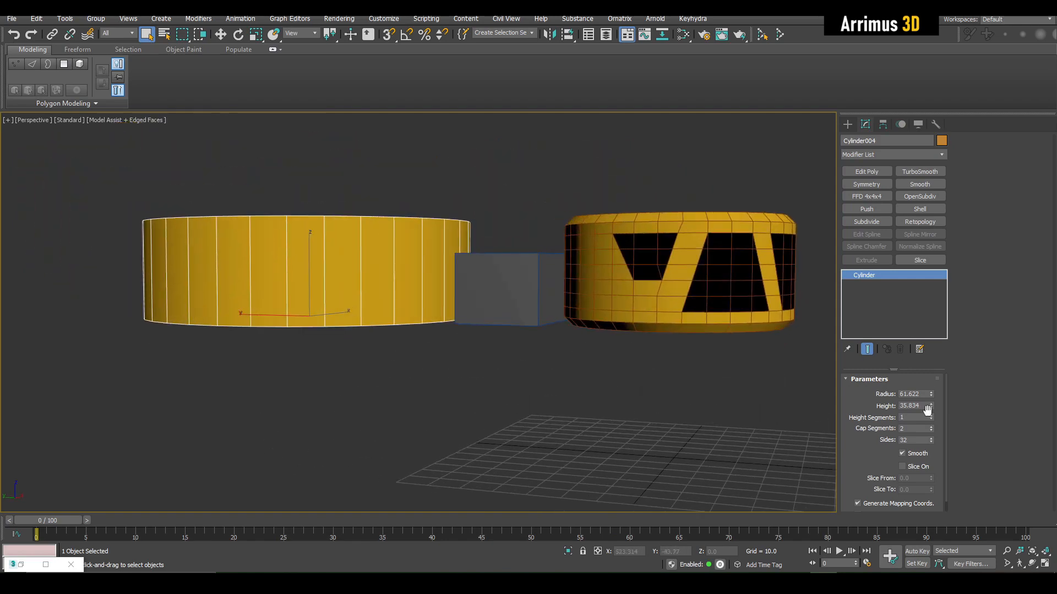
left_click_drag(929, 410, 931, 401)
- Add Edit Poly to the larger cylinder and chamfer its upper and lower rim edges by about 9.26 with 0 segments
middle_click_drag(672, 312, 713, 341)
key("2")
key("alt+x")
middle_click_drag(463, 301, 479, 314, "alt")
key("alt+x")
left_click(995, 193)
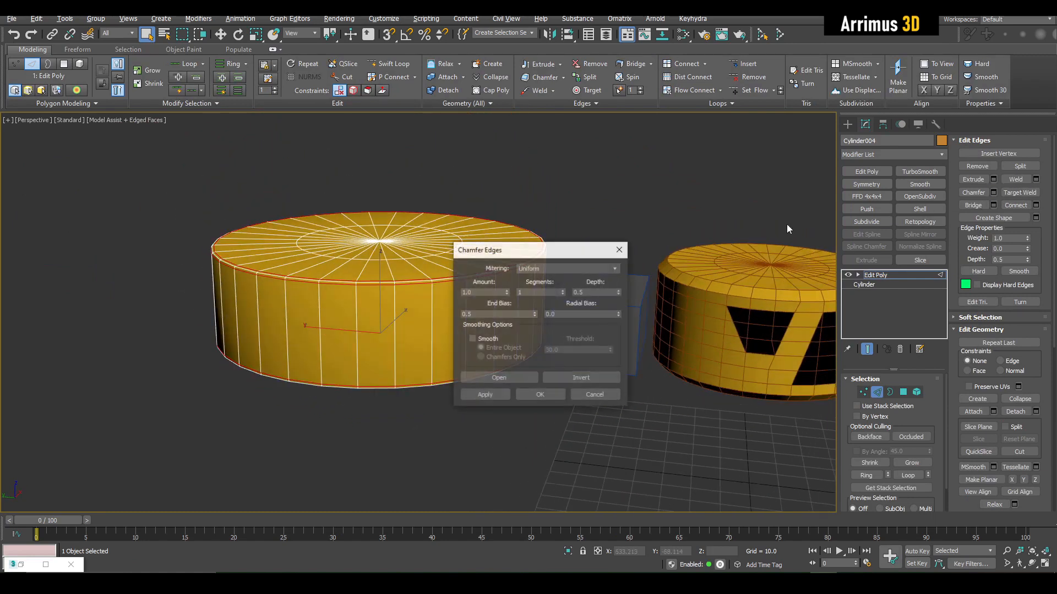
left_click(563, 295)
left_click_drag(507, 292, 317, 348)
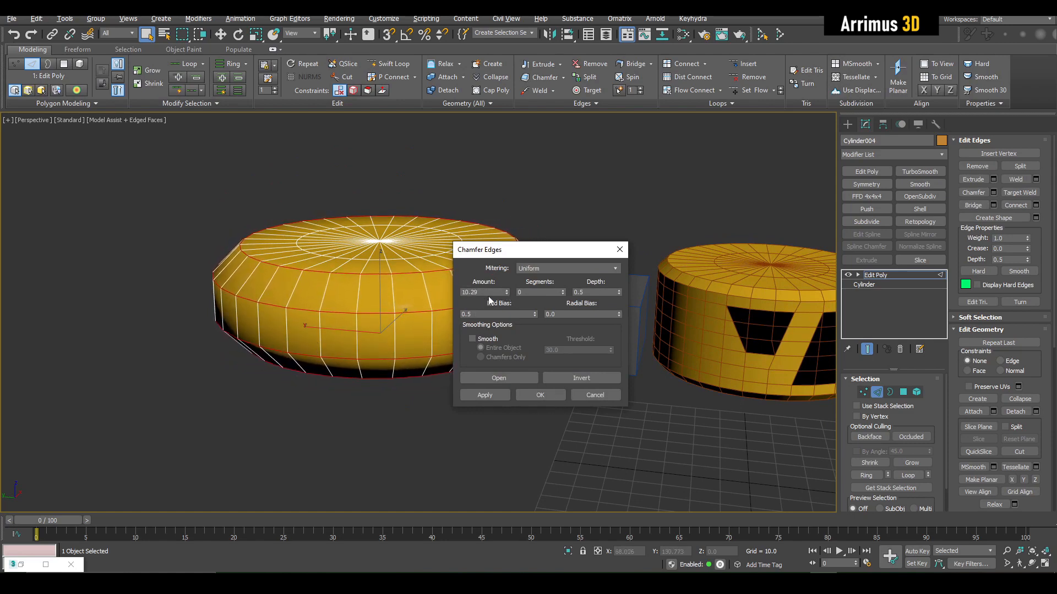
left_click_drag(508, 295, 508, 297)
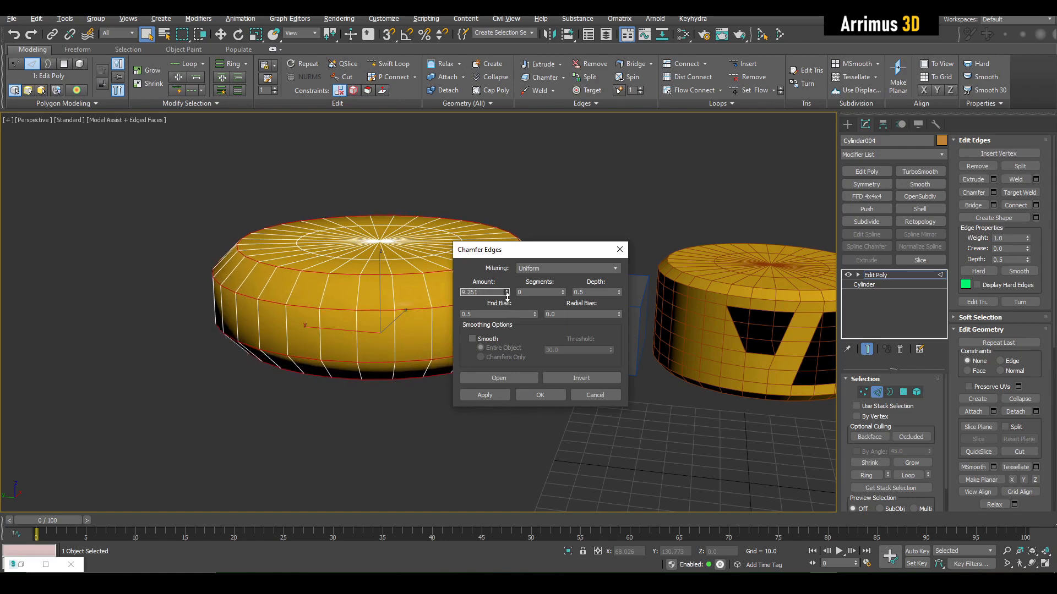
left_click(540, 395)
- Add a Smooth modifier to the larger cylinder with Auto Smooth at a threshold of 30
left_click(912, 186)
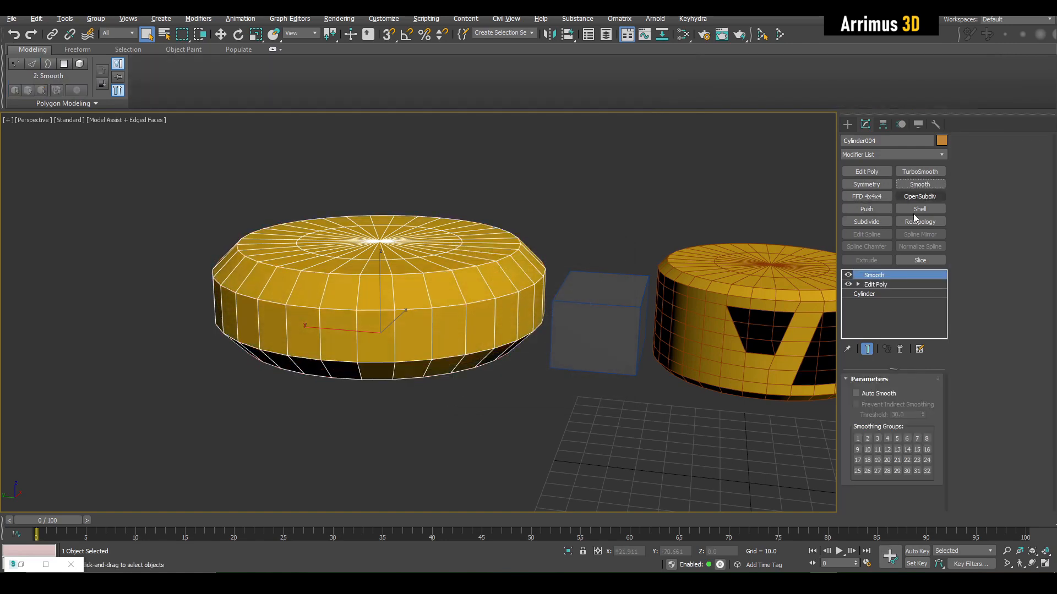
key("F4")
left_click(877, 394)
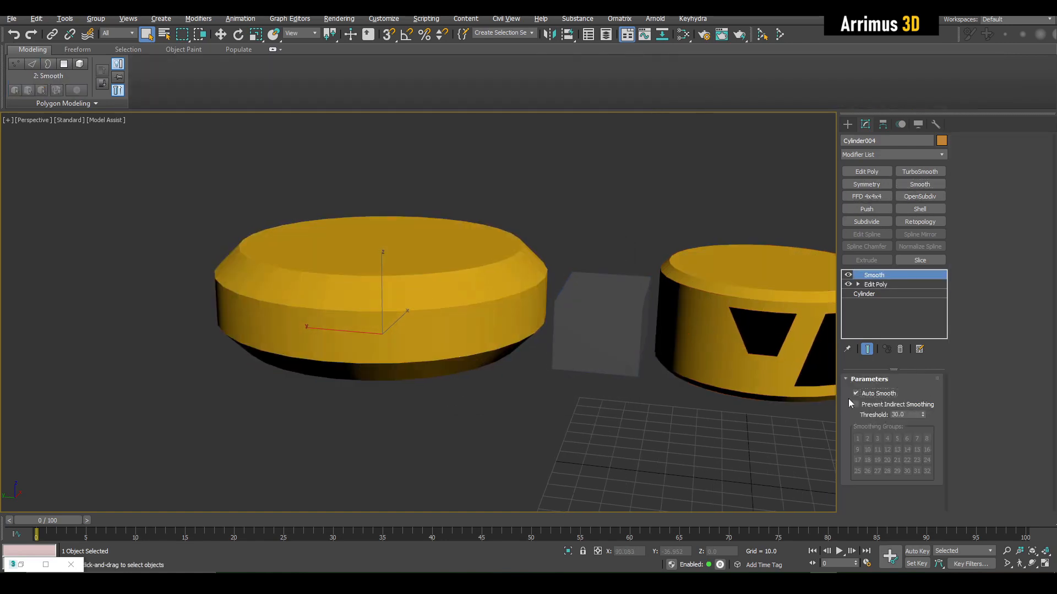
middle_click_drag(534, 326, 523, 293, "alt")
key("F4")
scroll(489, 336, "down", 3)
scroll(409, 279, "up", 4)
key("r")
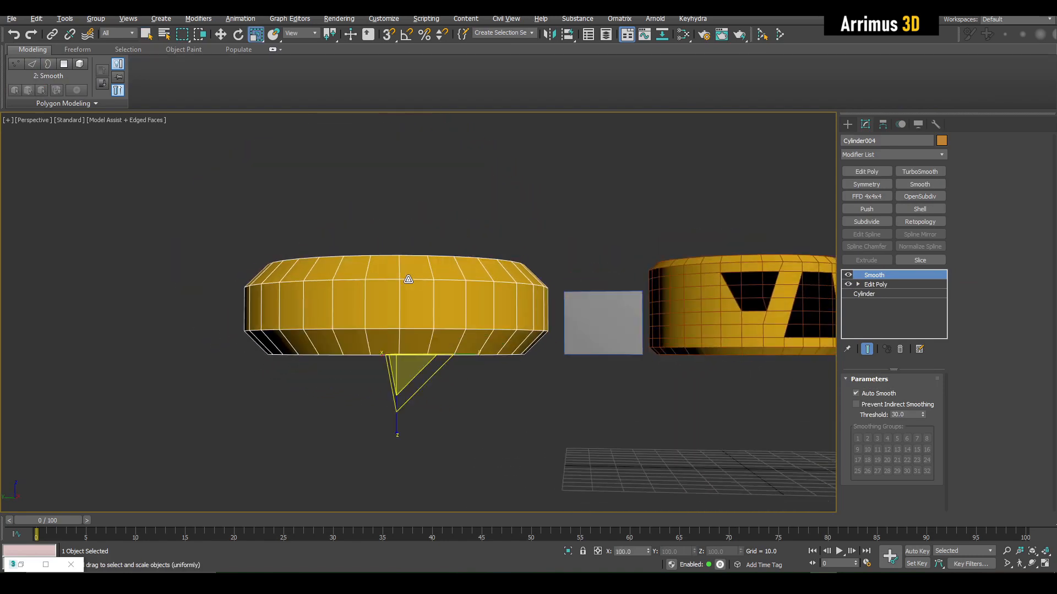
left_click_drag(396, 422, 404, 447)
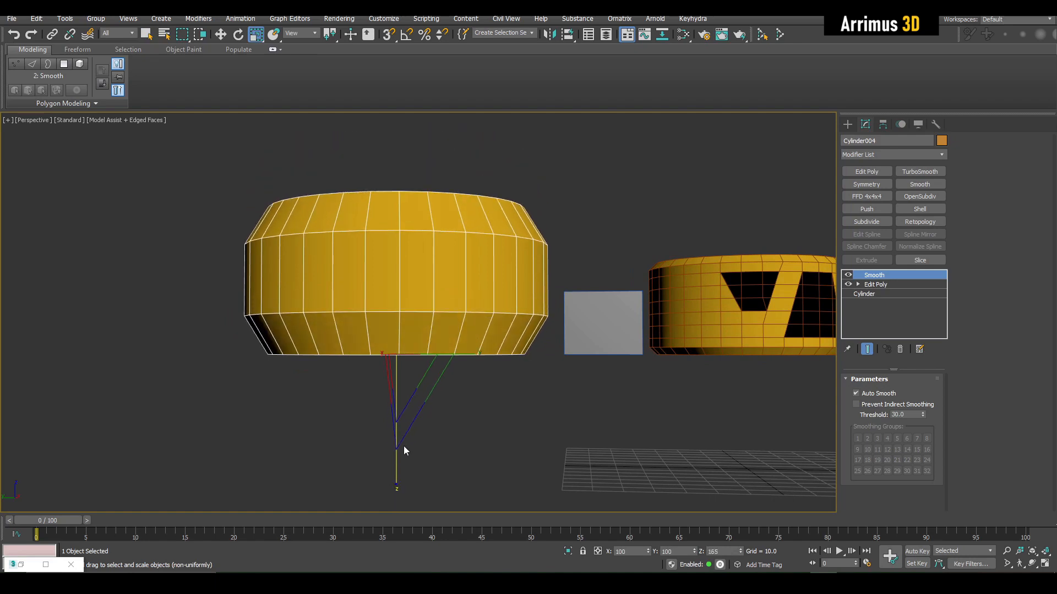
right_click(405, 446)
- Add another Edit Poly to the larger cylinder and raise its upper vertices about 11.3 units to make it taller
middle_click_drag(463, 371, 475, 386)
key("shift+e")
key("1")
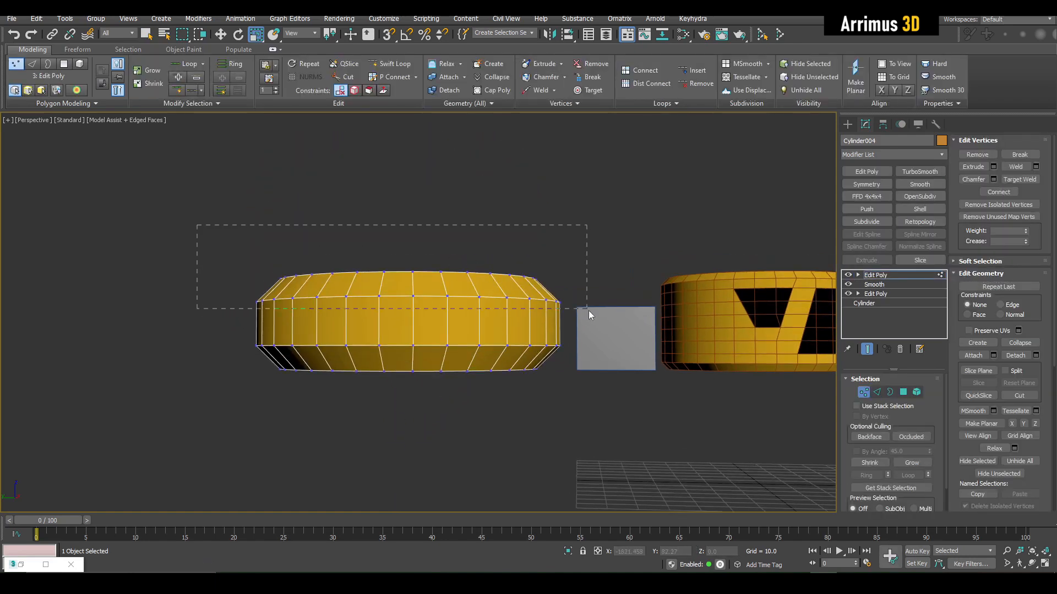
left_click_drag(588, 311, 588, 312)
key("w")
left_click_drag(411, 247, 409, 219)
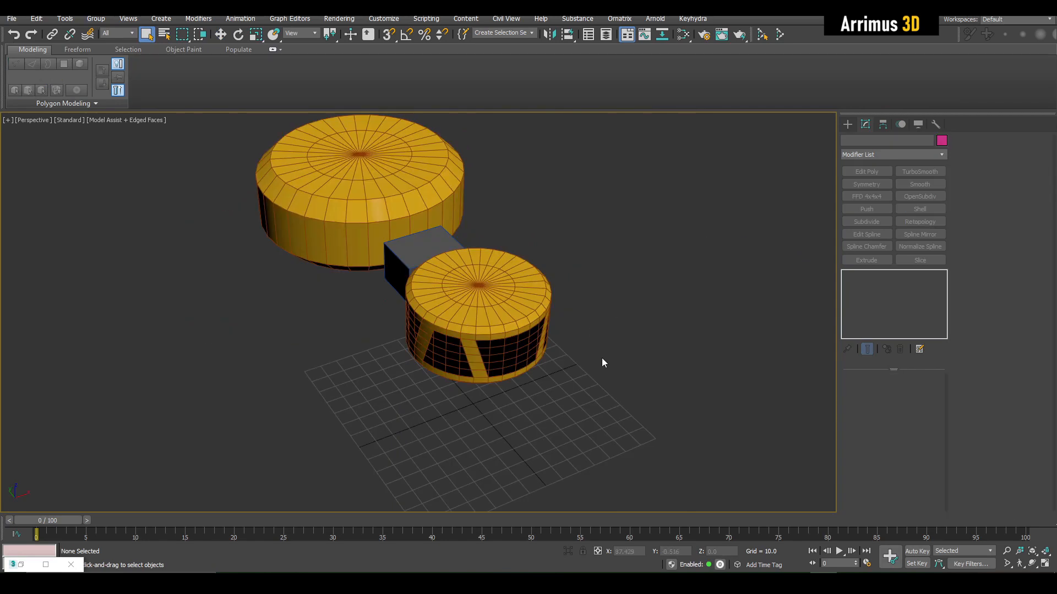
middle_click_drag(602, 359, 572, 351)
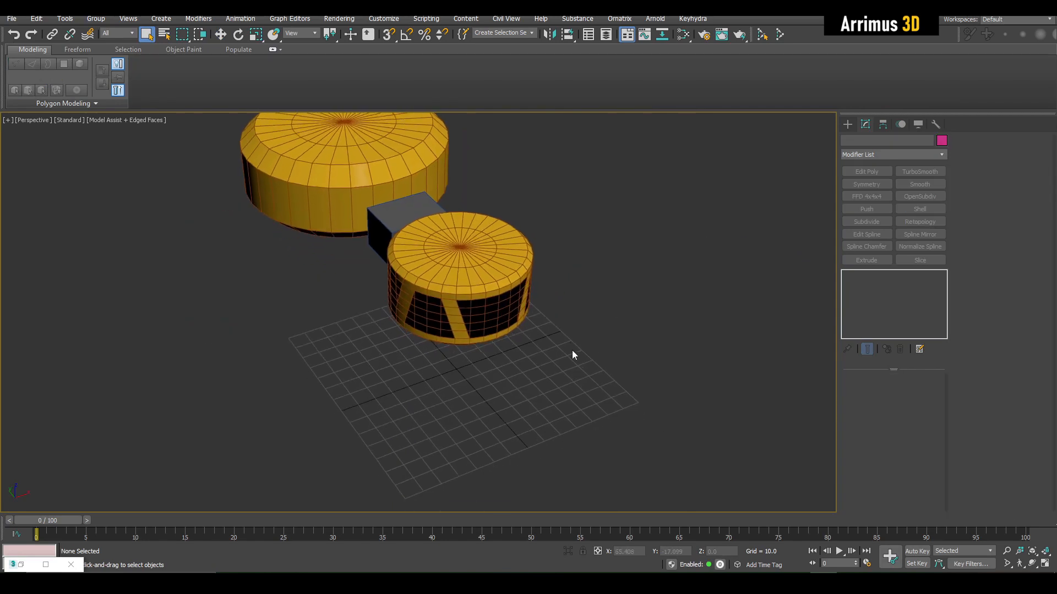
- Clone the smaller panelled cylinder along the Y axis to about Y -66, on the side opposite the box
left_click(491, 272)
scroll(492, 273, "up", 3)
key("w")
middle_click_drag(461, 298, 480, 303, "alt")
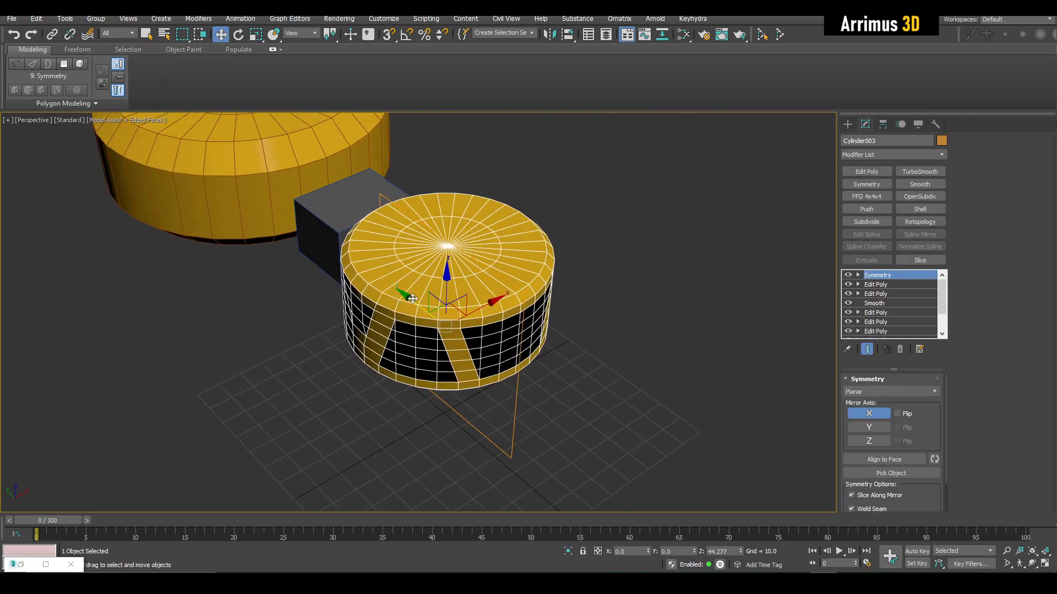
left_click_drag(426, 306, 562, 403, "shift")
left_click(523, 337)
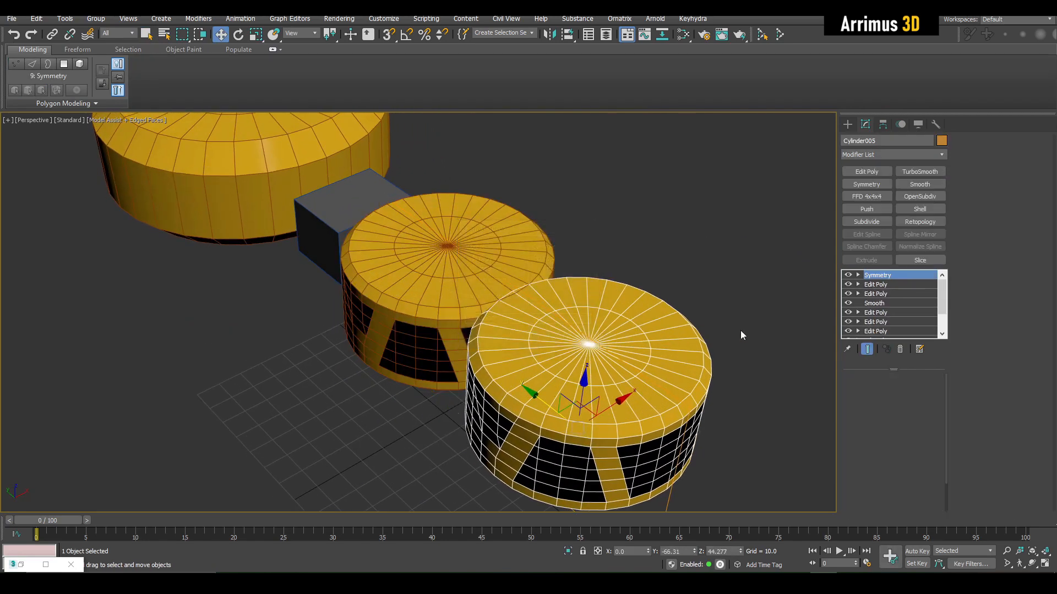
- Delete all modifiers above the base Cylinder on the copy and add a fresh Edit Poly modifier
left_click(897, 322, "shift")
right_click(893, 322)
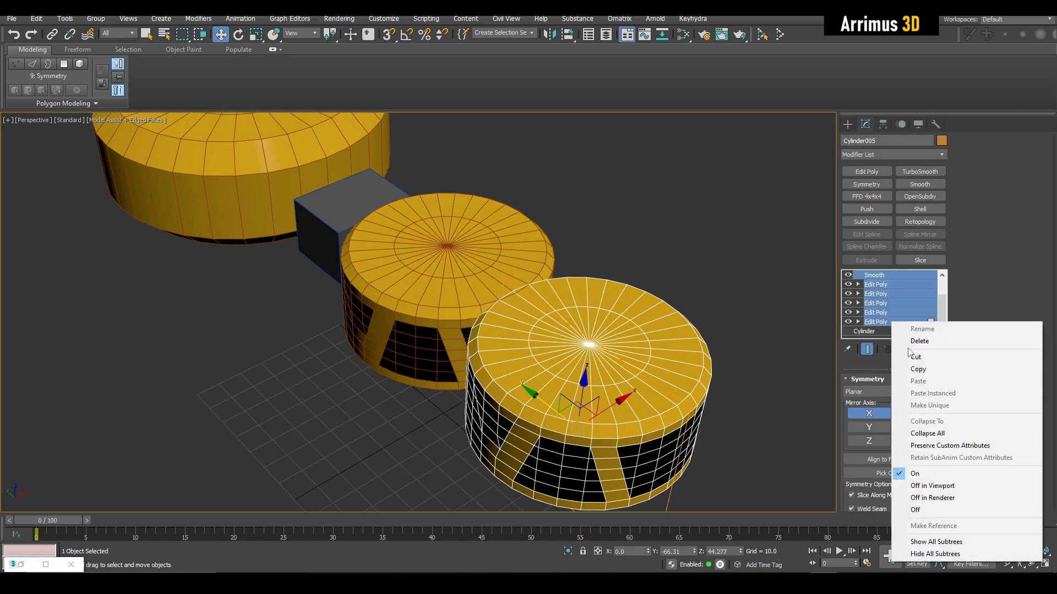
left_click(960, 337)
scroll(646, 356, "up", 1)
middle_click_drag(724, 356, 630, 344)
left_click(866, 171)
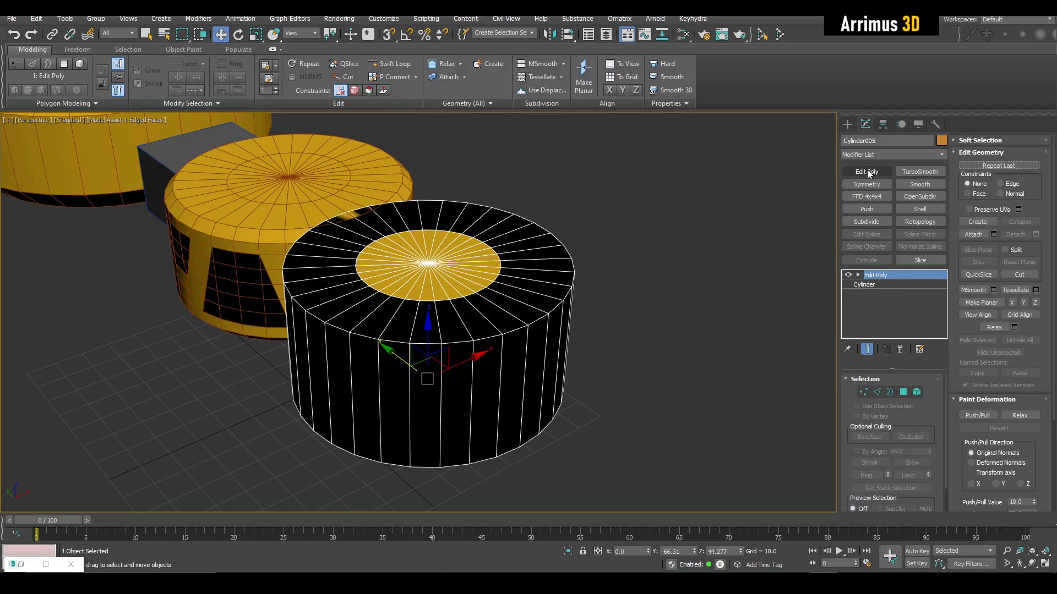
middle_click_drag(709, 245, 698, 269)
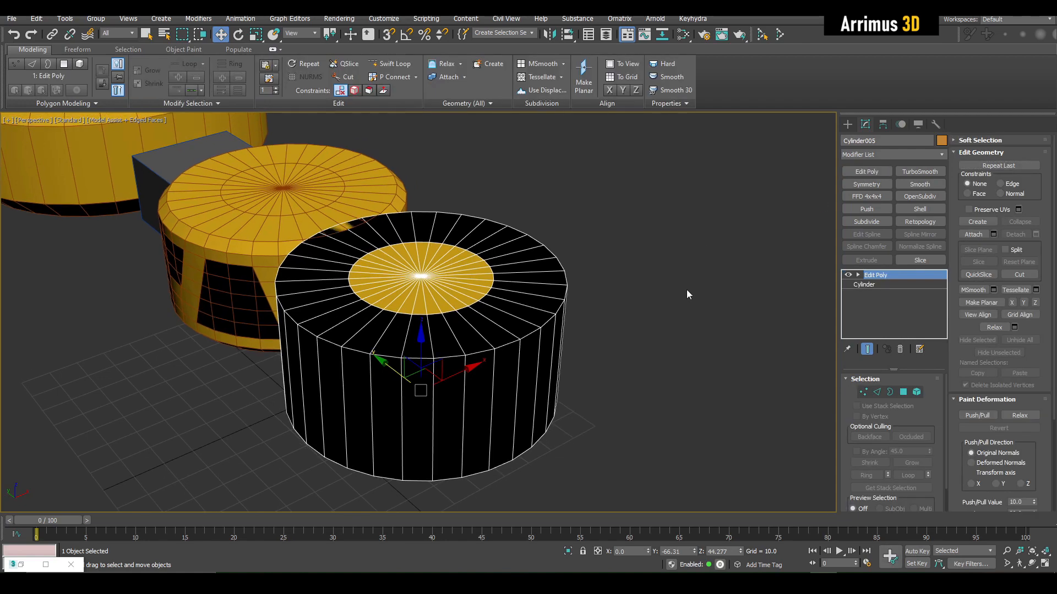
- Duplicate the yellow VRay material, change the copy's diffuse colour to red, and apply it to the cloned cylinder
key("m")
left_click_drag(493, 233, 336, 246, "shift")
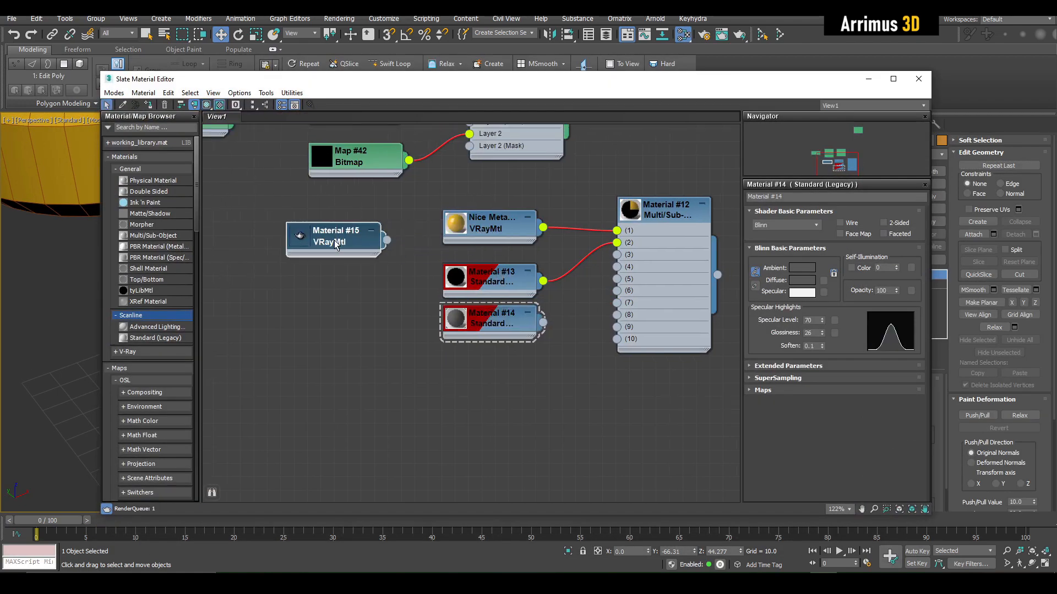
double_click(339, 245)
left_click(799, 223)
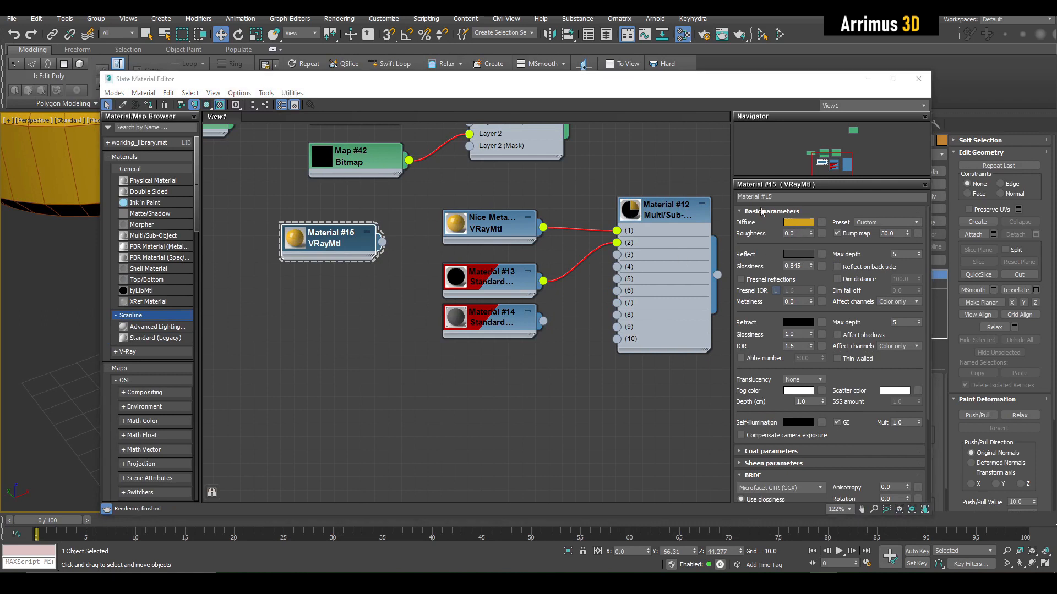
left_click_drag(417, 111, 426, 107)
left_click(407, 169)
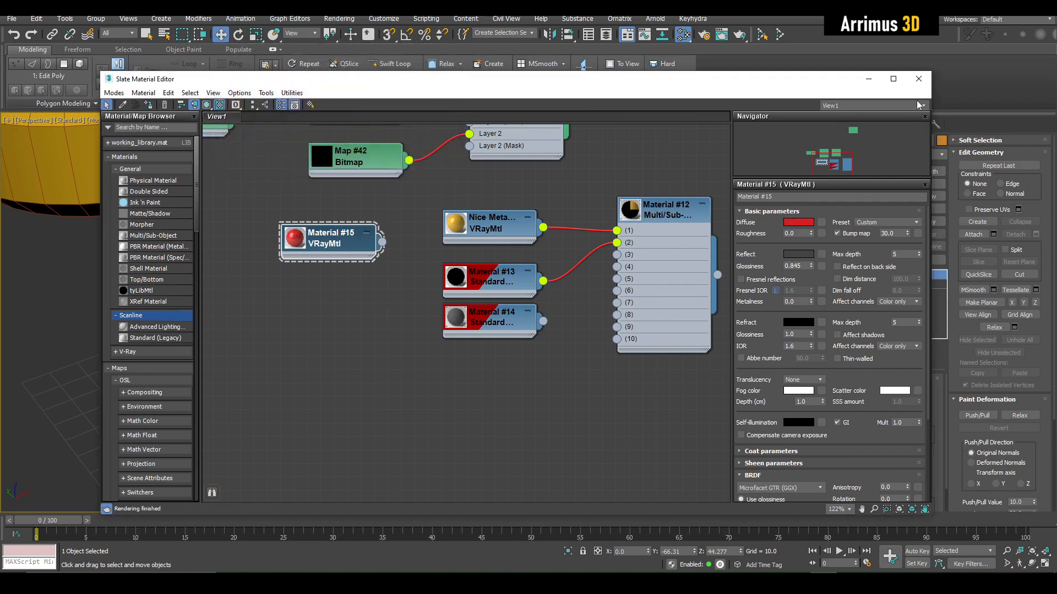
left_click(871, 81)
middle_click_drag(688, 344, 612, 317)
middle_click_drag(547, 322, 576, 304, "alt")
middle_click_drag(690, 276, 698, 282)
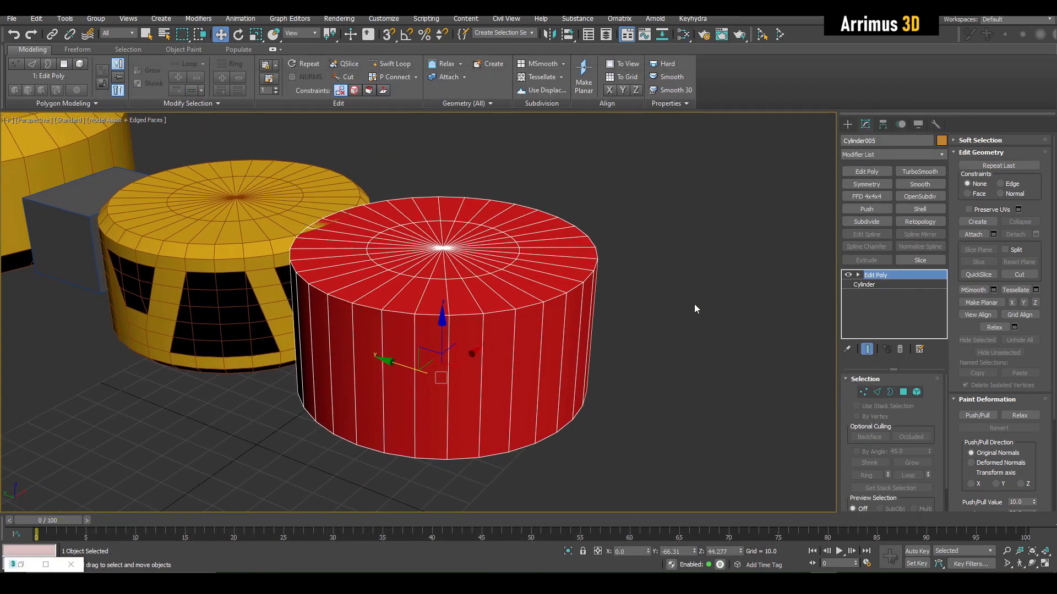
- Add an Edit Poly to the red cylinder and scale all its vertices inward in the XY plane to make it thin
key("ctrl+e")
key("1")
key("ctrl+a")
middle_click_drag(504, 293, 497, 314, "alt")
key("r")
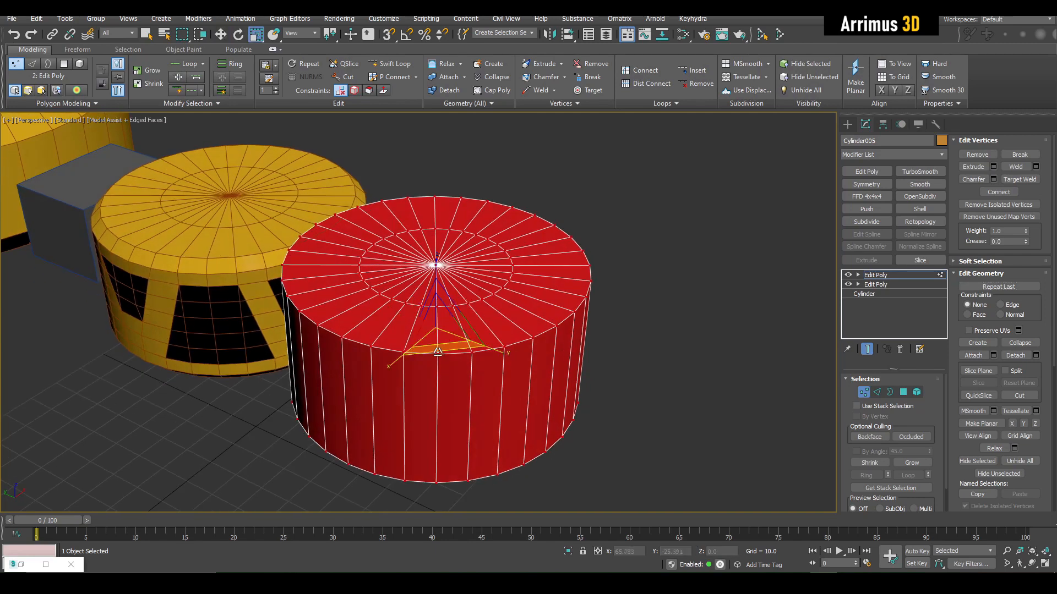
left_click_drag(439, 350, 438, 368)
middle_click_drag(429, 326, 380, 214, "alt")
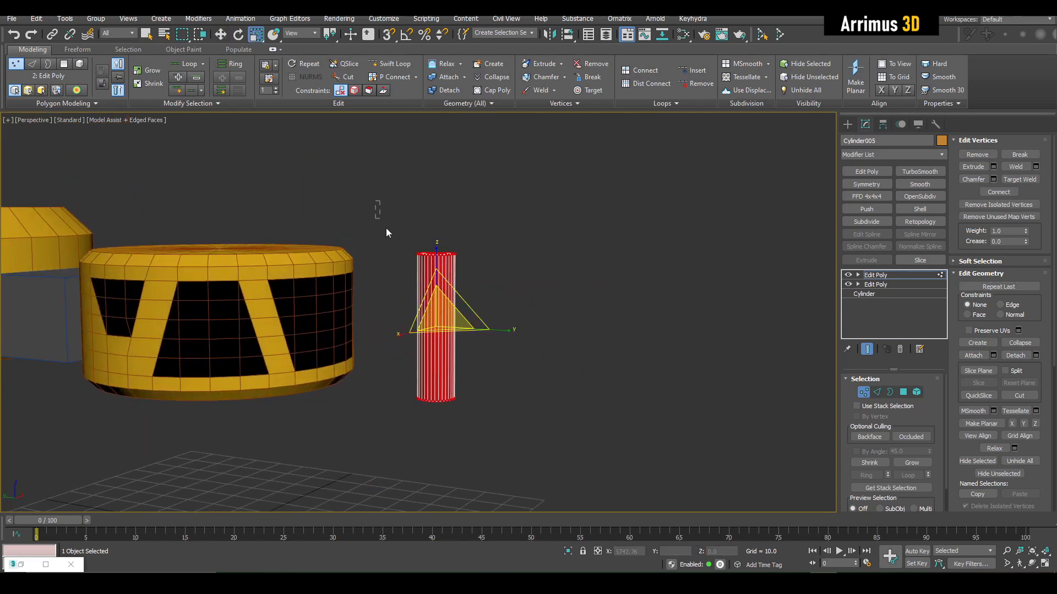
- Lower the red cylinder's upper vertices to about Z 59.4 to shorten it
left_click_drag(385, 227, 487, 286)
key("w")
left_click_drag(435, 215, 435, 295)
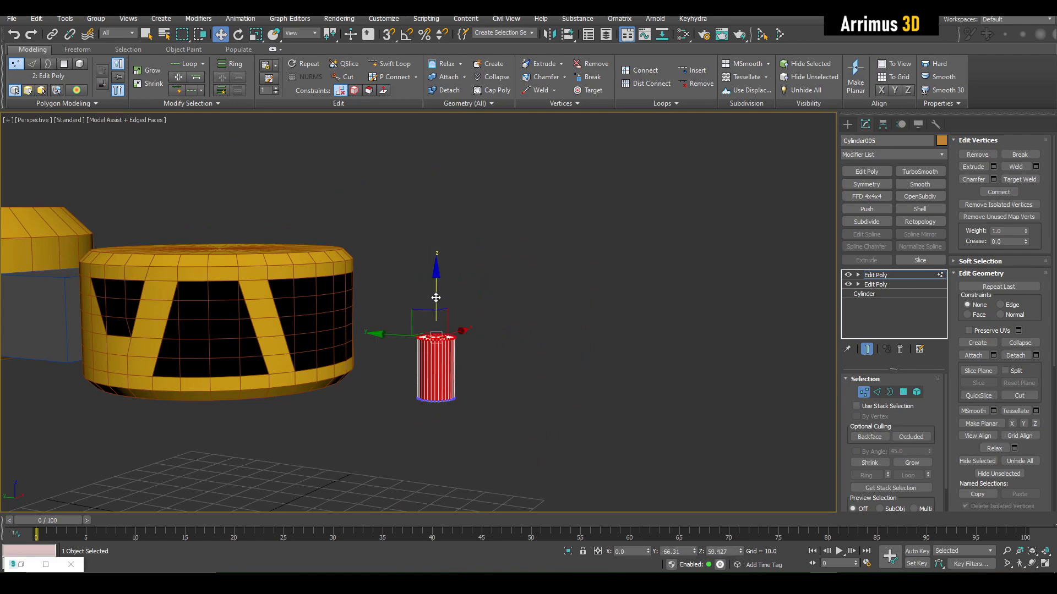
scroll(436, 298, "up", 5)
scroll(436, 298, "down", 6)
scroll(436, 297, "up", 2)
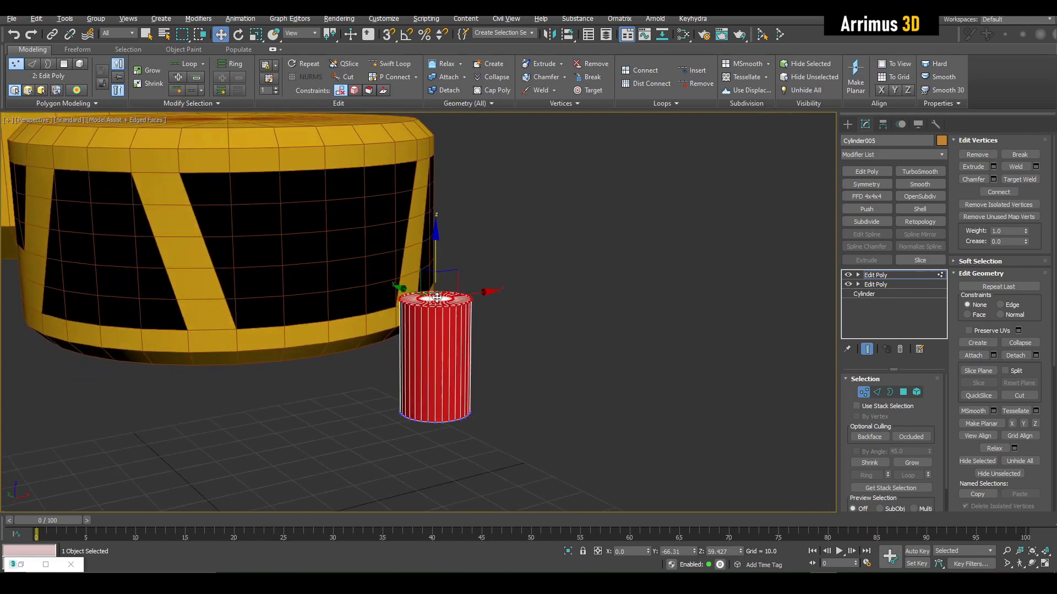
key("1")
middle_click_drag(436, 297, 470, 271, "alt")
- Examine the box, red cylinder and large yellow cylinder from several angles to judge their proportions and placement
scroll(460, 342, "down", 5)
key("q")
left_click(406, 316)
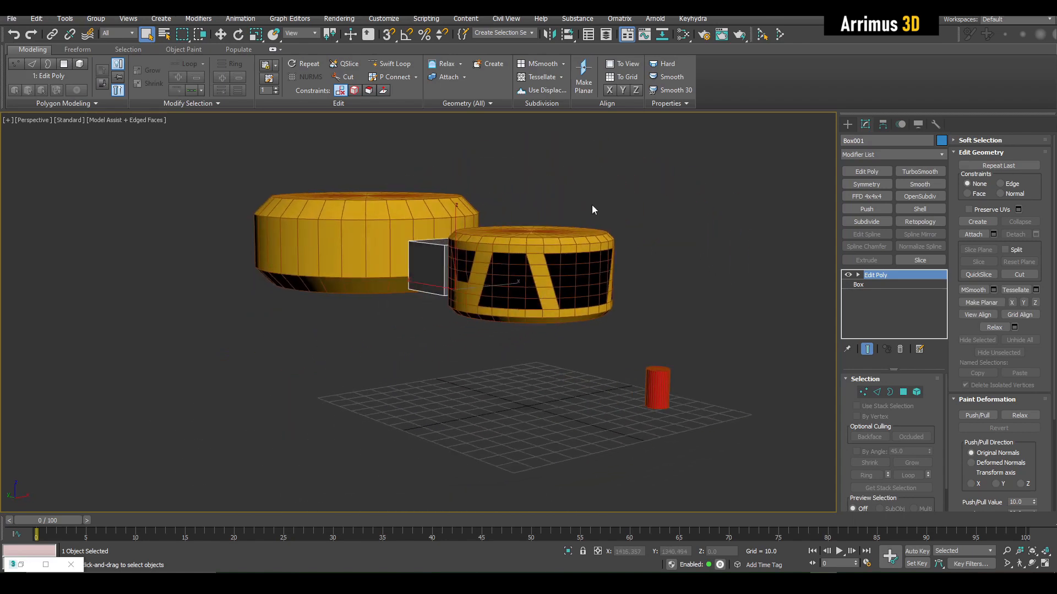
middle_click_drag(585, 244, 563, 336, "alt")
left_click(680, 355)
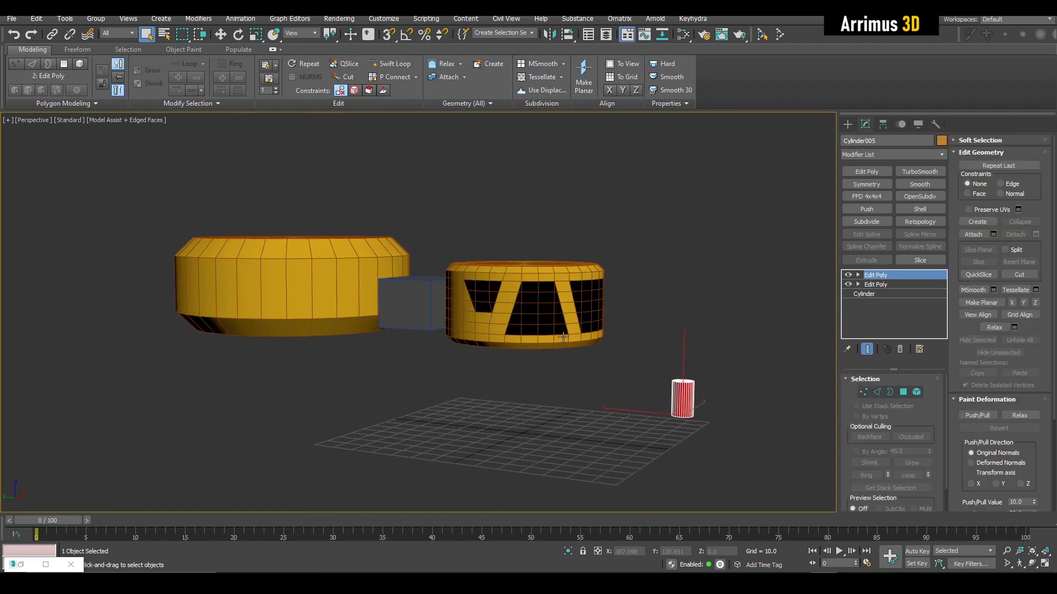
middle_click_drag(367, 274, 495, 208, "alt")
left_click(478, 276)
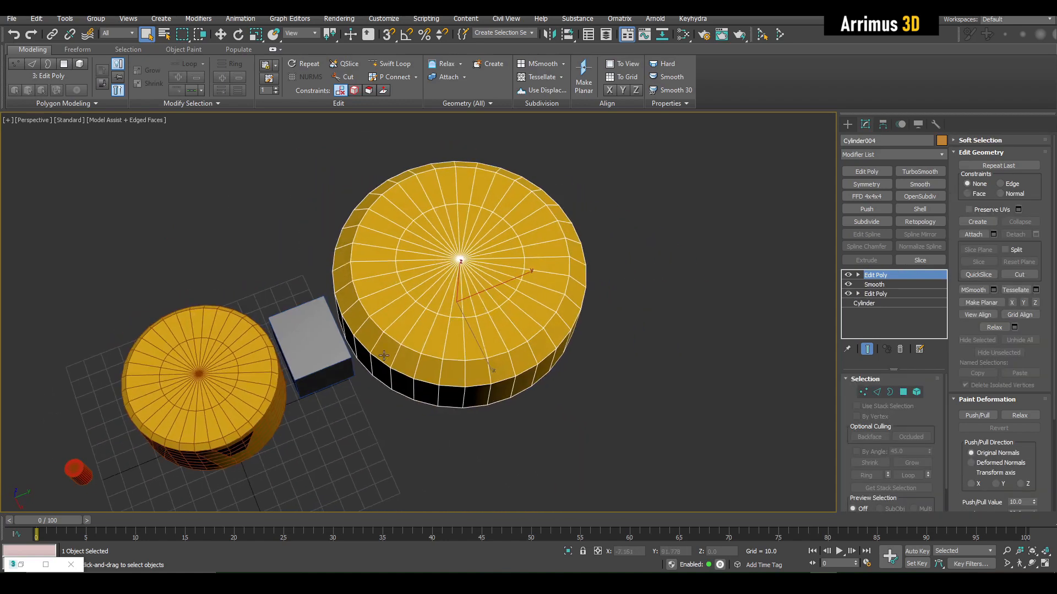
middle_click_drag(384, 356, 412, 261, "alt")
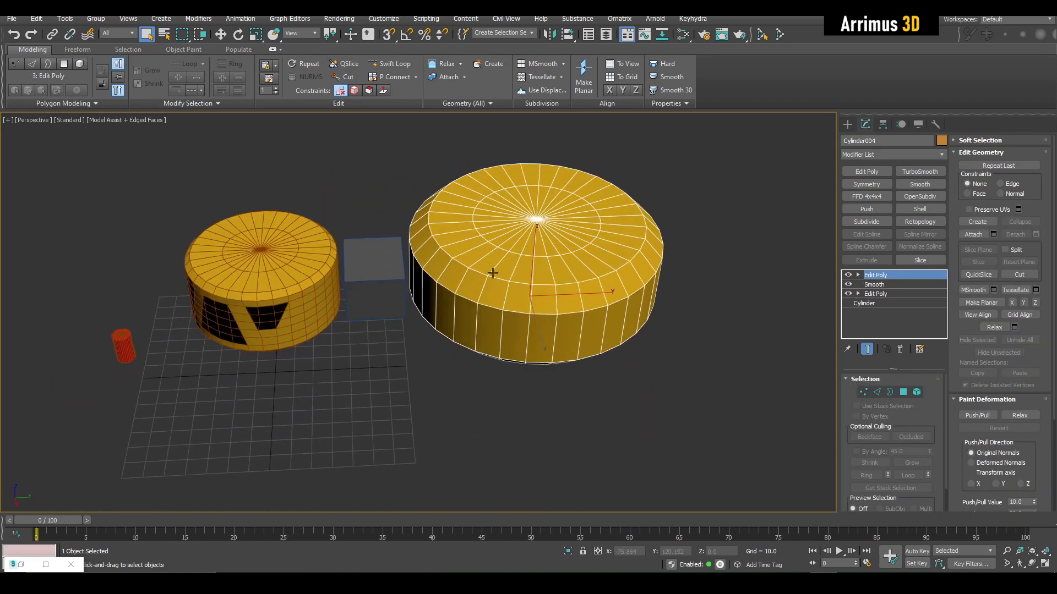
middle_click_drag(492, 273, 540, 328, "alt")
- Clone the grey box as a copy along Y to about Y 204.95, on the far side of the larger cylinder
scroll(551, 286, "down", 3)
left_click(371, 287)
key("w")
middle_click_drag(371, 287, 383, 302, "alt")
left_click_drag(387, 302, 597, 301, "shift")
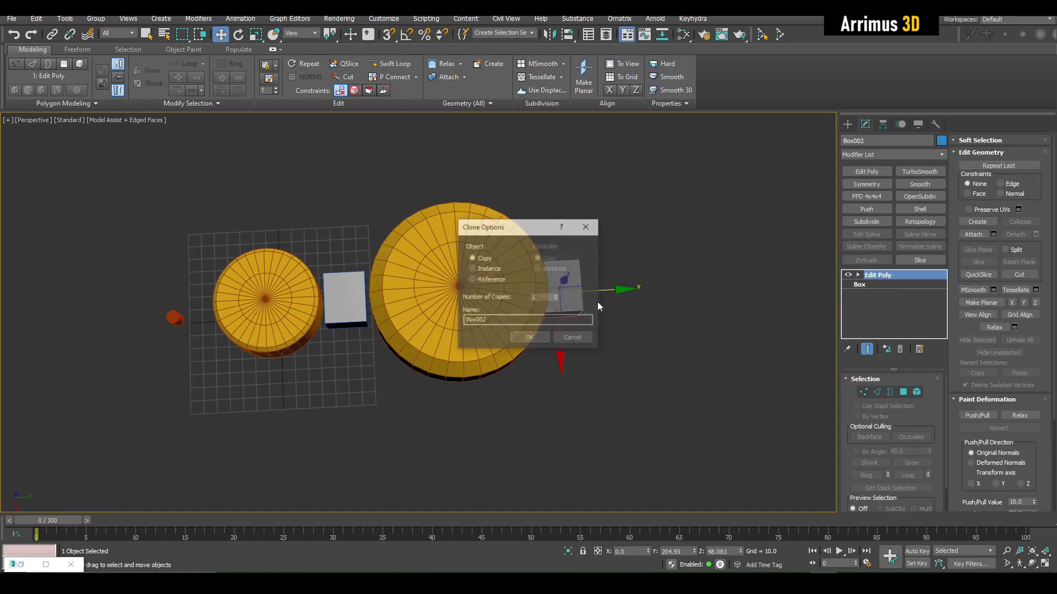
left_click(531, 340)
- Raise the box copy to about Z 56.6 and scale its vertices along X to narrow it
key("z")
middle_click_drag(500, 323, 443, 271, "alt")
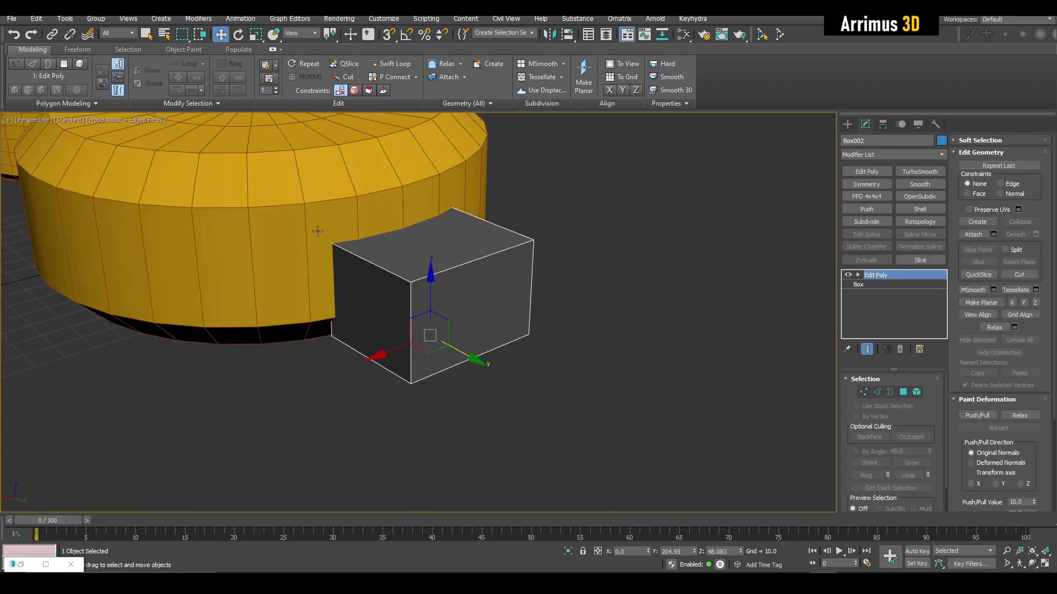
middle_click_drag(318, 232, 468, 281, "alt")
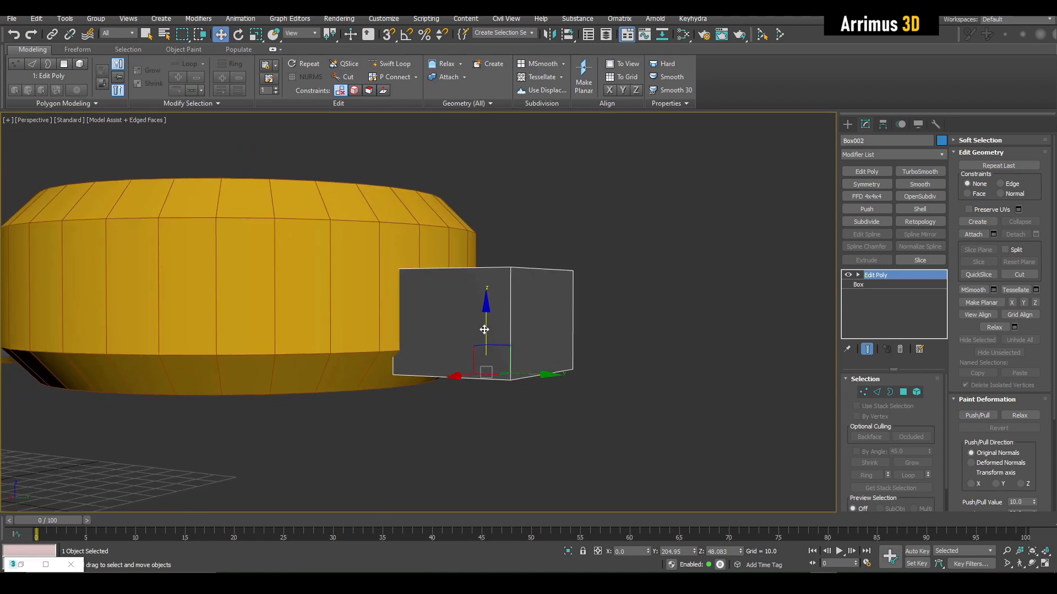
left_click_drag(484, 329, 483, 294)
key("1")
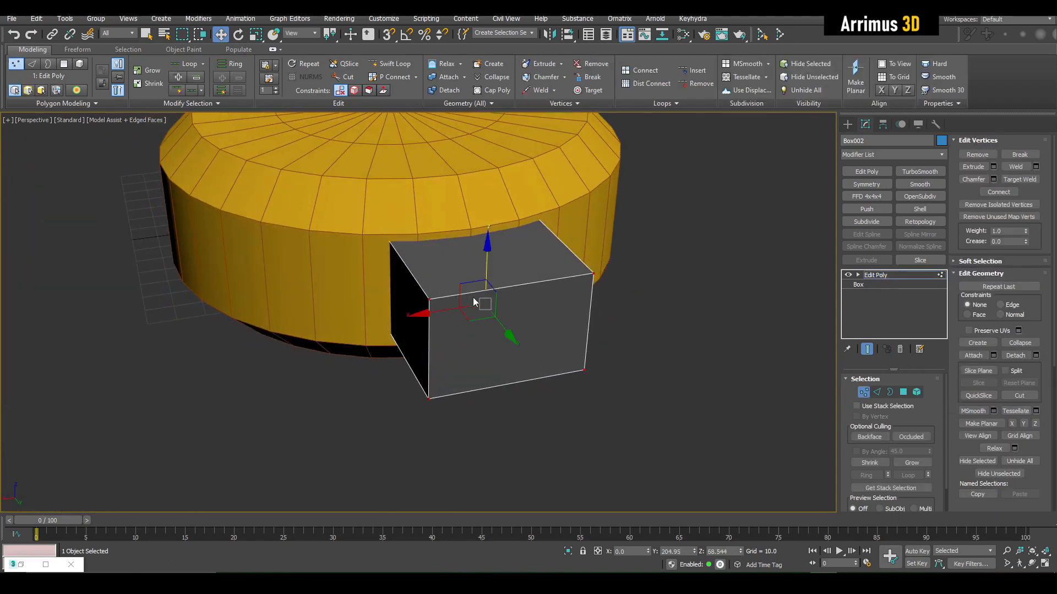
key("r")
left_click_drag(426, 315, 456, 313)
- Pull the box copy's outer end face outward along Y to lengthen the box
key("4")
left_click(491, 314)
middle_click_drag(491, 313, 560, 306, "alt")
key("w")
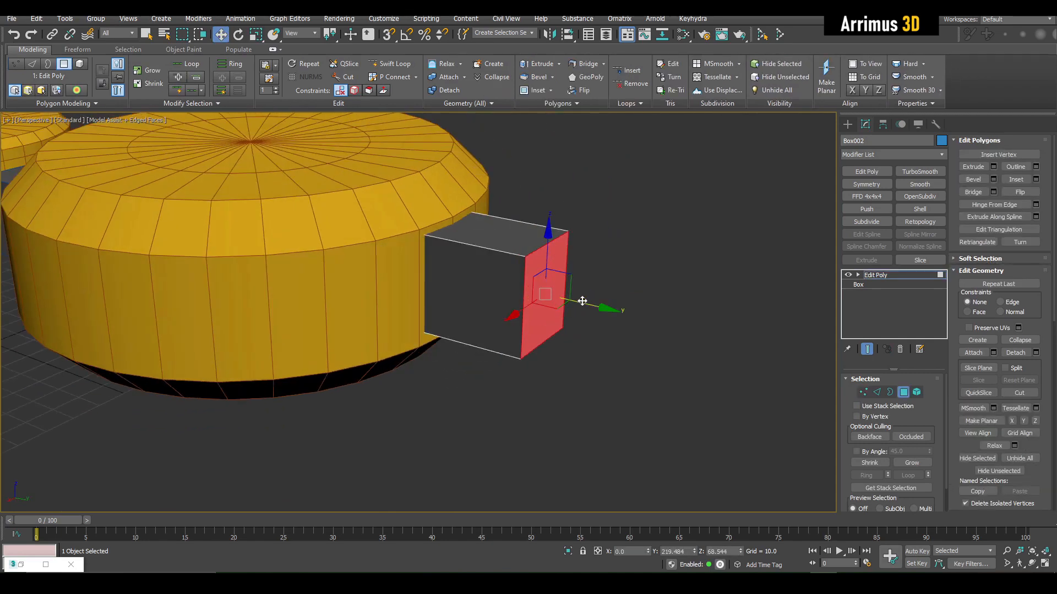
left_click_drag(583, 301, 696, 331)
scroll(614, 313, "down", 3)
key("4")
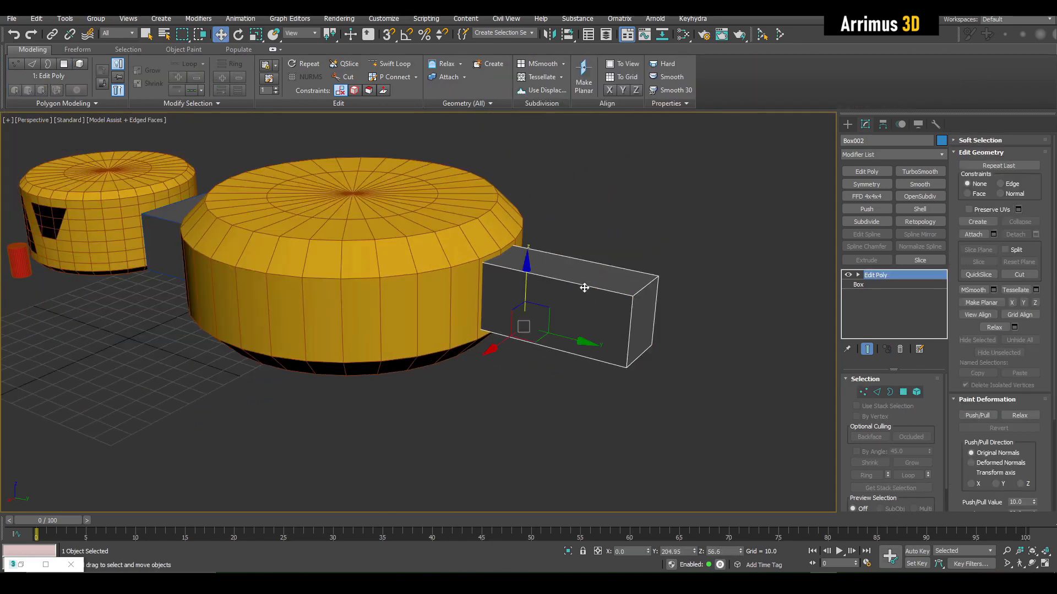
- Raise the box copy's top face to about Z 94.7, above the larger cylinder's chamfer
key("4")
left_click(569, 265)
left_click_drag(567, 229, 573, 190)
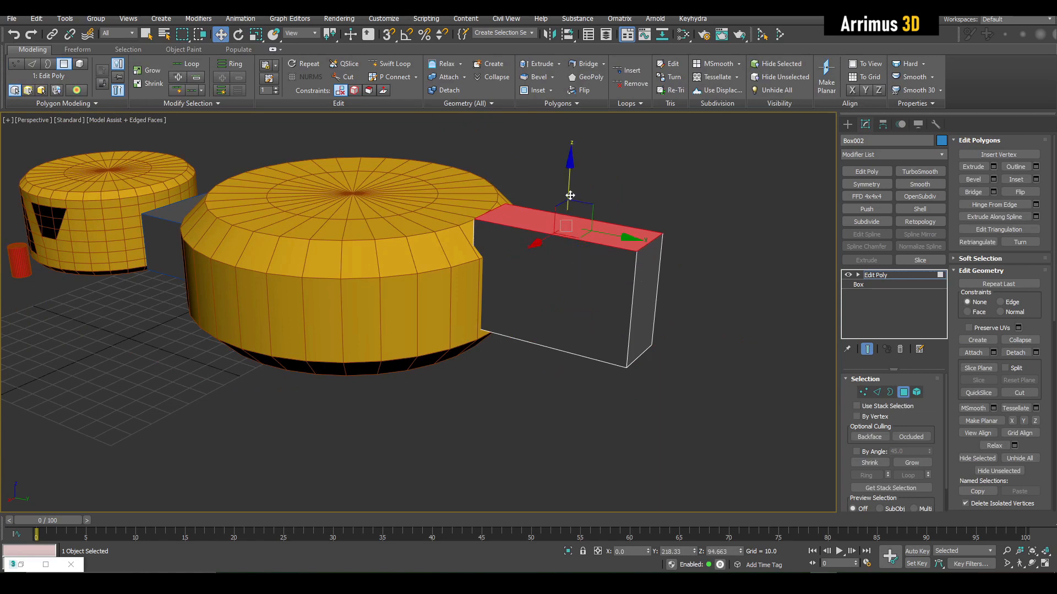
- Move the box copy's inner end face along Y further into the larger cylinder
middle_click_drag(490, 218, 544, 253, "alt")
key("q")
left_click(435, 236)
key("w")
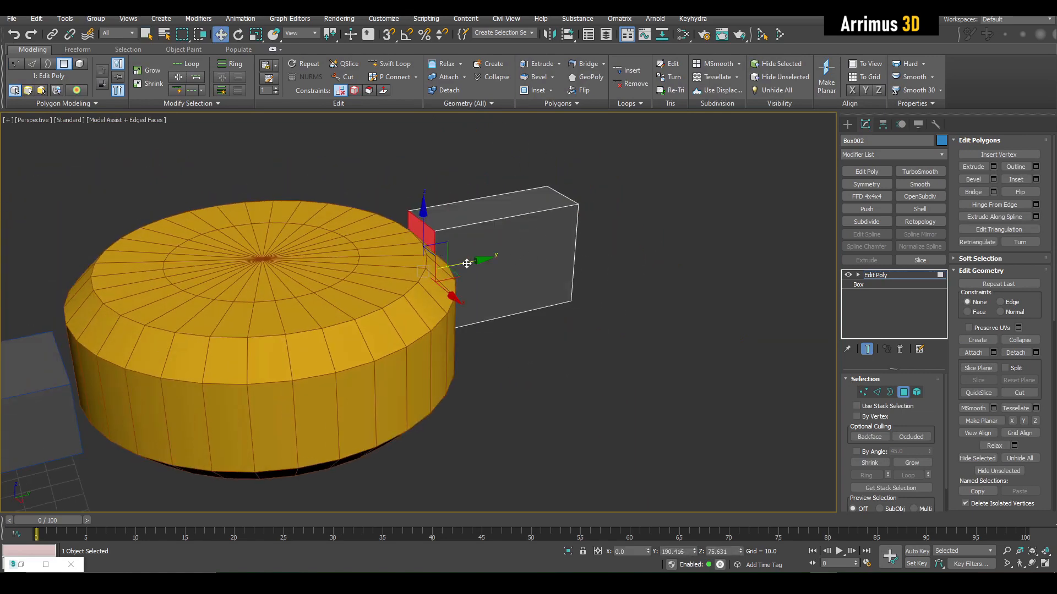
left_click_drag(467, 263, 429, 267)
scroll(379, 234, "up", 3)
- Isolate the box copy and chamfer its upper inner edge into a wide sloped face
middle_click_drag(379, 234, 395, 265)
key("q")
key("2")
left_click(390, 235)
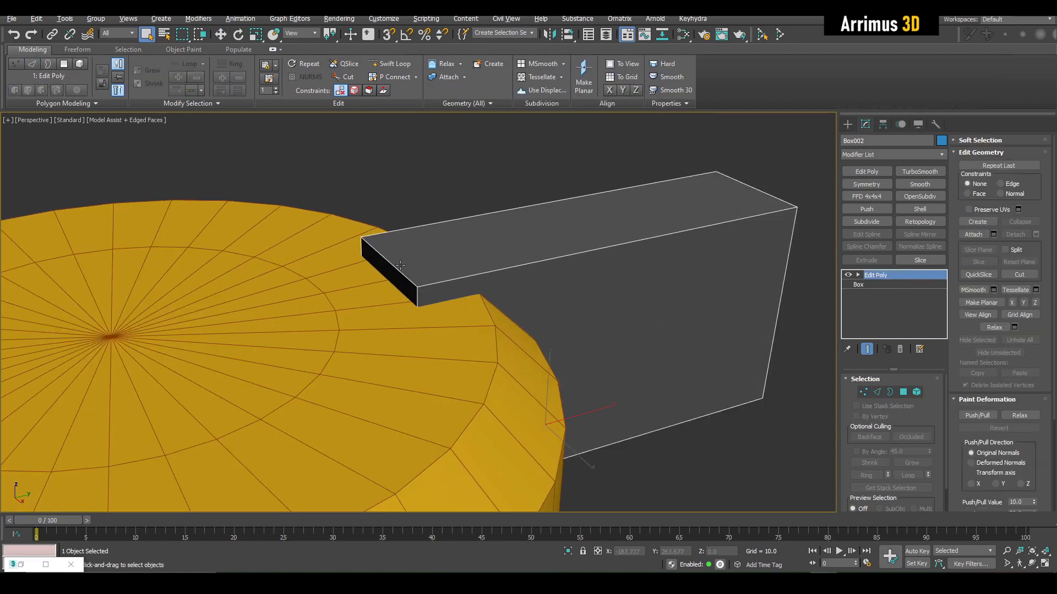
key("alt+q")
middle_click_drag(185, 244, 271, 265)
key("ctrl+shift+c")
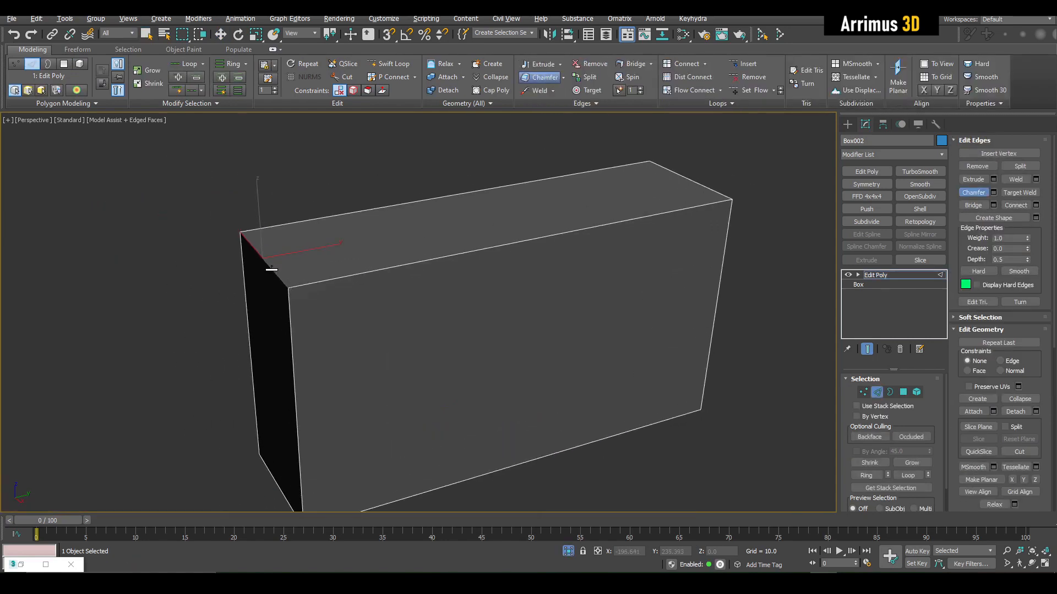
left_click_drag(272, 269, 226, 259)
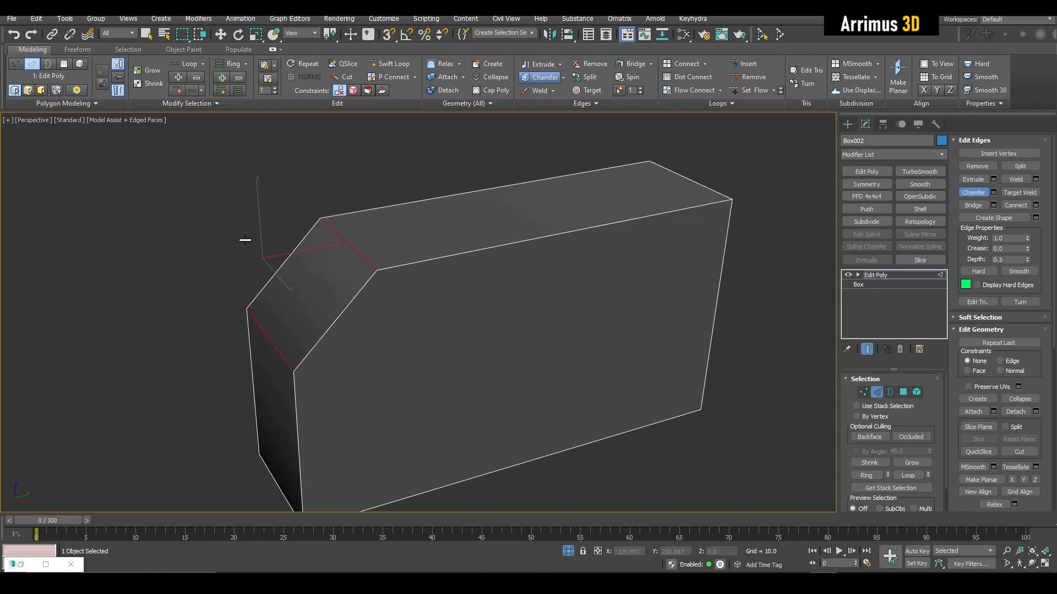
- Add a Smooth modifier and another Edit Poly on top of the chamfered box
middle_click_drag(457, 276, 575, 242, "alt")
key("2")
middle_click_drag(771, 201, 632, 204, "alt")
left_click(932, 185)
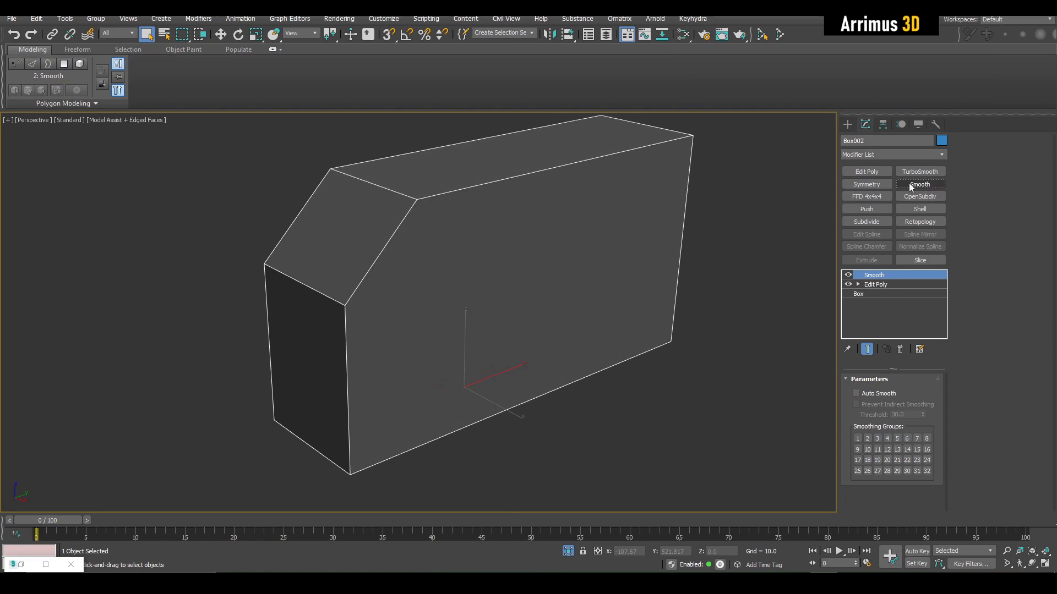
left_click(875, 170)
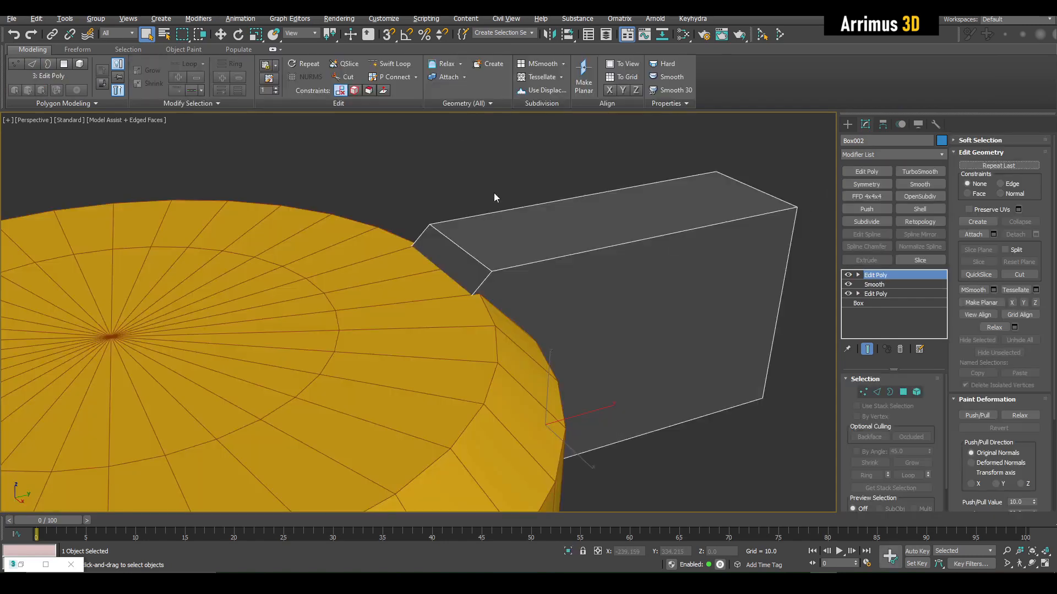
scroll(498, 248, "up", 2)
scroll(501, 292, "down", 3)
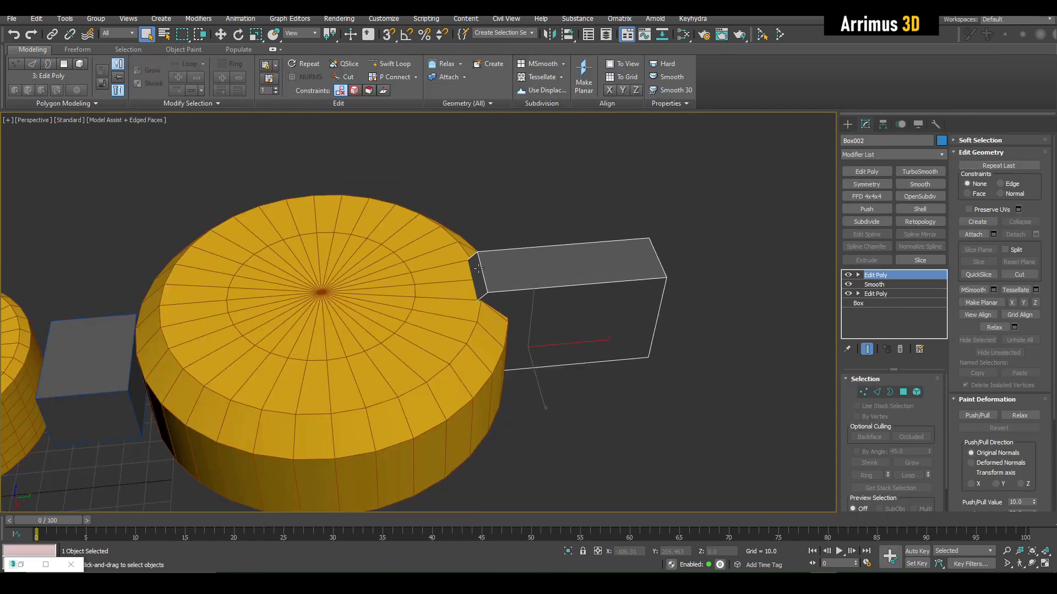
- Isolate the chamfered box and insert a horizontal edge loop around it level with the chamfer's lower edge
middle_click_drag(491, 278, 462, 250, "alt")
middle_click_drag(573, 391, 478, 332)
scroll(515, 340, "up", 3)
key("1")
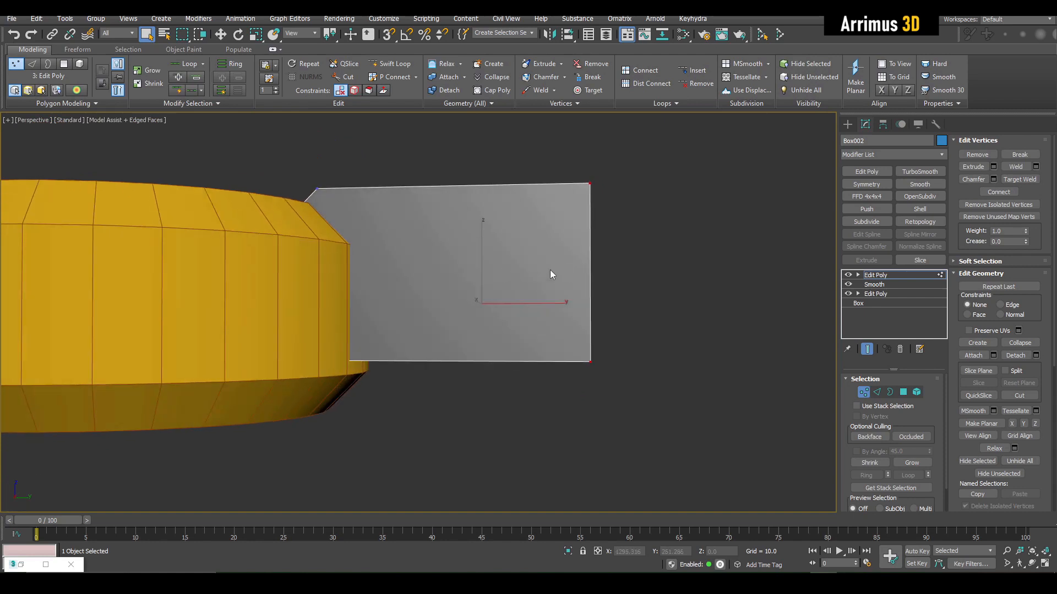
middle_click_drag(547, 269, 563, 283)
middle_click_drag(563, 283, 487, 280, "alt")
key("1")
key("alt+q")
scroll(479, 297, "down", 4)
key("1")
key("alt+c")
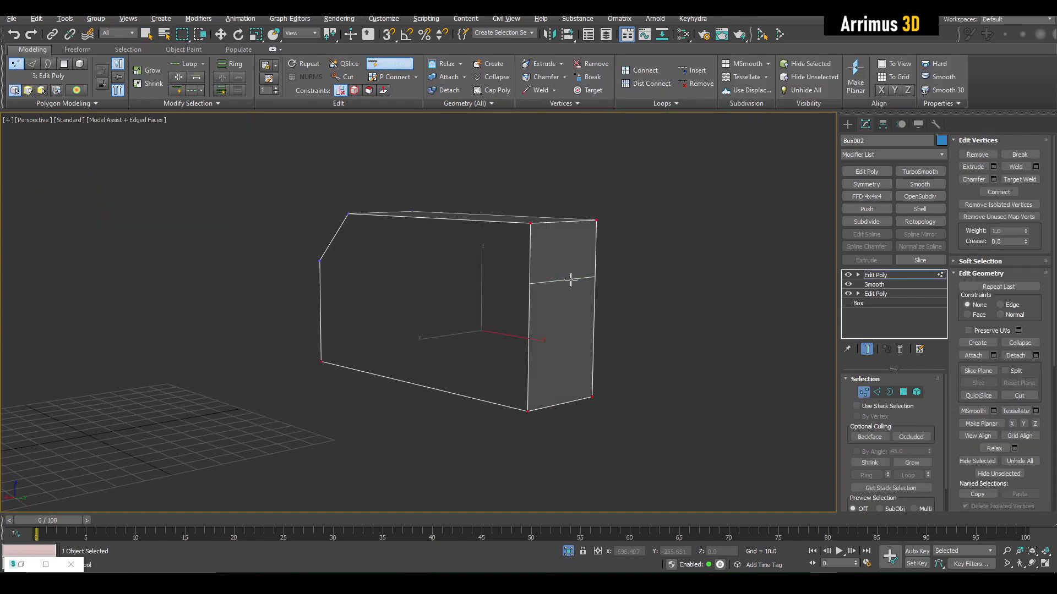
left_click(556, 275)
right_click(525, 283)
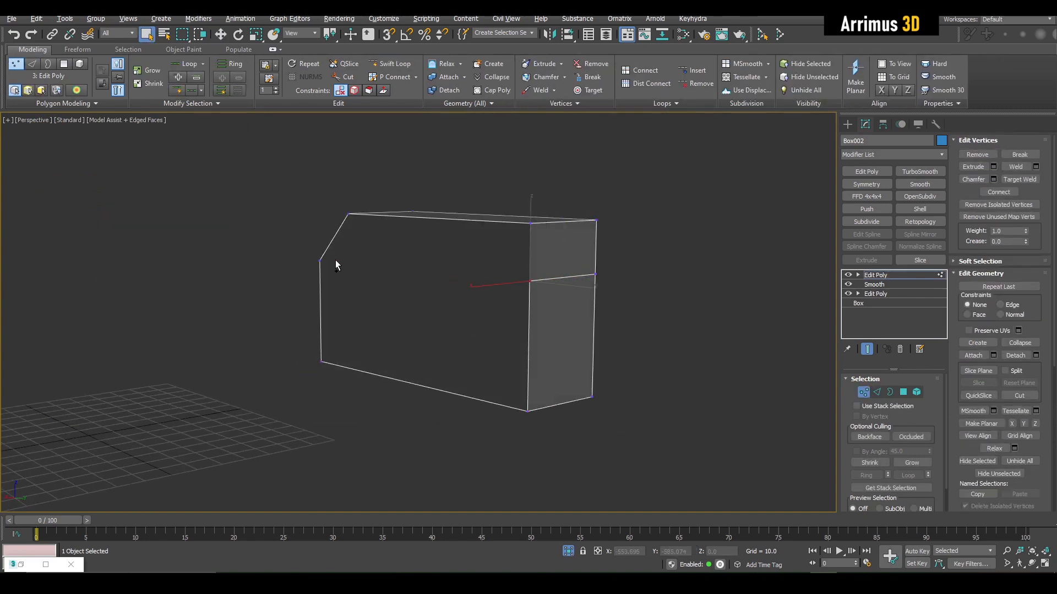
- Insert a vertical edge loop near the chamfered end and shift it along Y closer to the chamfer
middle_click_drag(435, 302, 505, 296, "alt")
left_click(497, 290)
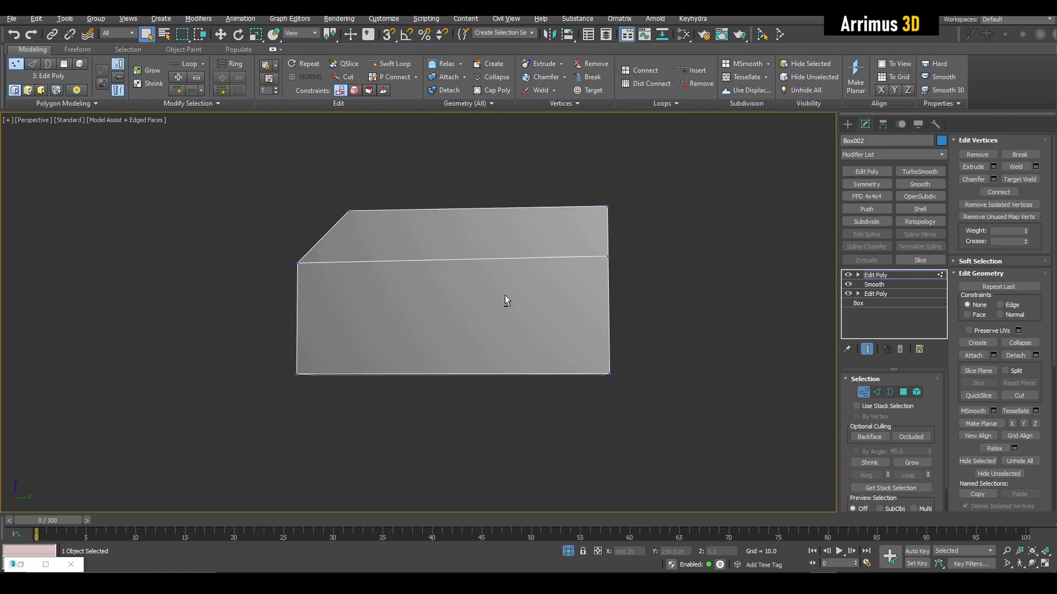
left_click(371, 263)
key("2")
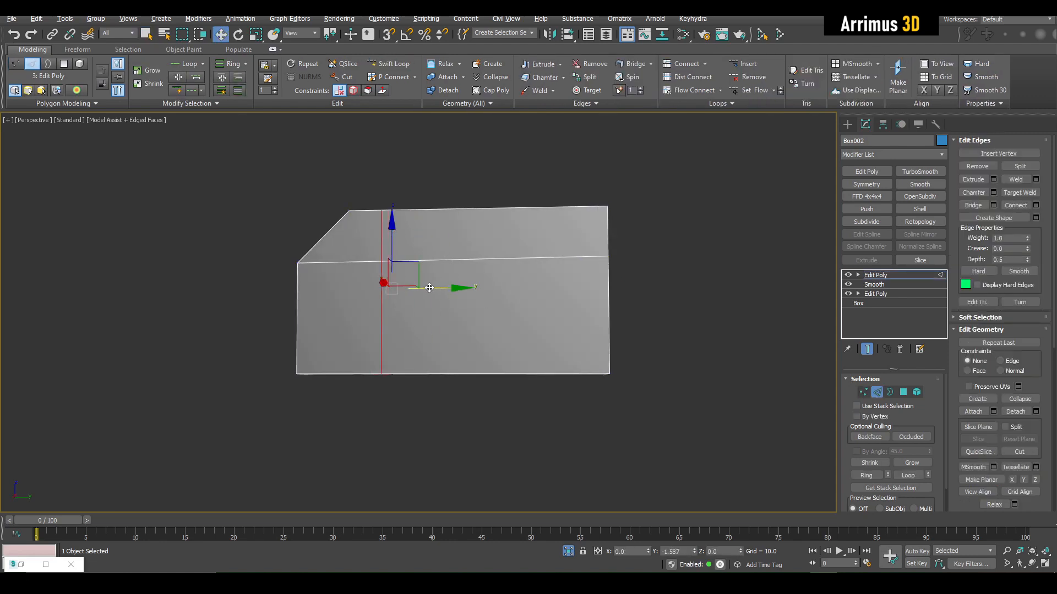
key("q")
left_click(523, 319)
middle_click_drag(517, 319, 376, 361)
- Insert a second horizontal edge loop about midway up the box and a vertical loop near the middle of its length
scroll(462, 312, "up", 2)
key("1")
key("alt+c")
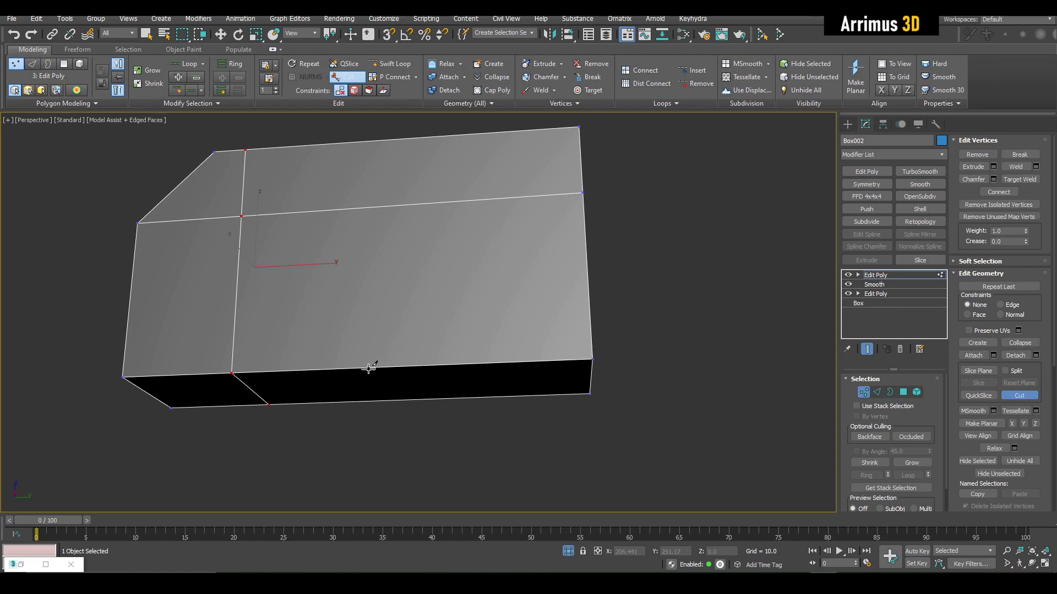
right_click(407, 338)
key("alt+1")
left_click(493, 280)
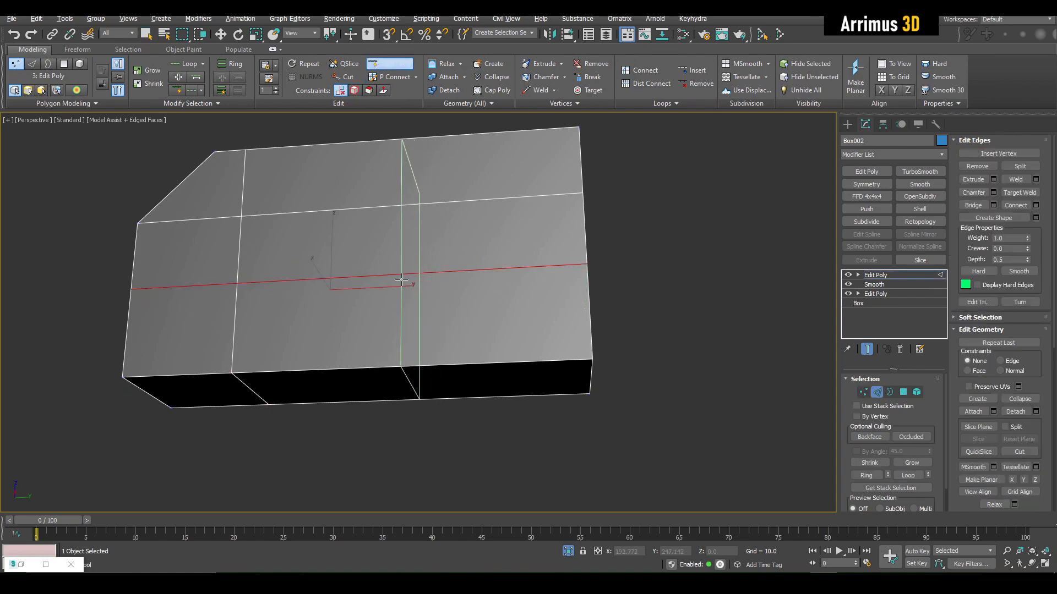
left_click(401, 280)
key("w")
middle_click_drag(414, 319, 456, 304, "alt")
- Move the bottom vertices of the middle vertical loop about 12.5 units along Y toward the chamfered end
key("1")
left_click_drag(380, 355, 442, 409)
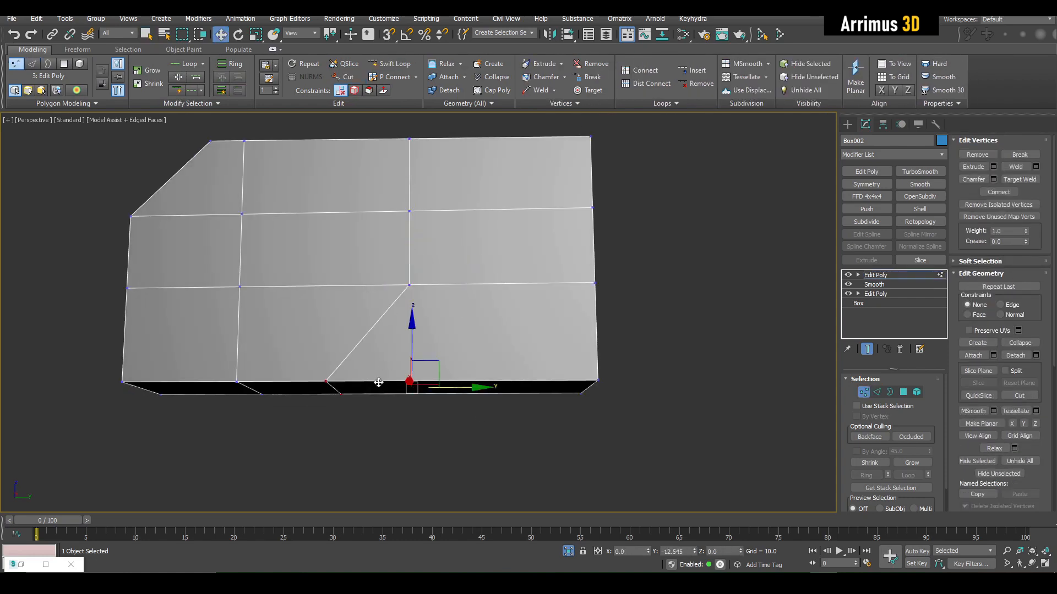
left_click_drag(379, 382, 376, 382)
left_click(490, 319)
- Push the lower outer side face about 22.8 units along X through the box to cut away that section
middle_click_drag(533, 309, 419, 289)
key("4")
left_click(503, 334)
left_click_drag(398, 243, 488, 326)
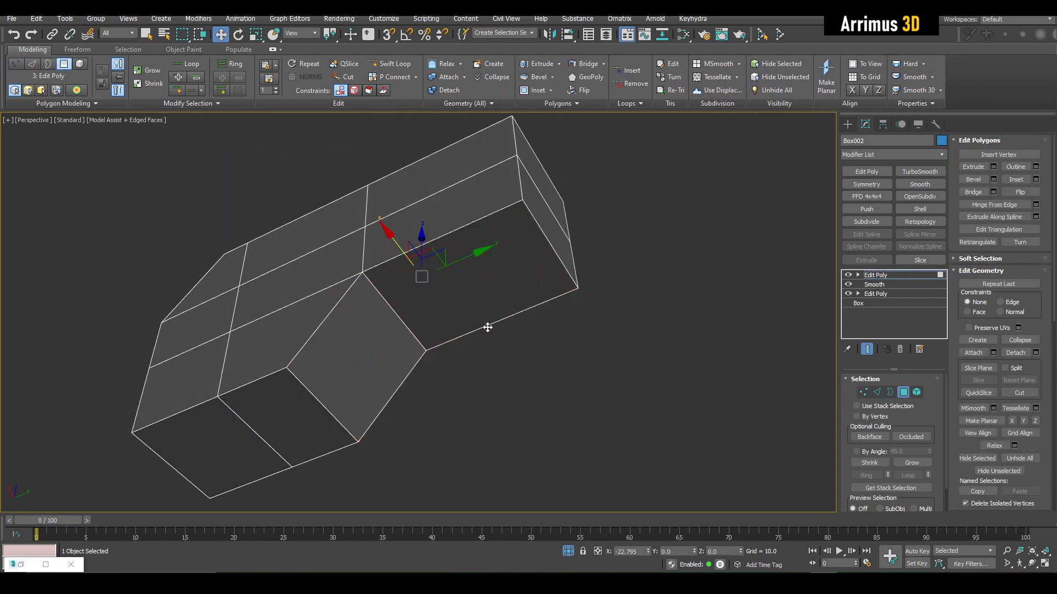
mouse_move(494, 334)
middle_mouse_down("alt")
mouse_move(512, 330)
mouse_move(526, 354)
mouse_move(435, 306)
mouse_move(413, 229)
mouse_move(443, 299)
middle_mouse_up("alt")
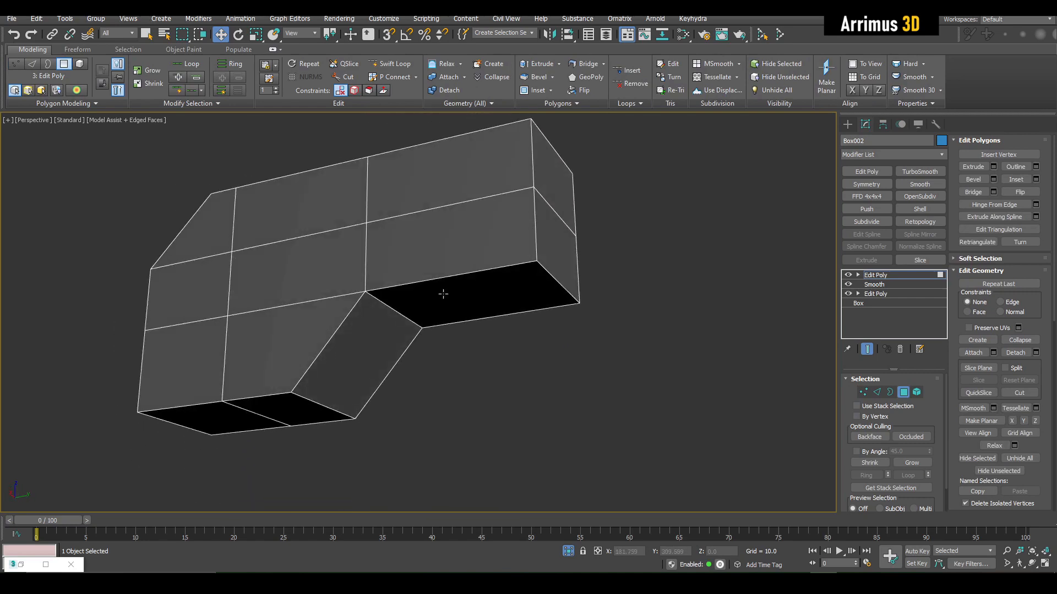
- Add TurboSmooth to the notched box with 2 iterations and return to the Edit Poly beneath it
key("4")
key("q")
left_click(919, 172)
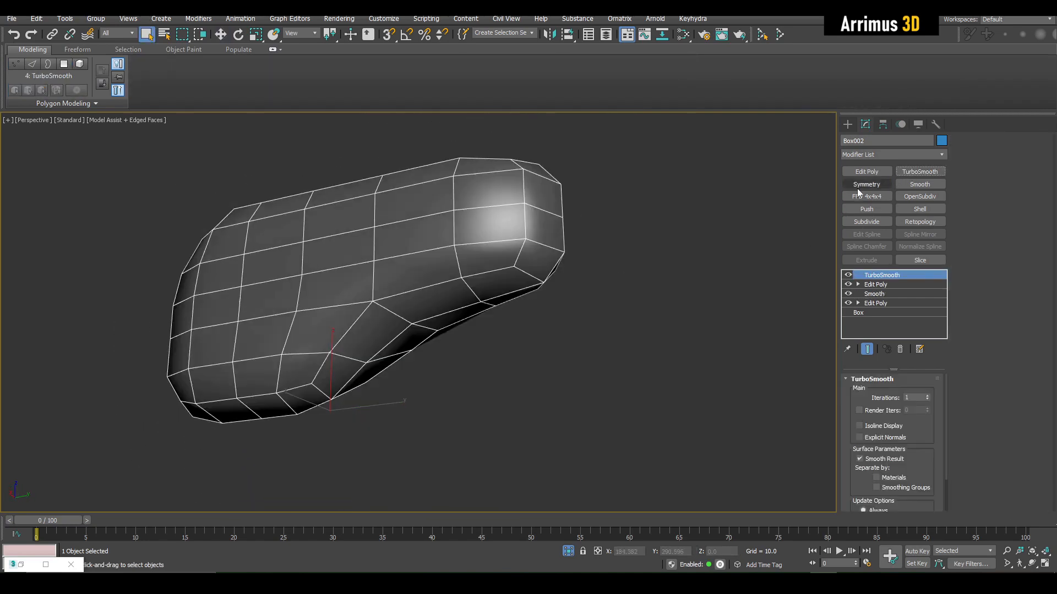
middle_click_drag(444, 302, 472, 269, "alt")
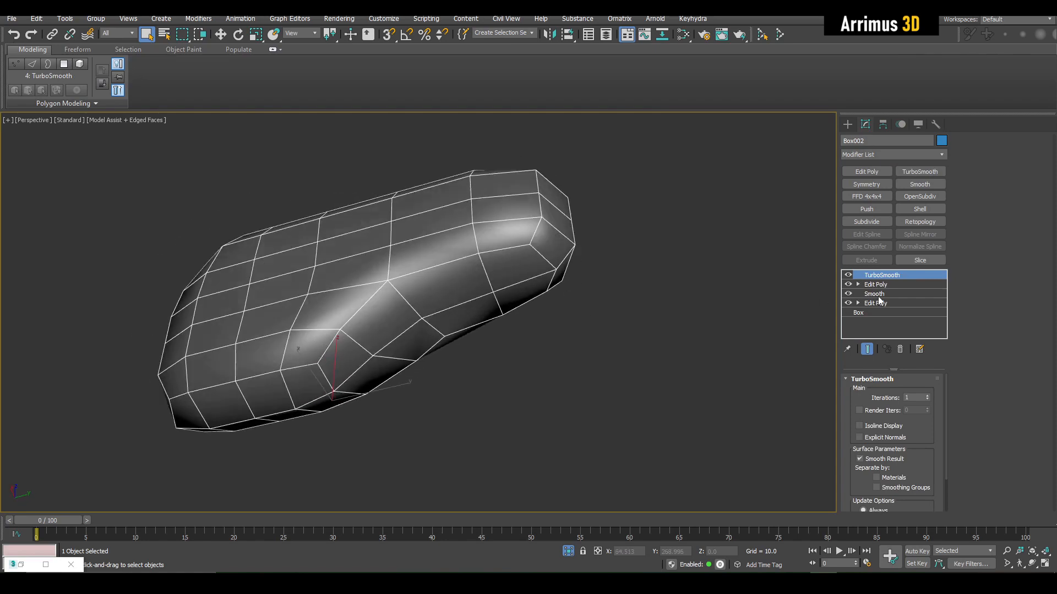
middle_click_drag(616, 282, 531, 288, "alt")
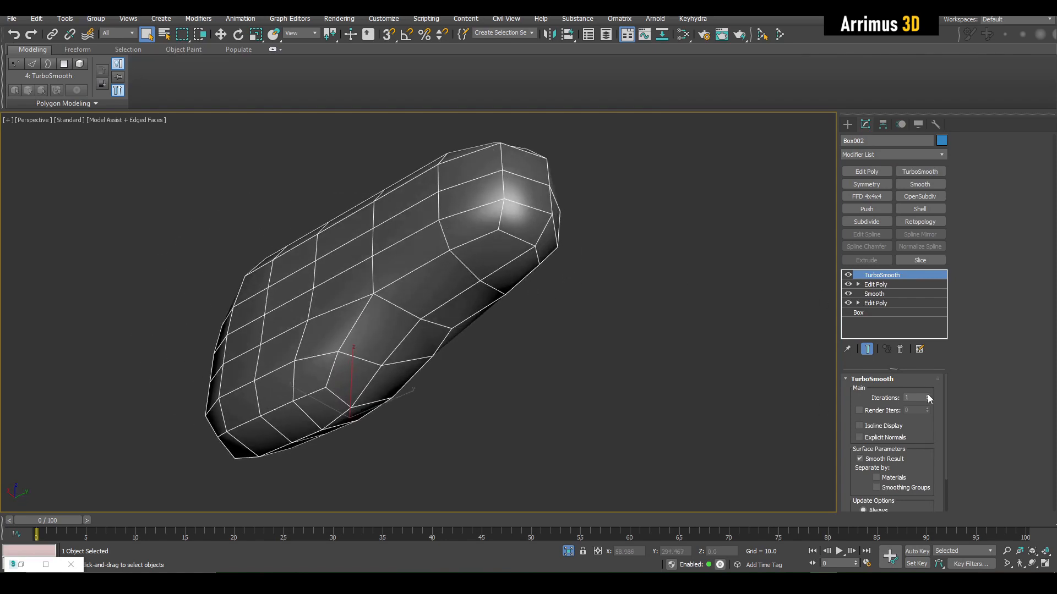
left_click(928, 395)
middle_click_drag(422, 283, 528, 272, "alt")
left_click(881, 284)
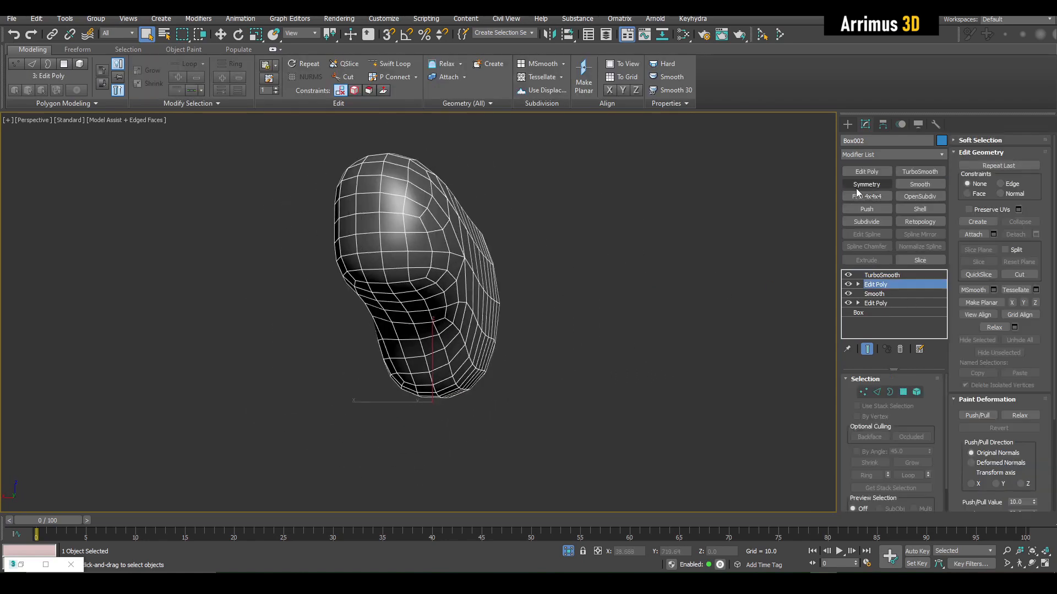
- Add an X-axis Symmetry modifier beneath TurboSmooth on the notched box and compare the shape with smoothing off and on
left_click(865, 185)
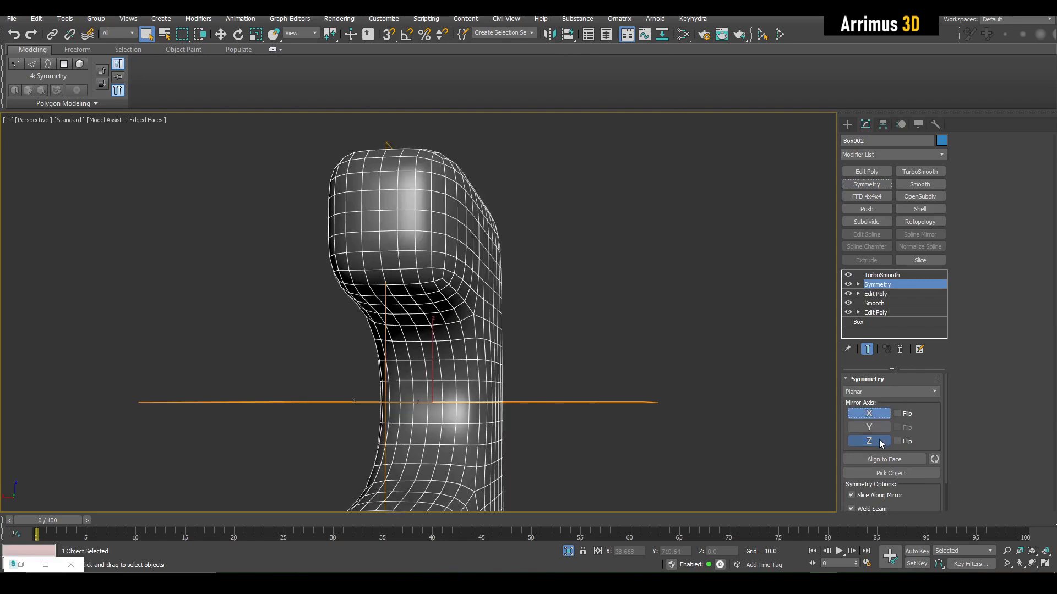
left_click(869, 413)
middle_click_drag(596, 333, 478, 305, "alt")
left_click(848, 275)
left_click(847, 274)
left_click(847, 275)
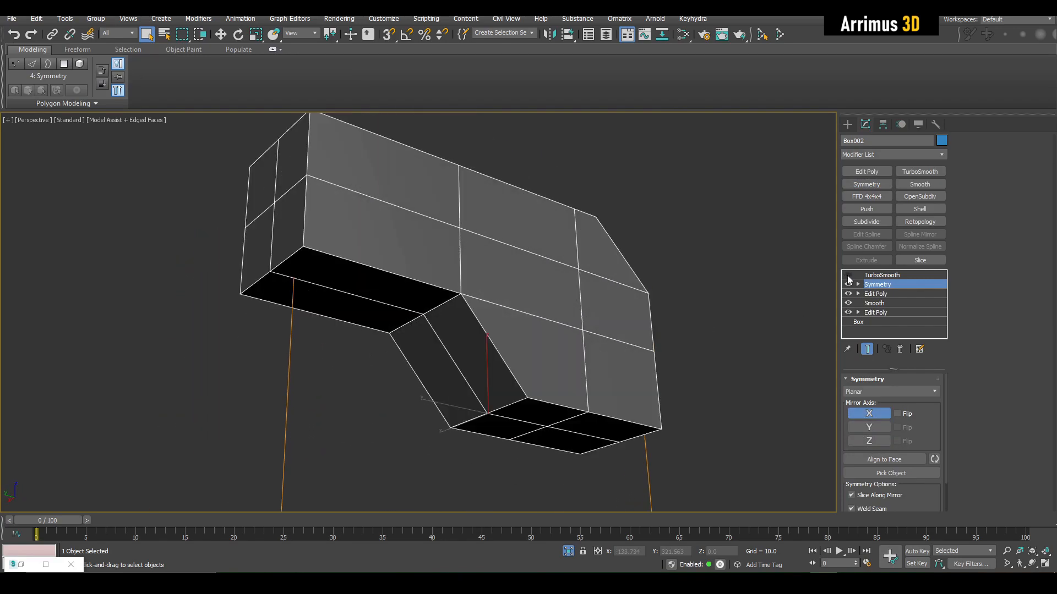
left_click(848, 275)
middle_click_drag(628, 341, 564, 326, "alt")
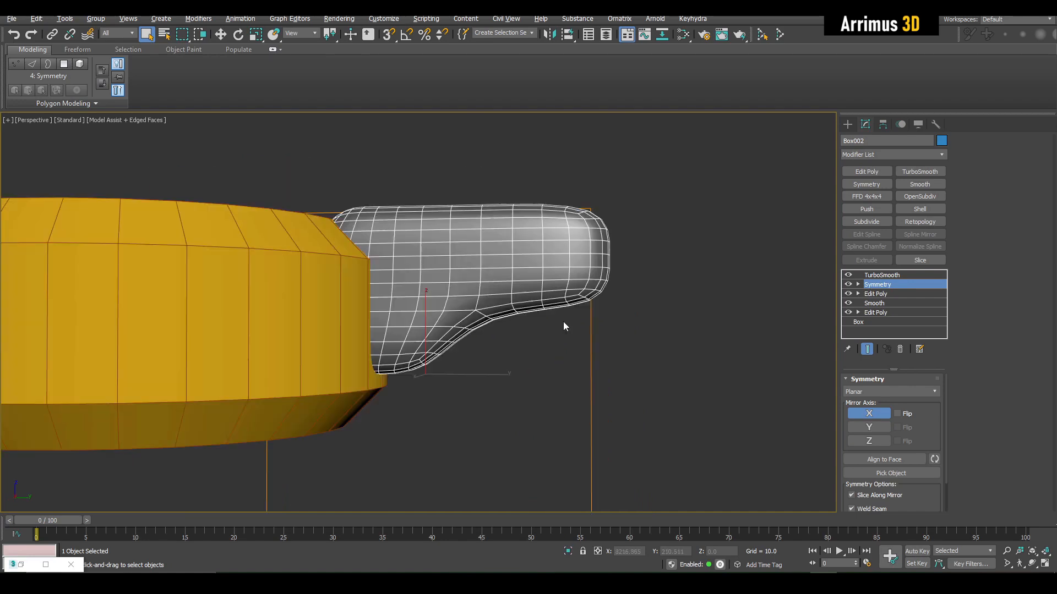
- Turn off the TurboSmooth effect on the notched box and deselect it
left_click(847, 274)
middle_click_drag(732, 300, 575, 280, "alt")
left_click(691, 323)
- Examine the whole arm assembly from the side, front and above
scroll(631, 320, "down", 5)
scroll(575, 279, "up", 3)
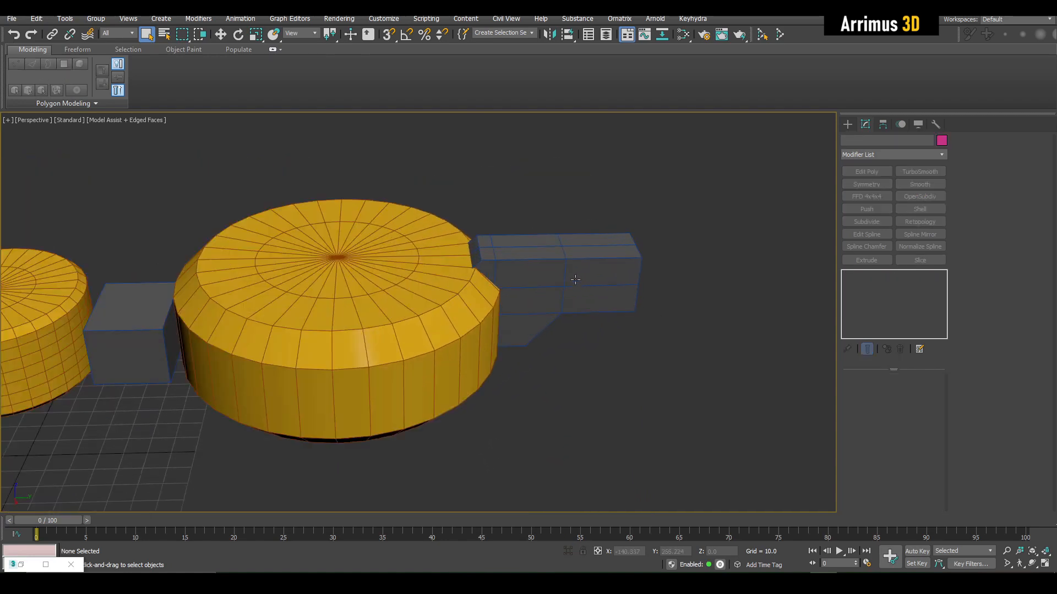
left_click(575, 280)
key("w")
left_click_drag(571, 332, 548, 330)
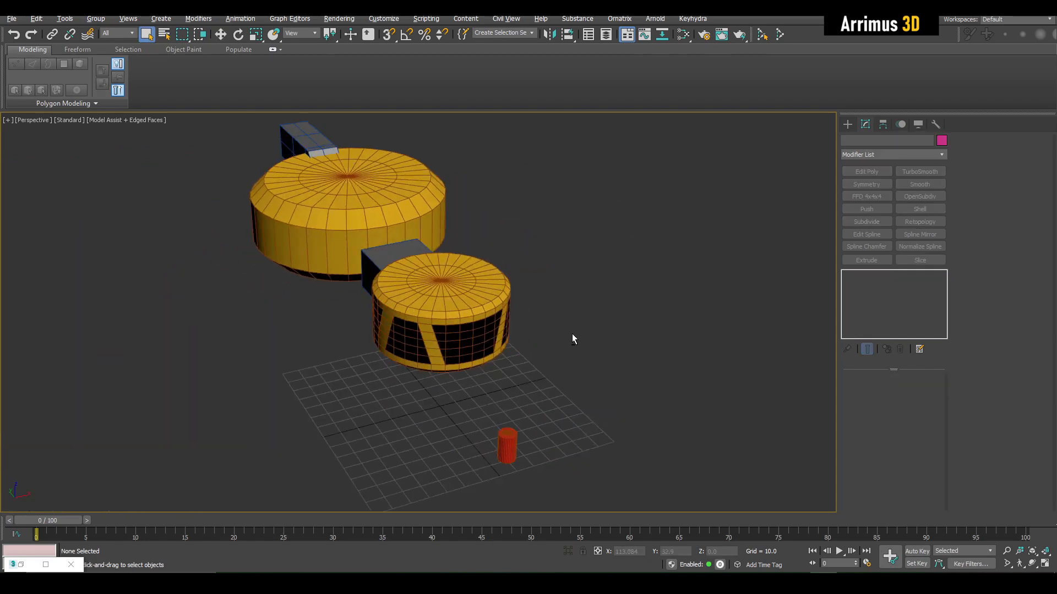
middle_click_drag(572, 338, 542, 311, "alt")
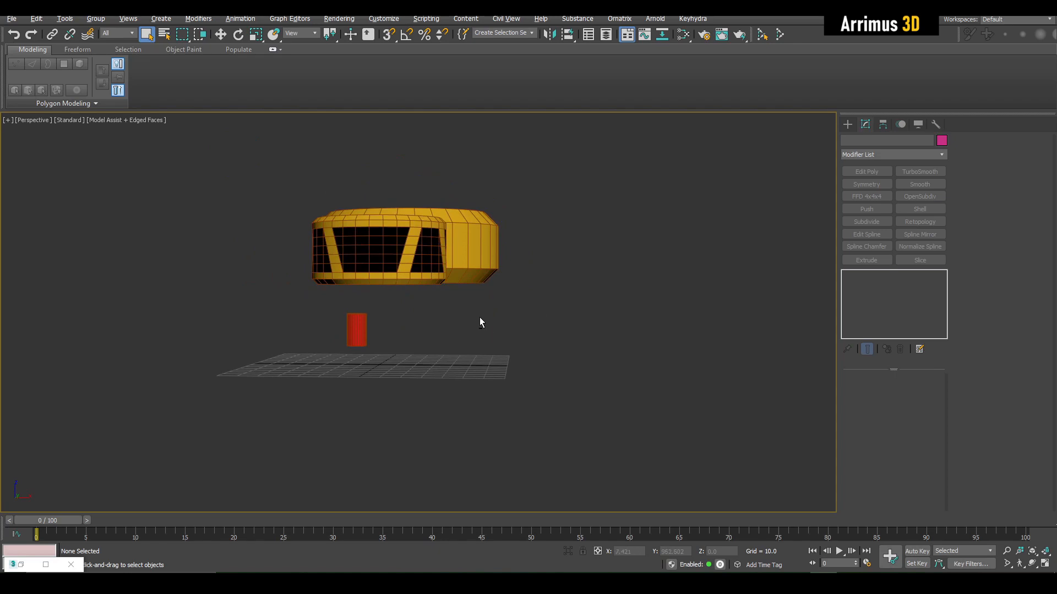
scroll(464, 335, "up", 3)
mouse_move(480, 317)
middle_mouse_down("alt")
mouse_move(463, 335)
mouse_move(480, 333)
middle_mouse_up("alt")
scroll(481, 338, "down", 5)
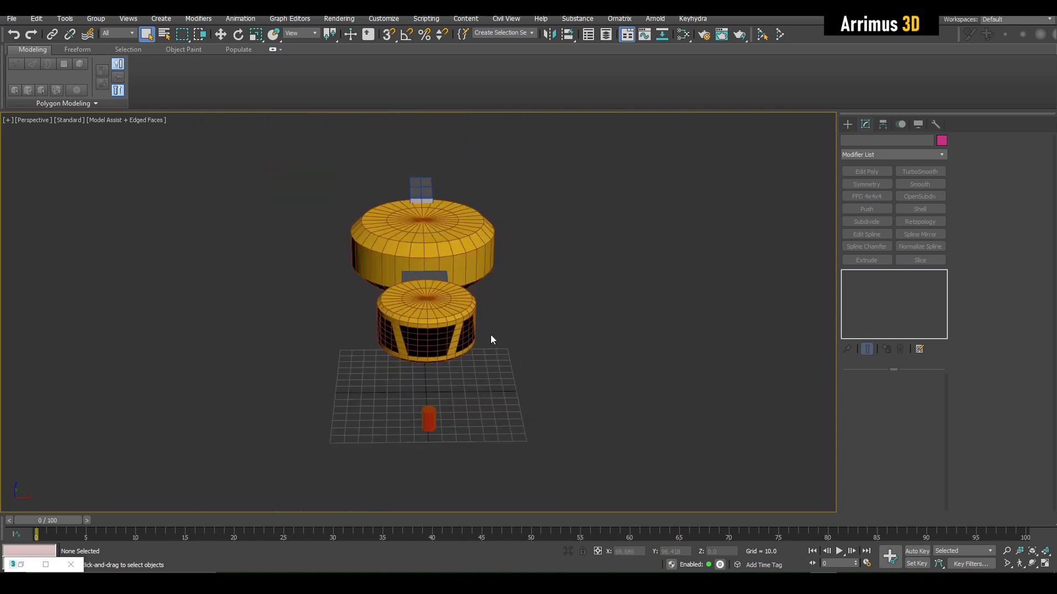
- Maximize the Camera001 viewport and change it to the Front view
key("alt+w")
left_click(607, 230)
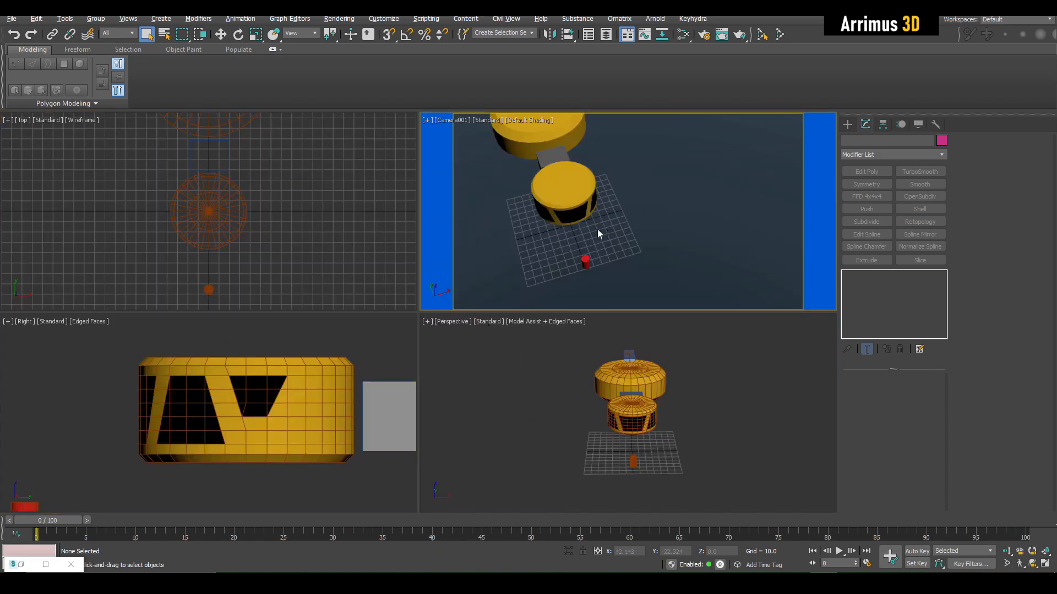
key("alt+w")
left_click(33, 121)
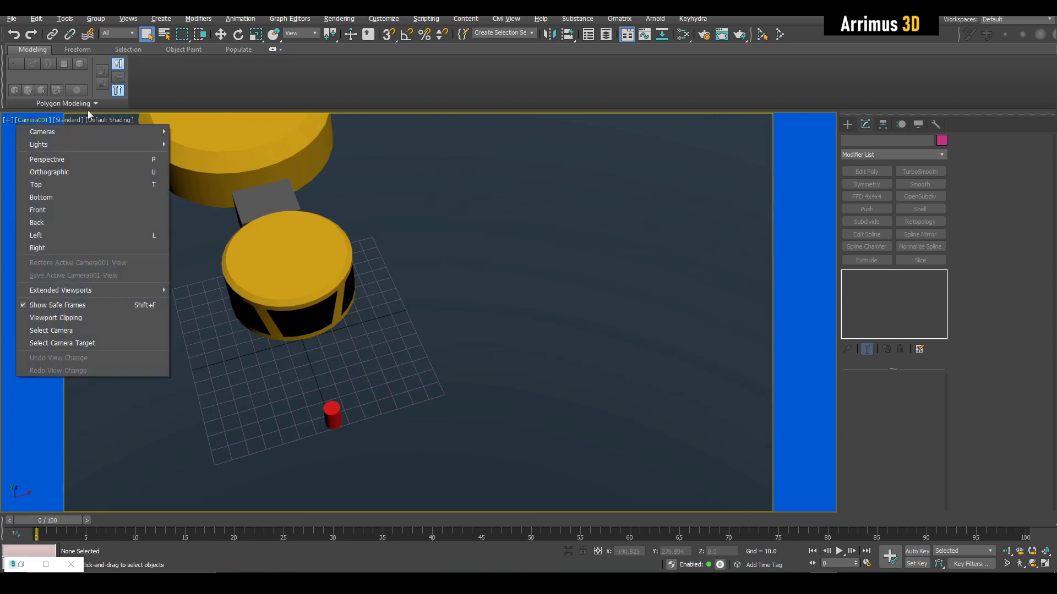
left_click(67, 209)
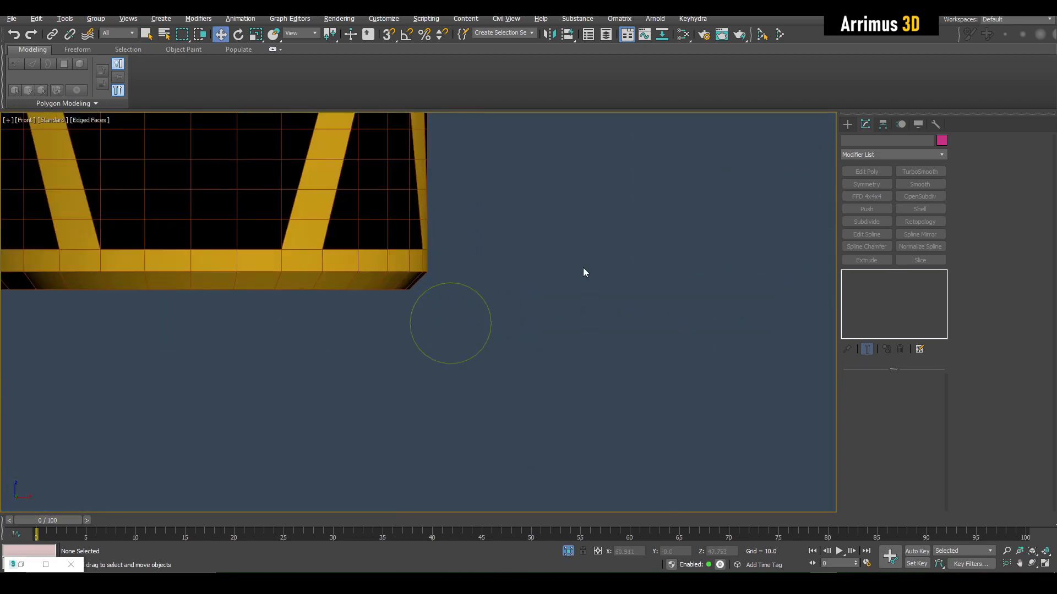
- Draw a closed 12-point Line outline of a notched bracket just below the circle in the Front view
key("l")
middle_click_drag(519, 314, 402, 212)
left_click(352, 286)
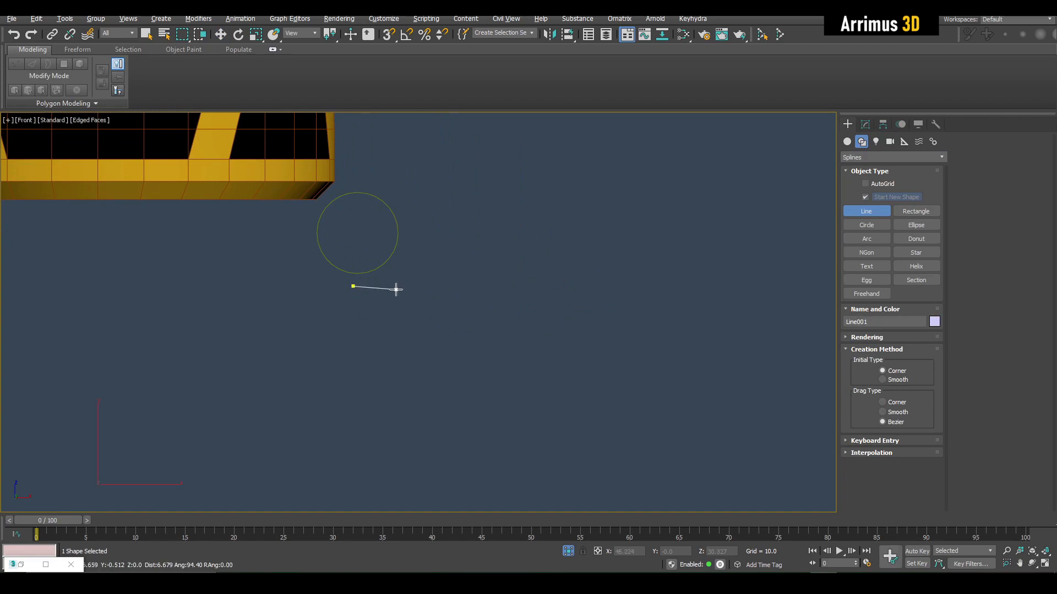
left_click(656, 244)
left_click(701, 322)
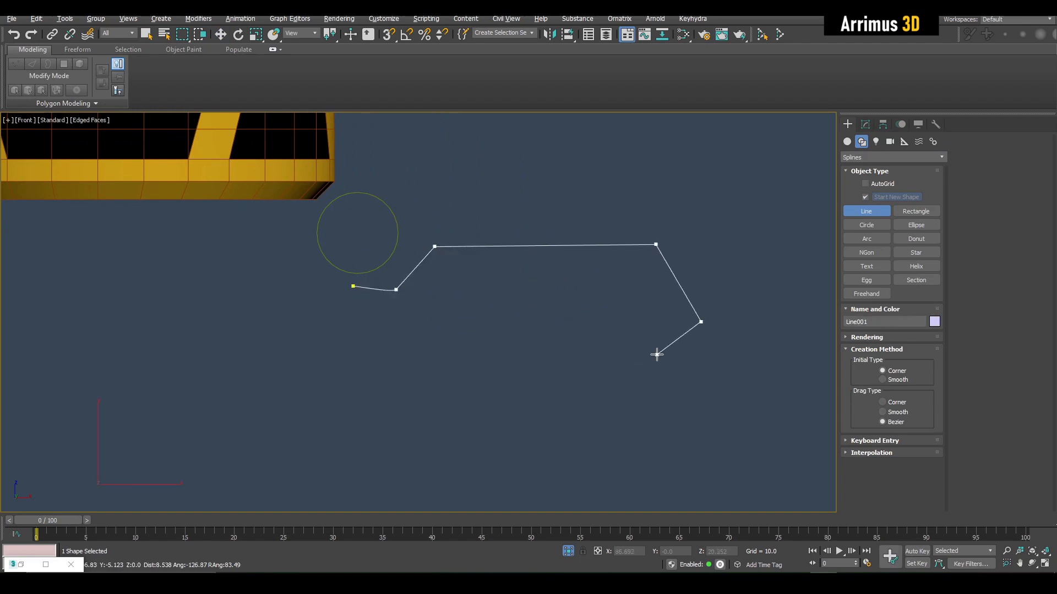
left_click(616, 322)
left_click(515, 318)
left_click(472, 350)
left_click(320, 346)
left_click(289, 317)
left_click(321, 291)
left_click(353, 287)
left_click(498, 299)
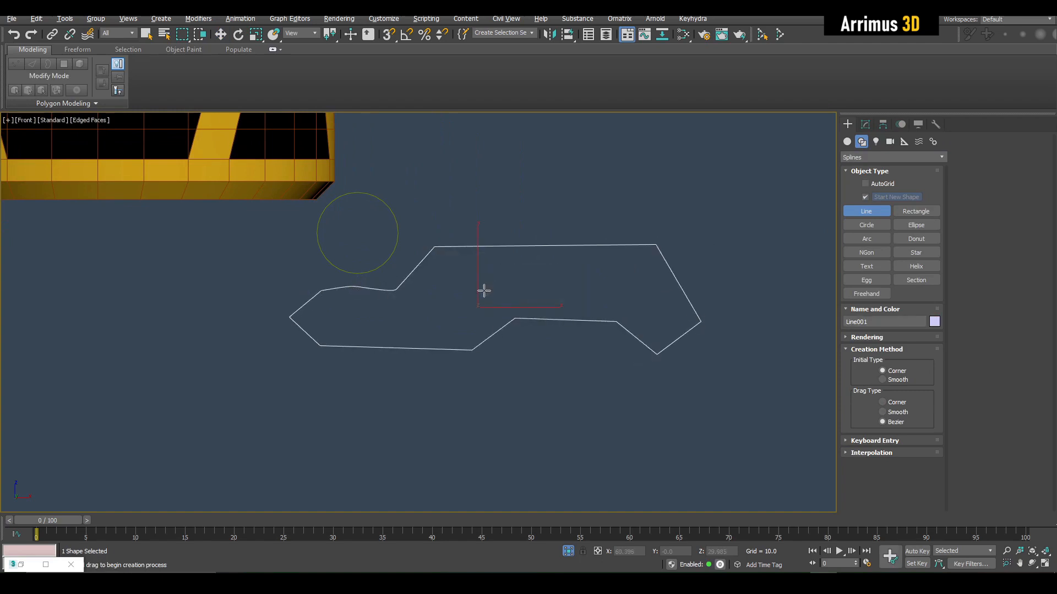
- Convert all vertices of the bracket outline to Corner type so every segment is straight
key("w")
key("1")
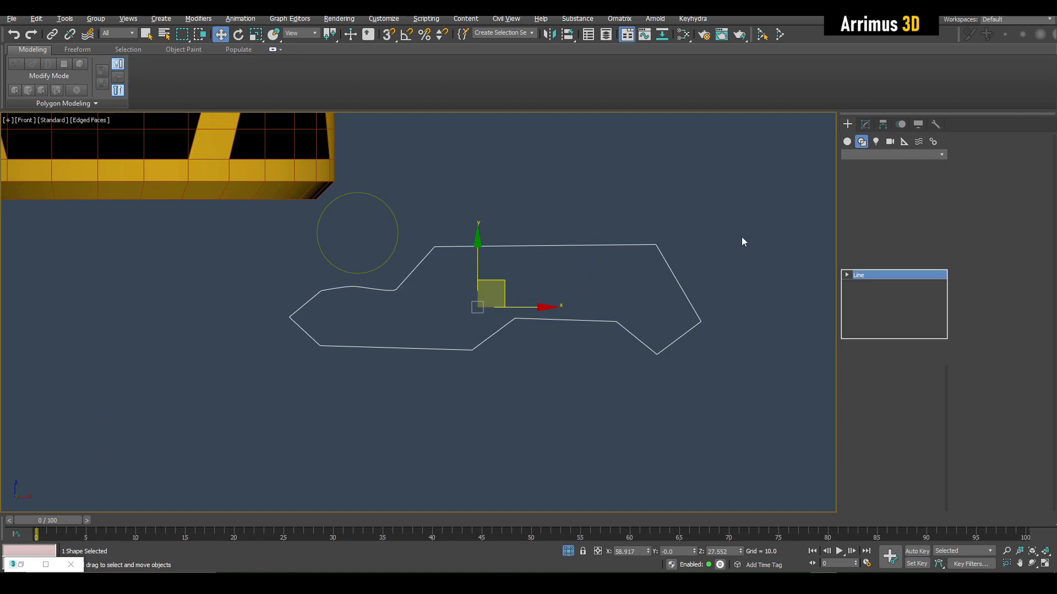
left_click(847, 274)
left_click(846, 274)
scroll(351, 304, "up", 6)
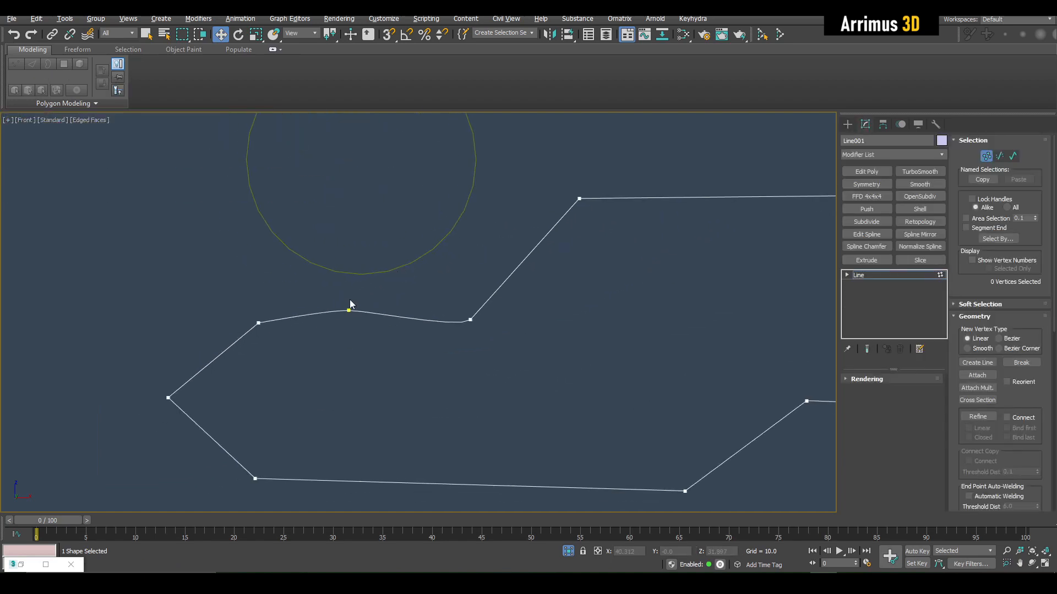
key("ctrl+a")
right_click(450, 256)
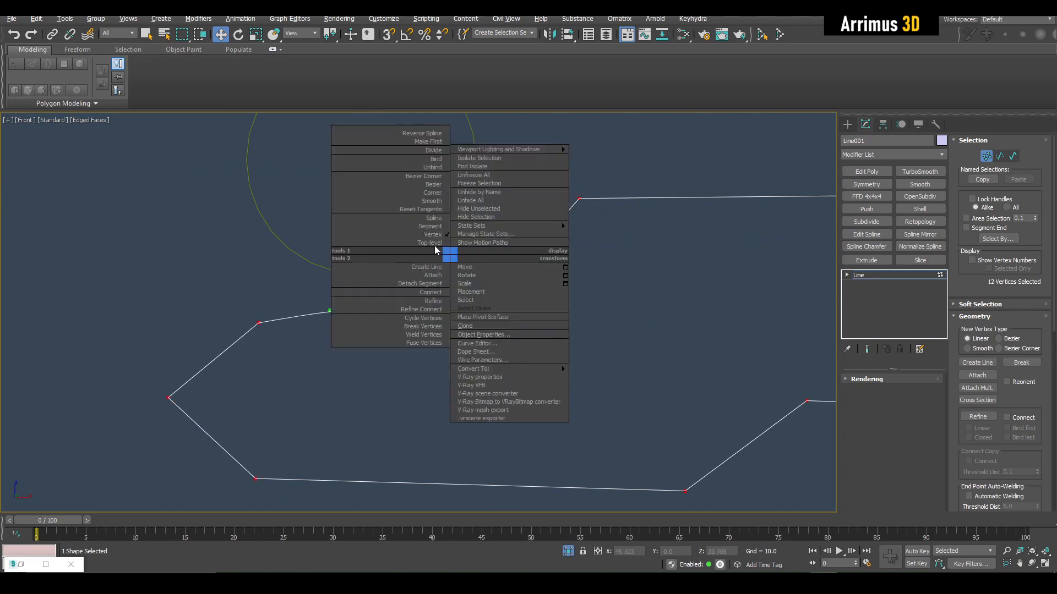
left_click(433, 201)
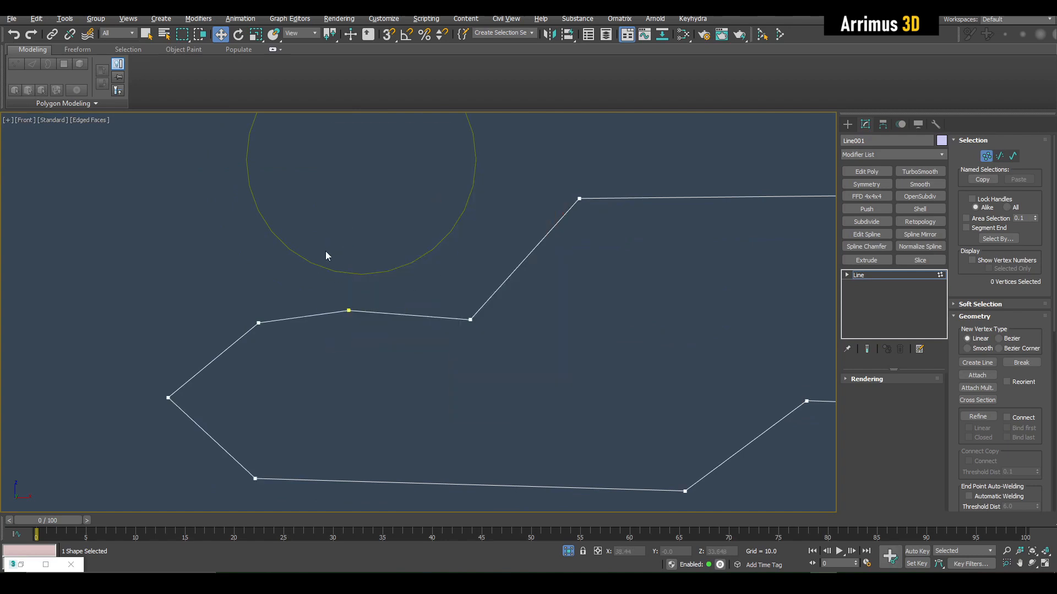
- Delete the surplus vertex in the middle of the outline's short upper edge beneath the circle
left_click_drag(325, 255, 429, 330)
key("Delete")
scroll(420, 290, "down", 3)
middle_click_drag(427, 293, 467, 250)
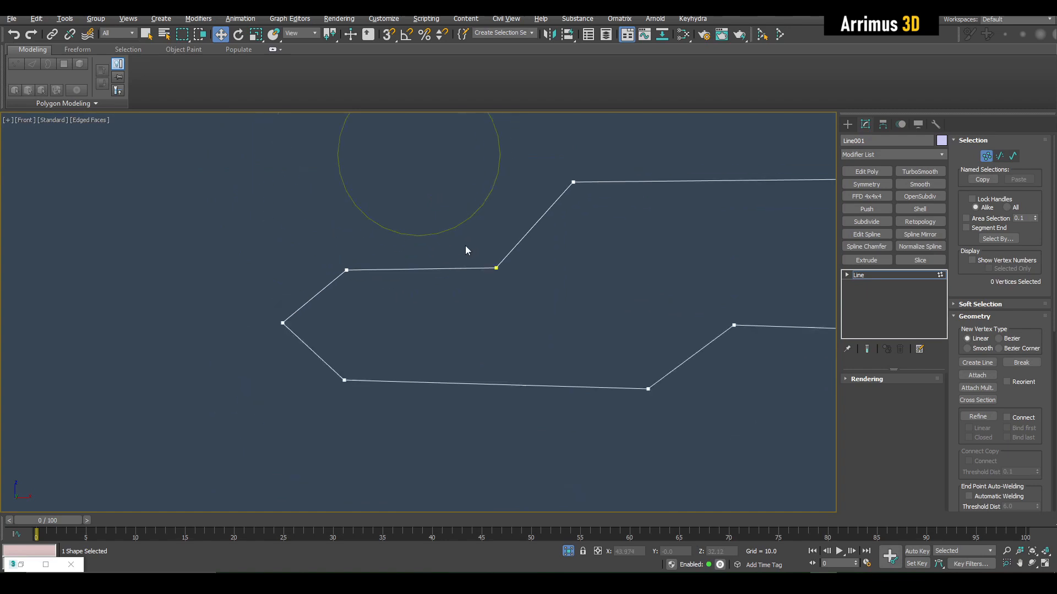
scroll(466, 250, "down", 3)
middle_click_drag(495, 286, 436, 238)
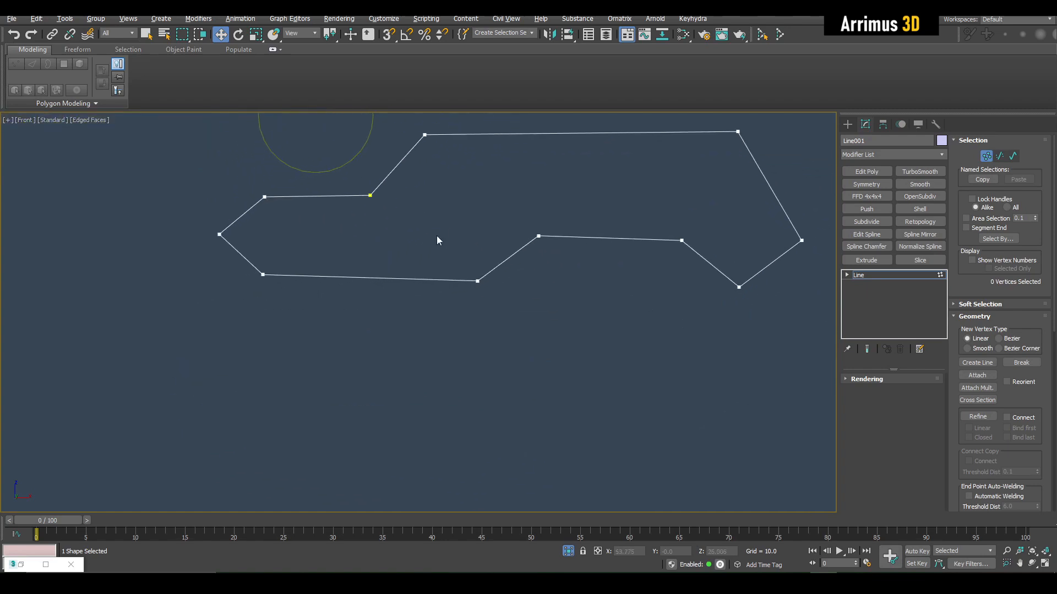
- Move the outline's lower-left vertex slightly upward and inward to flatten that corner
scroll(491, 307, "up", 4)
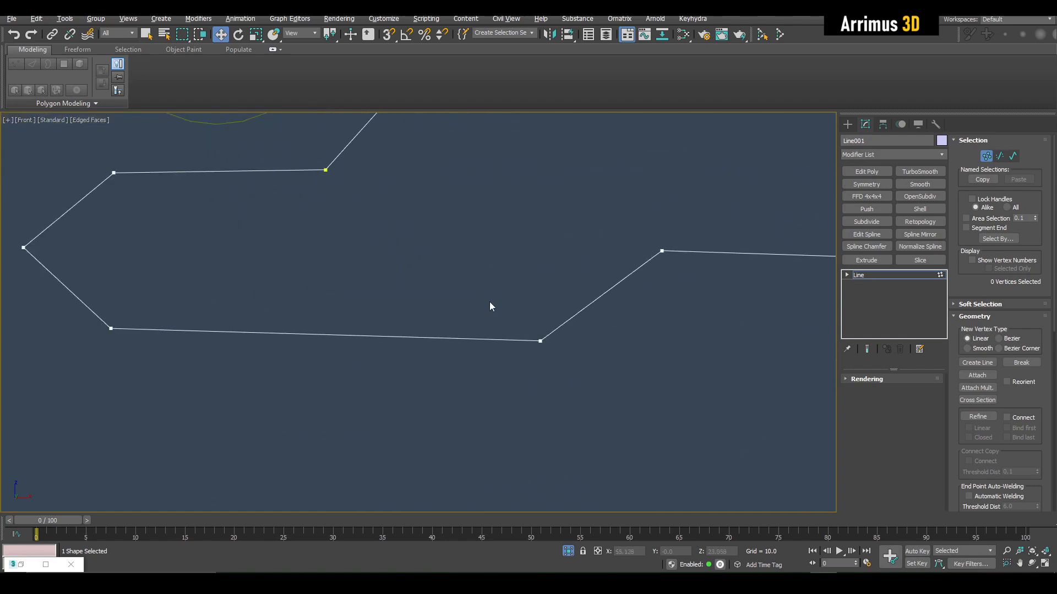
left_click(112, 329)
left_click(356, 291)
scroll(358, 289, "down", 4)
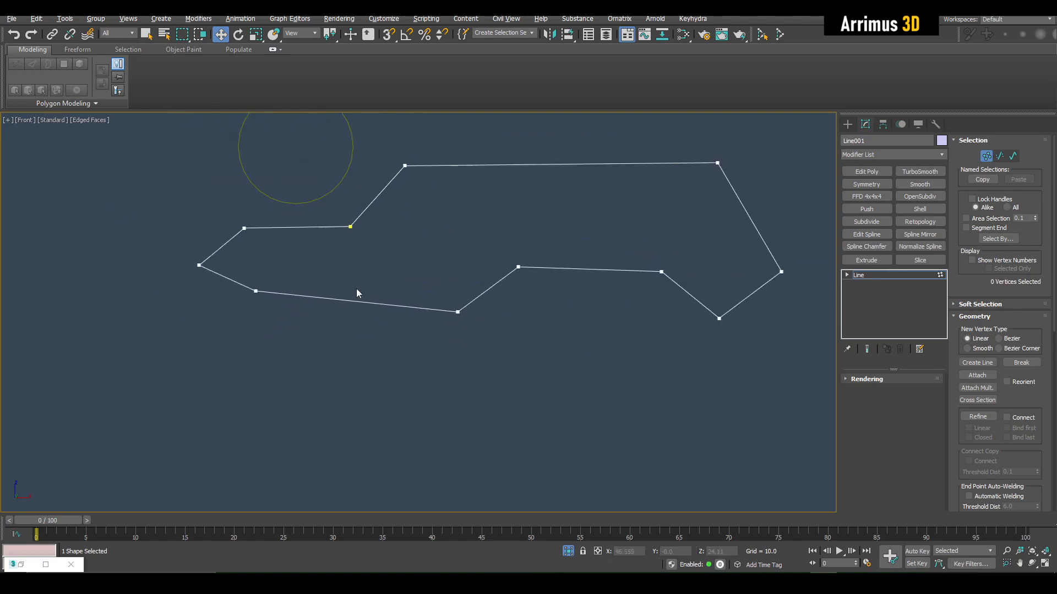
- Enable snapping and select the outline's lower-left vertex for moving
key("s")
scroll(331, 285, "up", 2)
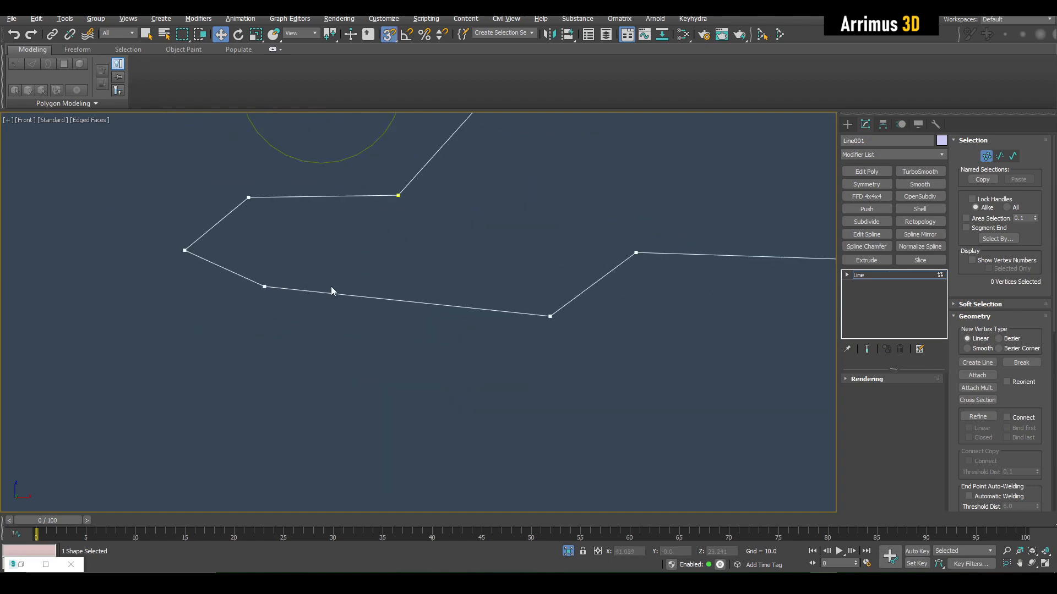
left_click(265, 287)
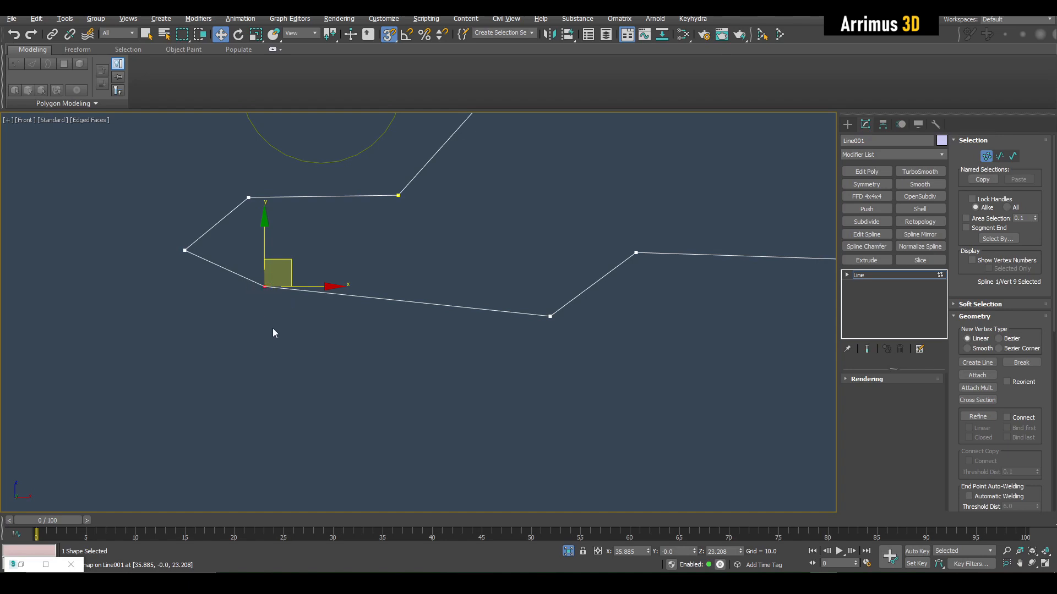
- Check in the snap options that axis constraints are enabled
right_click(389, 35)
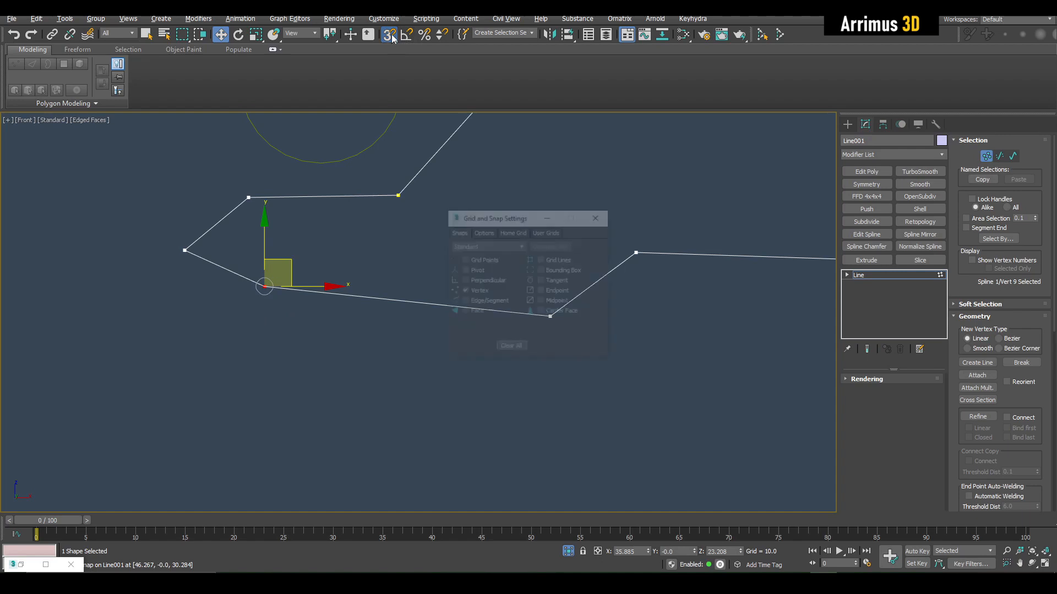
left_click(482, 233)
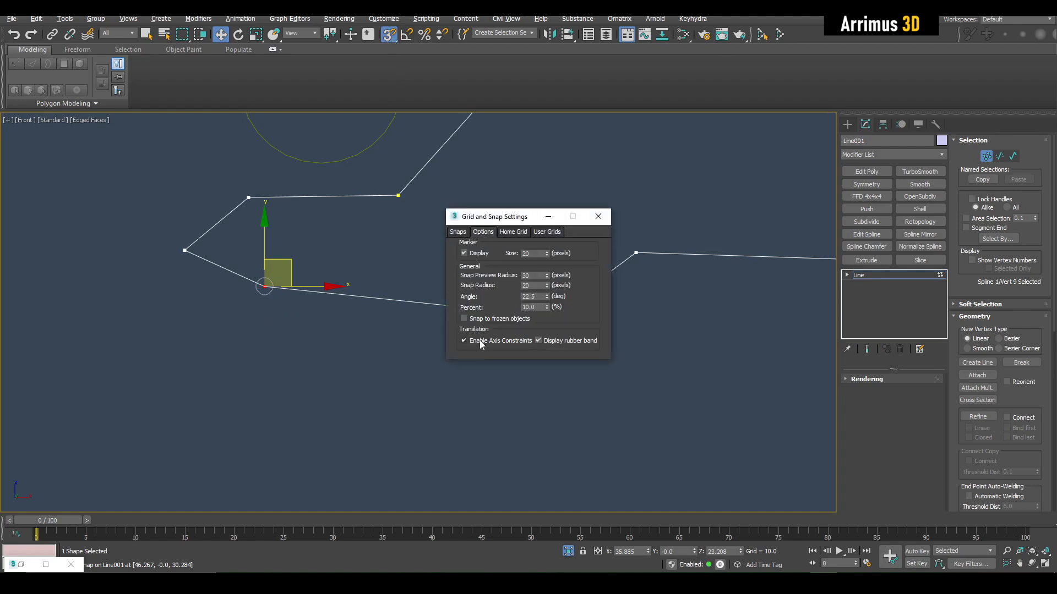
left_click(597, 218)
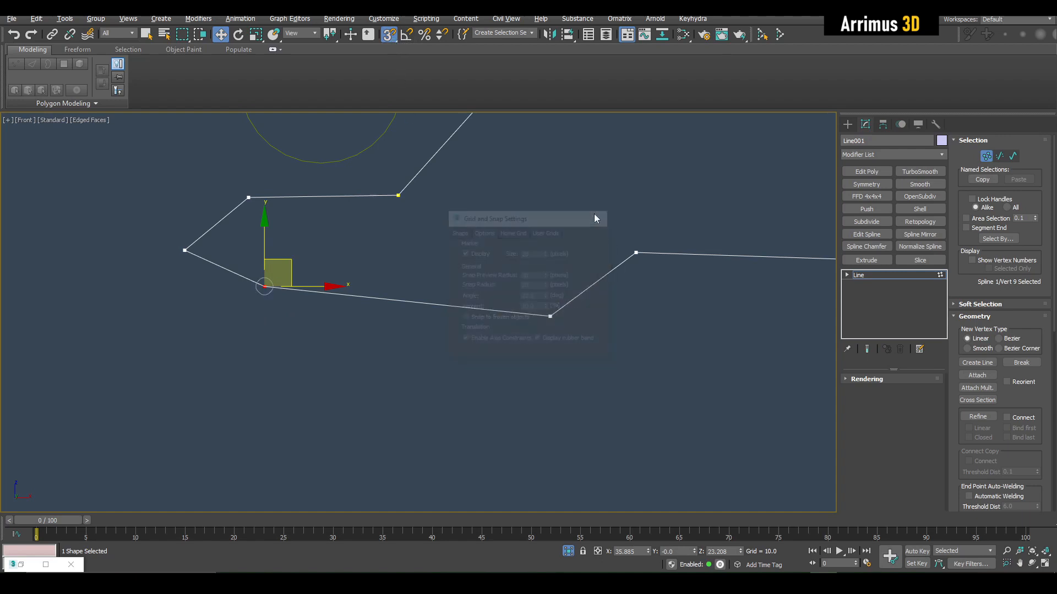
- Snap the outline's lower-left vertex vertically to the height of the vertex at the other end of its long bottom edge
left_click(325, 395)
middle_click_drag(306, 389, 260, 358)
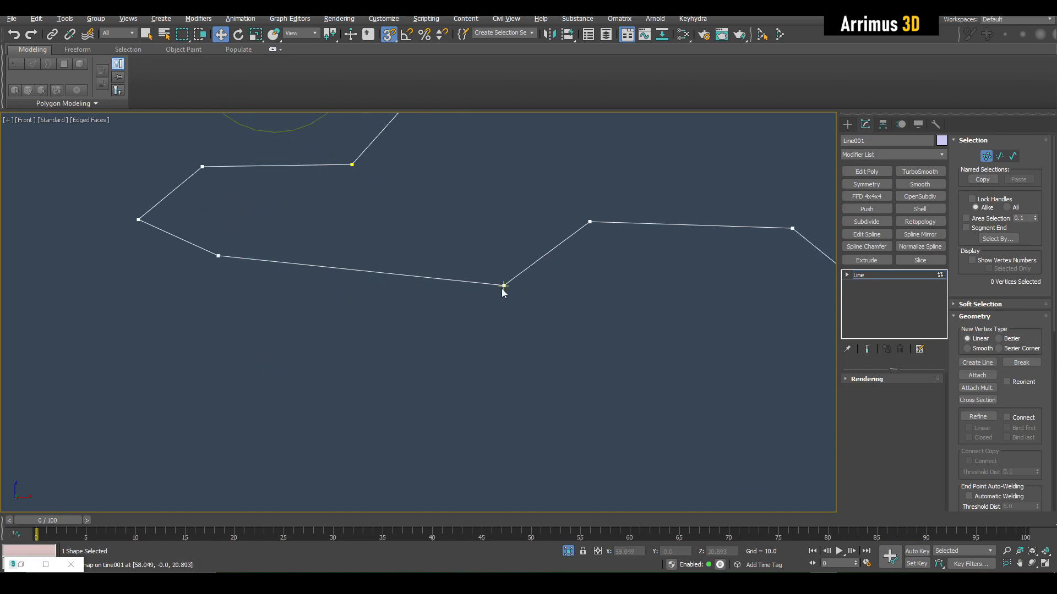
middle_click_drag(322, 300, 273, 312)
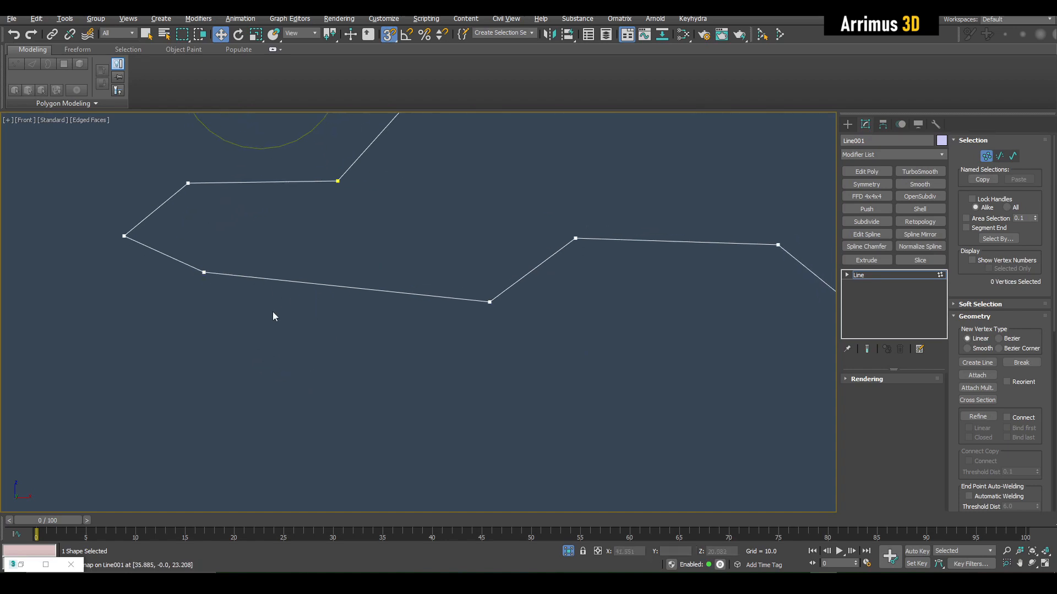
left_click_drag(206, 272, 495, 300)
left_click(494, 356)
- Compare the Z coordinates of the bottom edge's two end vertices by selecting each of them
middle_click_drag(342, 312, 416, 294)
left_click_drag(228, 239, 368, 348)
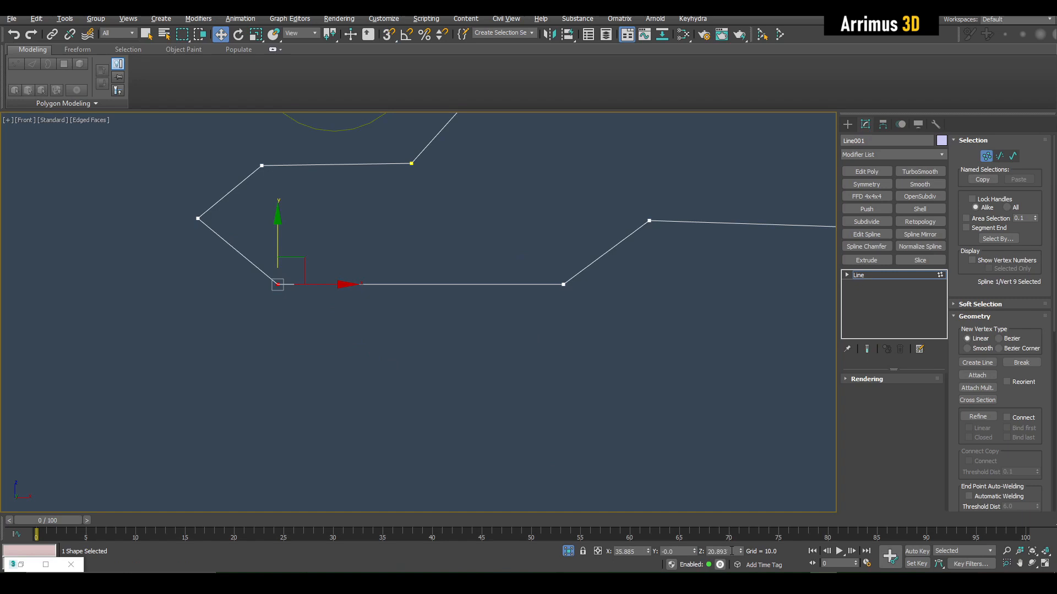
left_click_drag(536, 259, 603, 332)
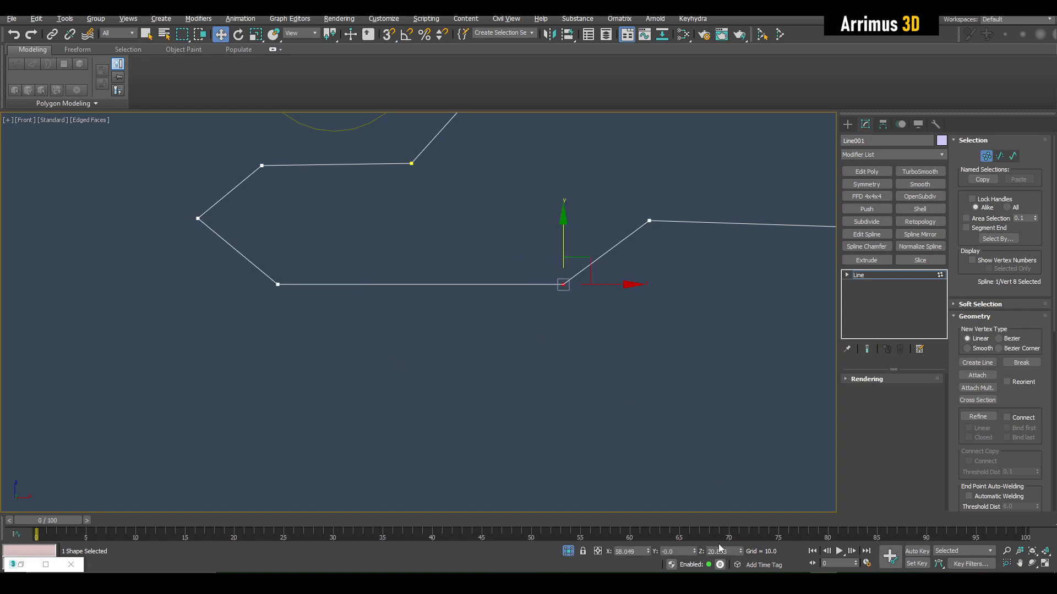
middle_click_drag(499, 294, 528, 414)
left_click(479, 332)
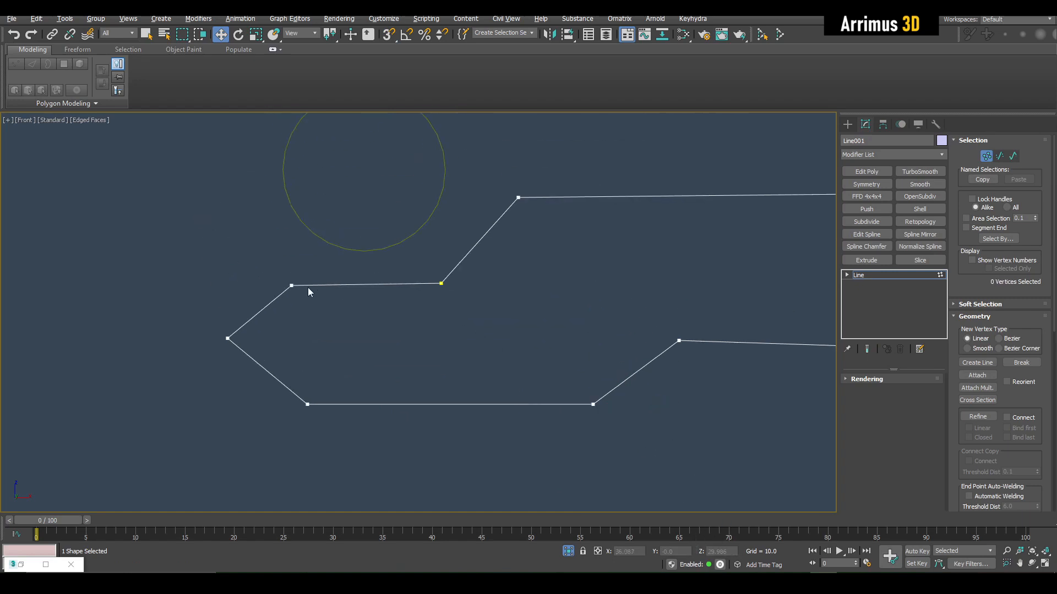
- Level the short upper edge beneath the circle by snapping its left vertex to the right vertex's height, keeping snapping available
left_click(295, 284)
left_click_drag(294, 251, 443, 285)
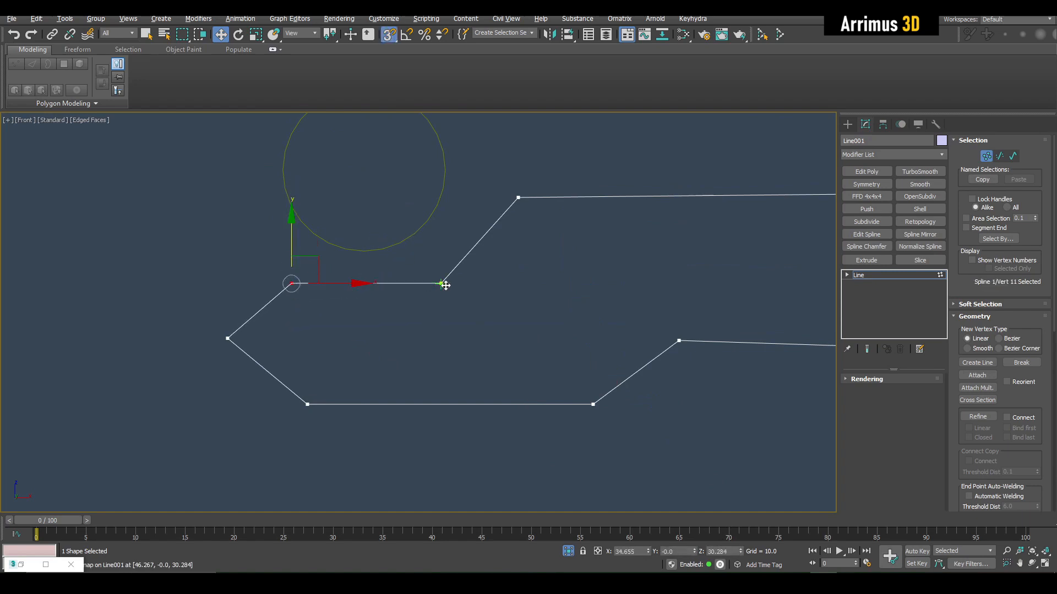
middle_click_drag(457, 286, 445, 289)
left_click_drag(415, 262, 462, 308)
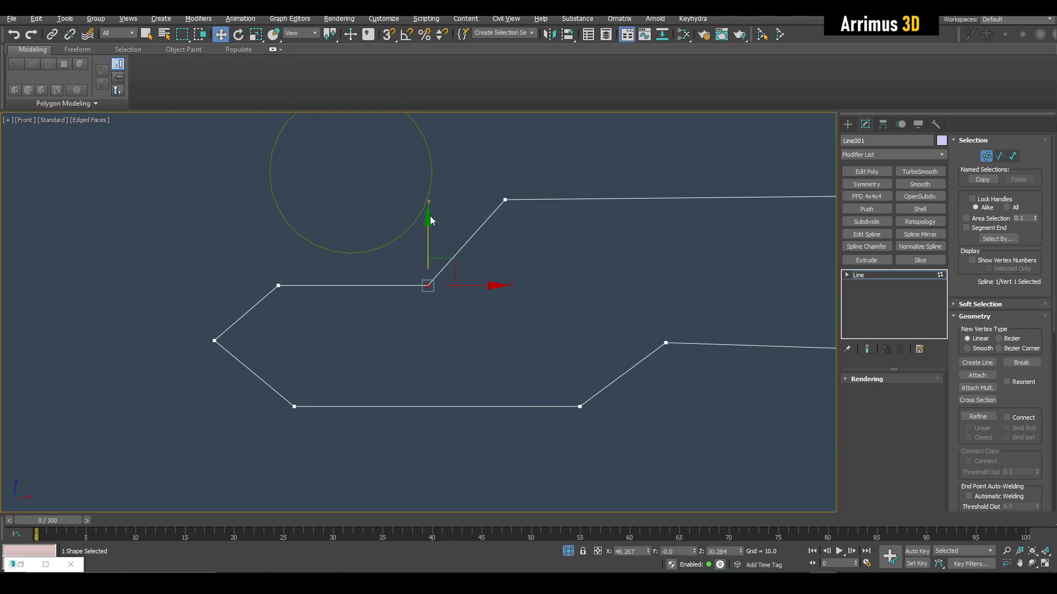
left_click(530, 313)
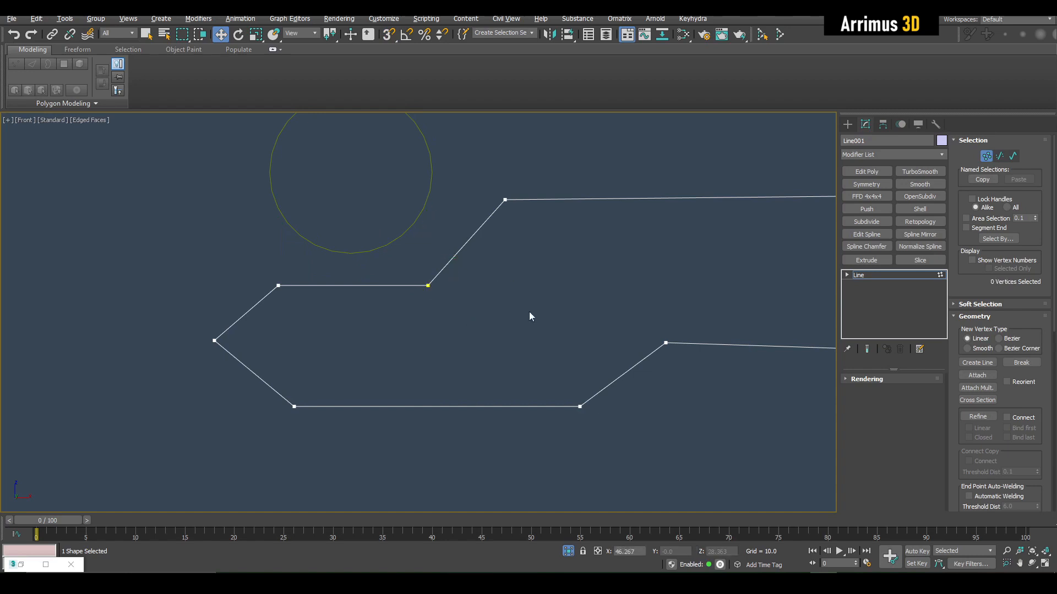
middle_click_drag(530, 314, 457, 283)
key("s")
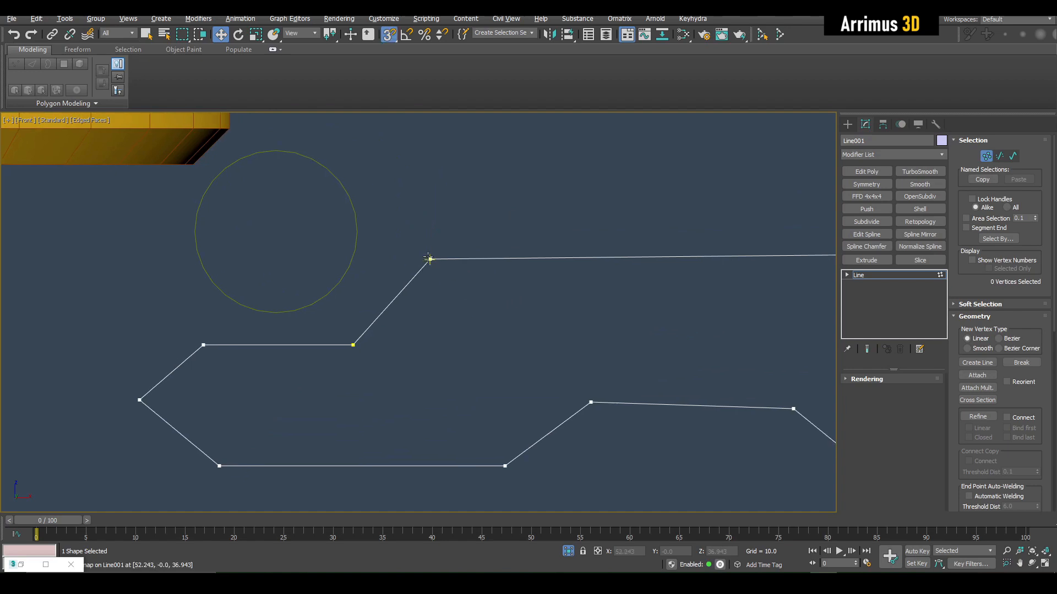
left_click_drag(430, 259, 352, 348)
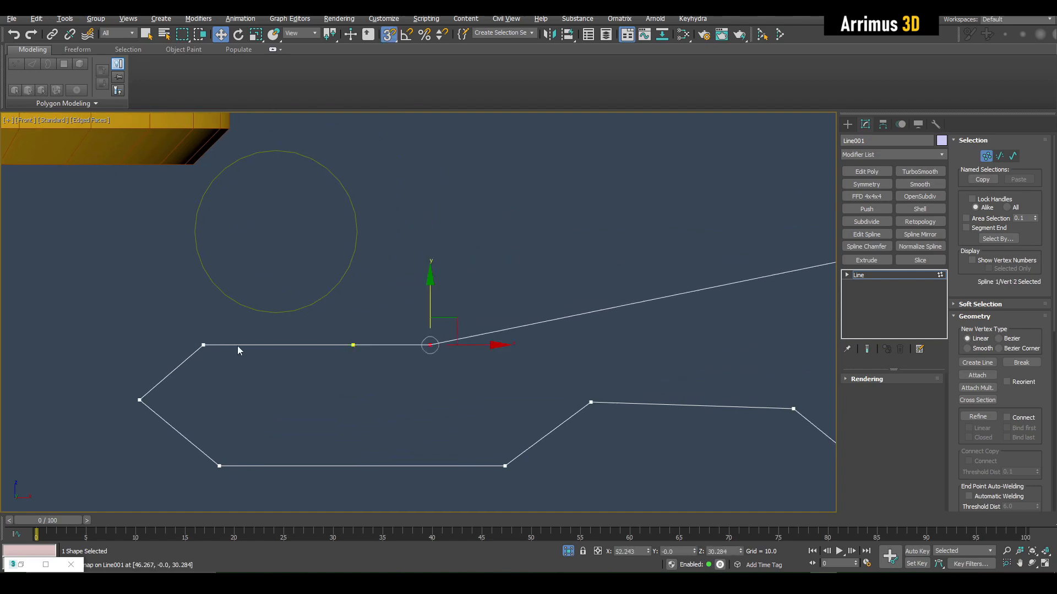
left_click(235, 365)
middle_click_drag(234, 355, 252, 286)
left_click_drag(223, 283, 167, 339)
left_click(245, 317)
scroll(313, 328, "down", 3)
scroll(324, 317, "up", 2)
key("ctrl+z")
key("ctrl+z")
key("ctrl+z")
key("ctrl+z")
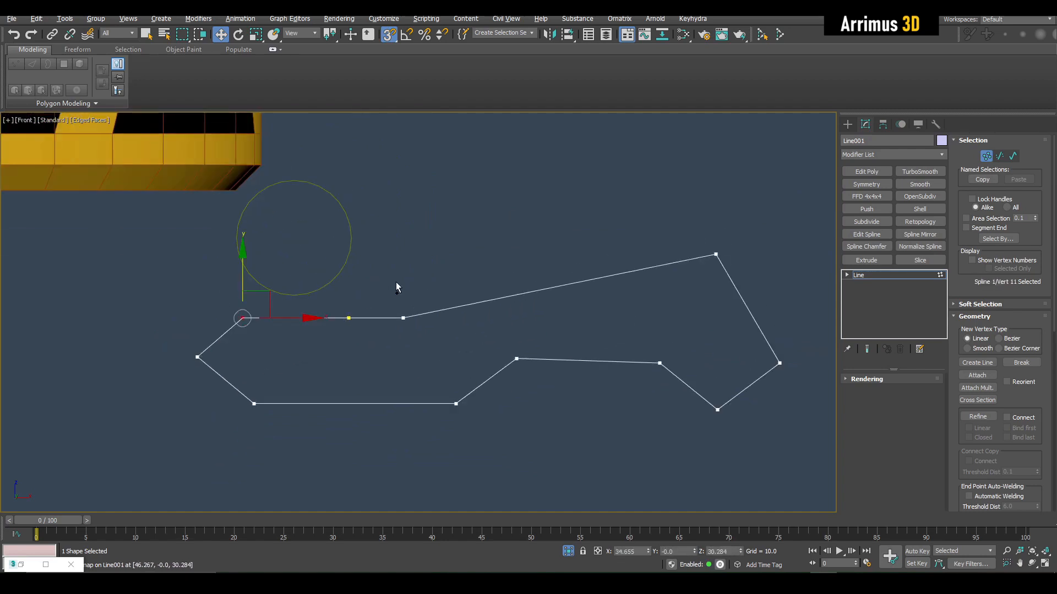
- Level the outline's long top edge by snapping its left vertex to the height of its right vertex
left_click(438, 336)
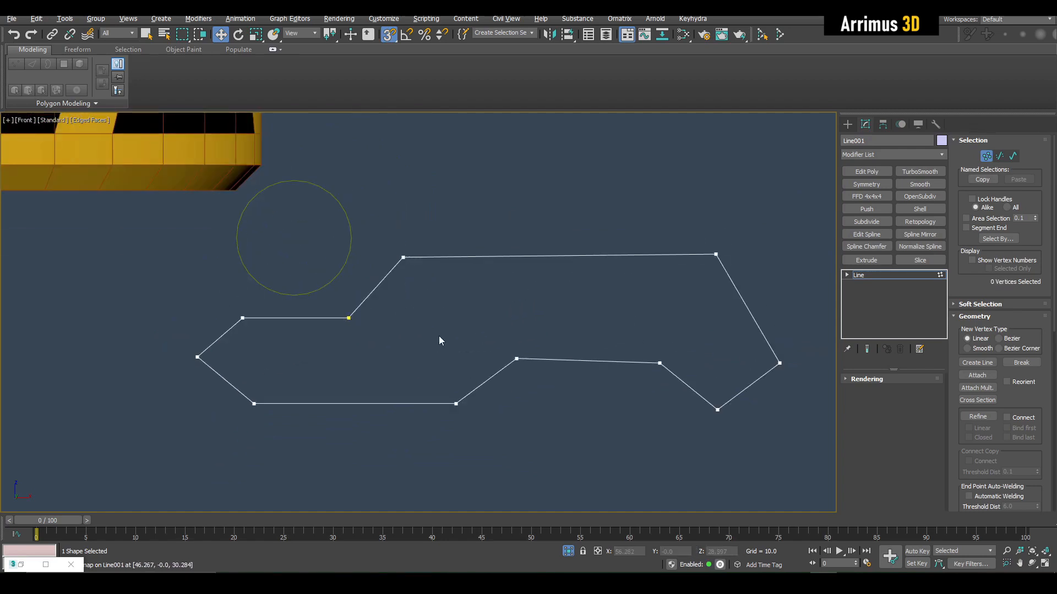
middle_click_drag(403, 277, 385, 287)
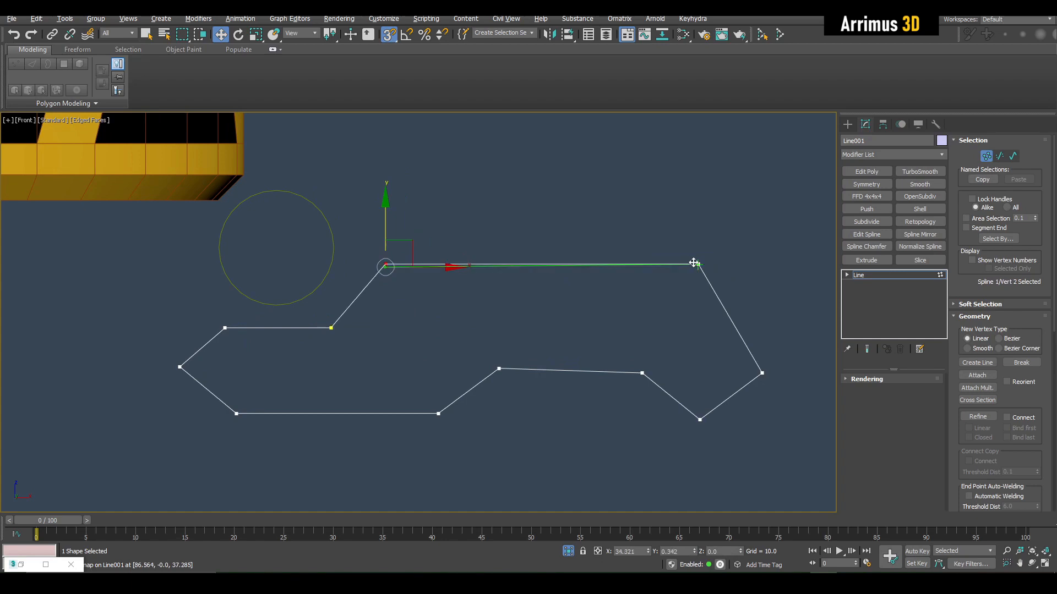
left_click_drag(693, 263, 695, 264)
middle_click_drag(594, 361, 550, 318)
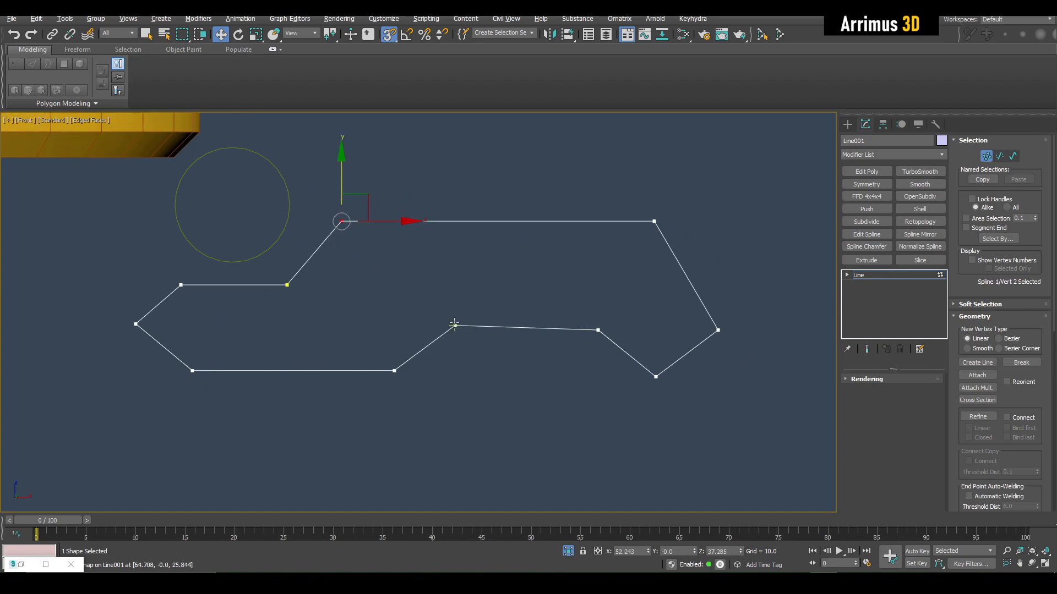
- Level the recessed lower edge by snapping its two vertices to the same height, and turn snapping off
left_click_drag(454, 325, 600, 331)
left_click(551, 280)
scroll(551, 280, "down", 2)
middle_click_drag(517, 287, 488, 294)
scroll(492, 292, "up", 2)
key("s")
- Select the four vertices at the outline's right end and shift them horizontally inward to shorten the bracket
scroll(510, 303, "down", 2)
left_click_drag(489, 293, 545, 349)
left_click_drag(546, 286, 579, 325)
key("2")
left_click_drag(497, 285, 602, 307)
key("1")
key("1")
key("q")
middle_click_drag(425, 306, 467, 308)
scroll(502, 310, "down", 3)
scroll(468, 309, "down", 1)
scroll(467, 308, "up", 3)
key("r")
key("1")
key("w")
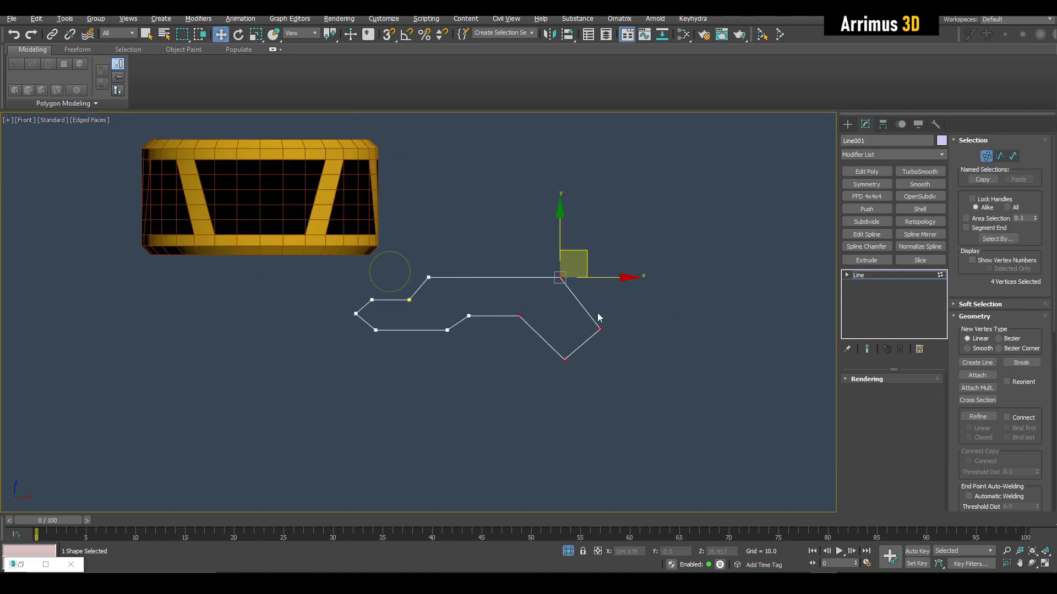
left_click_drag(604, 278, 575, 278)
- Shift the lower and right-hand vertices further inward and adjust the outer tip to shape a compact, downward-slanting end
mouse_move(509, 301)
left_mouse_down()
mouse_move(437, 342)
mouse_move(496, 317)
left_mouse_up()
left_click_drag(544, 343, 526, 368)
left_click_drag(573, 359, 536, 351)
left_click_drag(589, 342, 519, 267)
left_click_drag(583, 275, 542, 276)
left_click_drag(542, 312, 521, 341)
left_click_drag(548, 307, 551, 316)
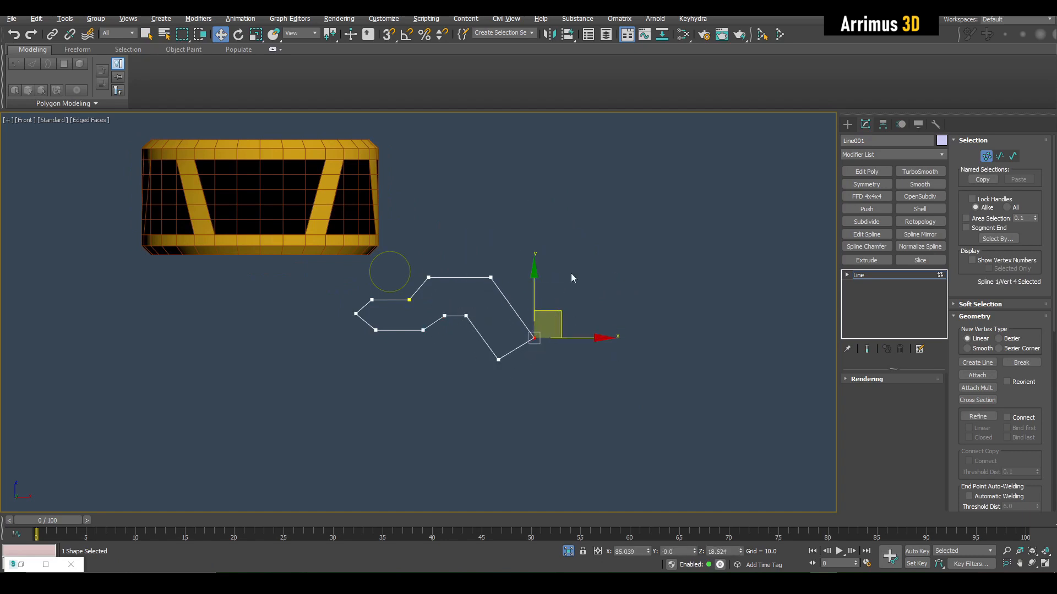
- Snap the upper-left vertex horizontally into line with the lower-left vertex, and leave vertex editing
scroll(353, 330, "up", 2)
left_click(333, 311)
scroll(385, 303, "up", 3)
key("s")
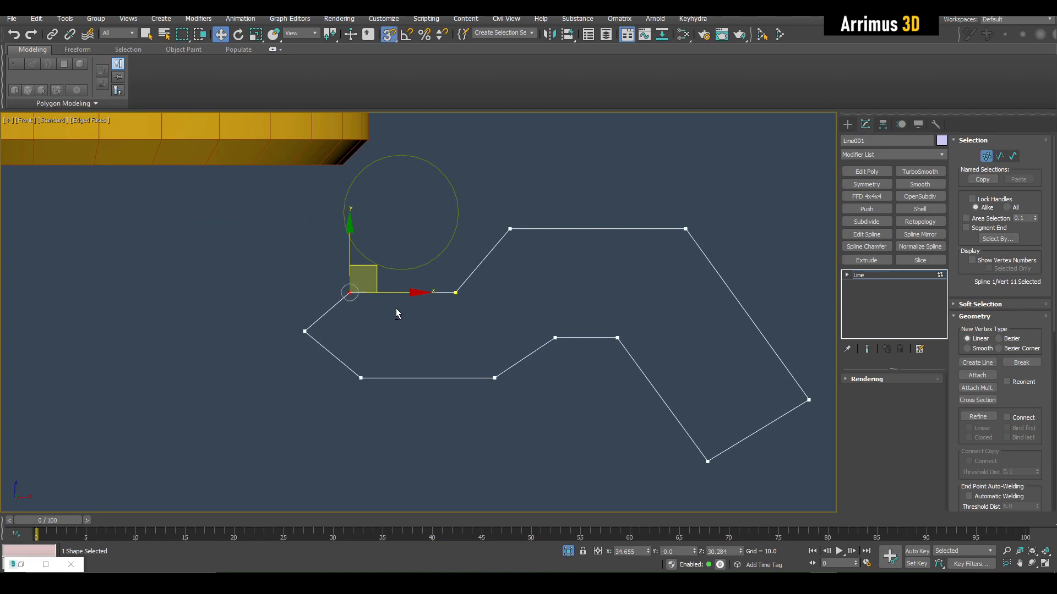
left_click_drag(385, 293, 362, 379)
key("s")
key("1")
- Copy the circle into the bracket's slanted end, reduce the copy's radius to about 4, and position it inside the outline
scroll(380, 296, "down", 3)
left_click(410, 274)
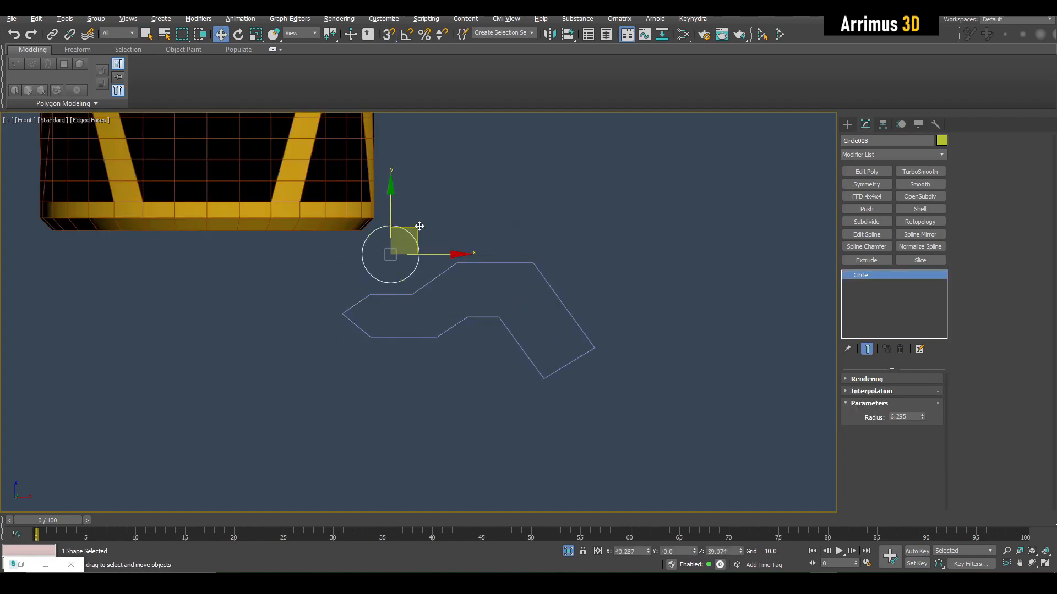
left_click_drag(420, 226, 586, 318, "shift")
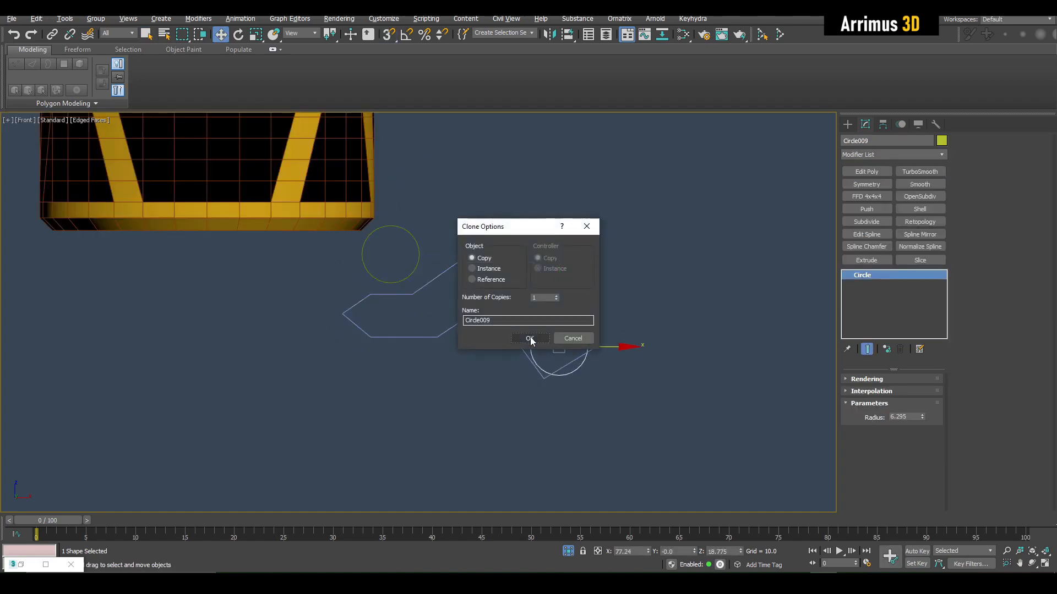
left_click(571, 337)
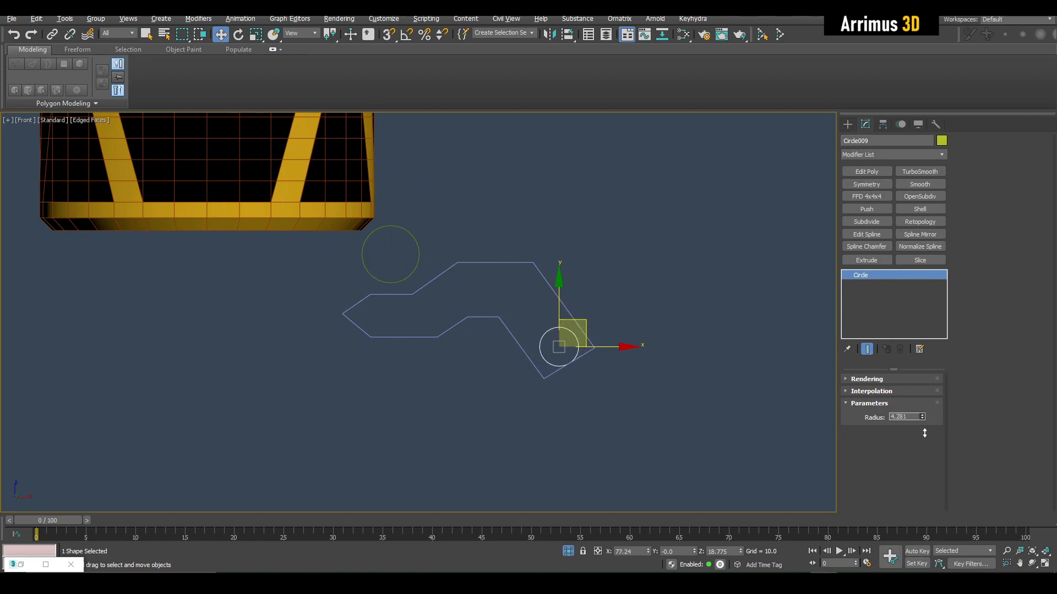
scroll(634, 346, "up", 2)
mouse_move(550, 313)
left_mouse_down()
mouse_move(531, 309)
mouse_move(539, 308)
left_mouse_up()
- Add an Edit Spline modifier to the bracket outline and enter vertex editing with the two end corners selected
left_click(570, 347)
key("1")
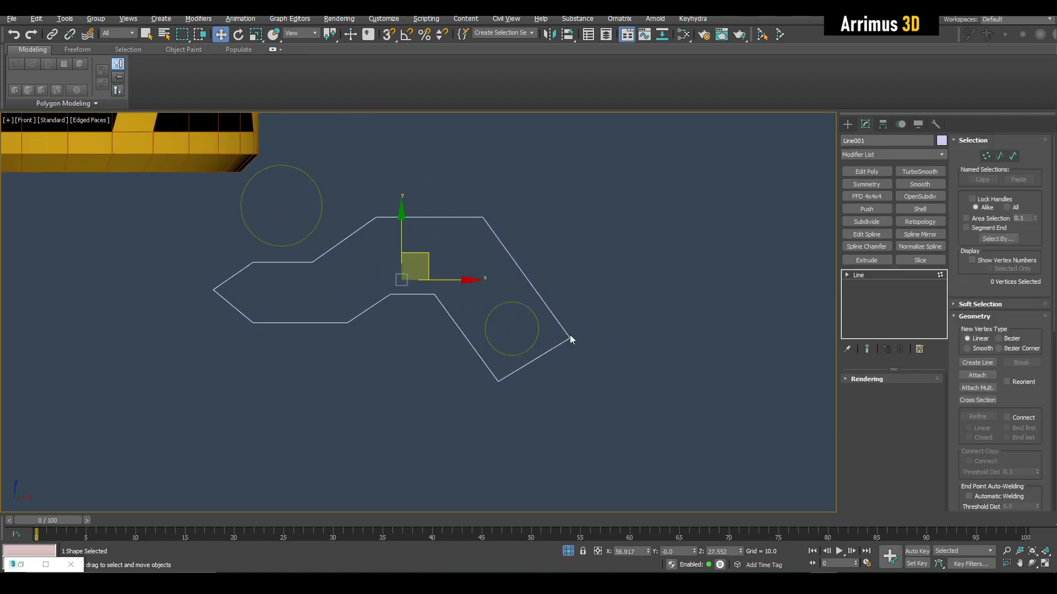
left_click(884, 275)
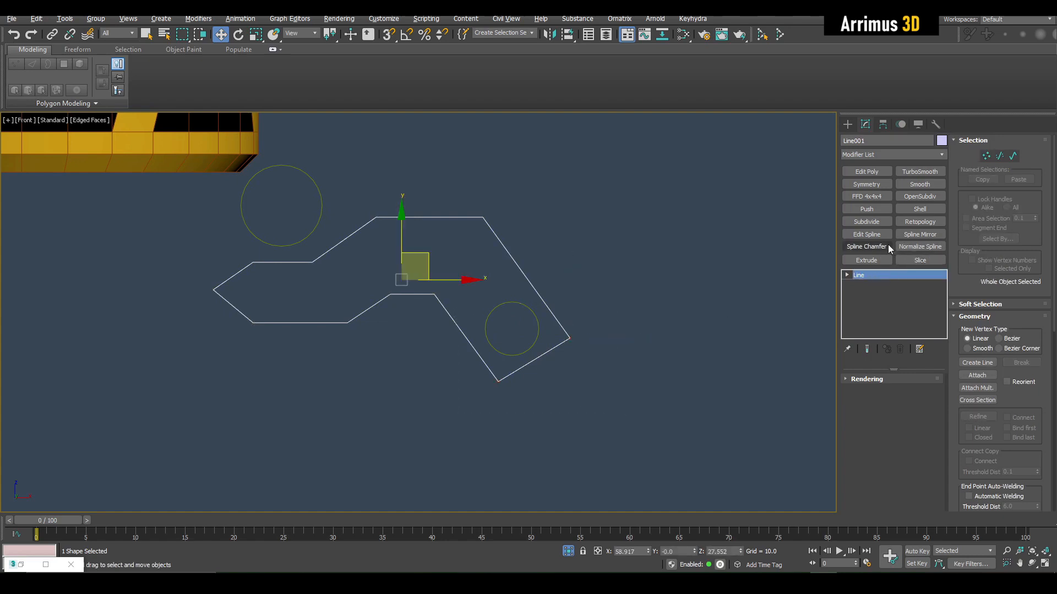
left_click(866, 235)
key("1")
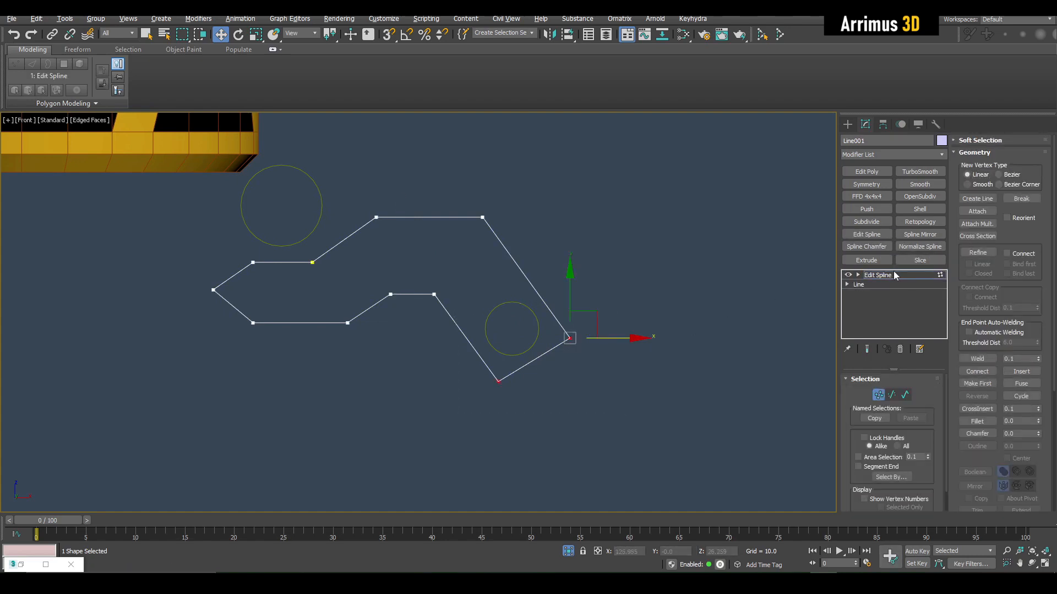
- Fillet the two corners of the slanted end so it curves around the small circle, and deselect the outline
scroll(587, 347, "up", 4)
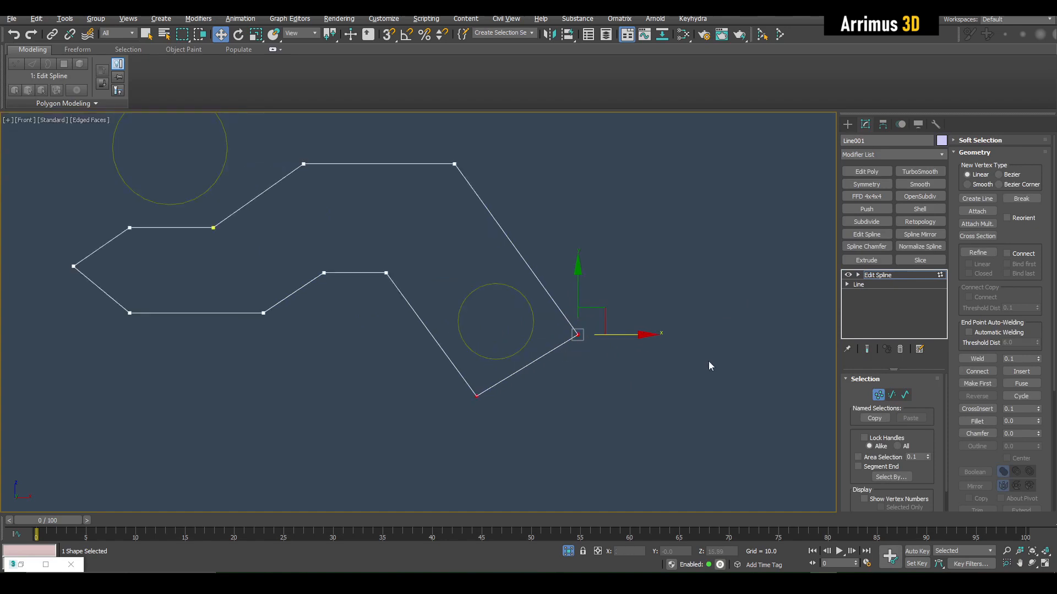
left_click(961, 421)
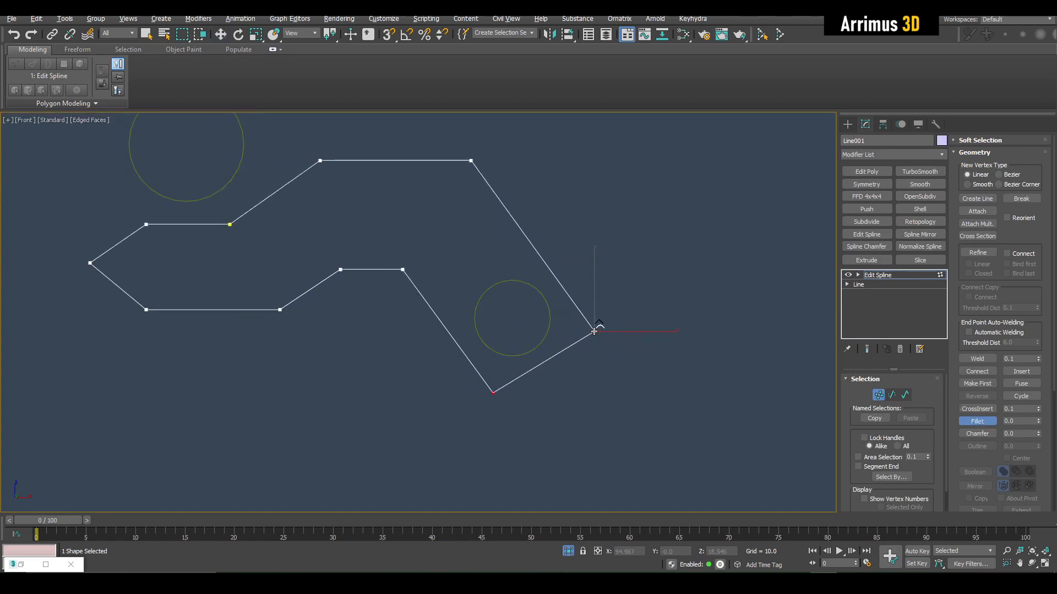
left_click_drag(586, 303, 573, 288)
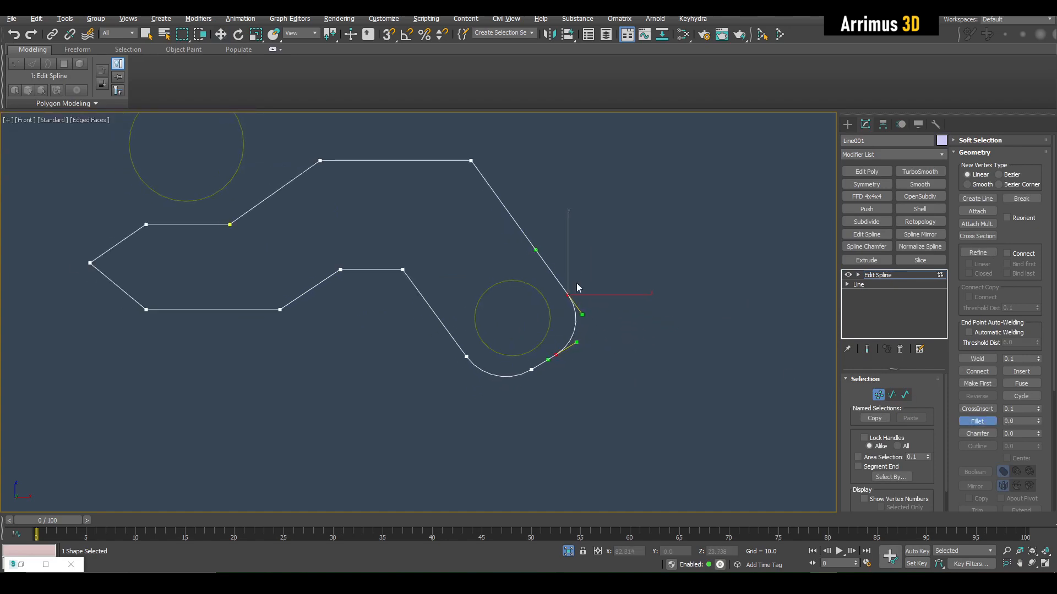
key("w")
scroll(608, 284, "down", 4)
key("1")
middle_click_drag(606, 284, 596, 293)
scroll(596, 294, "up", 2)
key("q")
left_click(621, 276)
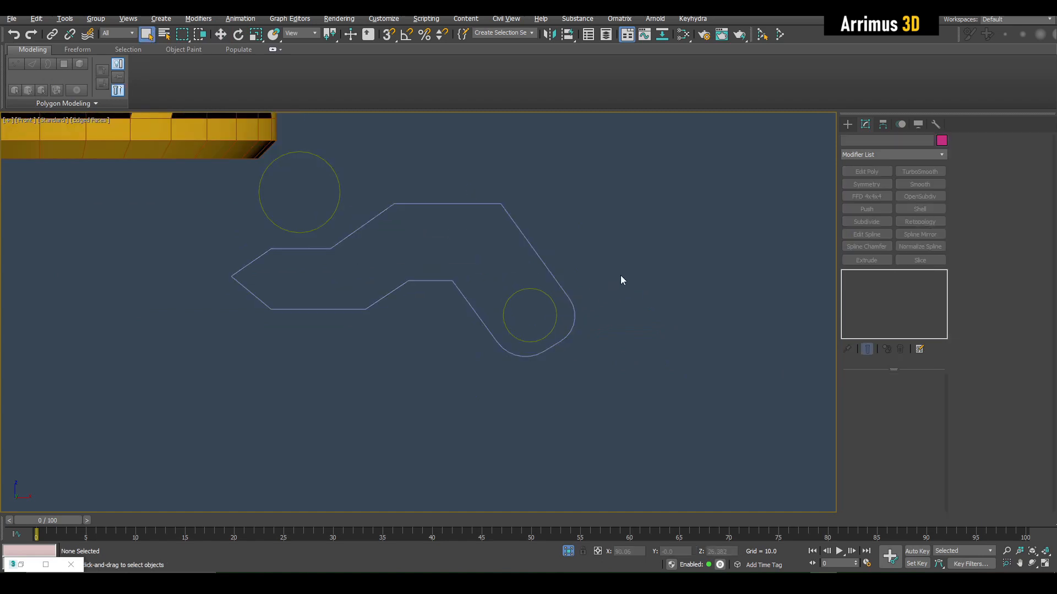
- Draw a closed hook-shaped line outline that starts around the bracket's small circle and runs down to a notched tip
key("l")
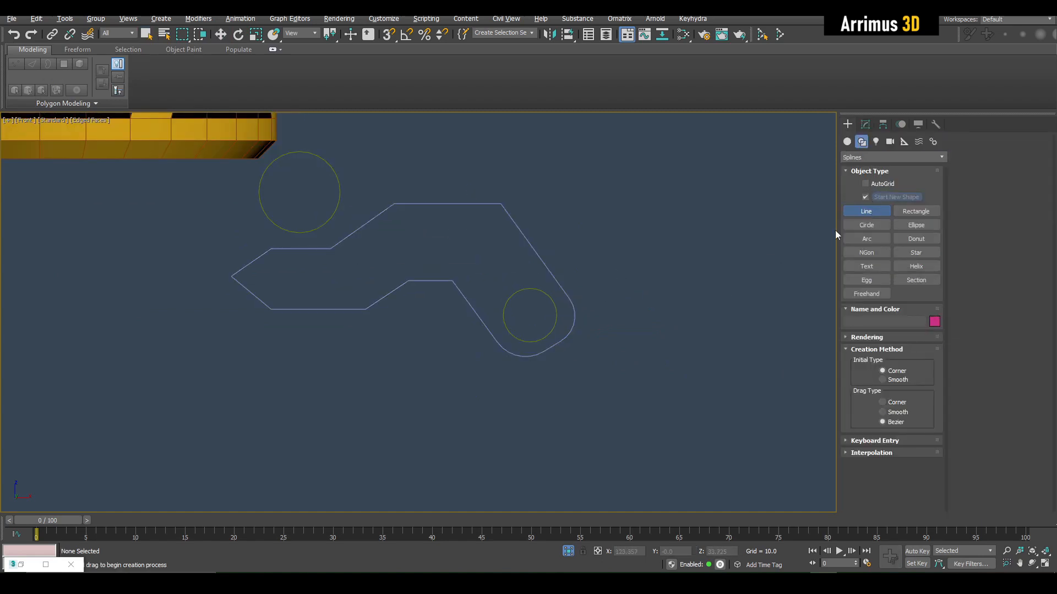
scroll(474, 247, "down", 4)
middle_click_drag(512, 260, 537, 289)
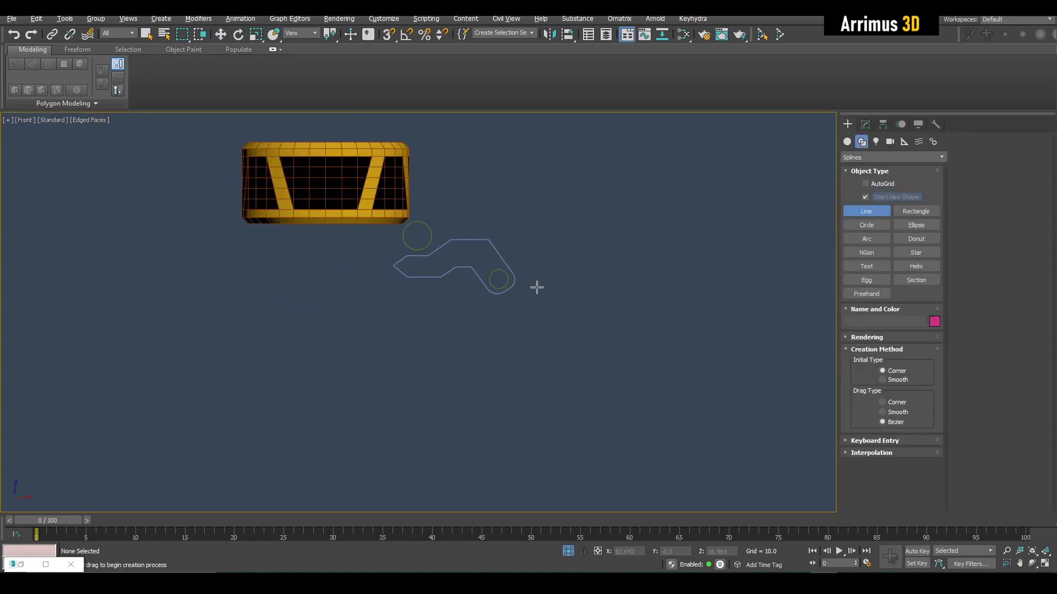
scroll(501, 293, "up", 4)
middle_click_drag(500, 283, 504, 258)
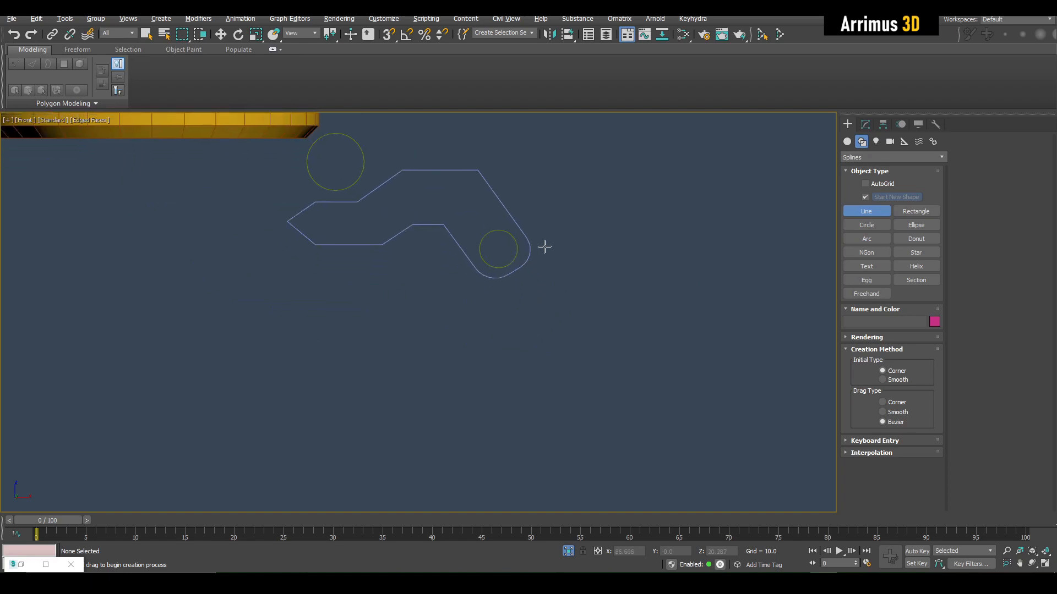
middle_click_drag(521, 240, 493, 261)
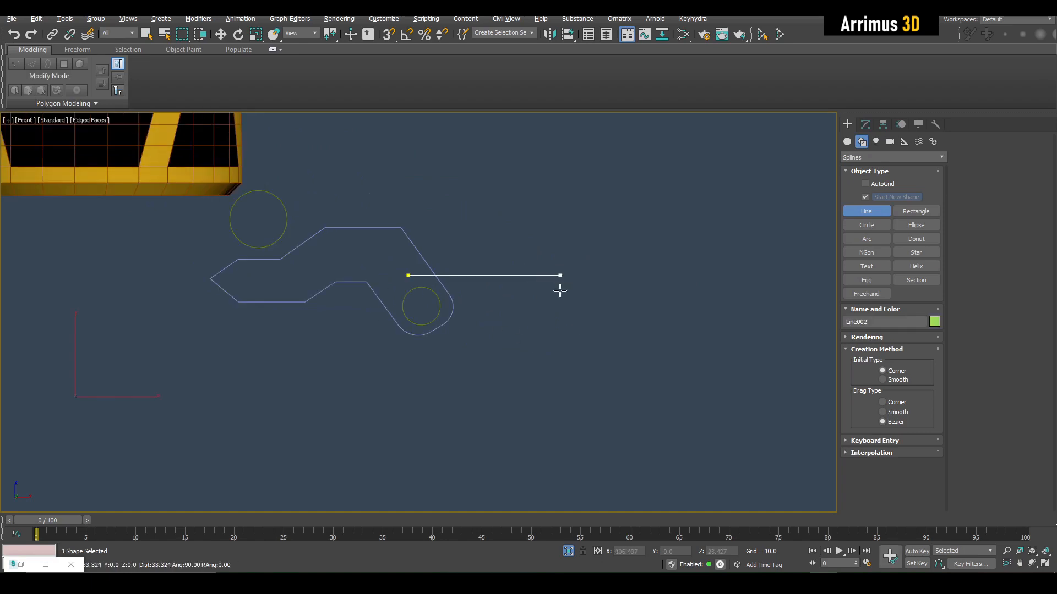
left_click(550, 275)
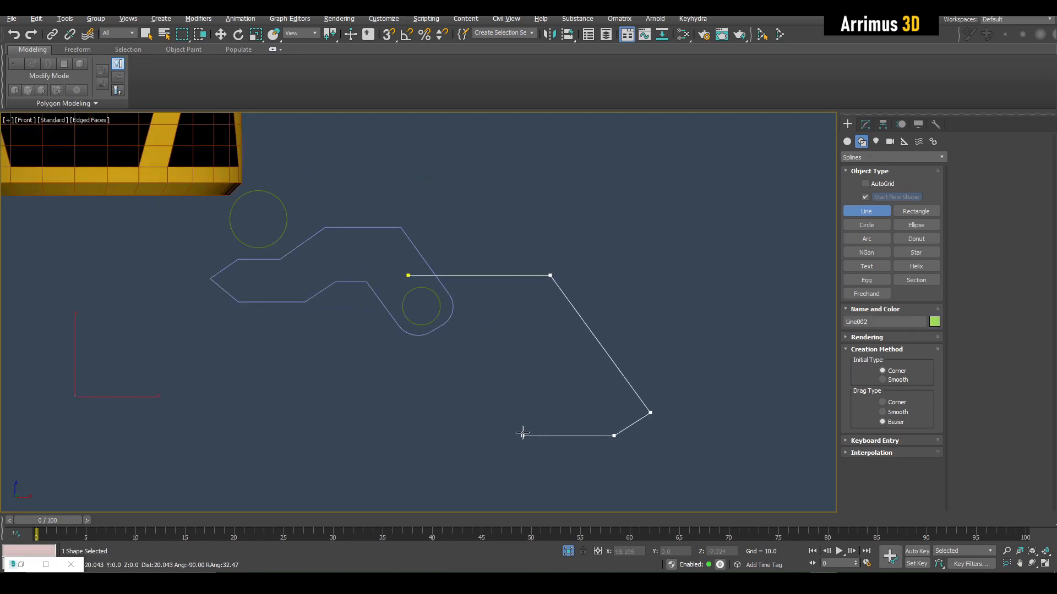
left_click(558, 392)
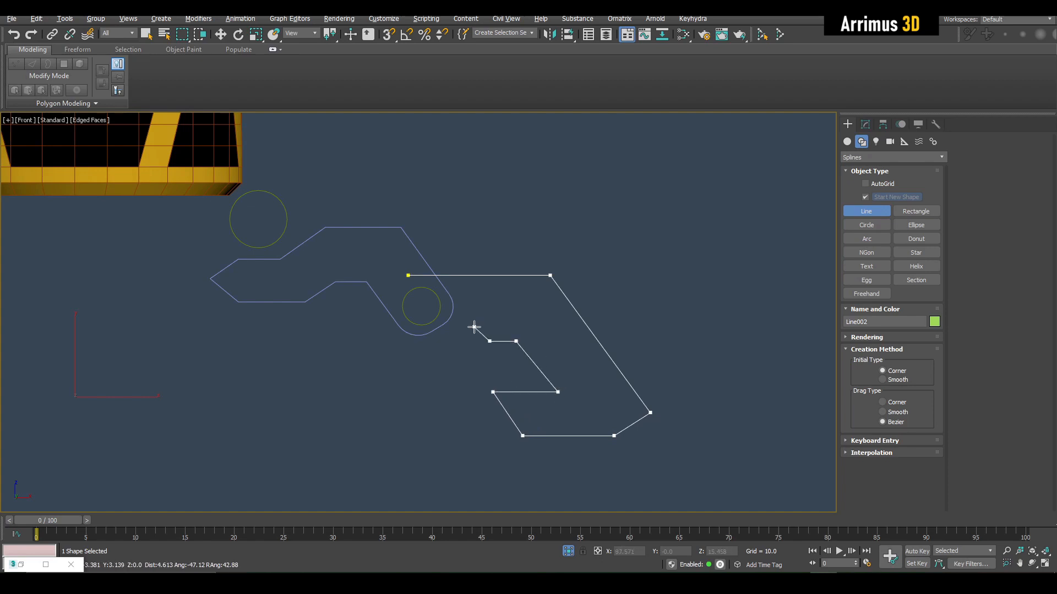
left_click(363, 300)
left_click(408, 276)
- Move the hook outline's upper-left vertex outward by about 4, and shift the whole outline so its end surrounds the small circle
left_click_drag(382, 246, 437, 302)
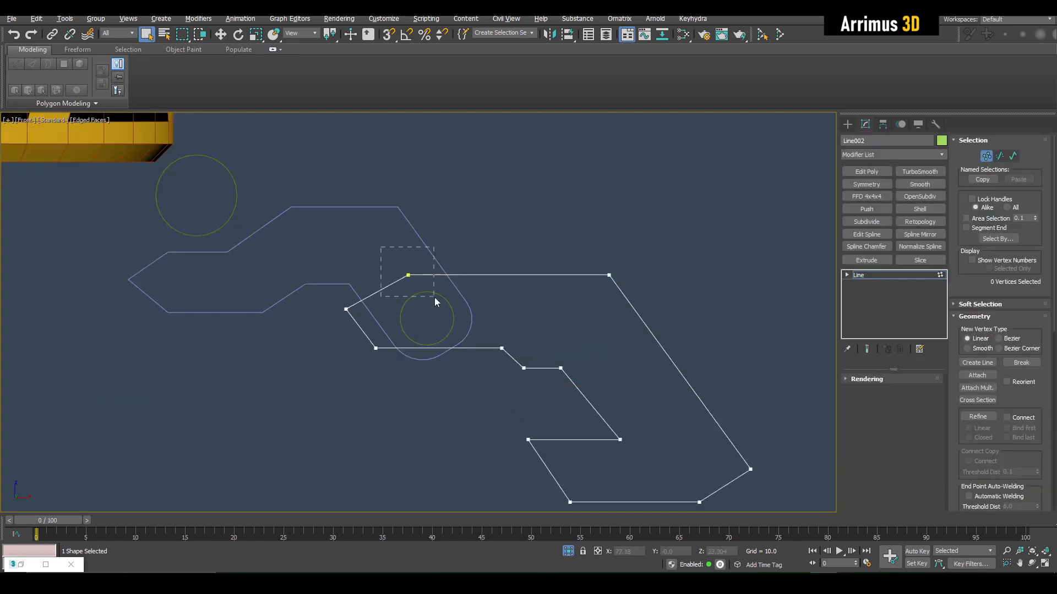
key("w")
left_click_drag(449, 274, 417, 272)
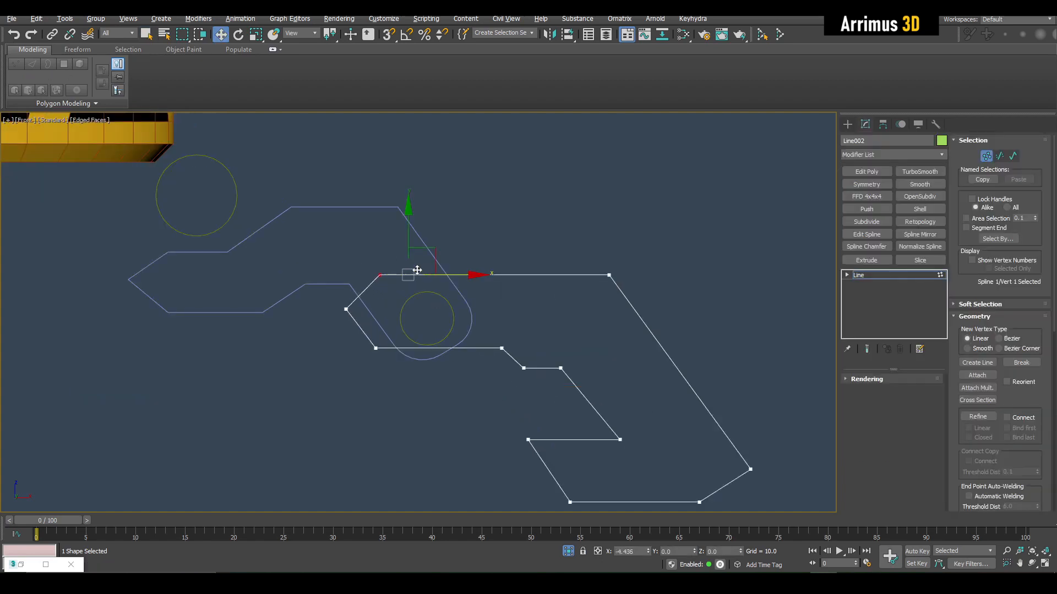
left_click(585, 326)
middle_click_drag(713, 442, 653, 347)
scroll(496, 334, "down", 3)
key("1")
scroll(476, 308, "up", 2)
left_click_drag(513, 314, 534, 316)
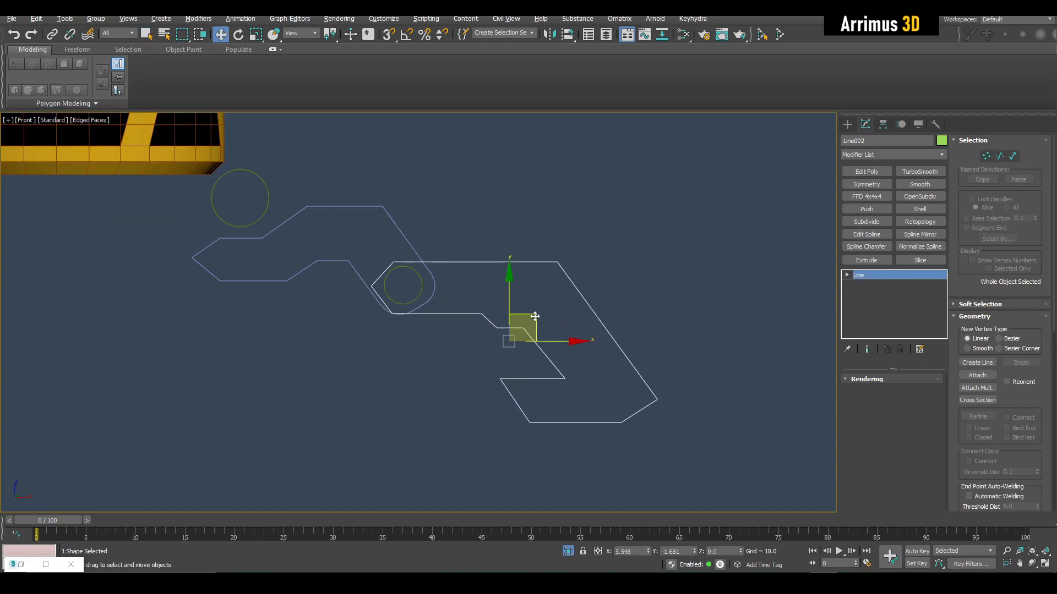
left_click(520, 245)
- Select the first bracket outline and frame it in the perspective view
scroll(520, 244, "down", 2)
key("q")
left_click_drag(458, 215, 444, 229)
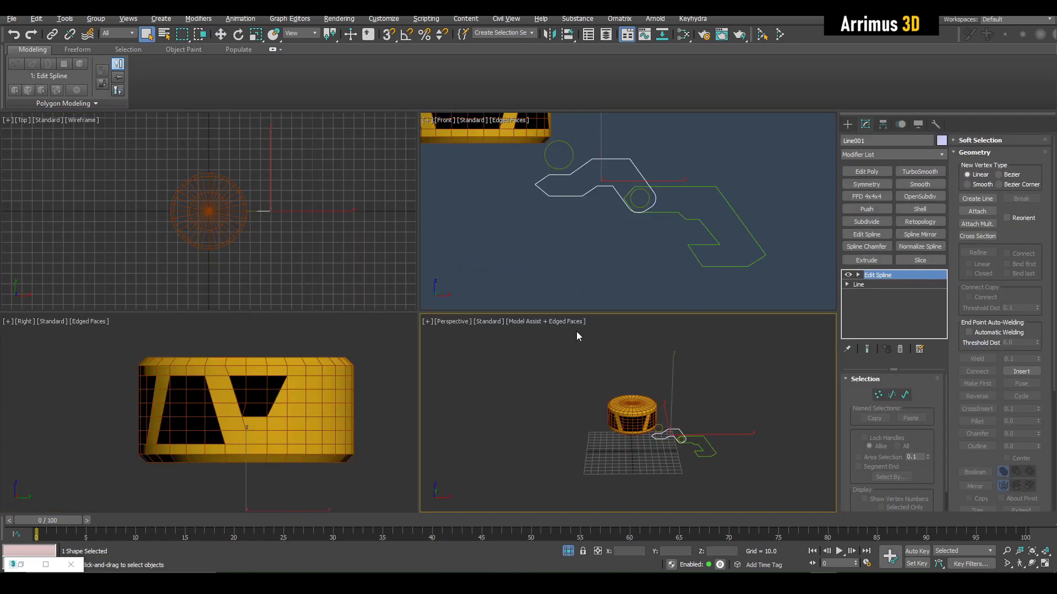
key("alt+w")
key("z")
scroll(563, 304, "down", 5)
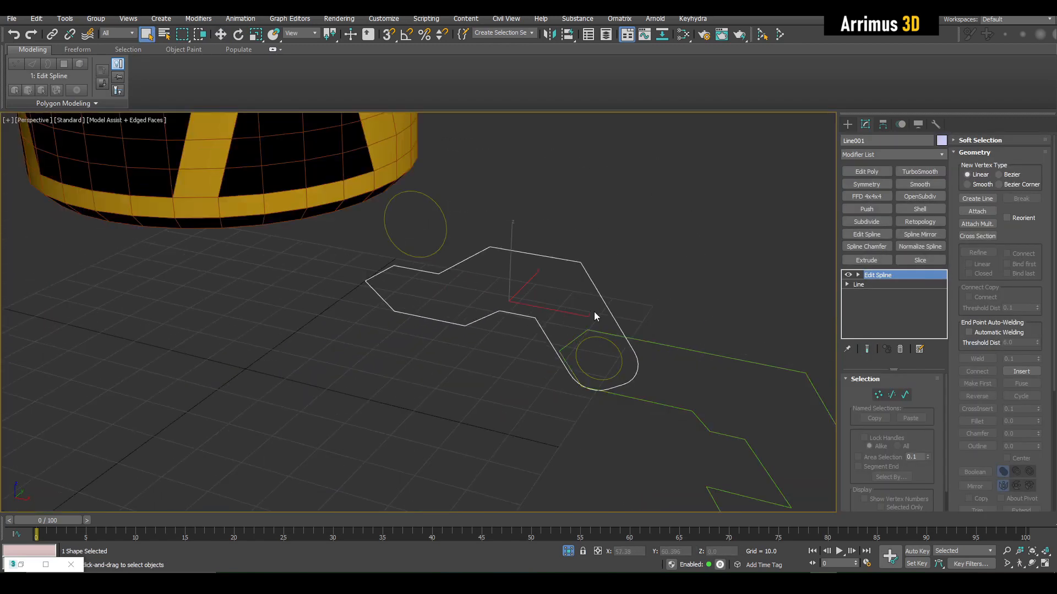
- Try an Extrude modifier with an amount of 29 on the bracket outline, and delete the modifier
left_click(855, 260)
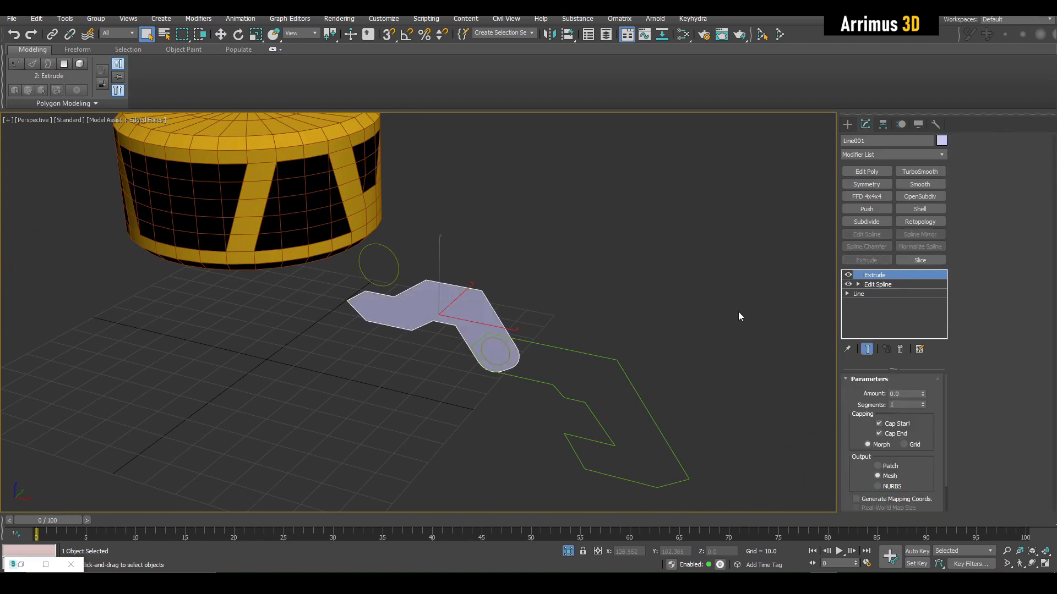
left_click_drag(923, 394, 925, 362)
middle_click_drag(707, 294, 665, 319, "alt")
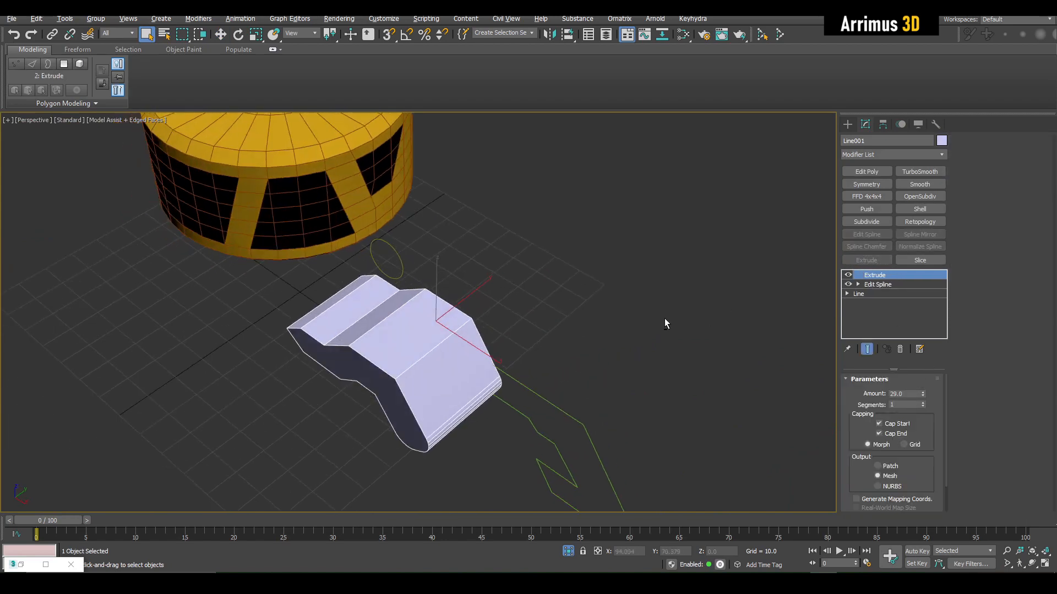
right_click(875, 276)
left_click(897, 294)
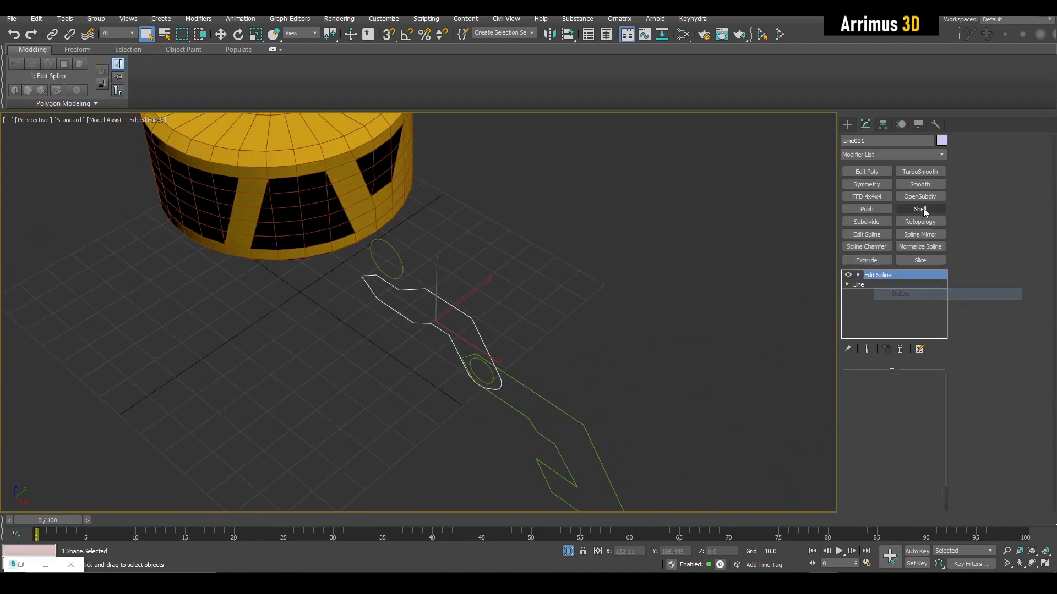
- Add a Shell modifier to the bracket outline with inner and outer amounts of 5
left_click(923, 208)
scroll(709, 301, "up", 8)
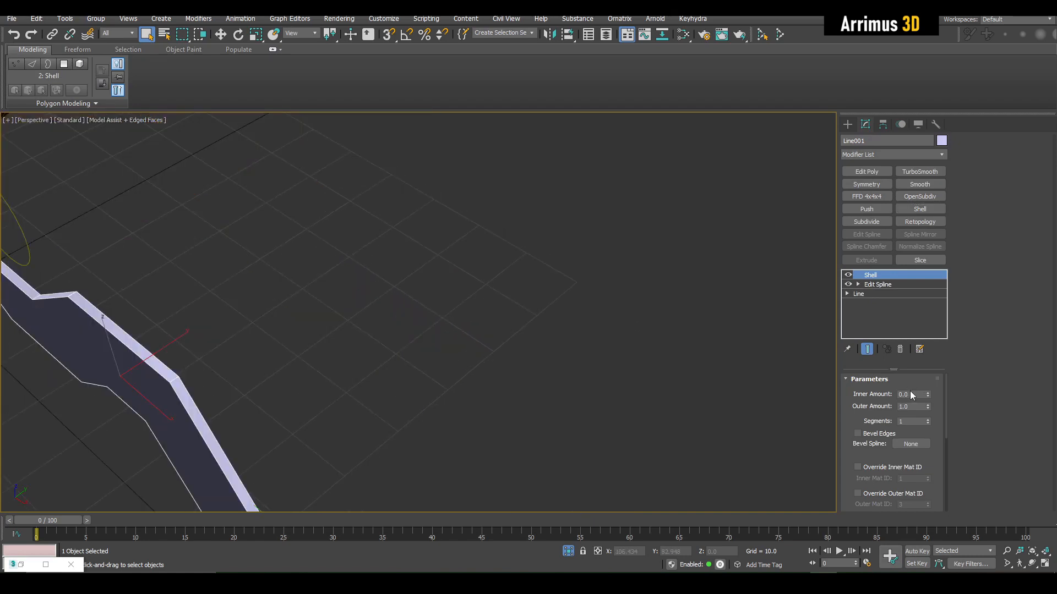
double_click(912, 394)
type("5")
double_click(916, 407)
type("5")
middle_click_drag(507, 350, 597, 251)
scroll(547, 339, "down", 4)
middle_click_drag(619, 416, 617, 311)
left_click_drag(602, 290, 531, 331)
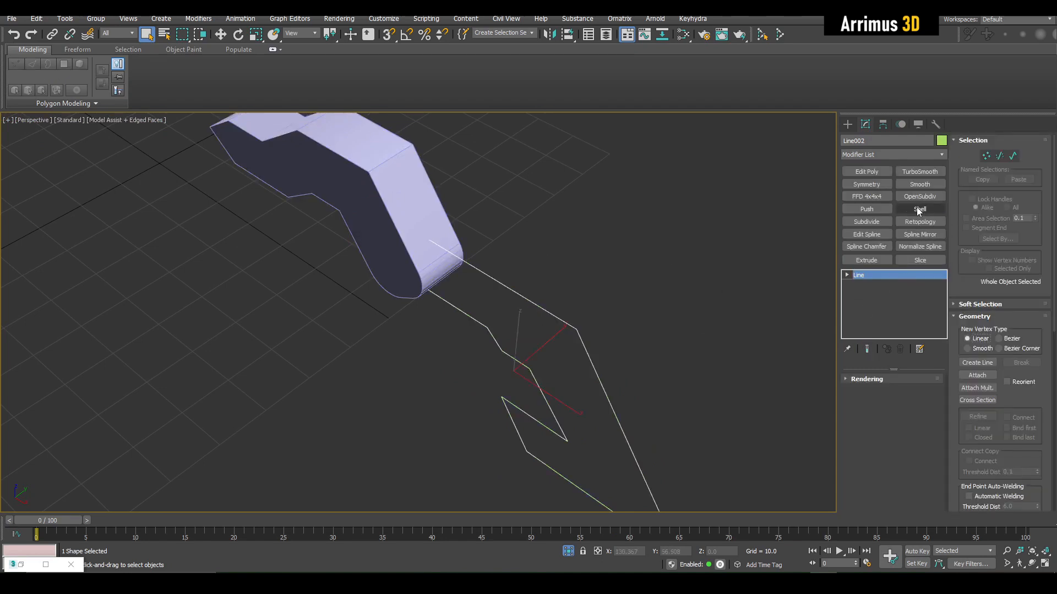
- Add a Shell modifier to the hook outline with inner and outer amounts of 4
left_click(918, 208)
middle_click_drag(648, 332, 627, 325)
scroll(609, 333, "down", 3)
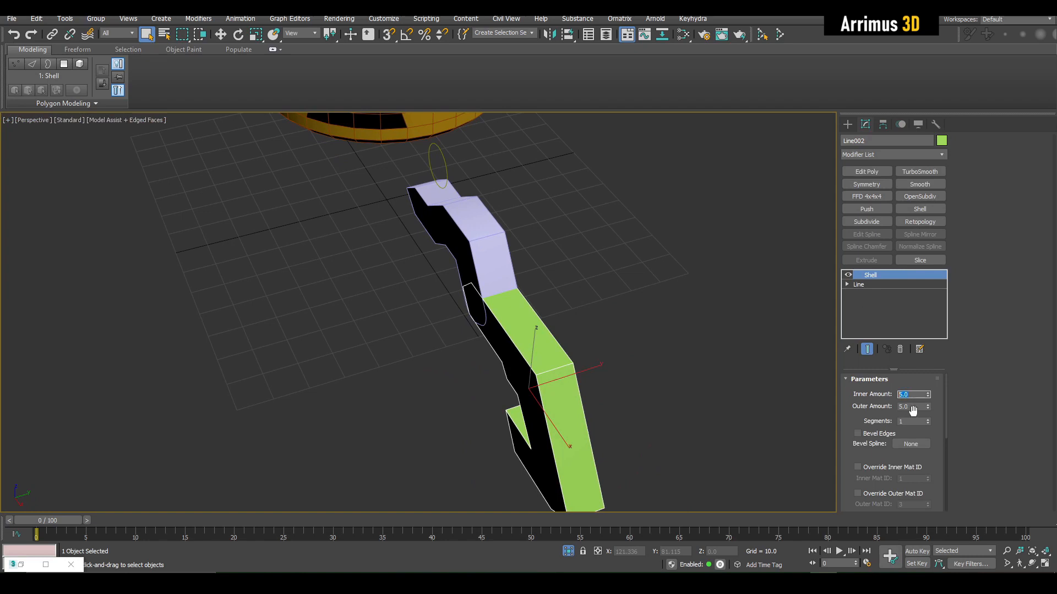
double_click(915, 407)
type("4")
middle_click_drag(669, 360, 628, 353)
- Set the first bracket's Shell inner and outer amounts to 8, and deselect it
left_click(457, 265)
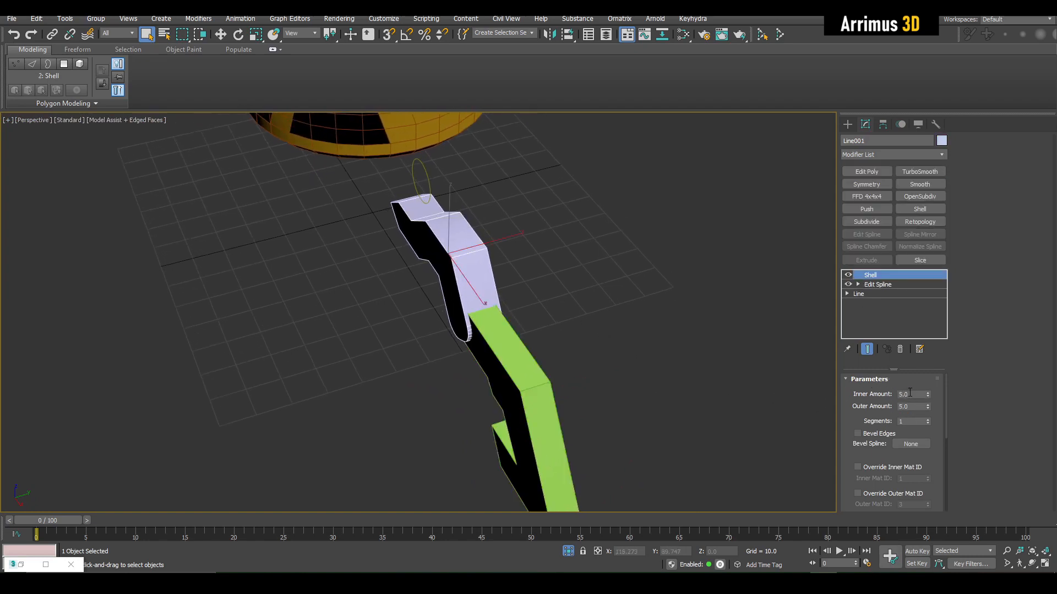
type("8")
key("Tab")
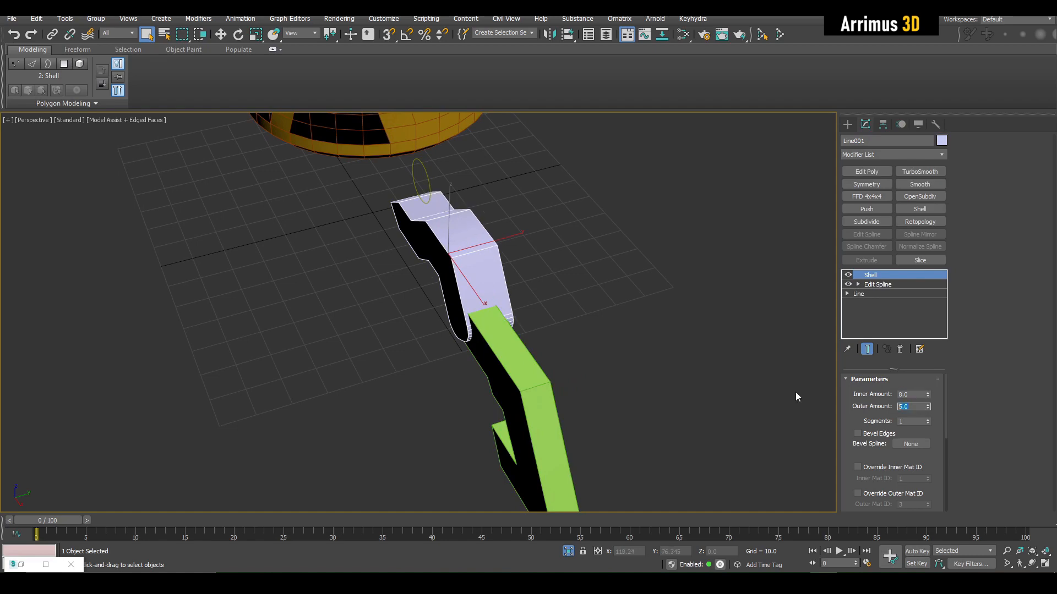
type("8")
middle_click_drag(679, 357, 682, 373)
left_click(682, 372)
- Select the bracket, hook piece and small circle together, assign them the yellow Nice Metal Dark material, and deselect them
middle_click_drag(611, 330, 661, 297, "alt")
left_click_drag(573, 245, 491, 301)
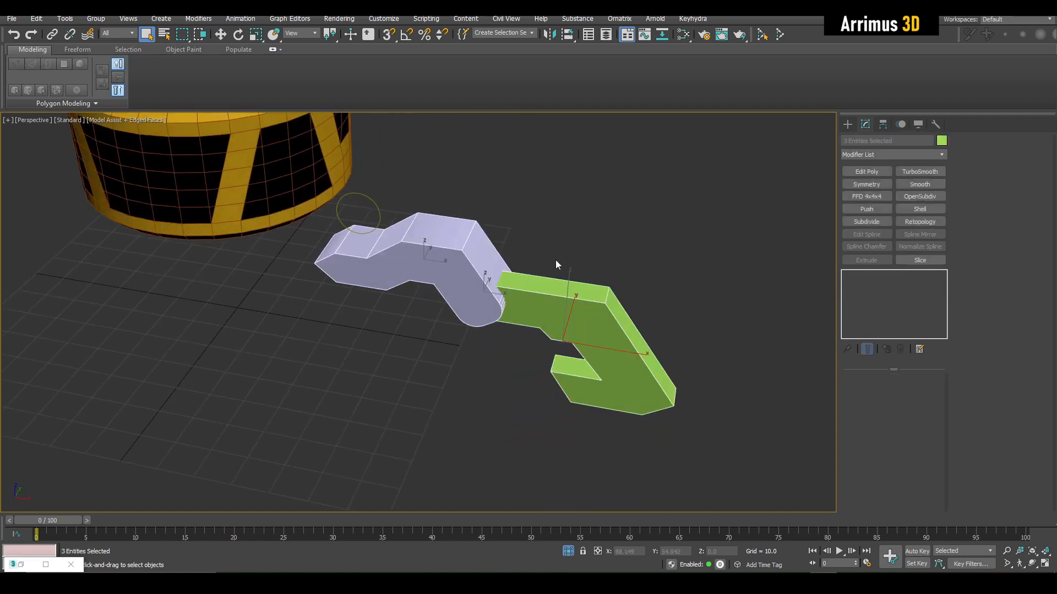
middle_click_drag(573, 255, 564, 277)
key("m")
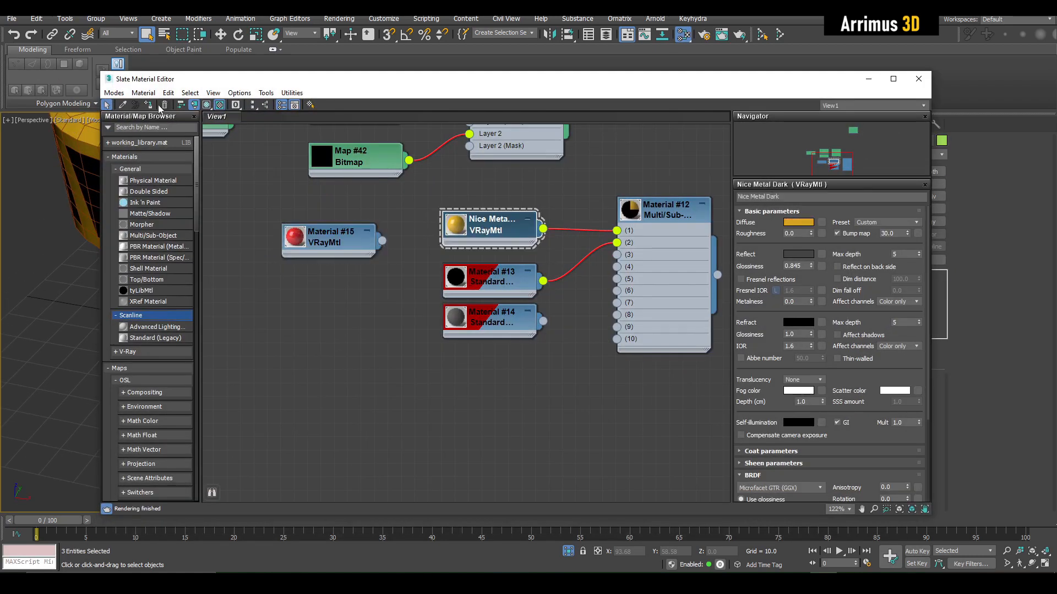
left_click(865, 79)
left_click(702, 193)
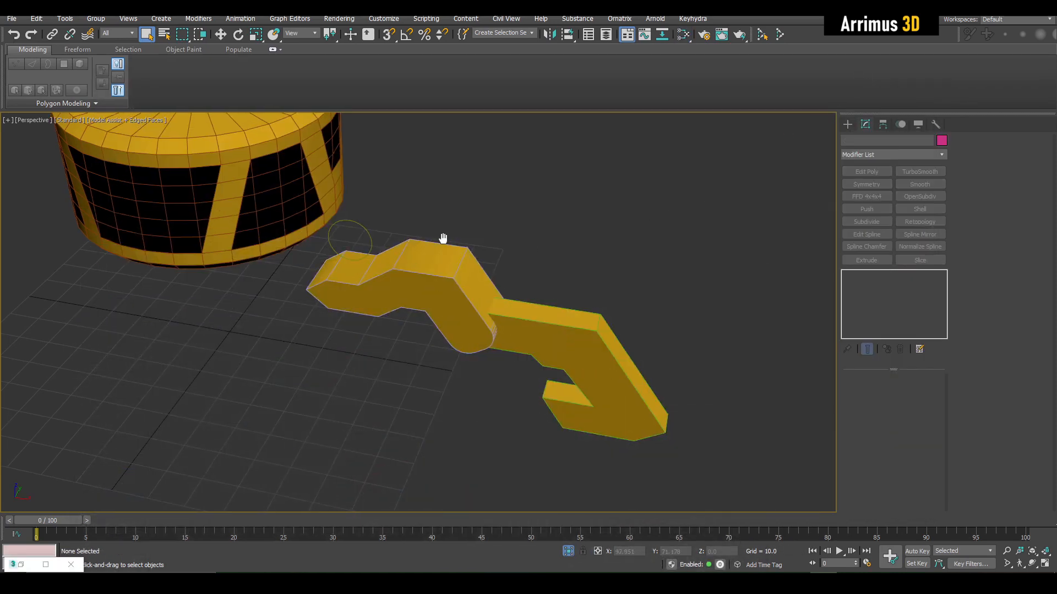
- Turn the large circle above the bracket into a cylinder with a Shell modifier using inner and outer amounts of 8
middle_click_drag(443, 239, 586, 218, "alt")
scroll(481, 251, "down", 3)
scroll(481, 208, "up", 4)
left_click(289, 161)
left_click(912, 210)
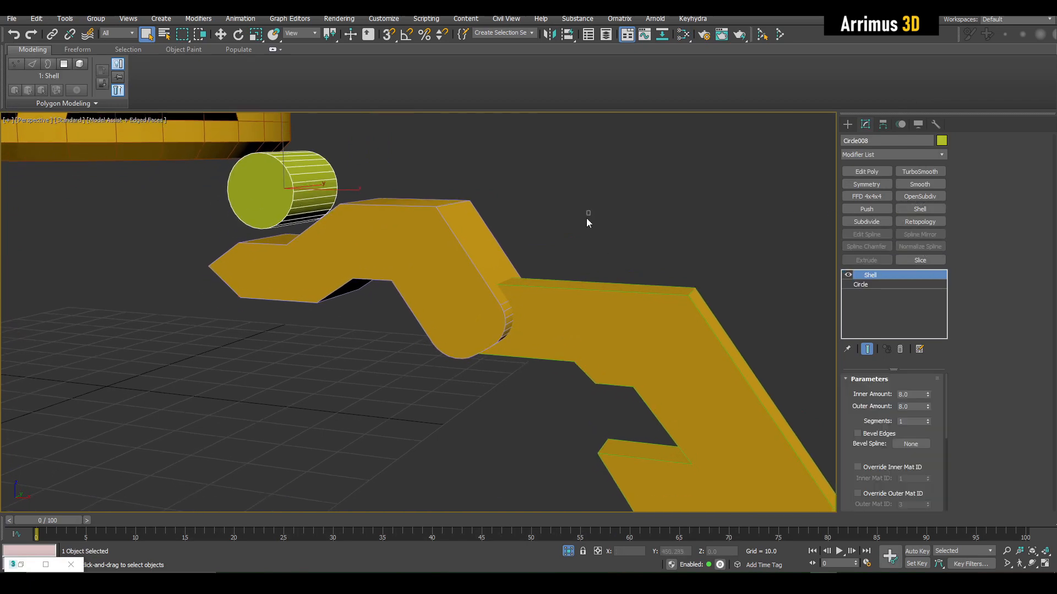
- Shell the small joint circle with inner amount 8.38 and outer amount 9.52 so it protrudes from both sides of the bracket
left_click_drag(586, 218, 487, 314)
left_click(427, 232, "alt")
left_click(623, 333)
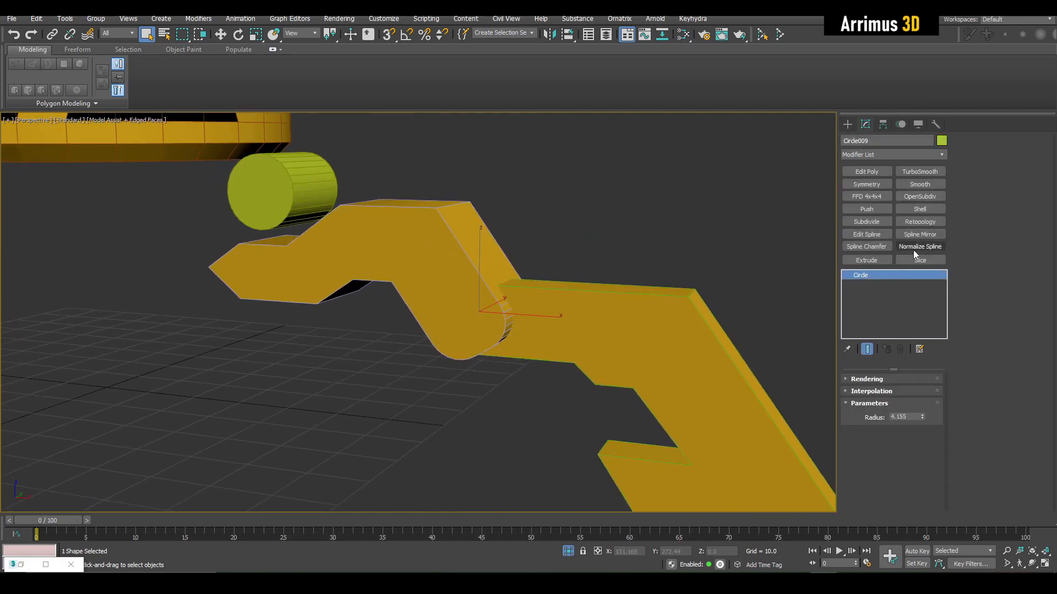
left_click(920, 209)
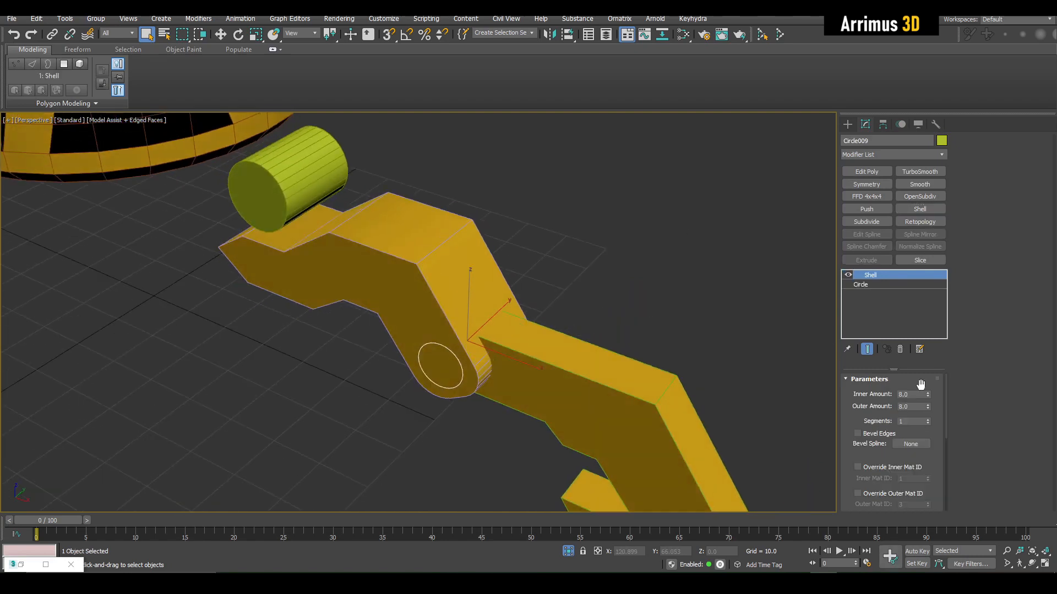
left_click_drag(927, 393, 934, 367)
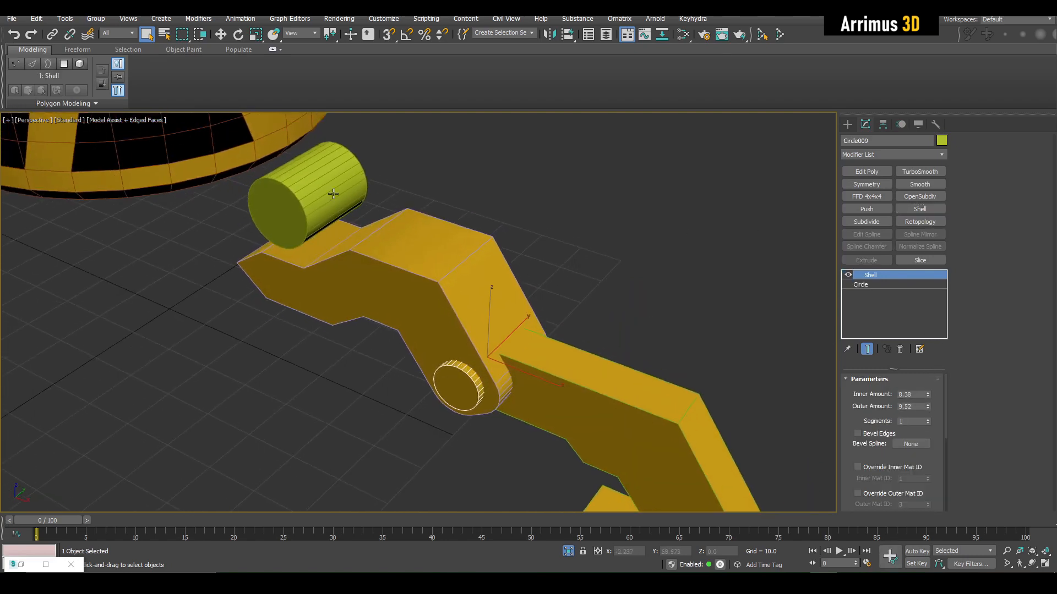
- Assign the grey Material #14 to the large and small joint cylinders
key("m")
double_click(493, 316)
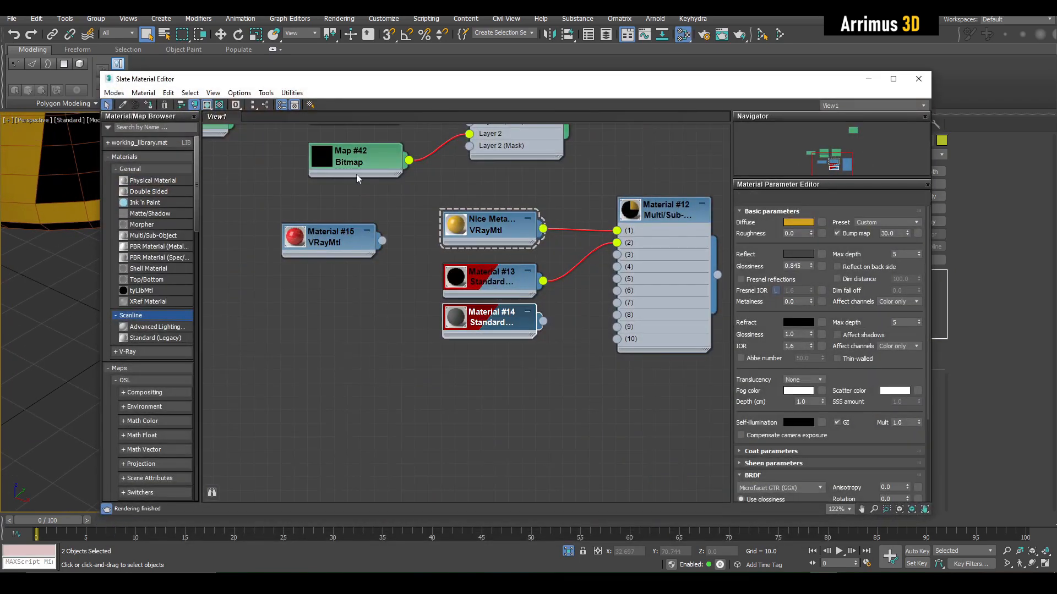
left_click(869, 80)
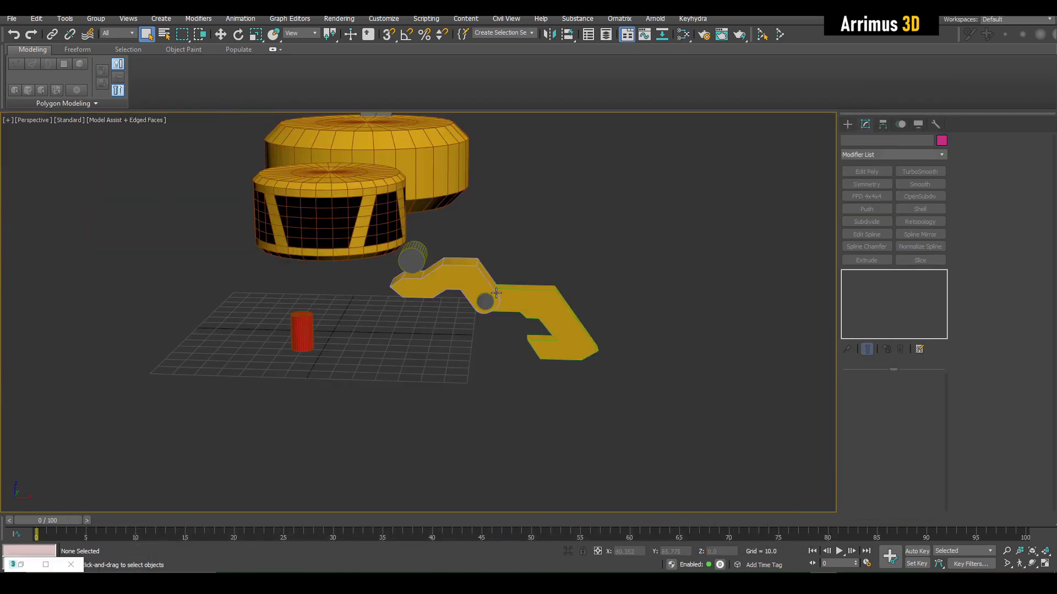
- Link the hook piece to the small joint cylinder as its child
left_click(52, 34)
scroll(552, 320, "up", 2)
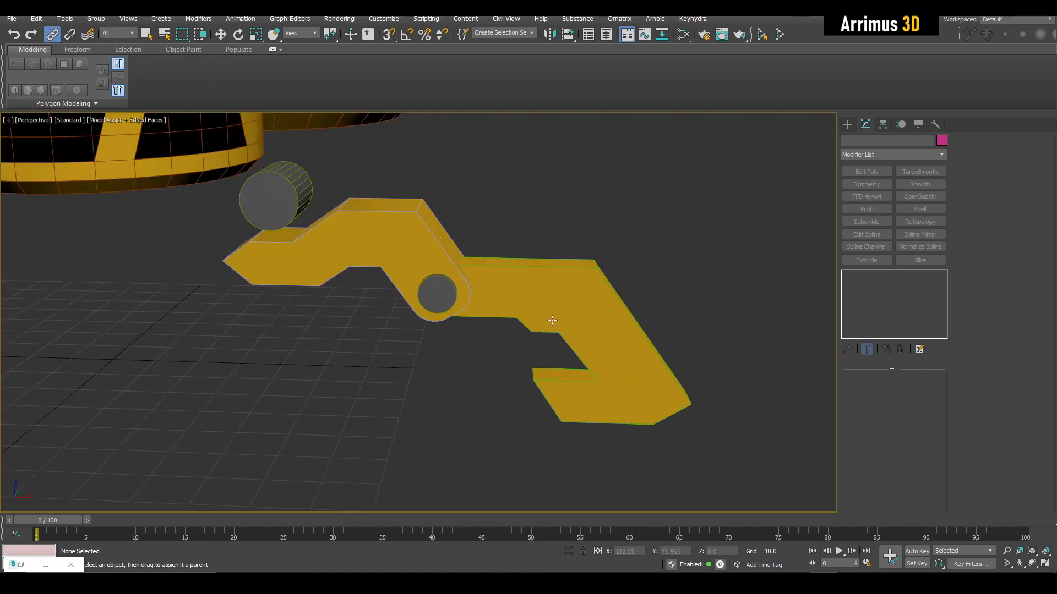
left_click_drag(537, 284, 443, 294)
key("q")
scroll(440, 293, "down", 2)
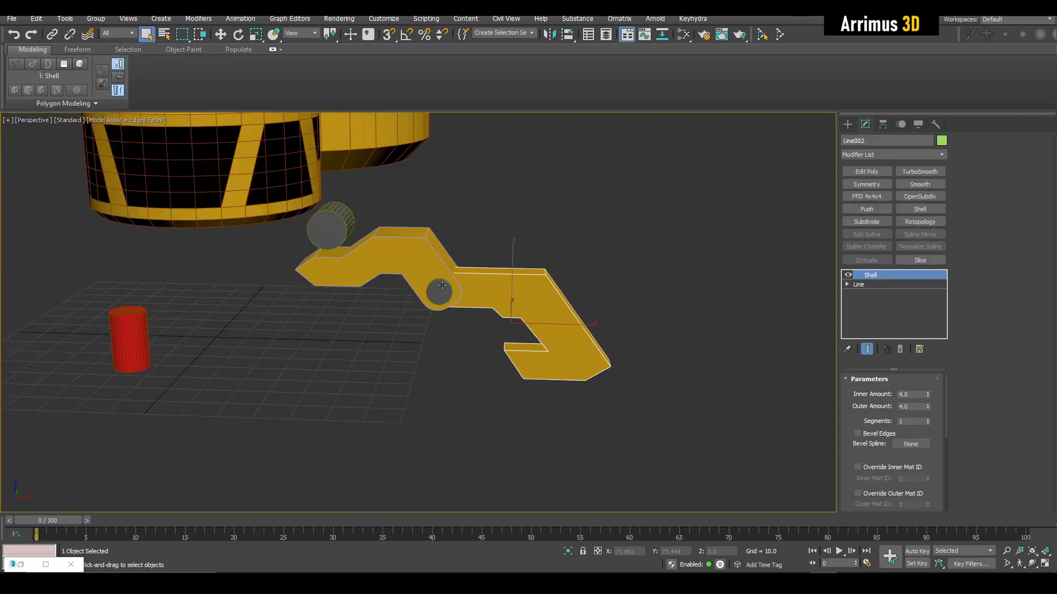
- Test the link by rotating the small joint cylinder
left_click(439, 292)
scroll(439, 293, "down", 2)
middle_click_drag(439, 292, 448, 293)
key("e")
mouse_move(492, 245)
left_mouse_down()
mouse_move(513, 299)
mouse_move(488, 366)
mouse_move(538, 371)
mouse_move(495, 343)
mouse_move(486, 260)
left_mouse_up()
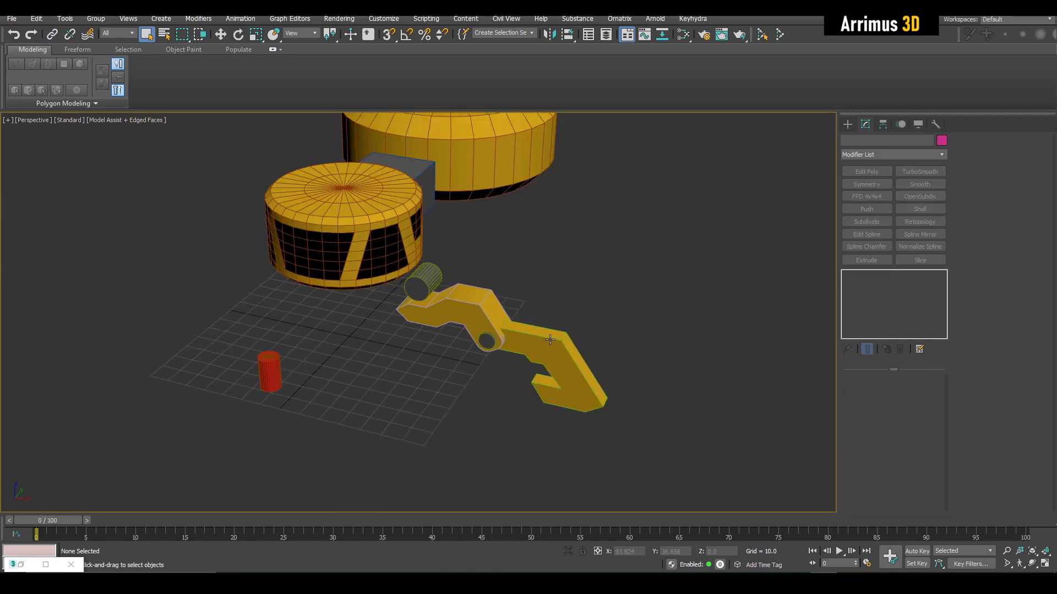
- Link the small joint cylinder to the first bracket, and link that bracket to the large joint cylinder
middle_click_drag(541, 377, 541, 334, "alt")
scroll(541, 334, "up", 3)
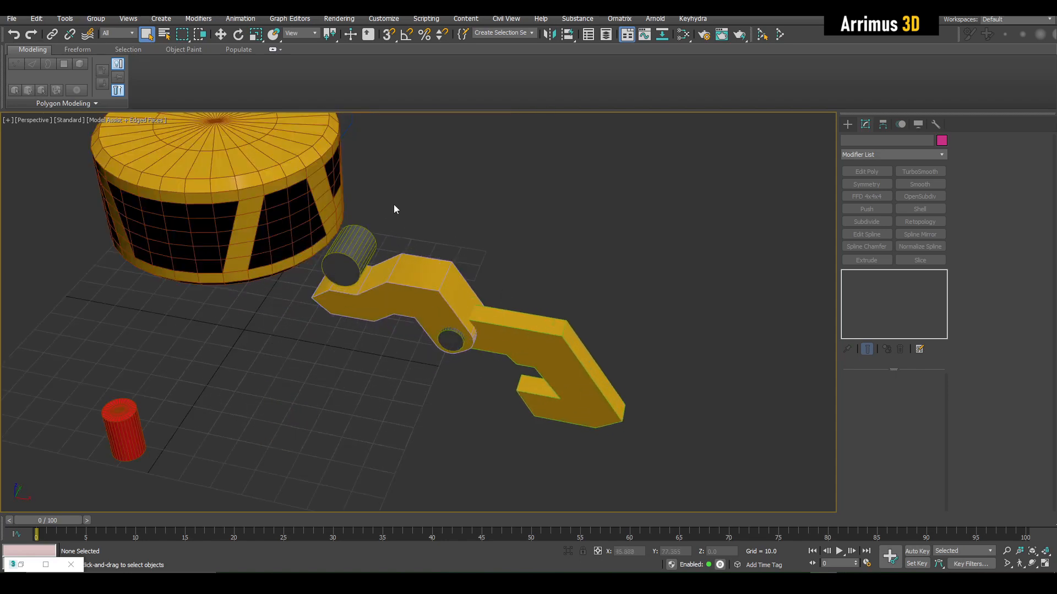
left_click(53, 35)
scroll(490, 356, "up", 4)
mouse_move(490, 356)
middle_mouse_down("alt")
mouse_move(445, 310)
mouse_move(488, 338)
middle_mouse_up("alt")
left_click_drag(456, 359, 412, 287)
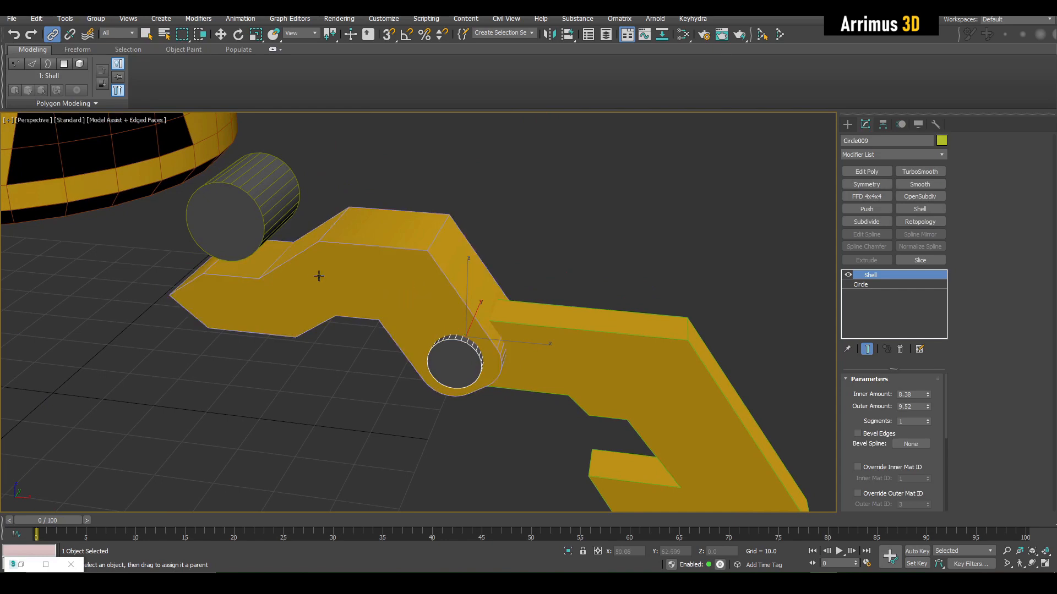
left_click_drag(317, 275, 255, 218)
scroll(284, 235, "down", 5)
key("q")
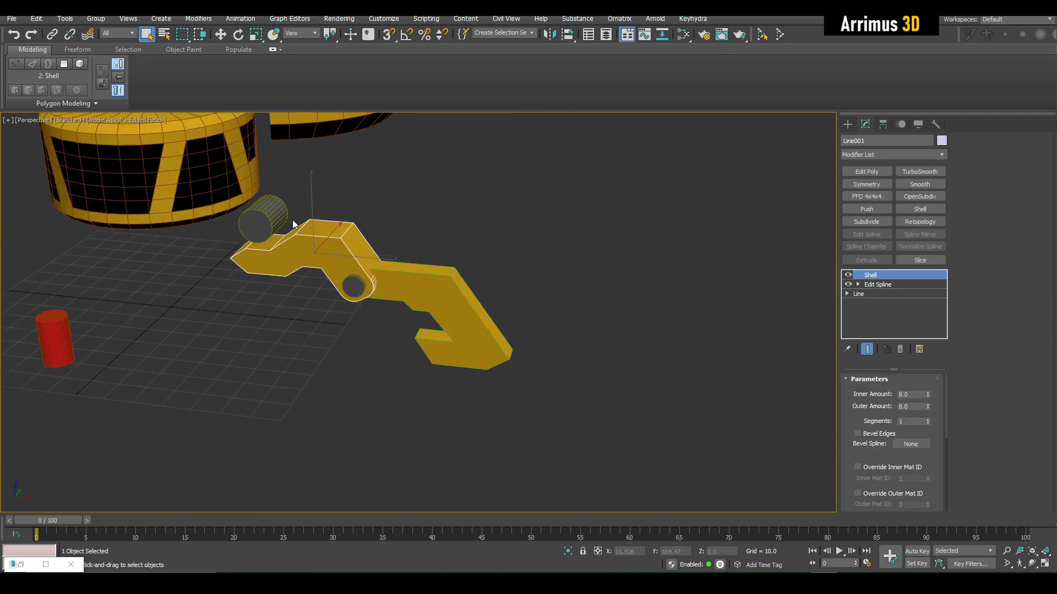
- Select the four linked arm parts and check their placement beneath the smaller striped cylinder
scroll(373, 233, "up", 4)
middle_click_drag(373, 233, 430, 253)
left_click(465, 240)
scroll(448, 259, "down", 4)
left_click_drag(576, 376, 613, 405)
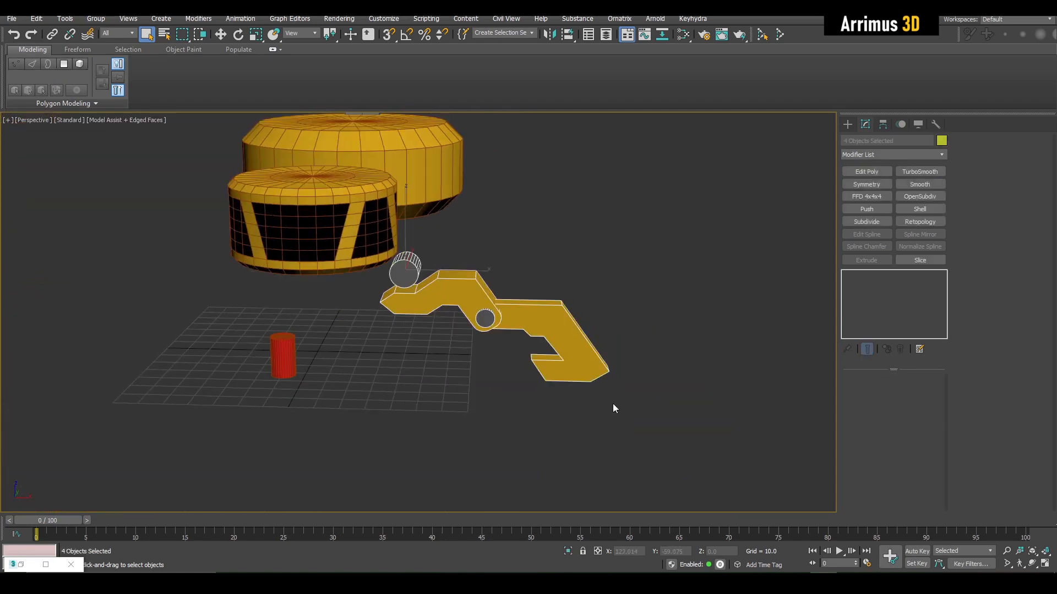
key("w")
middle_click_drag(536, 326, 398, 245, "alt")
key("q")
left_click(496, 275)
scroll(496, 276, "down", 5)
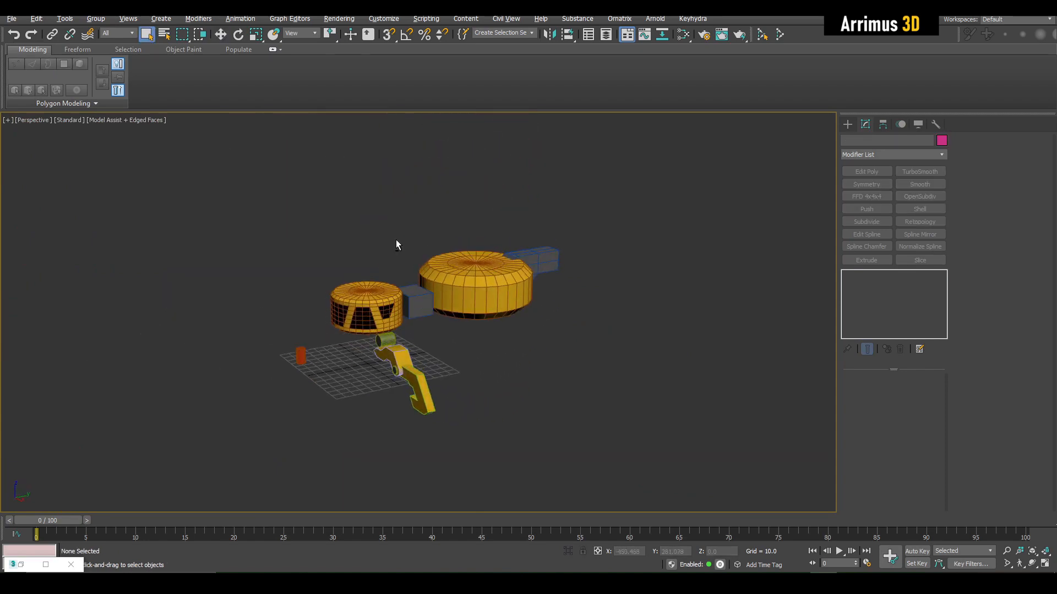
- Clone the whole machine as a copy and place it along the X axis beside the original
key("ctrl+a")
key("w")
middle_click_drag(571, 382, 421, 333, "alt")
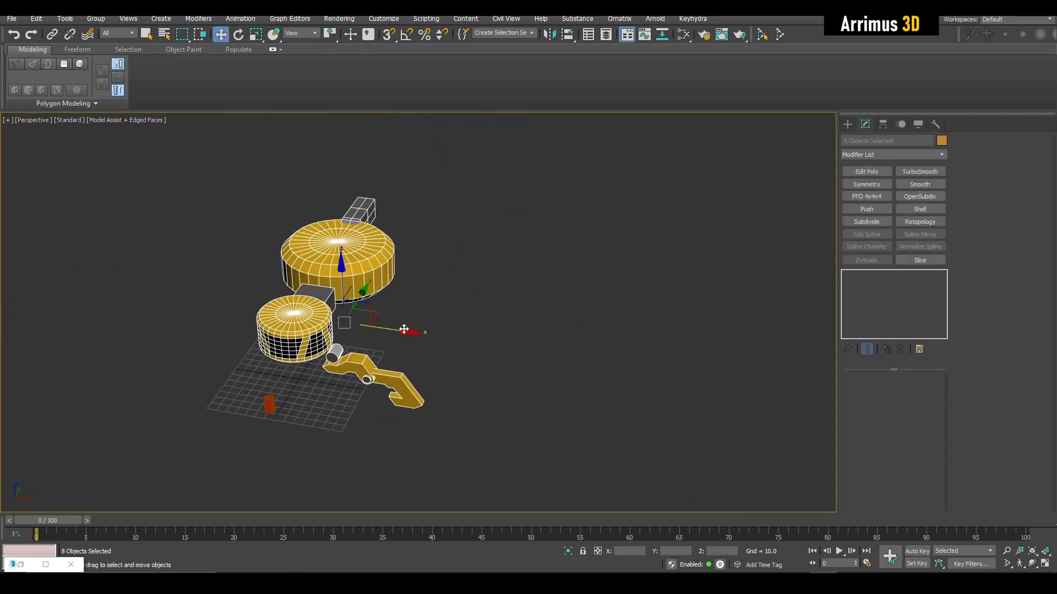
left_click_drag(404, 329, 569, 364, "shift")
left_click(530, 338)
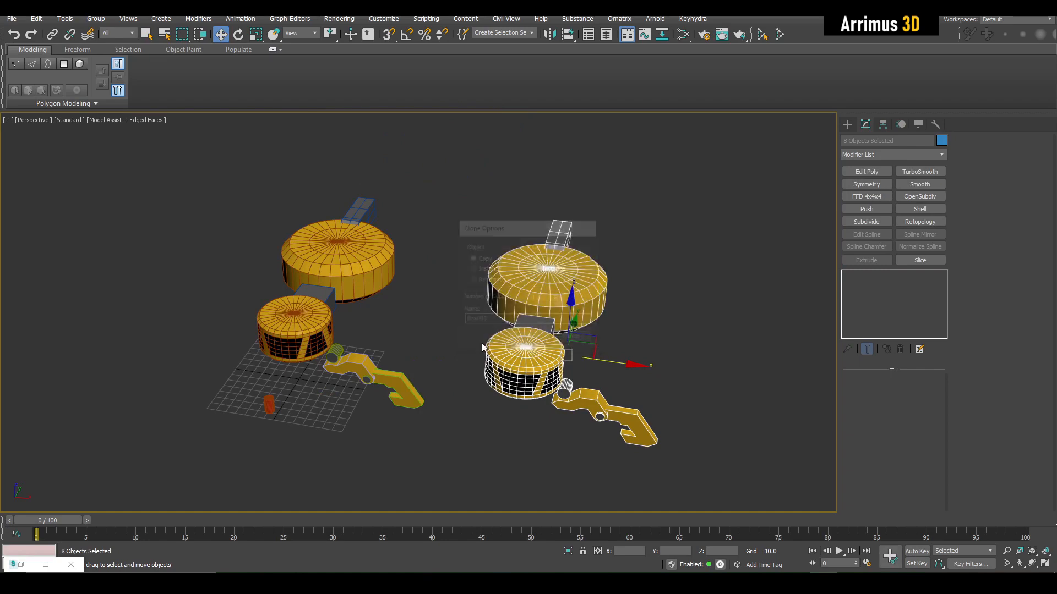
- Make the copied leg's large joint cylinder transform around the smaller striped cylinder, using the Pick reference coordinate system and the transform coordinate center
scroll(404, 330, "up", 3)
key("q")
mouse_move(418, 314)
middle_mouse_down("alt")
mouse_move(484, 311)
mouse_move(487, 355)
mouse_move(454, 275)
mouse_move(437, 292)
mouse_move(421, 273)
mouse_move(431, 323)
middle_mouse_up("alt")
left_click(448, 288)
scroll(410, 282, "up", 3)
left_click(402, 259)
key("e")
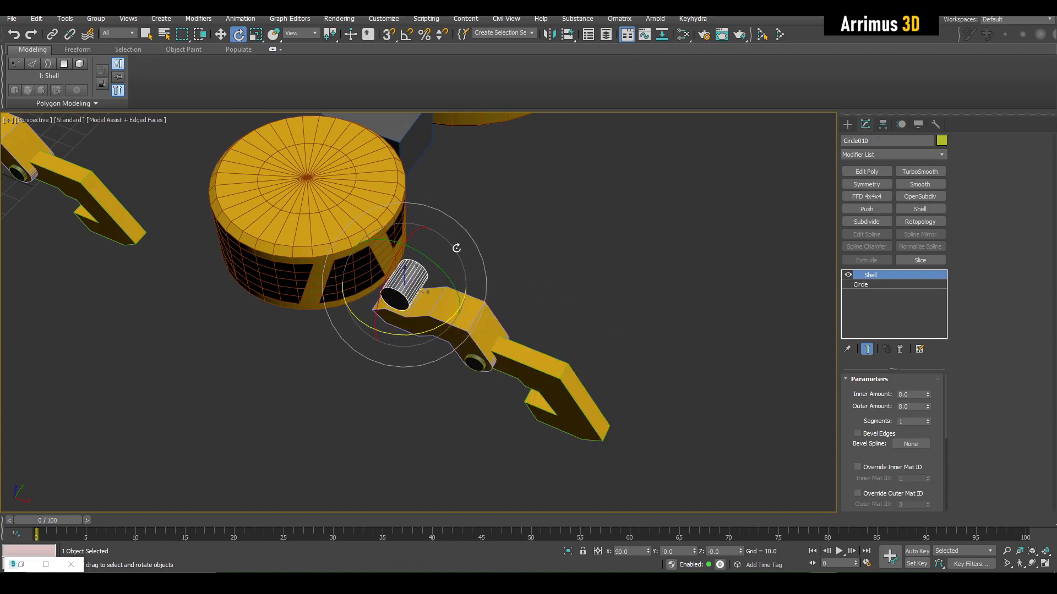
middle_click_drag(455, 245, 457, 275, "alt")
left_click(309, 34)
left_click(292, 115)
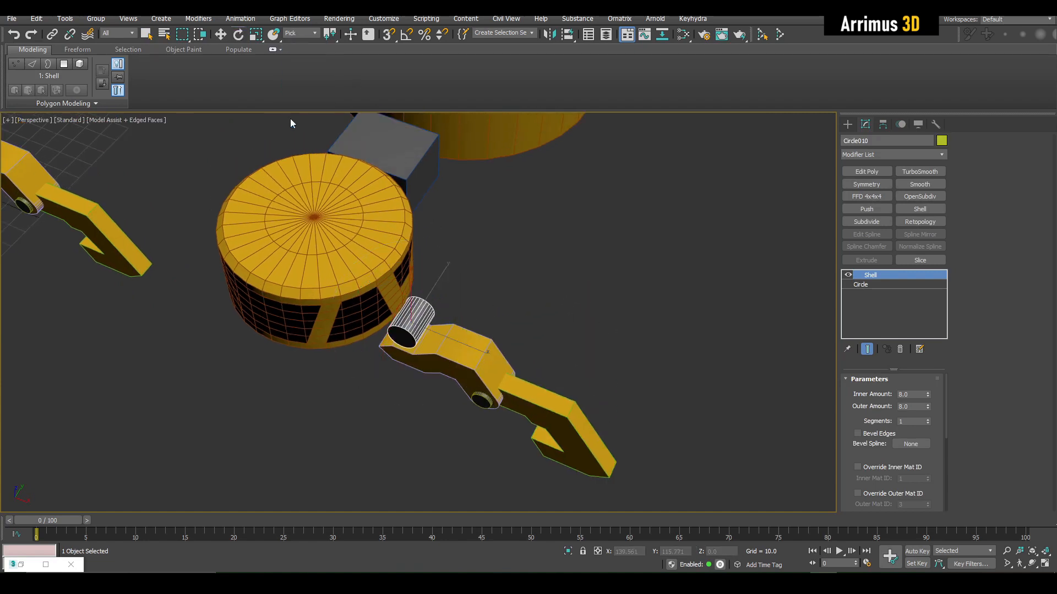
left_click(324, 249)
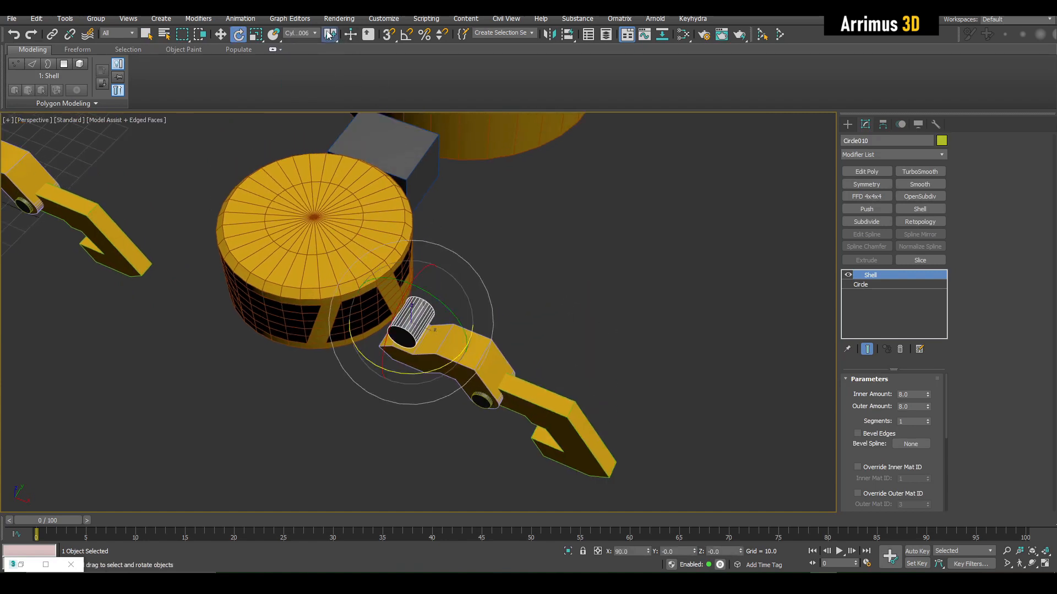
left_click(330, 84)
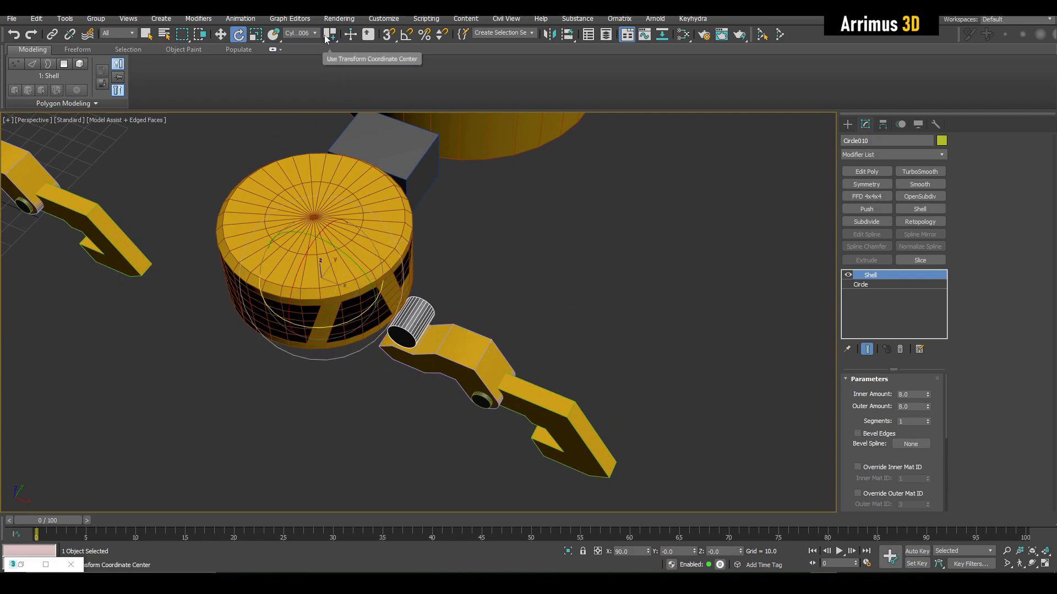
- Rotate the copied leg about 43° around the smaller striped cylinder's vertical axis
middle_click_drag(381, 284, 389, 276)
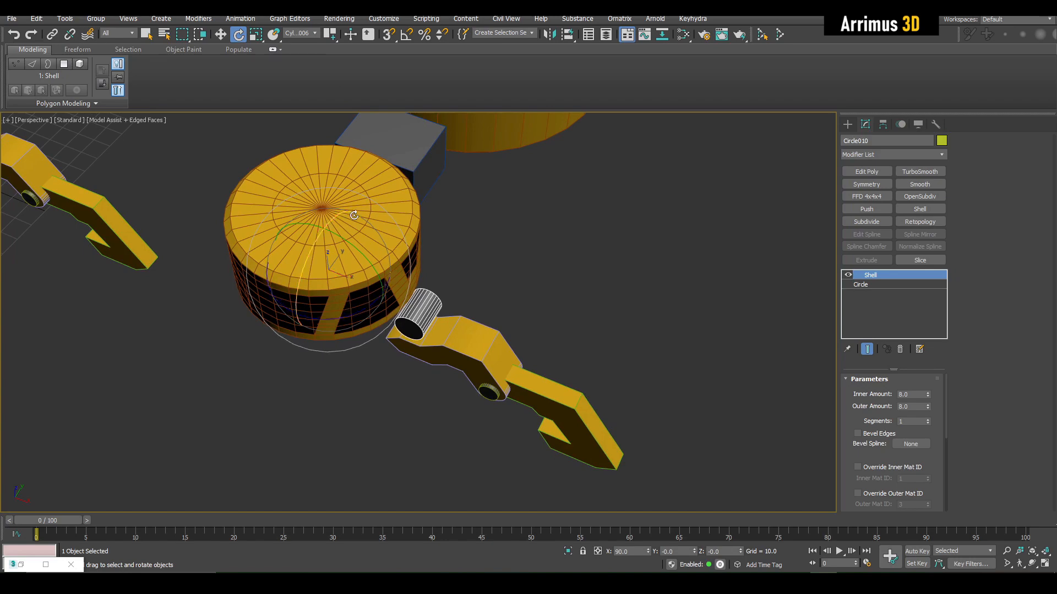
left_click_drag(348, 313, 397, 299)
right_click(396, 299)
middle_click_drag(397, 299, 420, 308, "alt")
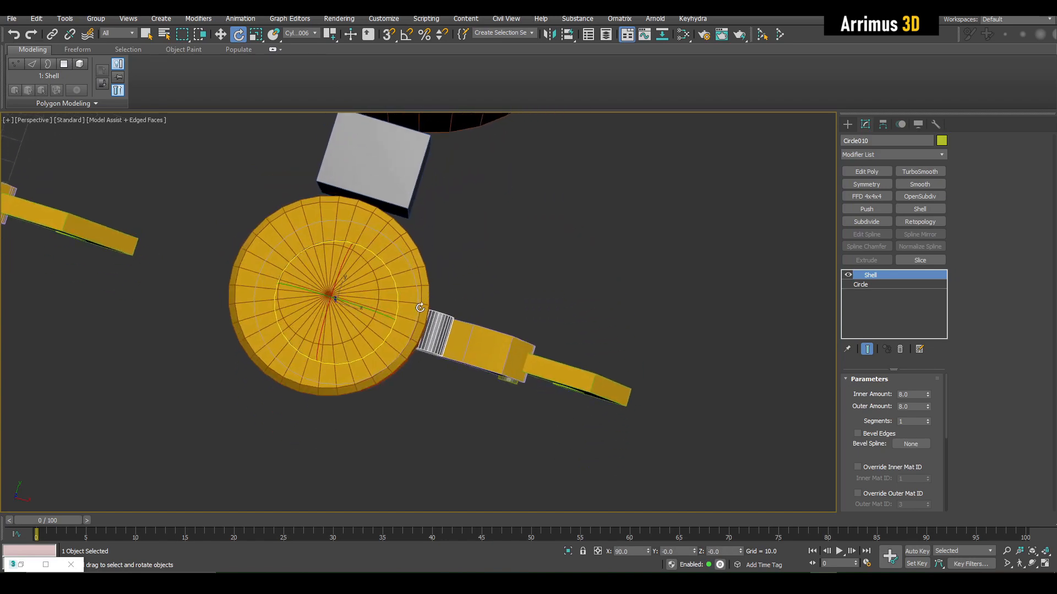
left_click_drag(382, 343, 416, 311)
middle_click_drag(416, 311, 400, 338)
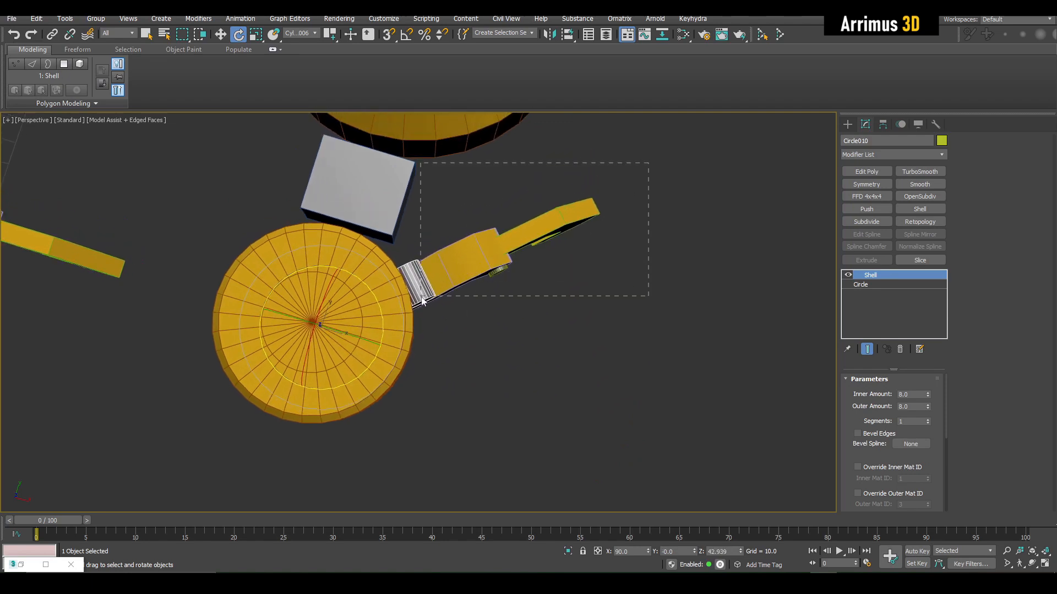
- Select the four leg parts, rotate one copy of them around the smaller striped cylinder, and adjust the copy's angle
left_click_drag(422, 300, 442, 293)
left_click_drag(328, 37, 329, 87)
scroll(437, 212, "down", 3)
middle_click_drag(415, 270, 435, 214)
scroll(407, 219, "up", 3)
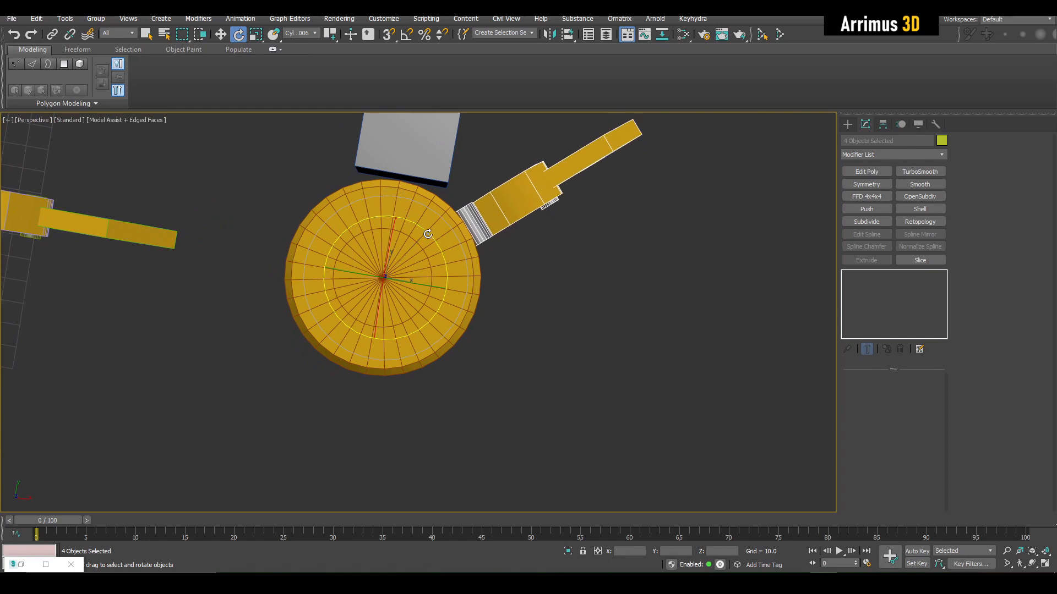
mouse_move(431, 239)
left_mouse_down("shift")
mouse_move(433, 272)
mouse_move(435, 231)
mouse_move(481, 368)
mouse_move(473, 297)
mouse_move(451, 332)
left_mouse_up("shift")
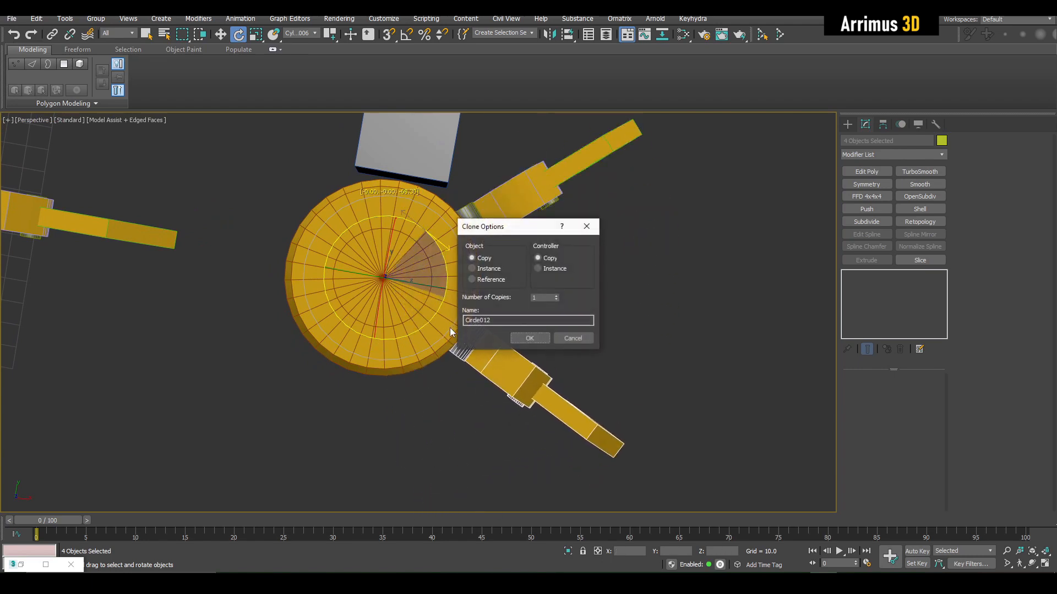
left_click(520, 335)
left_click_drag(448, 277, 445, 285)
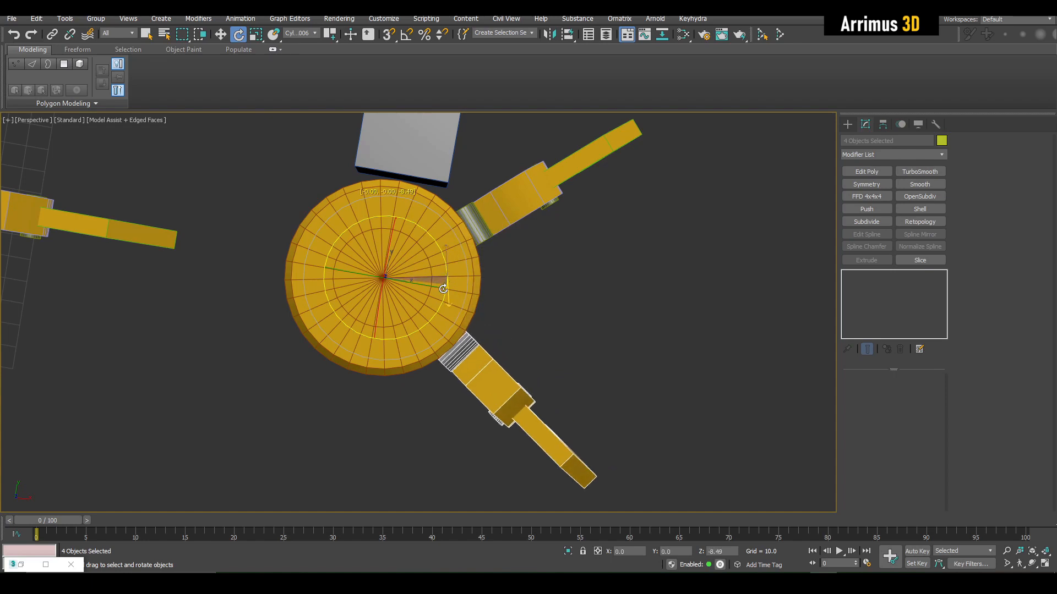
middle_click_drag(445, 285, 426, 260)
- Select both legs and add a Symmetry modifier with X as the mirror axis
scroll(426, 259, "down", 3)
key("q")
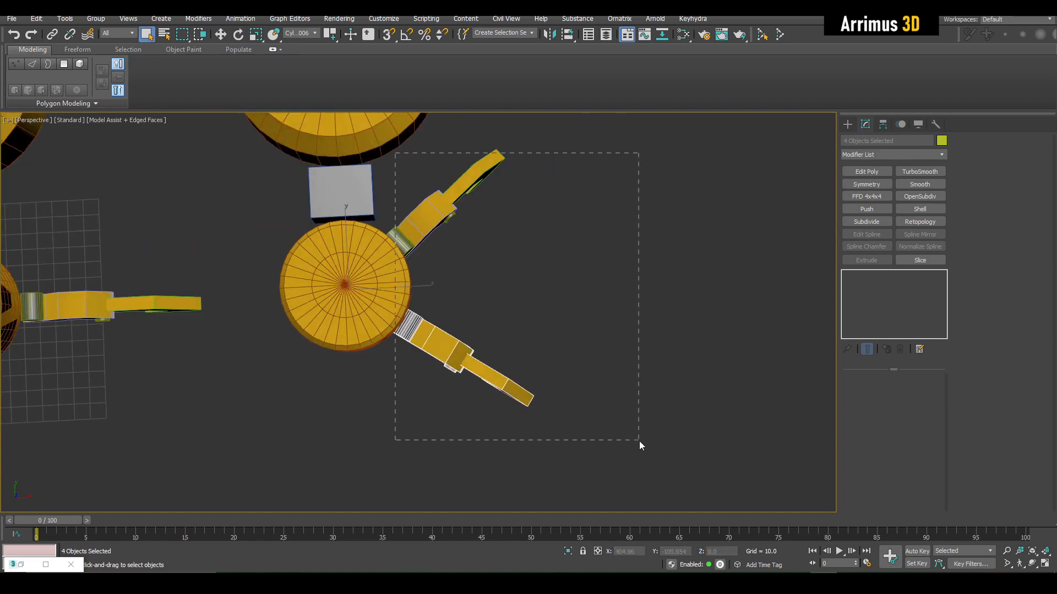
left_click_drag(639, 441, 639, 441)
left_click(342, 285, "alt")
middle_click_drag(342, 283, 331, 177, "alt")
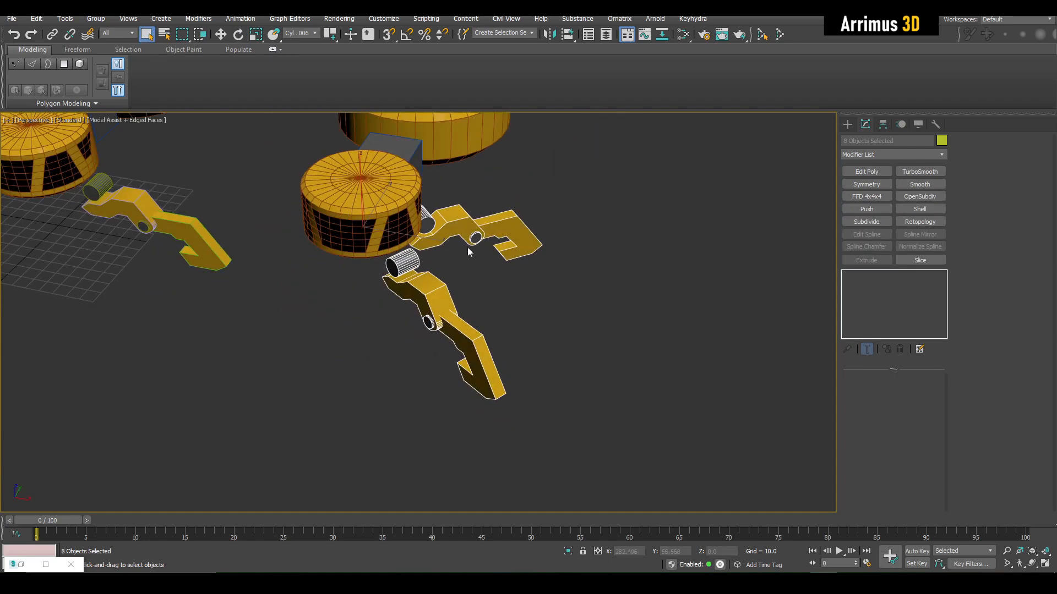
middle_click_drag(468, 247, 502, 229, "alt")
left_click(880, 184)
middle_click_drag(808, 187, 855, 244)
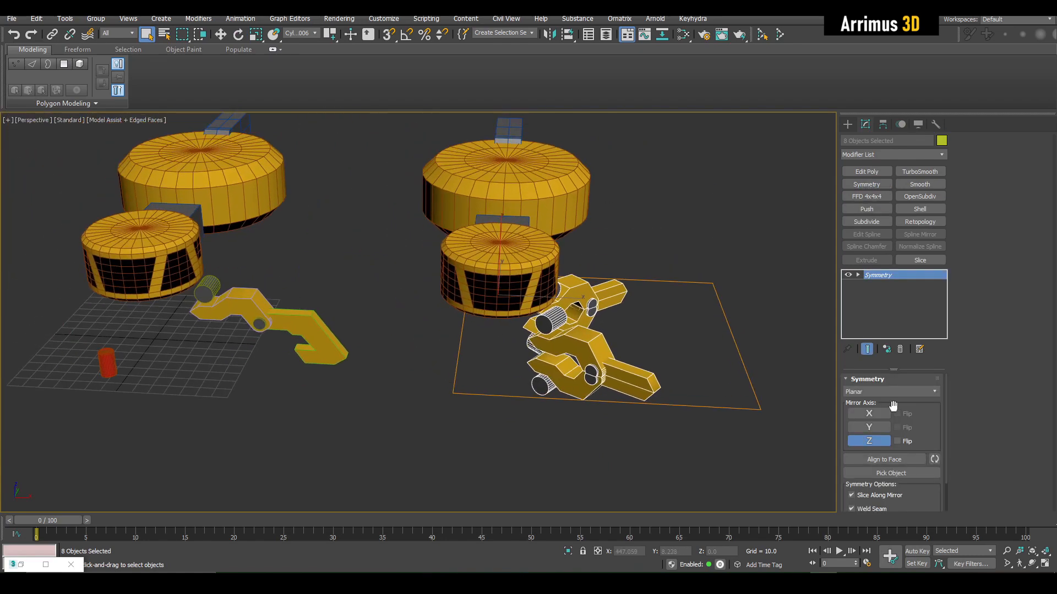
left_click(869, 428)
left_click(869, 413)
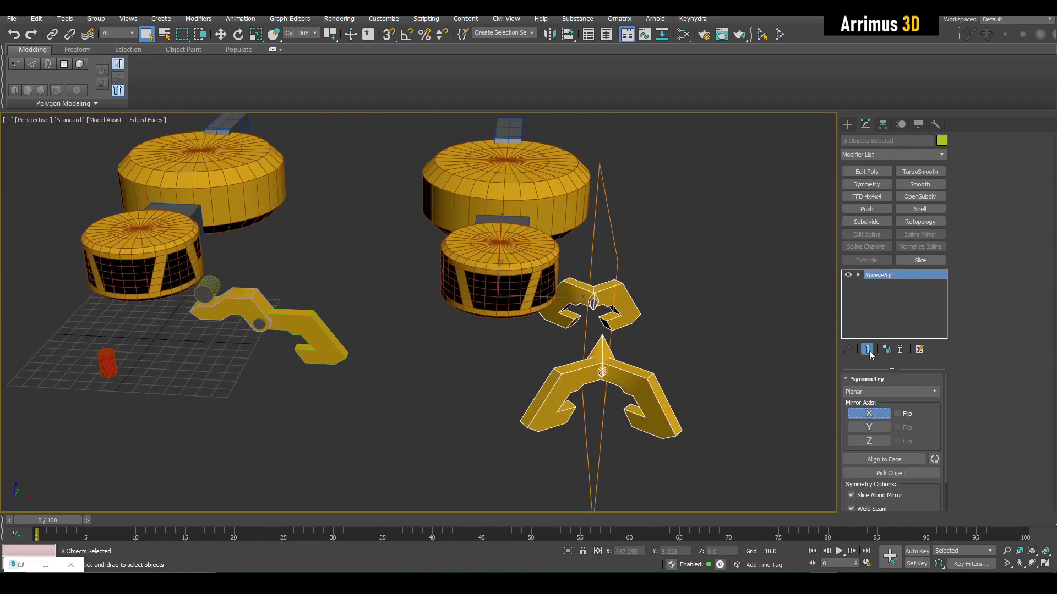
- Align the Symmetry mirror plane with the smaller striped cylinder to place legs on its opposite side
left_click(883, 285)
key("w")
scroll(573, 286, "up", 4)
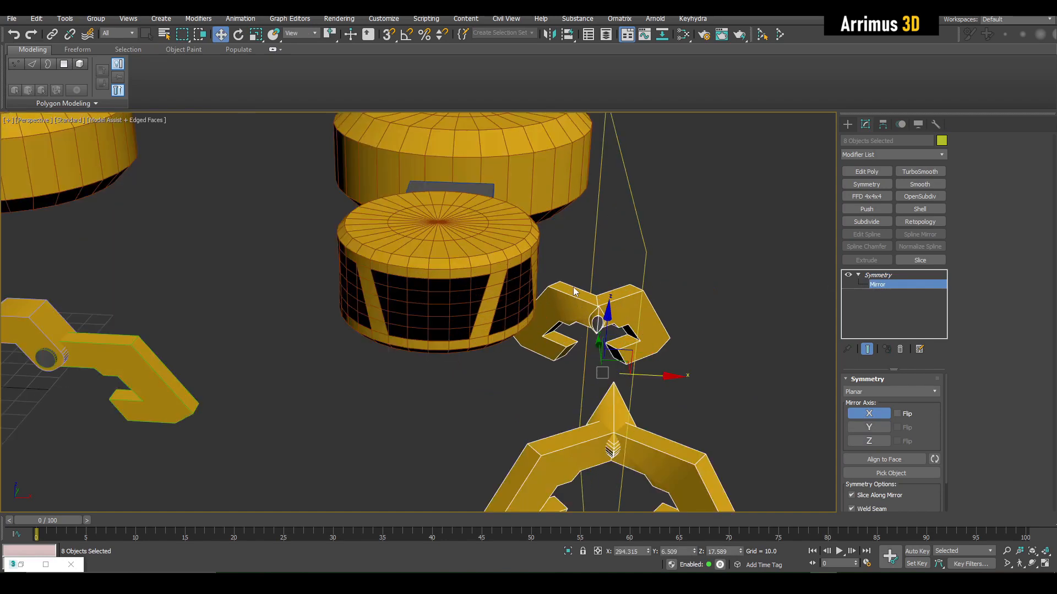
middle_click_drag(573, 286, 504, 219, "alt")
key("shift+a")
left_click(504, 219)
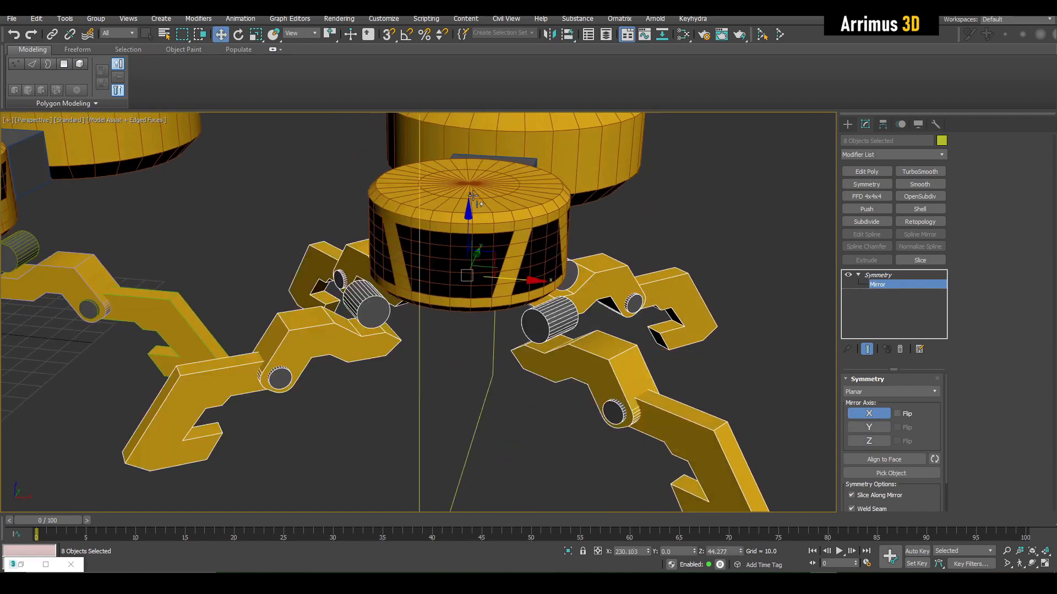
scroll(543, 325, "down", 3)
middle_click_drag(543, 326, 558, 273)
key("1")
scroll(539, 283, "down", 3)
key("q")
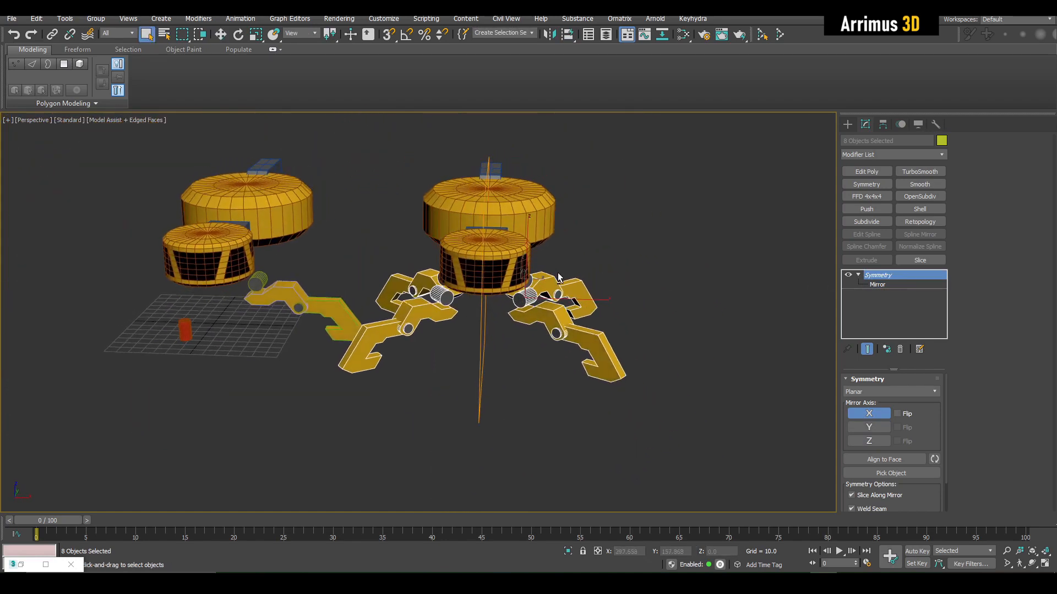
- Examine the four-legged machine and its leg joints from several distances with edged faces off and on
left_click_drag(408, 302, 408, 303, "ctrl")
key("w")
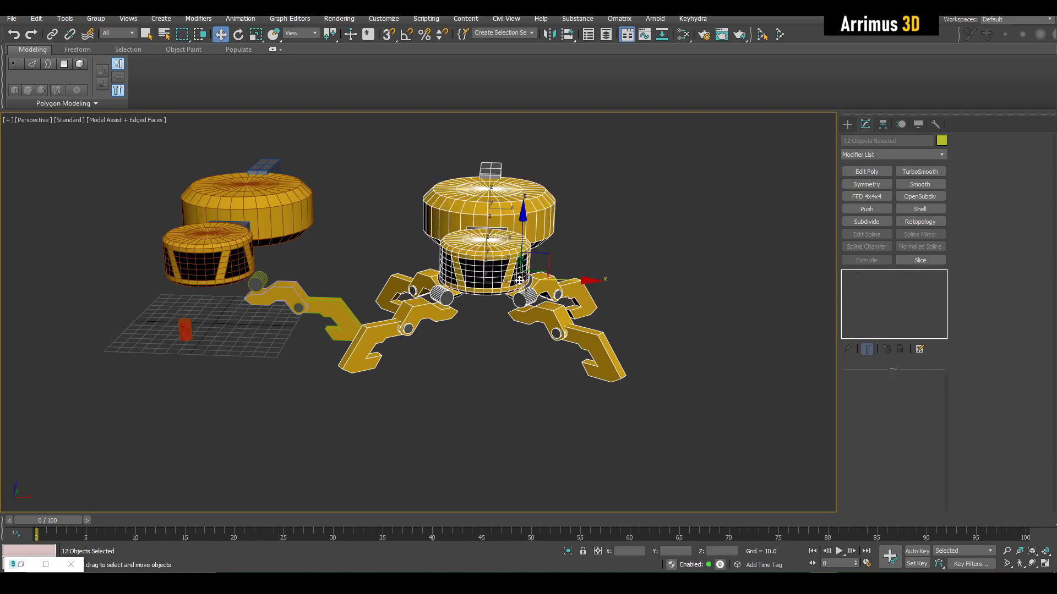
key("F4")
key("q")
middle_click_drag(660, 294, 422, 243)
left_click(579, 318)
scroll(490, 266, "up", 3)
scroll(498, 334, "down", 2)
scroll(538, 290, "down", 3)
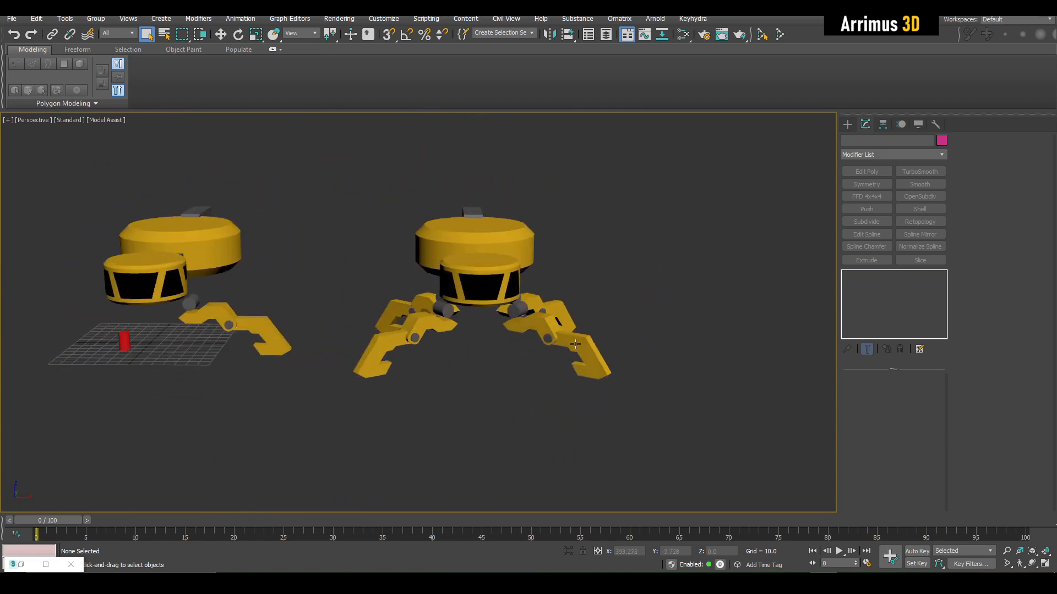
scroll(575, 344, "up", 4)
key("F4")
scroll(473, 326, "up", 1)
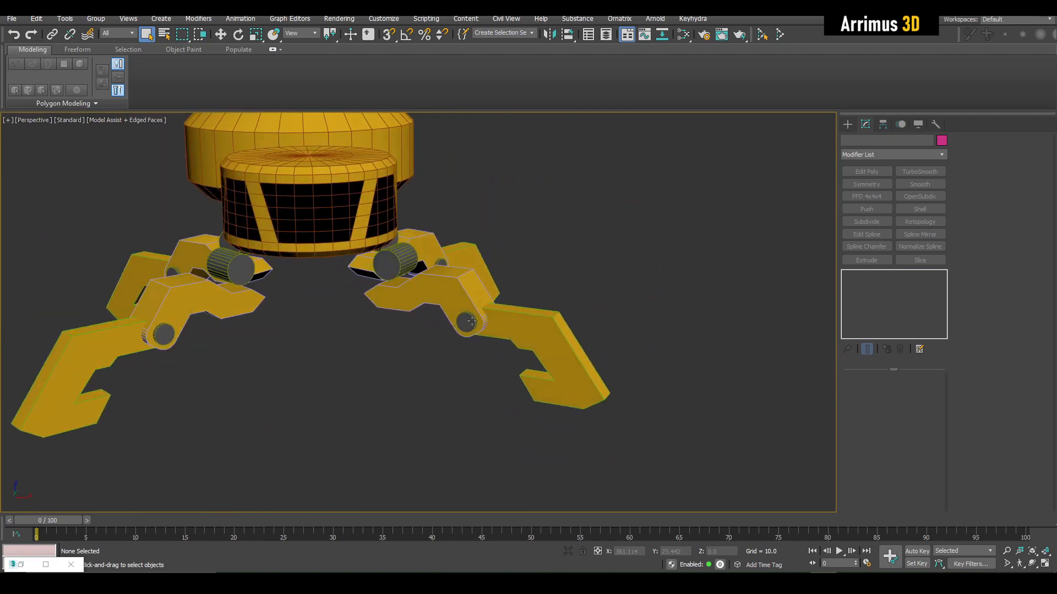
key("F4")
scroll(499, 300, "down", 5)
middle_click_drag(460, 272, 531, 286, "alt")
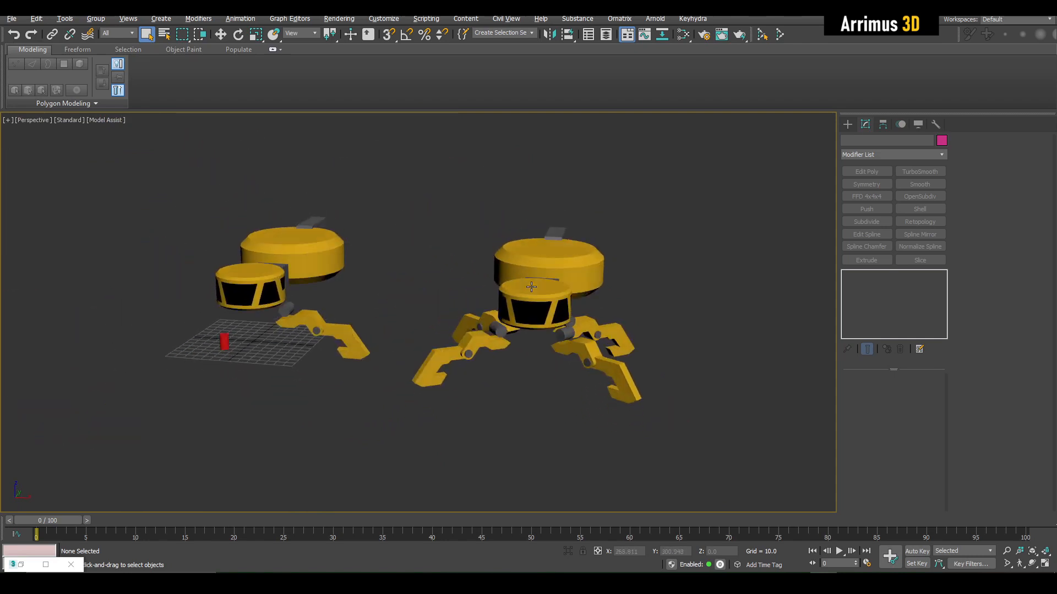